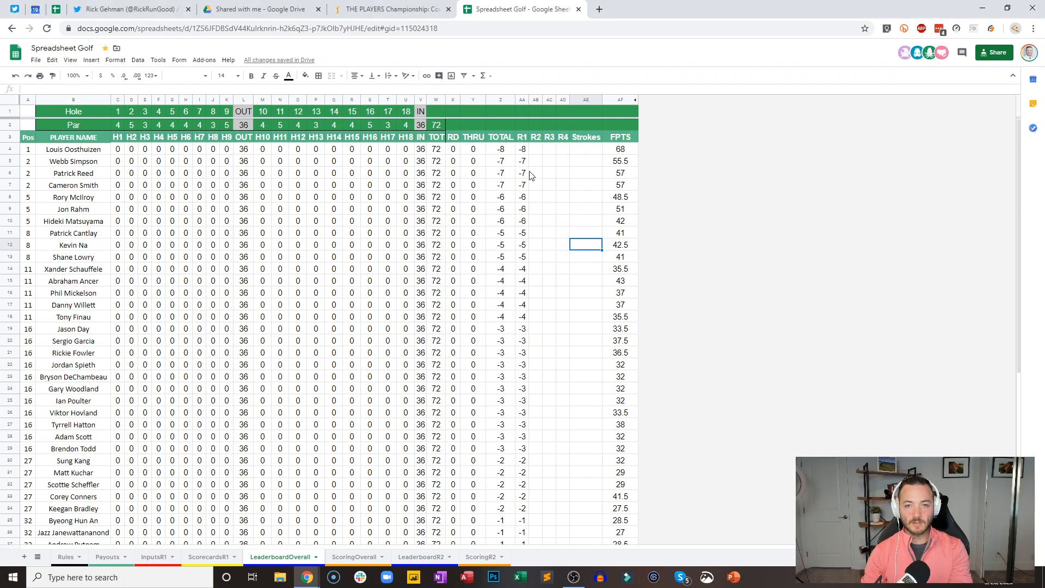
Examine the TOTAL and R1 score columns on the LeaderboardOverall sheet and down the player list on LeaderboardR2.
{"action": "left_click_drag", "start_coordinate": [523, 149], "coordinate": [531, 262]}
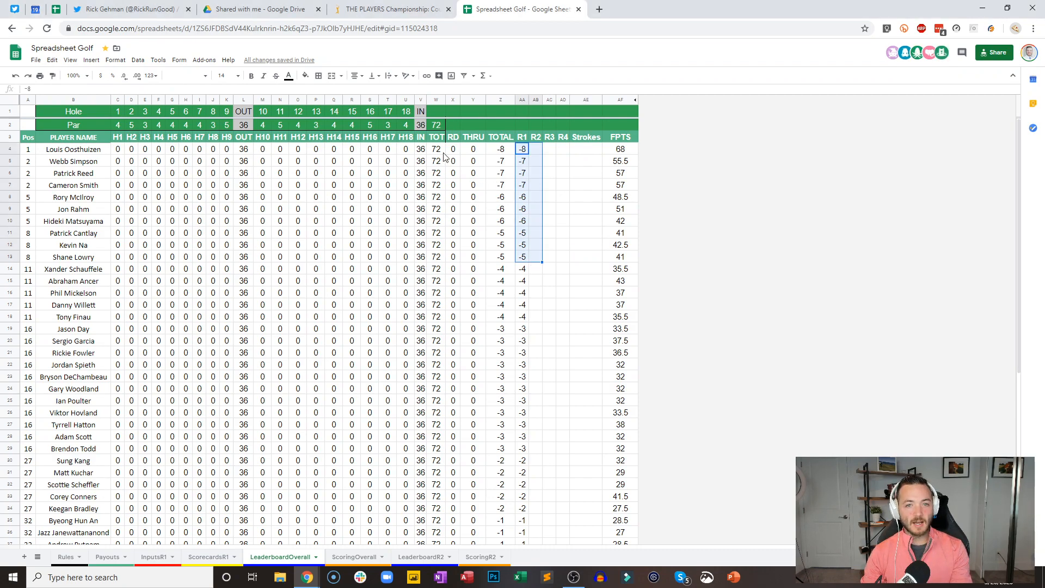
{"action": "left_click", "coordinate": [493, 153]}
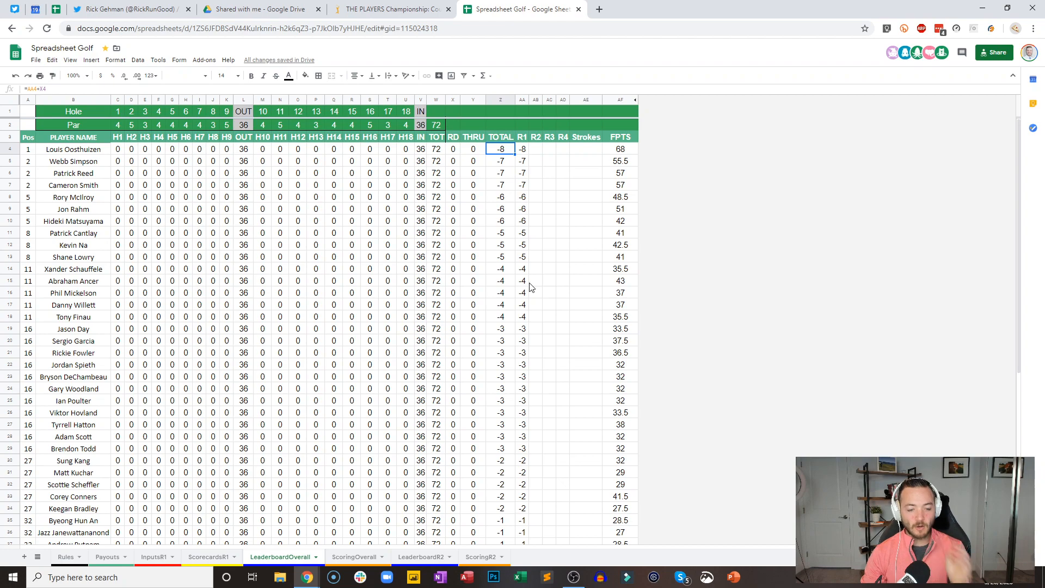
{"action": "left_click", "coordinate": [436, 556]}
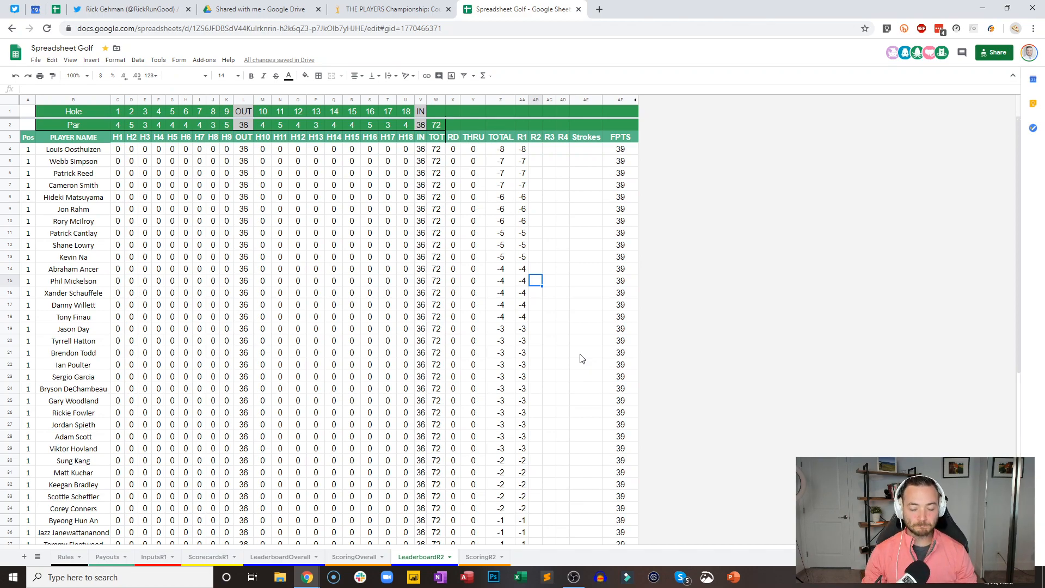
{"action": "scroll", "coordinate": [577, 277], "scroll_direction": "down", "scroll_amount": 7}
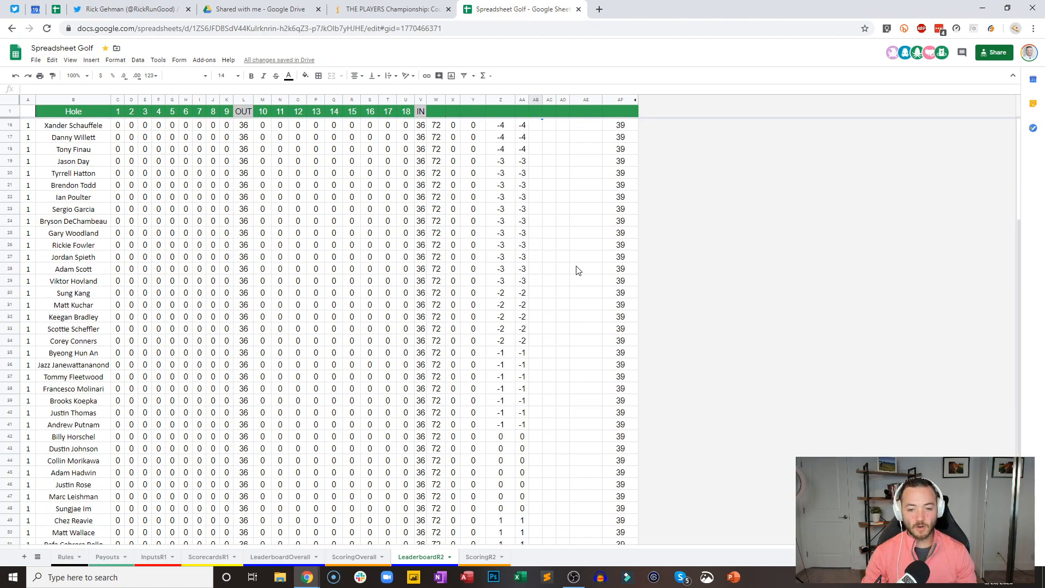
{"action": "scroll", "coordinate": [574, 294], "scroll_direction": "up", "scroll_amount": 7}
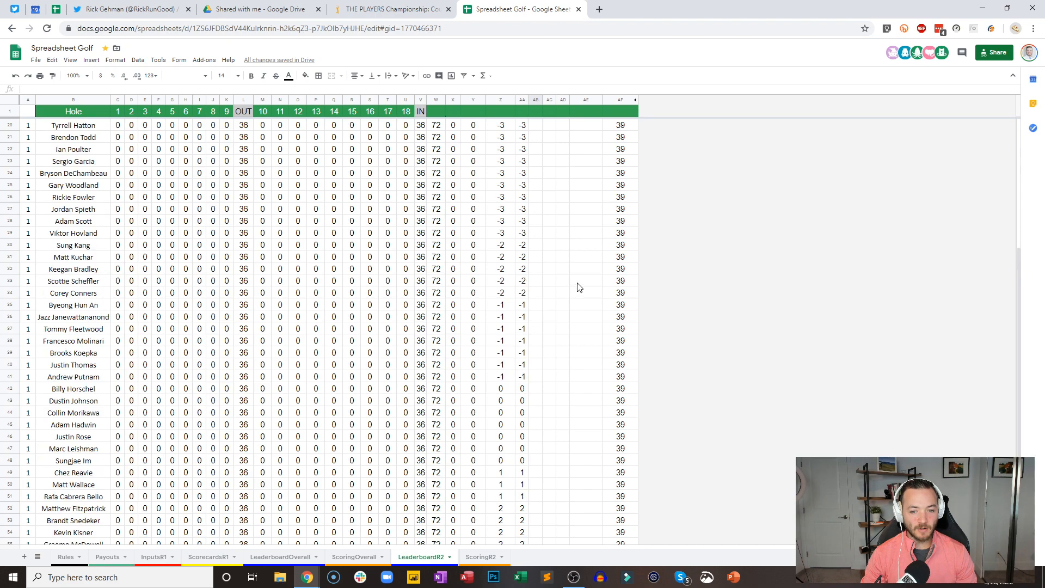
{"action": "scroll", "coordinate": [579, 287], "scroll_direction": "down", "scroll_amount": 7}
{"action": "left_click", "coordinate": [512, 436]}
{"action": "left_click", "coordinate": [504, 390]}
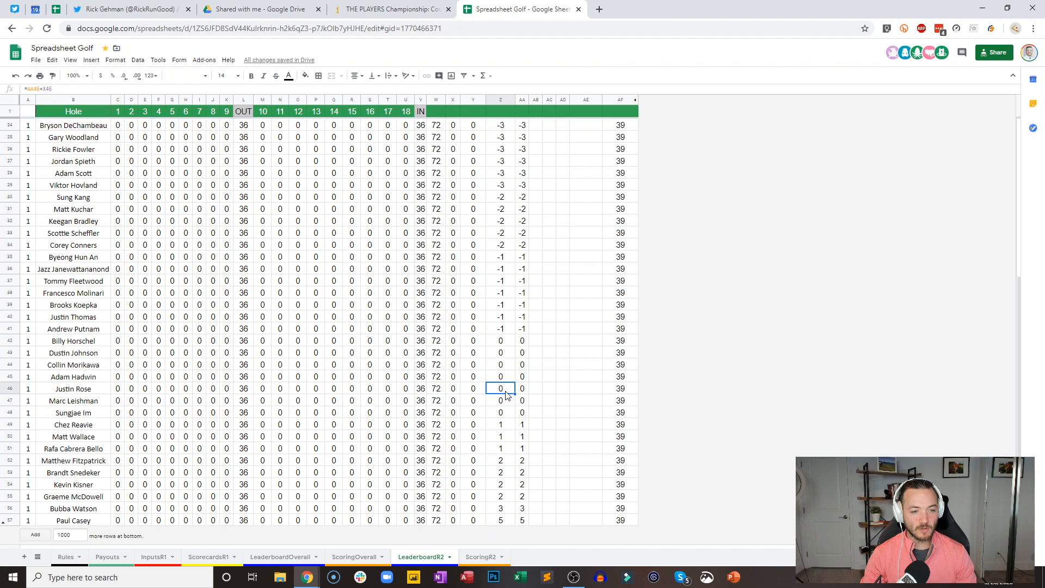
{"action": "scroll", "coordinate": [506, 395], "scroll_direction": "up", "scroll_amount": 7}
{"action": "left_click", "coordinate": [508, 172]}
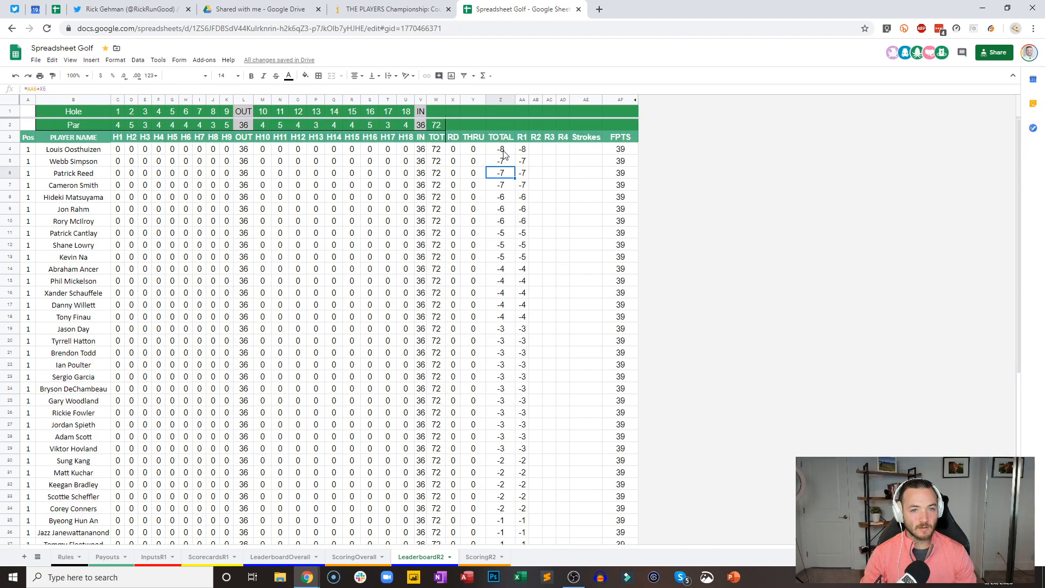
{"action": "scroll", "coordinate": [509, 176], "scroll_direction": "down", "scroll_amount": 6}
{"action": "scroll", "coordinate": [508, 176], "scroll_direction": "up", "scroll_amount": 6}
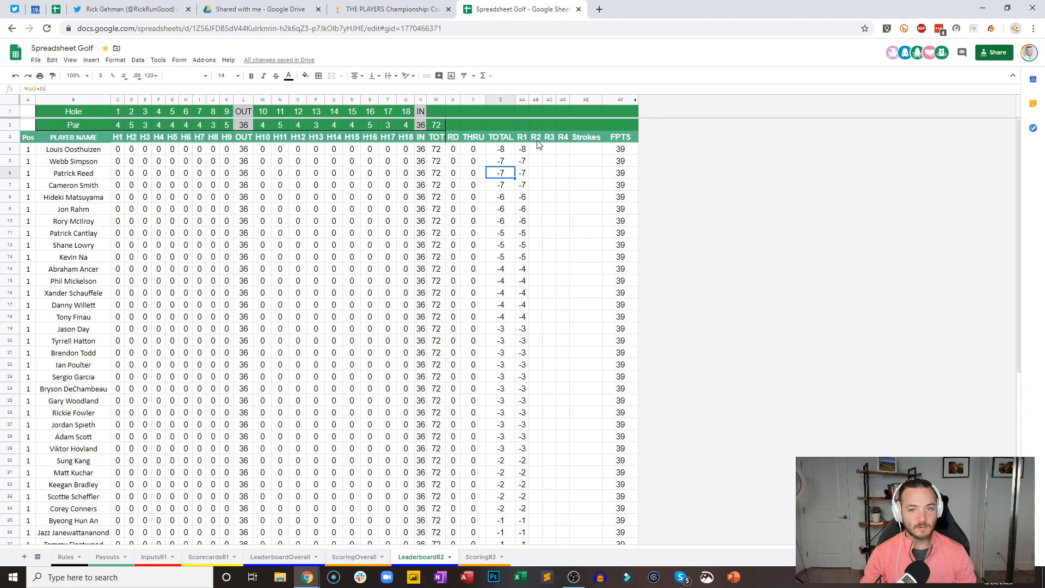
Inspect the RD and FPTS formulas in the first player row of LeaderboardR2 and look down the FPTS column.
{"action": "left_click", "coordinate": [456, 151]}
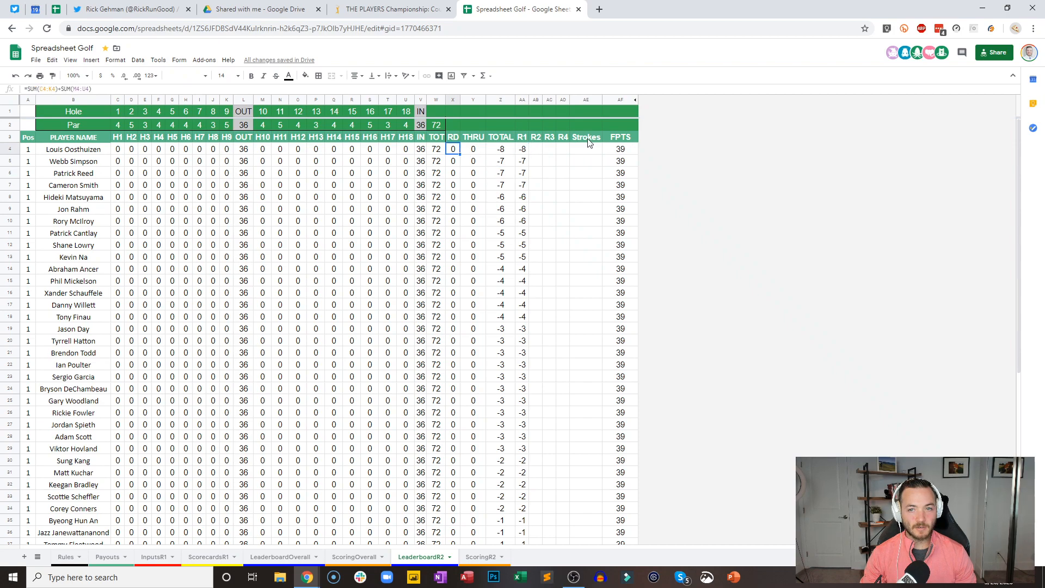
{"action": "left_click", "coordinate": [622, 151]}
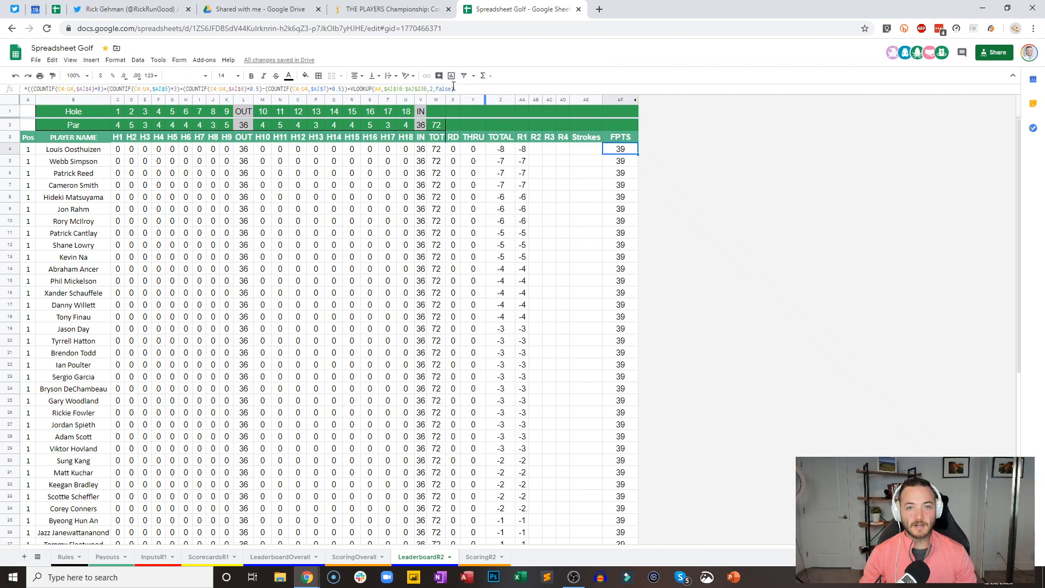
{"action": "scroll", "coordinate": [619, 326], "scroll_direction": "down", "scroll_amount": 7}
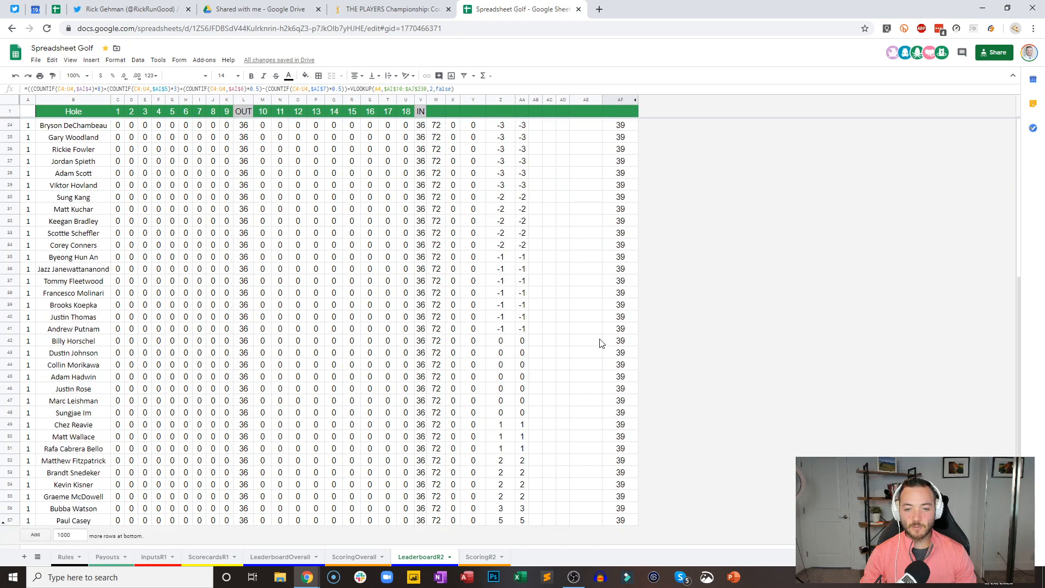
{"action": "scroll", "coordinate": [618, 493], "scroll_direction": "up", "scroll_amount": 7}
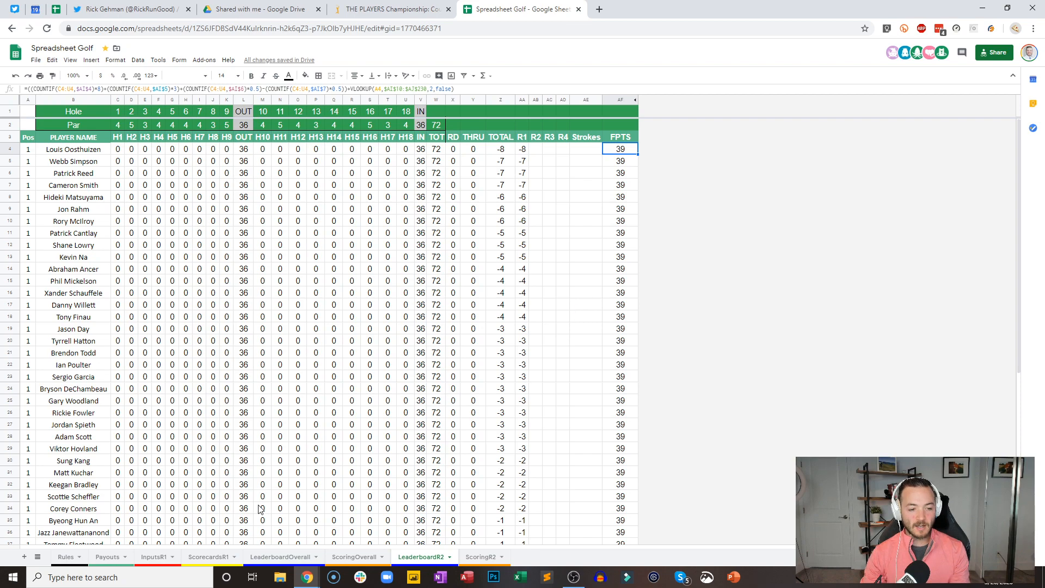
Review the Round 2 prize amounts on the Payouts sheet and look at THE PLAYERS Championship course page.
{"action": "left_click", "coordinate": [98, 558]}
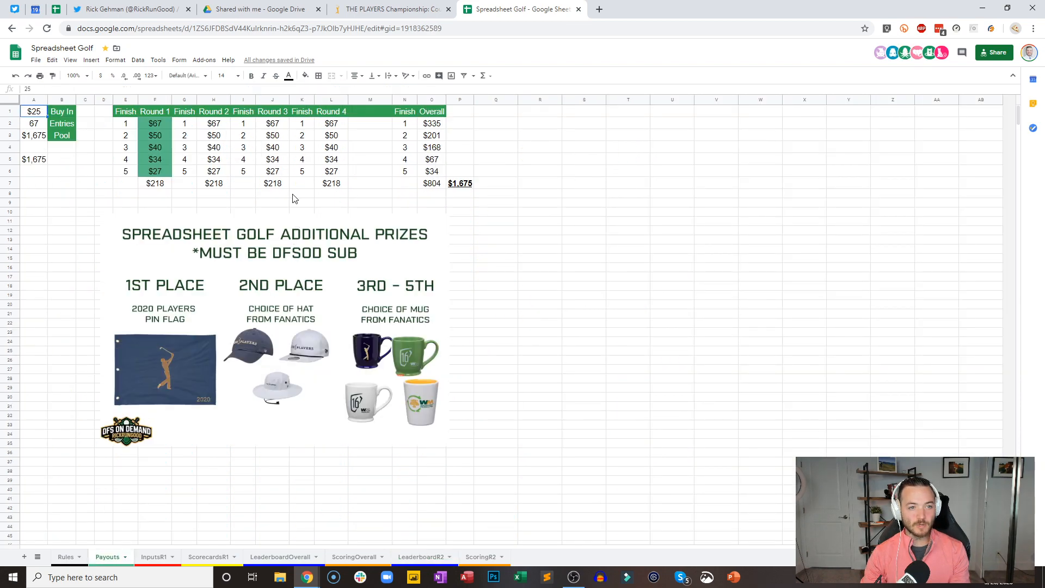
{"action": "left_click_drag", "start_coordinate": [218, 124], "coordinate": [215, 172]}
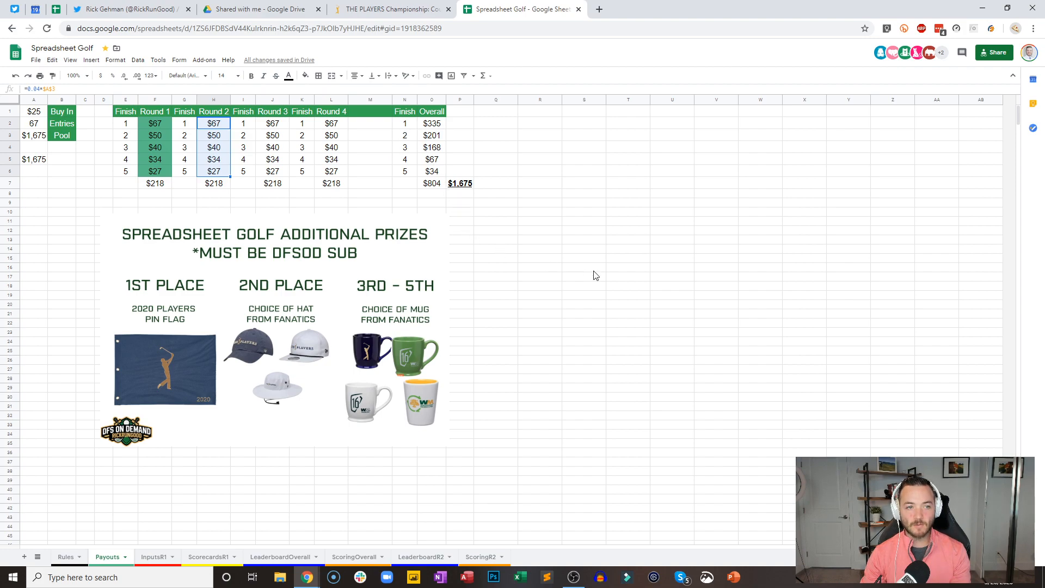
{"action": "left_click", "coordinate": [557, 308]}
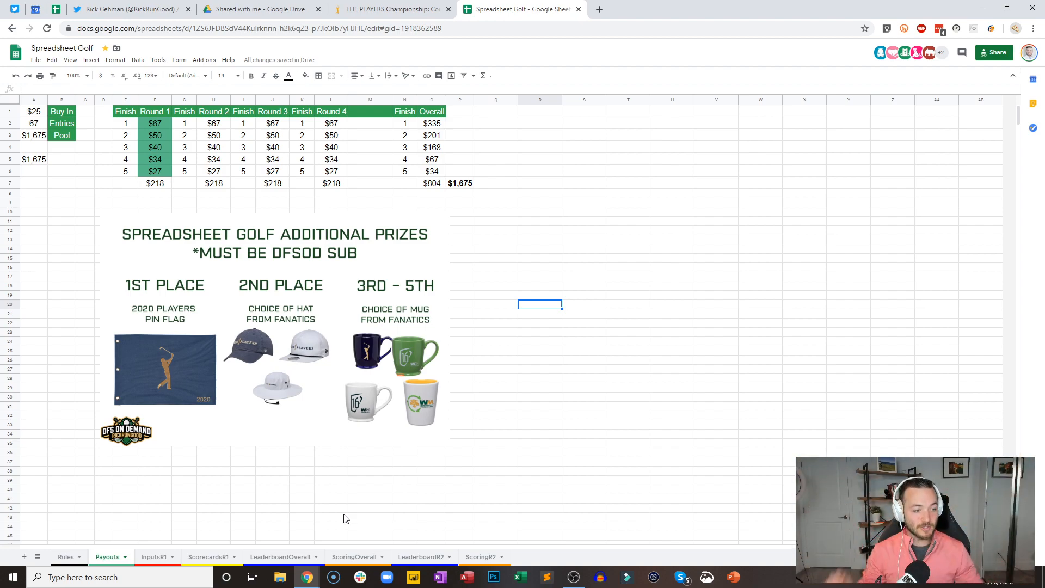
{"action": "left_click", "coordinate": [521, 276]}
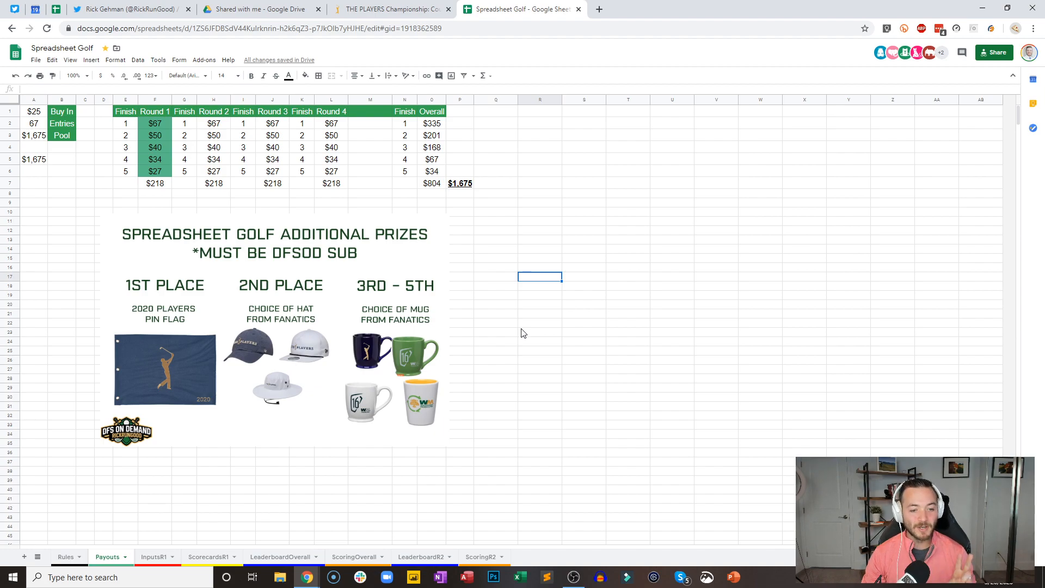
{"action": "left_click", "coordinate": [411, 9]}
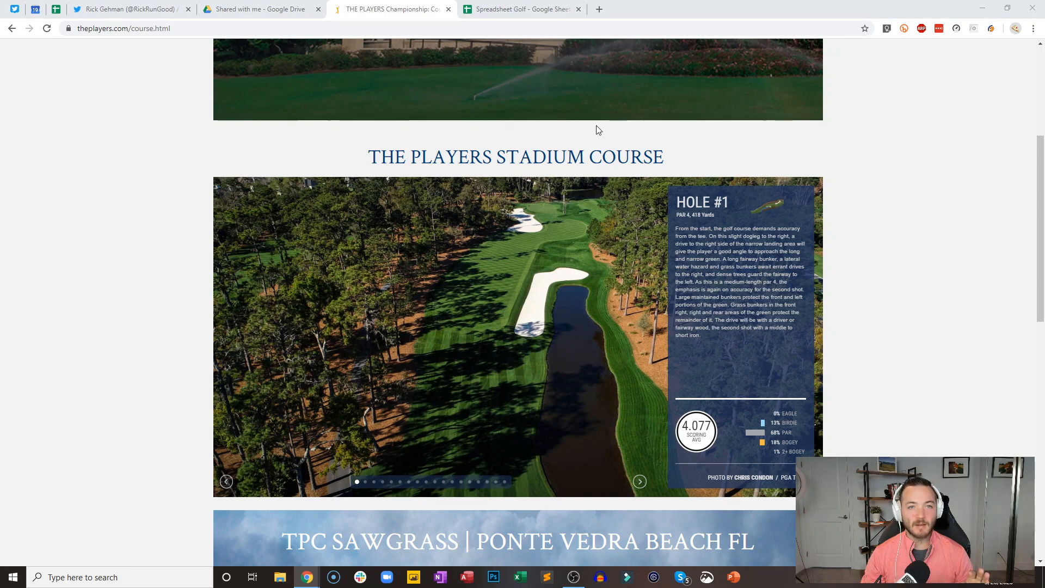
{"action": "left_click", "coordinate": [516, 7]}
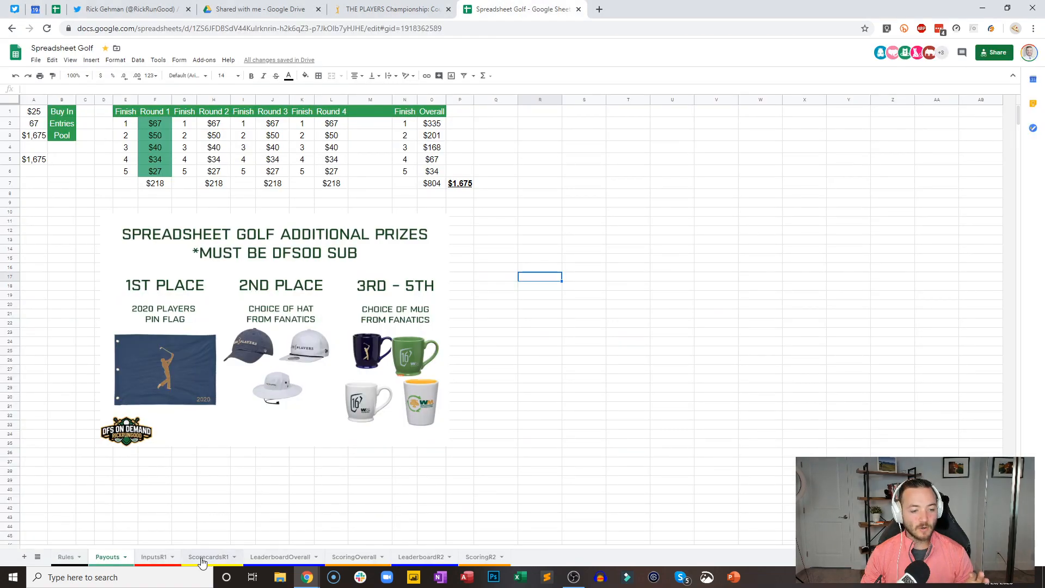
On the InputsR1 sheet, enter =RANDBETWEEN(1,100) in cell C4 as Rory McIlroy's hole 1 input.
{"action": "left_click", "coordinate": [153, 556]}
{"action": "left_click", "coordinate": [205, 156]}
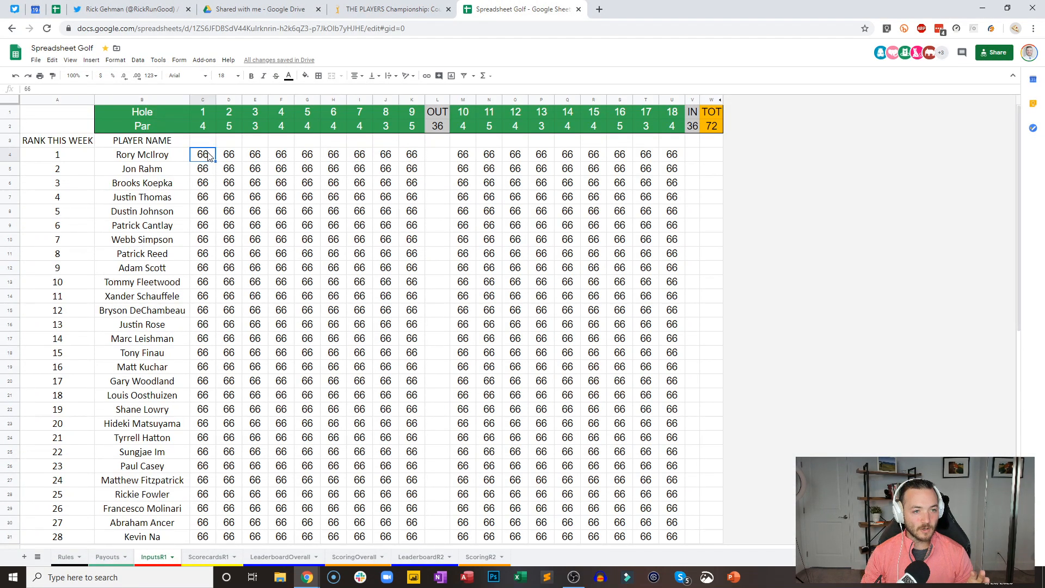
{"action": "type", "text": "=RA"}
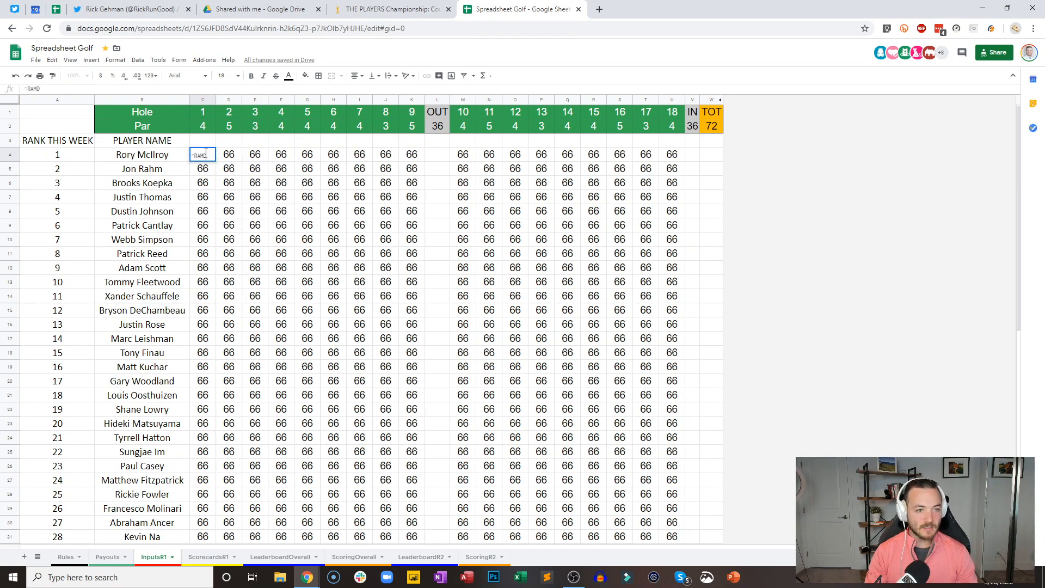
{"action": "type", "text": "ND"}
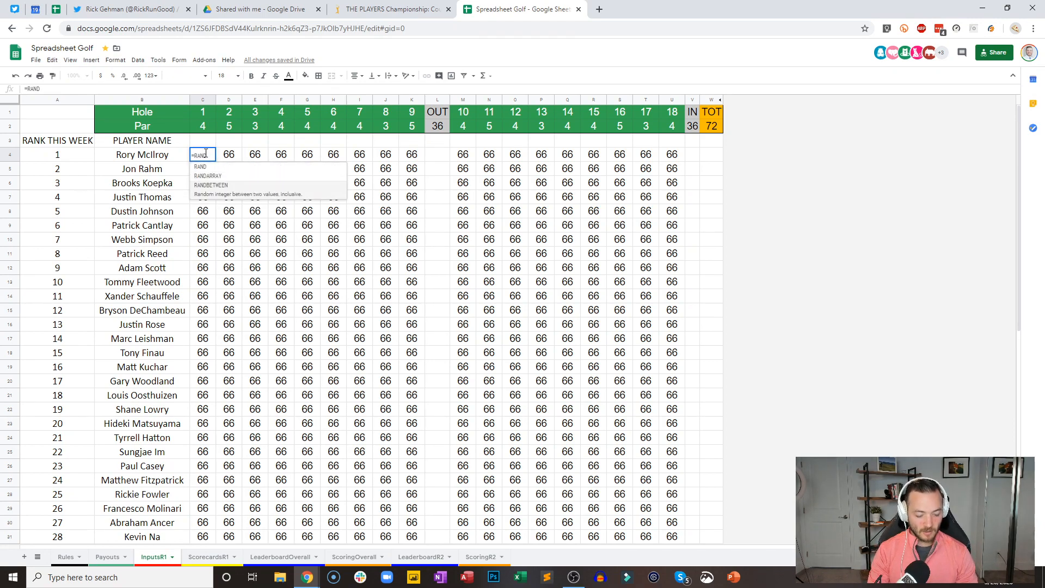
{"action": "key", "text": "Caps_Lock"}
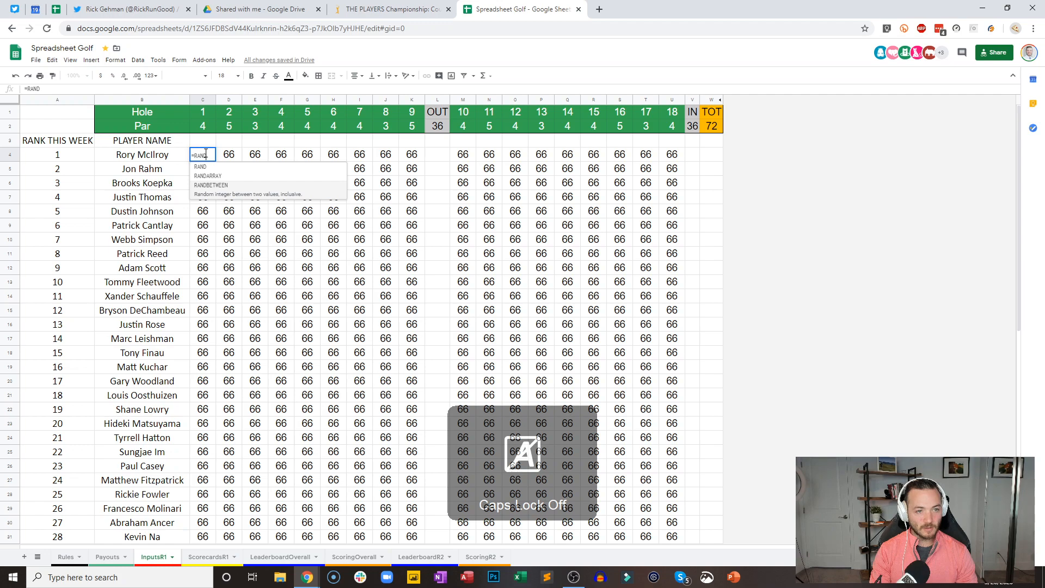
{"action": "key", "text": "Tab"}
{"action": "type", "text": "1,100"}
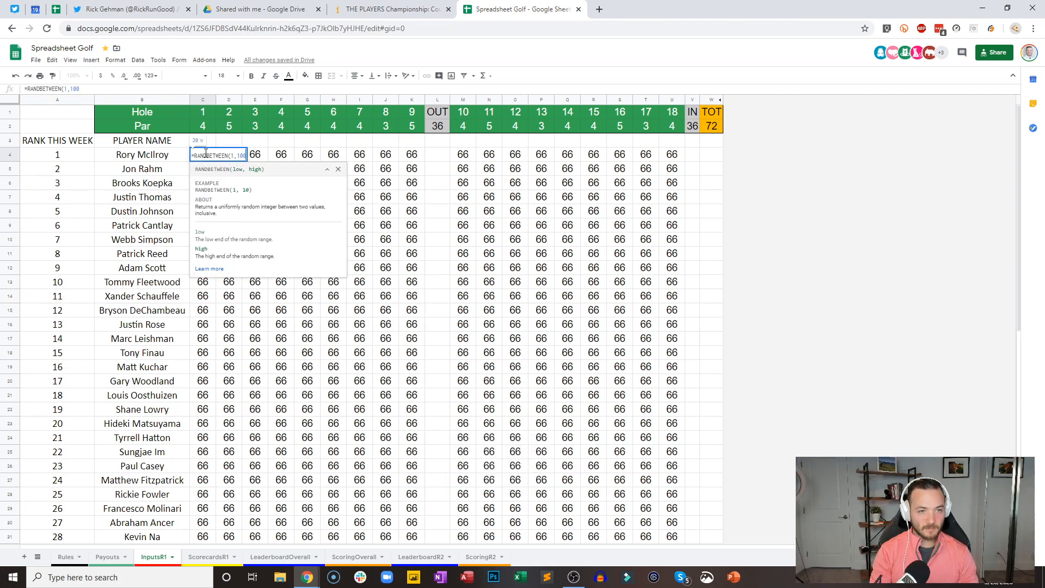
{"action": "key", "text": "Return"}
Fill the hole 1 random-number formula down for all players and replace the formulas with their values only.
{"action": "left_click", "coordinate": [205, 154]}
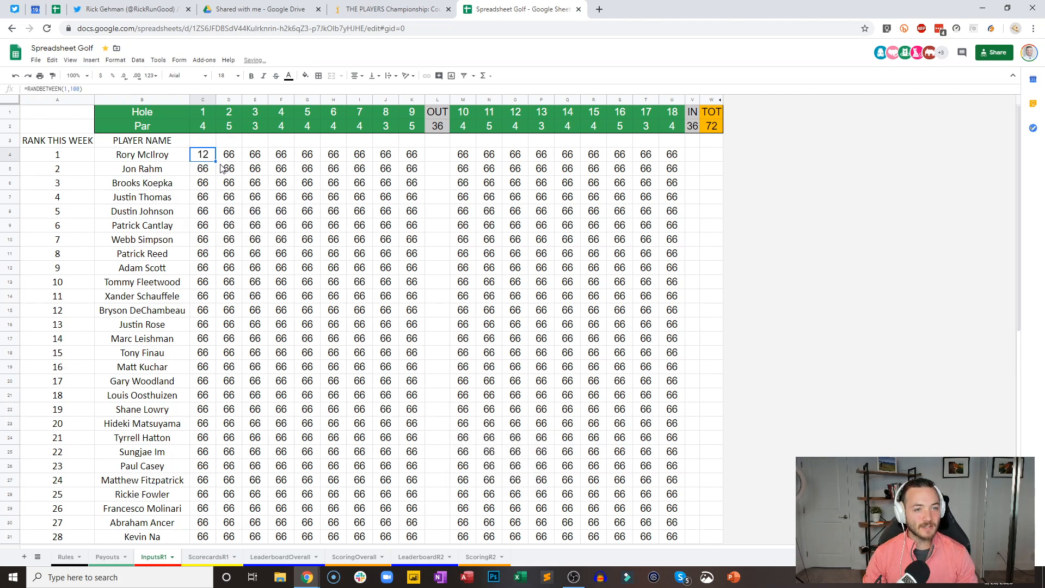
{"action": "left_click_drag", "start_coordinate": [215, 161], "coordinate": [235, 471]}
{"action": "scroll", "coordinate": [240, 327], "scroll_direction": "up", "scroll_amount": 6}
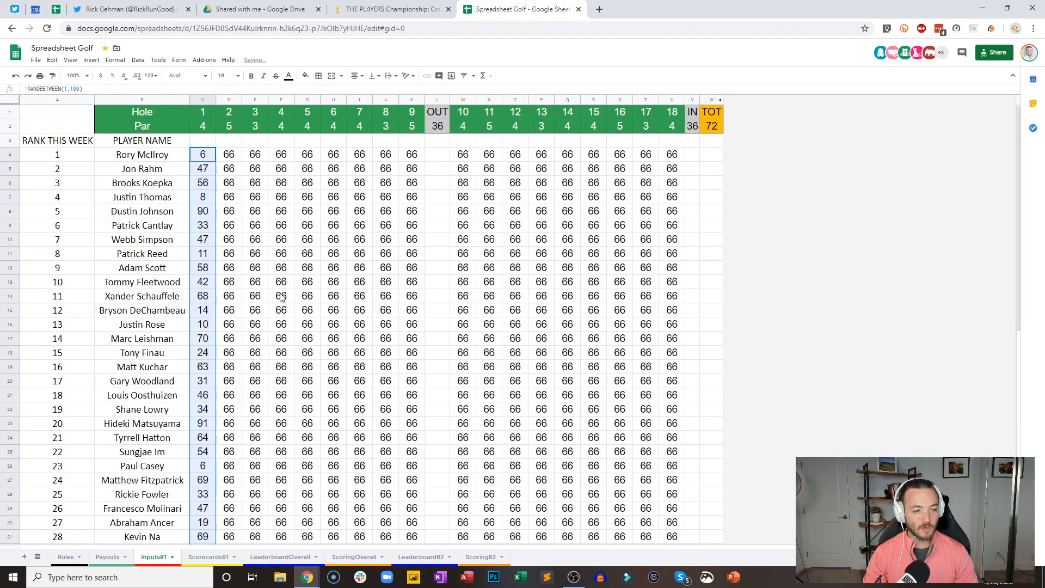
{"action": "right_click", "coordinate": [203, 159]}
{"action": "mouse_move", "coordinate": [255, 208]}
{"action": "left_click", "coordinate": [349, 210]}
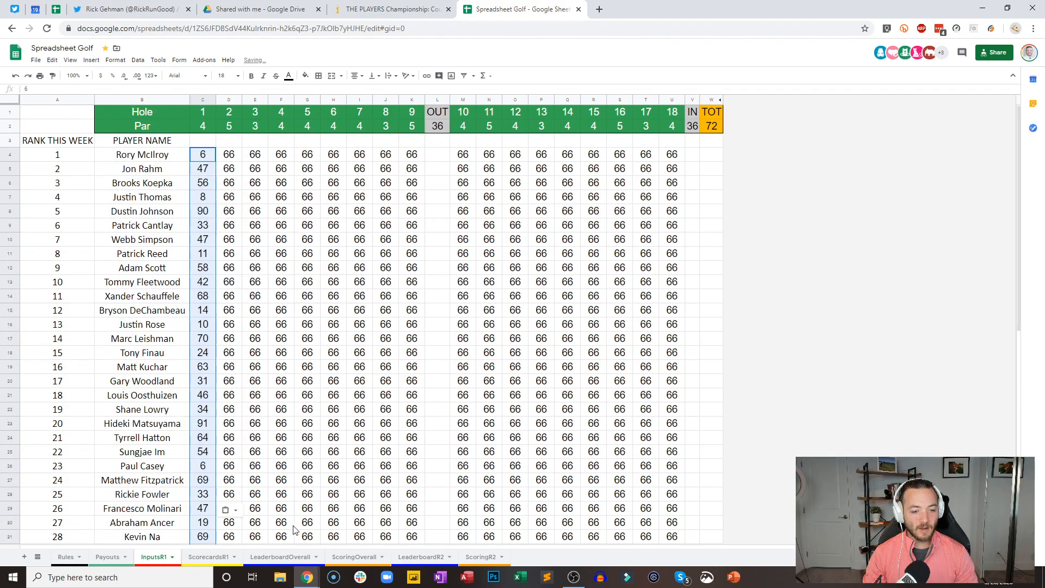
On LeaderboardOverall, sort the range A3:AF57 by Pos in ascending order, treating the first row as a header.
{"action": "left_click", "coordinate": [299, 562]}
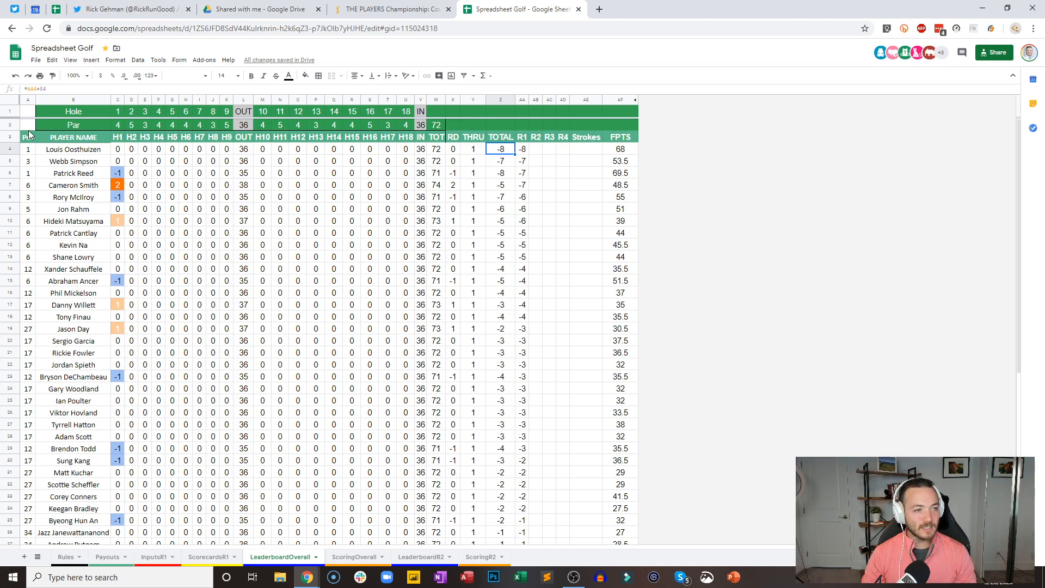
{"action": "left_click_drag", "start_coordinate": [24, 139], "coordinate": [650, 551]}
{"action": "scroll", "coordinate": [621, 269], "scroll_direction": "down", "scroll_amount": 5}
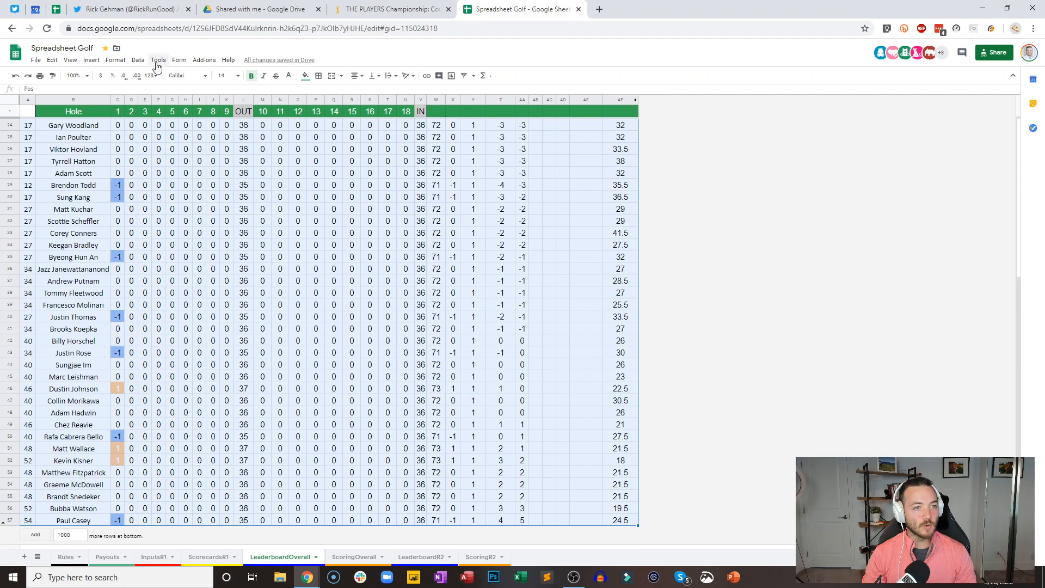
{"action": "left_click", "coordinate": [138, 59]}
{"action": "left_click", "coordinate": [173, 146]}
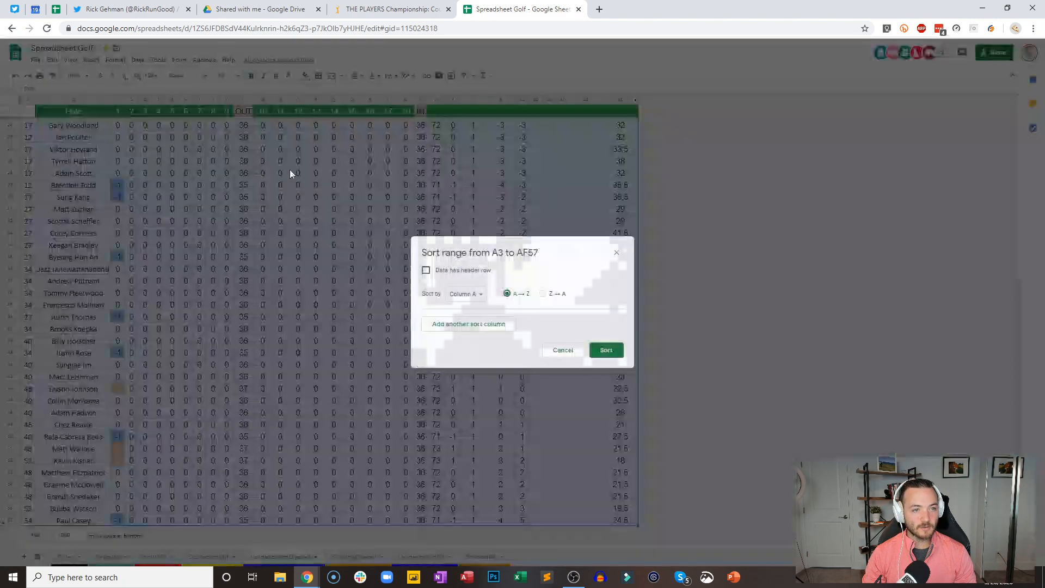
{"action": "left_click", "coordinate": [492, 271]}
{"action": "left_click", "coordinate": [606, 353]}
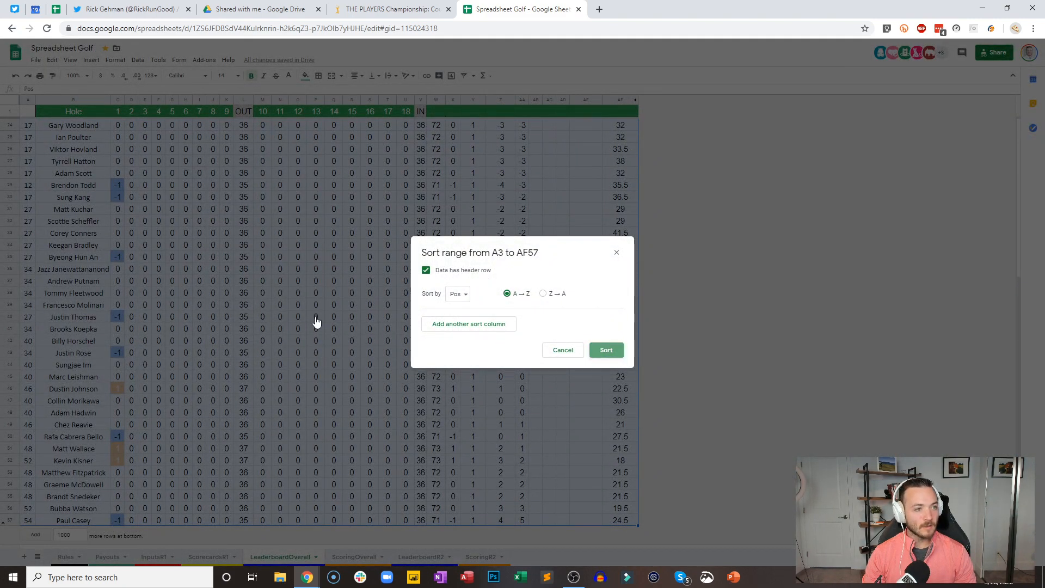
{"action": "scroll", "coordinate": [326, 319], "scroll_direction": "up", "scroll_amount": 5}
{"action": "left_click", "coordinate": [256, 236]}
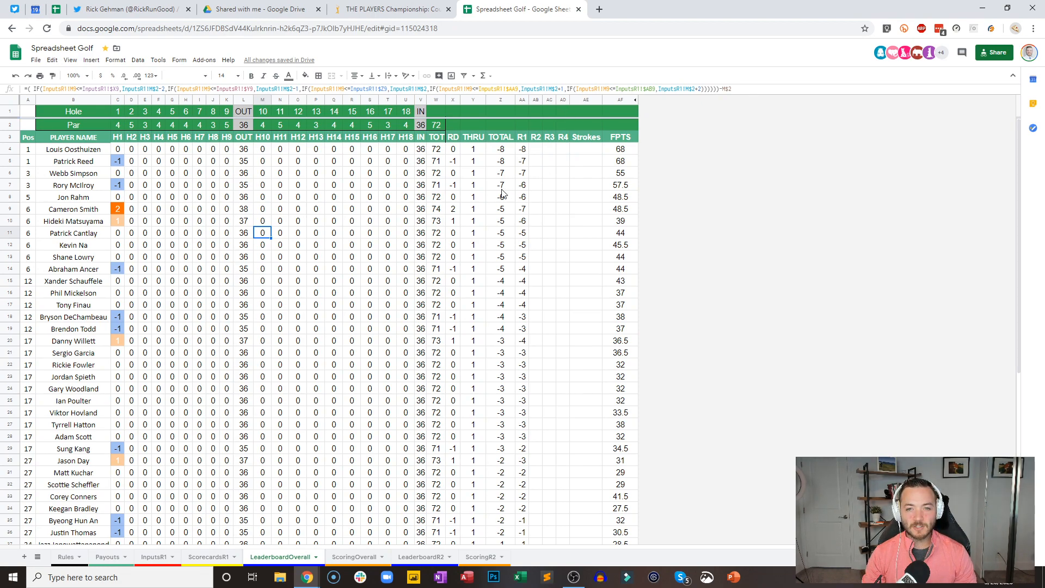
Inspect Patrick Reed's RD, R1 and TOTAL cells and Cameron Smith's H1 score on LeaderboardOverall.
{"action": "left_click", "coordinate": [455, 163]}
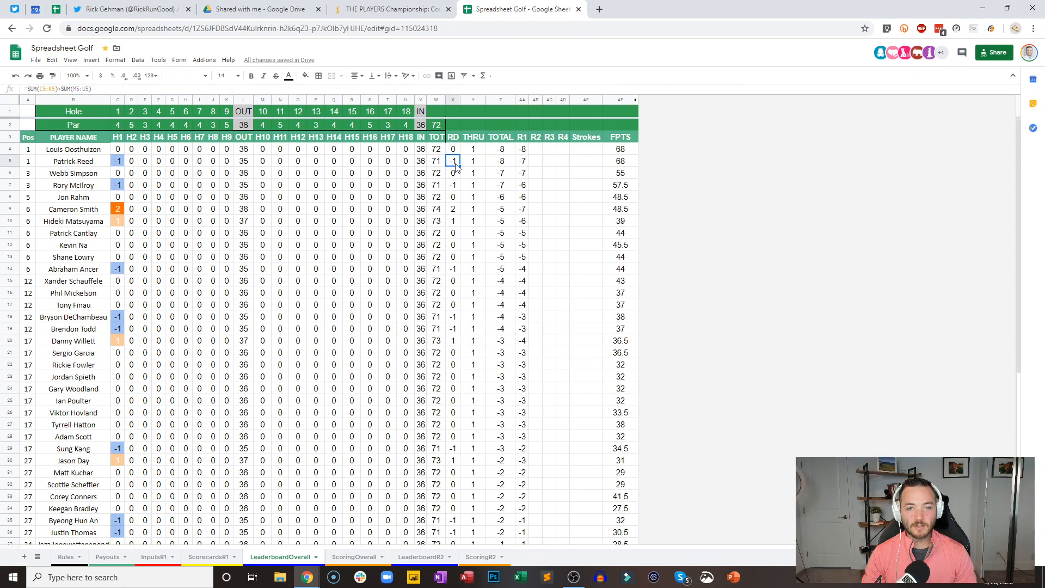
{"action": "left_click", "coordinate": [525, 162]}
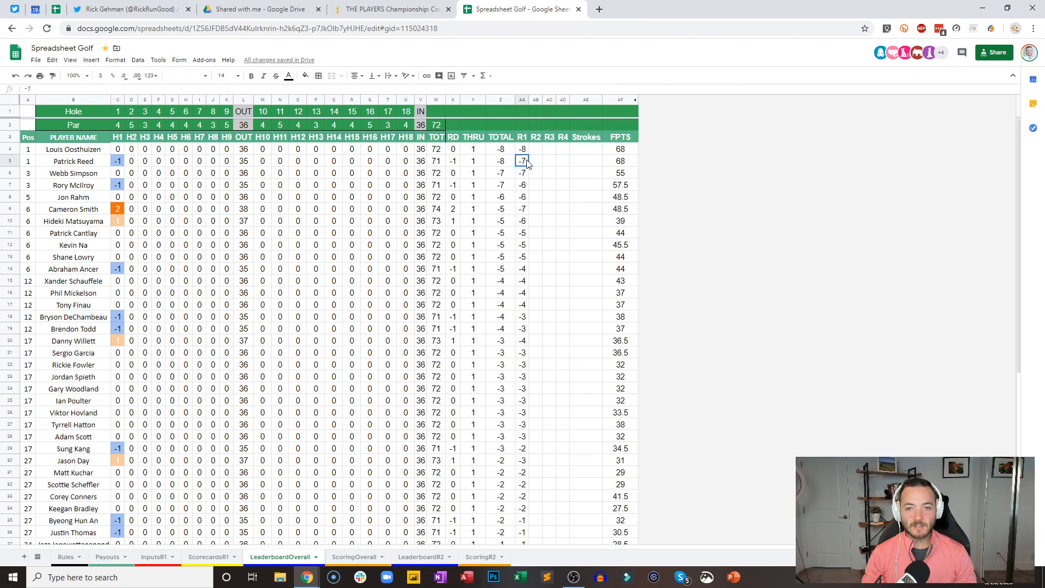
{"action": "left_click", "coordinate": [507, 162]}
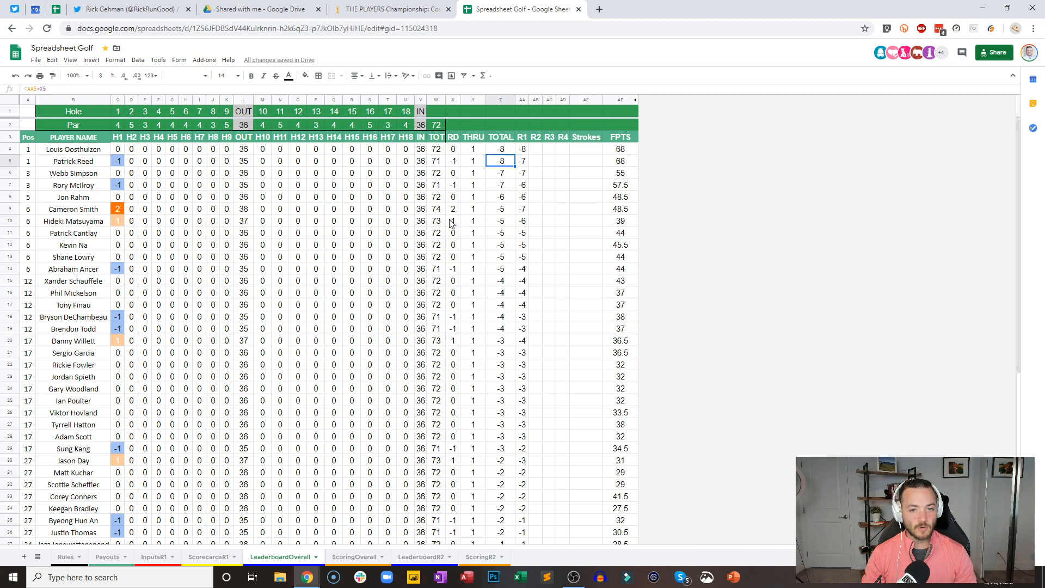
{"action": "left_click", "coordinate": [119, 207]}
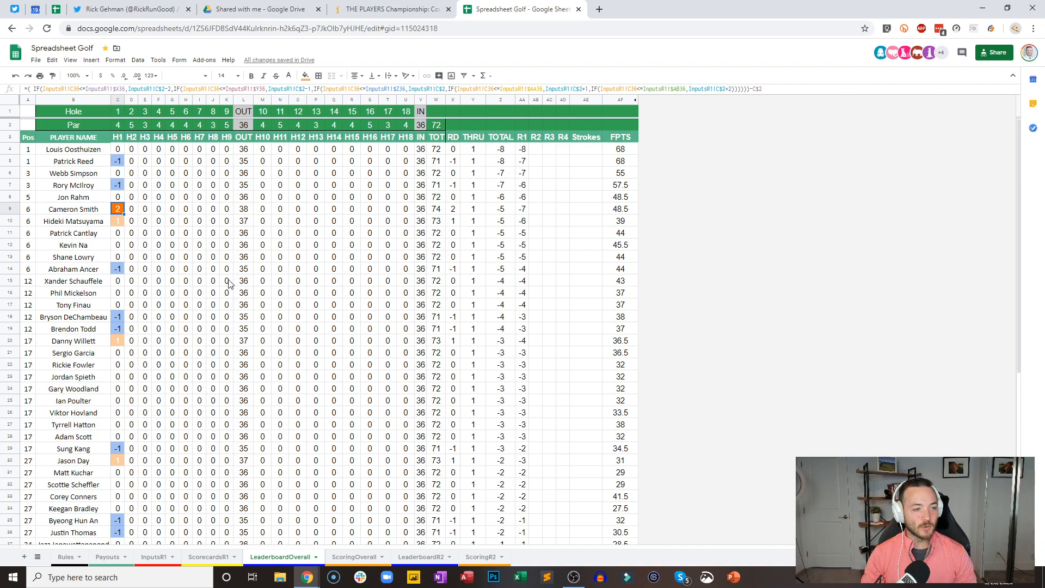
Check the H1 scores down LeaderboardOverall as far as Paul Casey's cell in the last row.
{"action": "scroll", "coordinate": [225, 292], "scroll_direction": "down", "scroll_amount": 5}
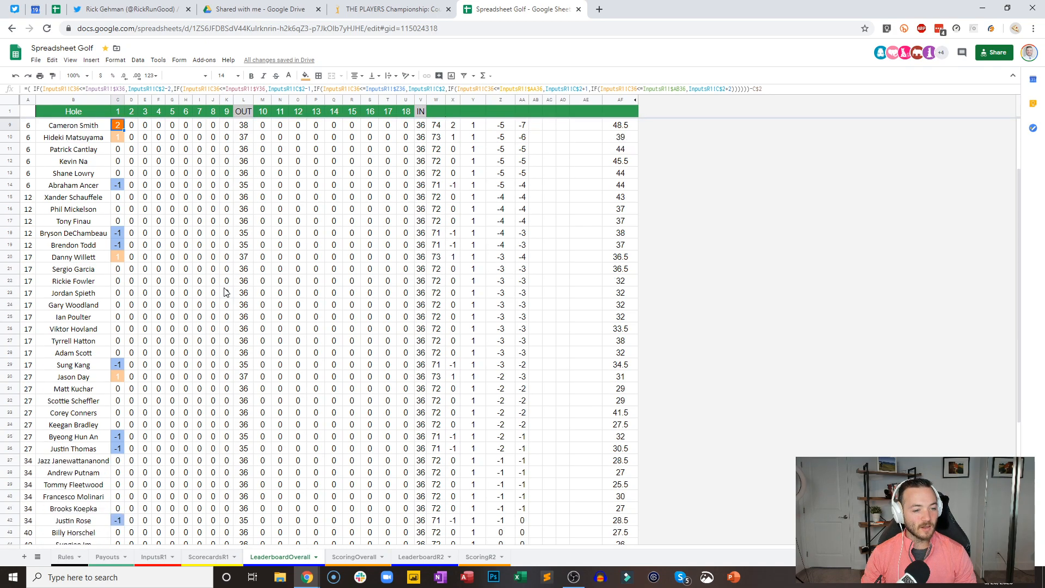
{"action": "scroll", "coordinate": [208, 367], "scroll_direction": "down", "scroll_amount": 2}
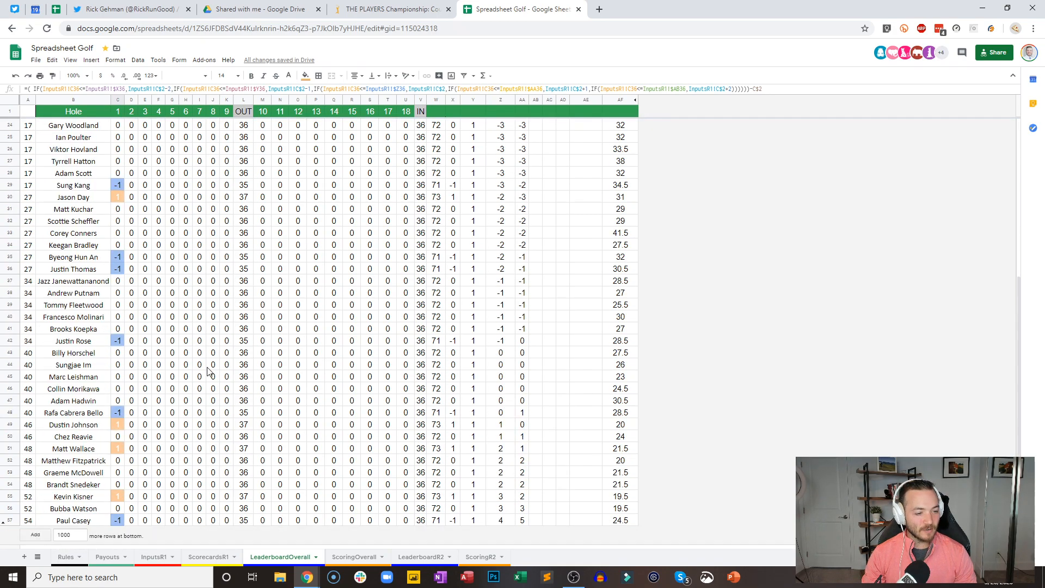
{"action": "left_click", "coordinate": [116, 520]}
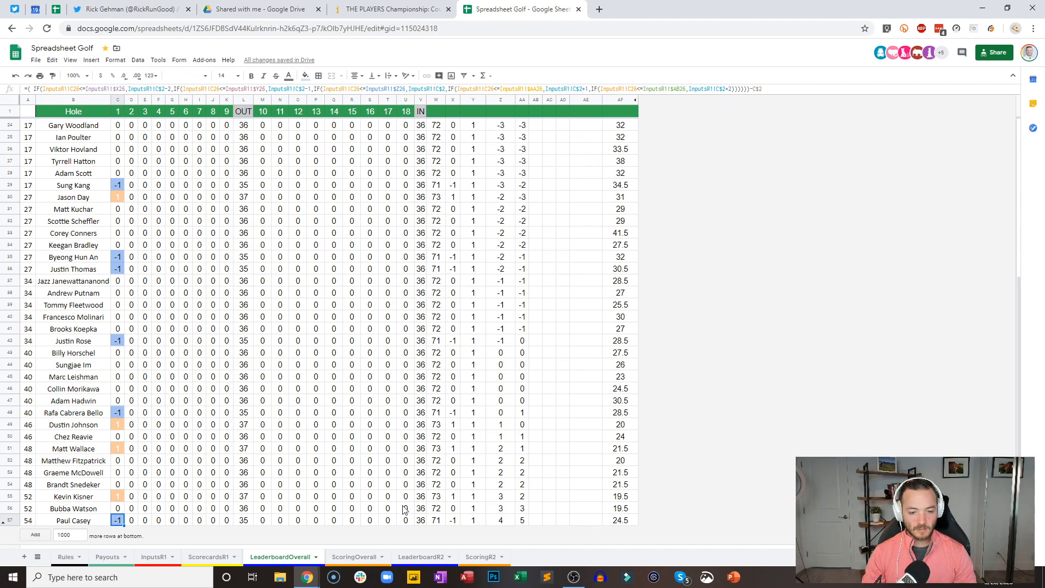
On LeaderboardR2, sort the player table from the row 3 headings down by Pos in ascending order, treating the first row as a header.
{"action": "left_click", "coordinate": [427, 561]}
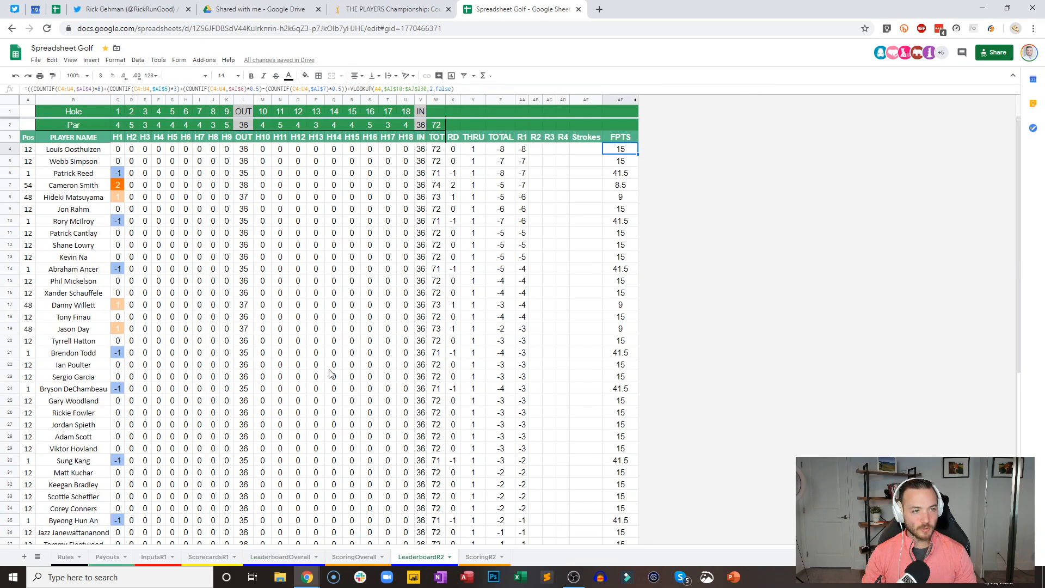
{"action": "left_click_drag", "start_coordinate": [30, 137], "coordinate": [675, 527]}
{"action": "scroll", "coordinate": [555, 430], "scroll_direction": "up", "scroll_amount": 6}
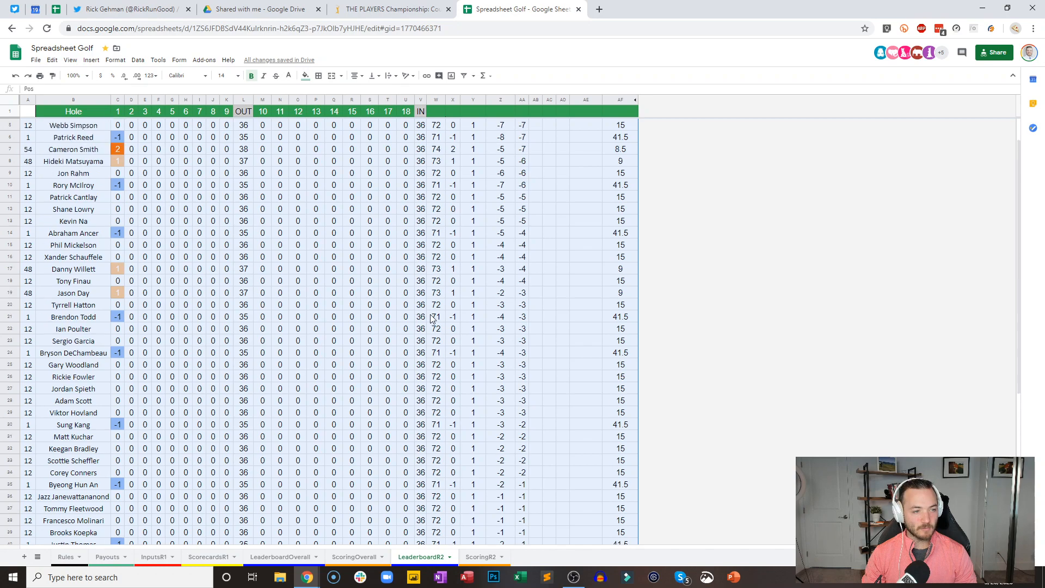
{"action": "left_click", "coordinate": [138, 60]}
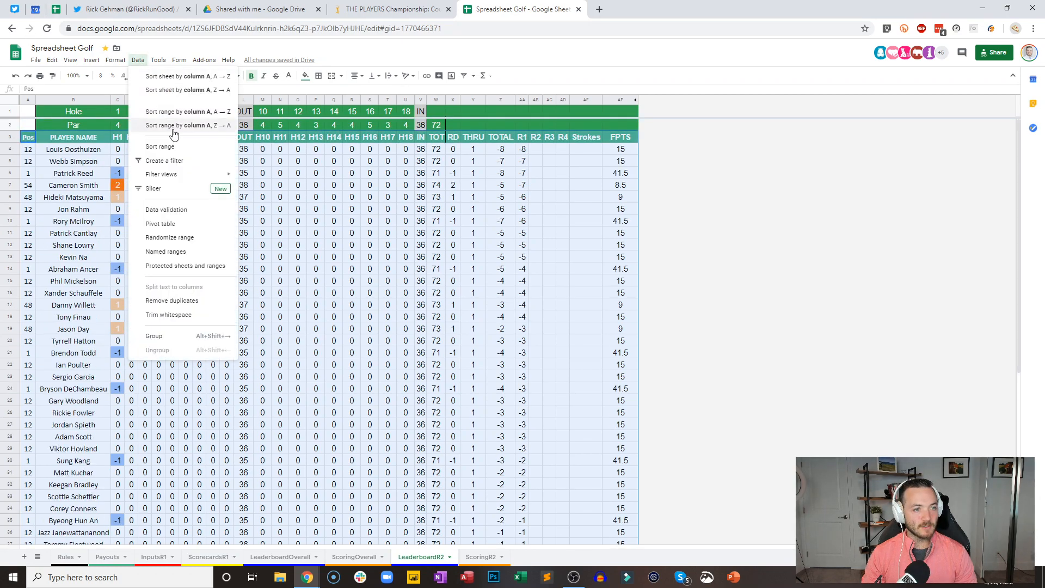
{"action": "left_click", "coordinate": [178, 148]}
{"action": "left_click", "coordinate": [482, 271]}
{"action": "left_click", "coordinate": [605, 351]}
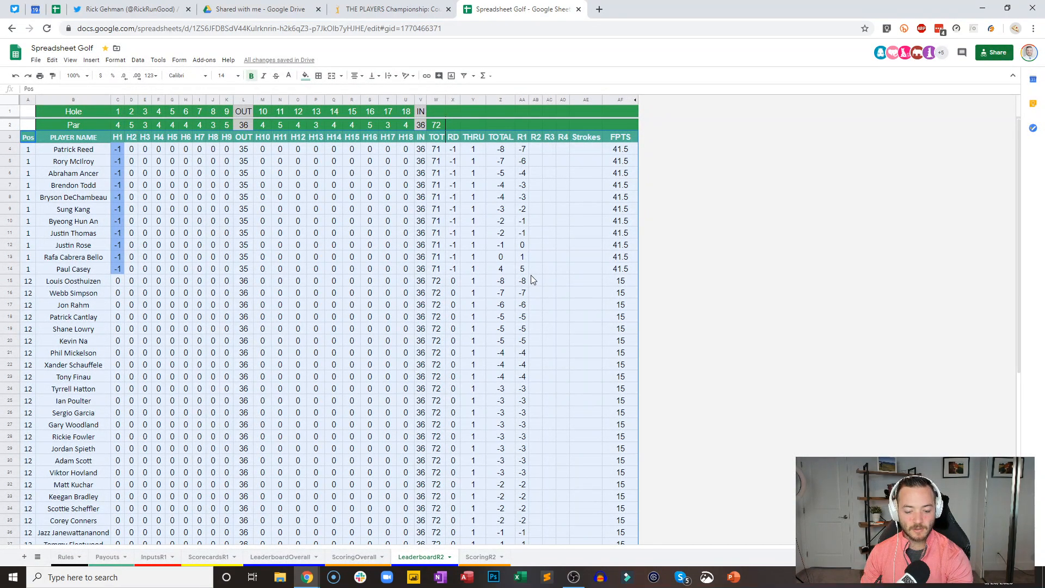
Review the sorted LeaderboardR2 standings from Justin Rose's TOTAL cell down to the last-placed player.
{"action": "left_click", "coordinate": [493, 246]}
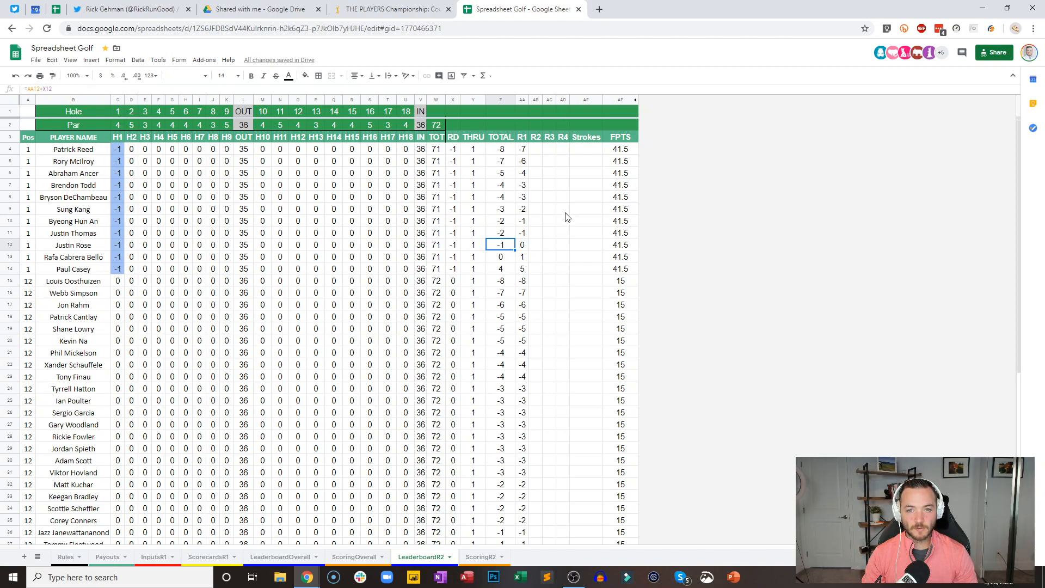
{"action": "scroll", "coordinate": [370, 256], "scroll_direction": "down", "scroll_amount": 1}
{"action": "scroll", "coordinate": [370, 256], "scroll_direction": "down", "scroll_amount": 6}
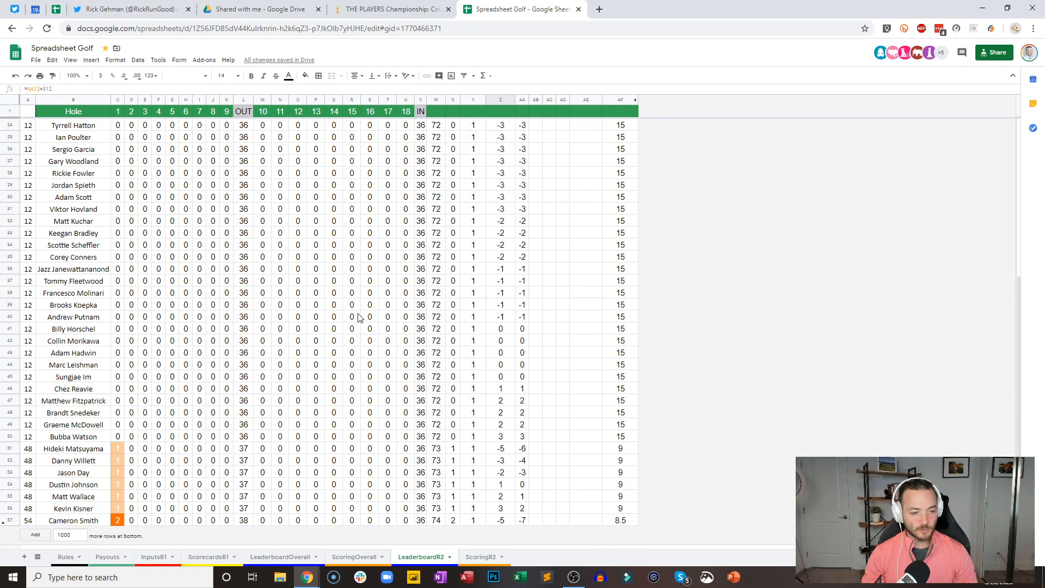
{"action": "scroll", "coordinate": [359, 318], "scroll_direction": "up", "scroll_amount": 7}
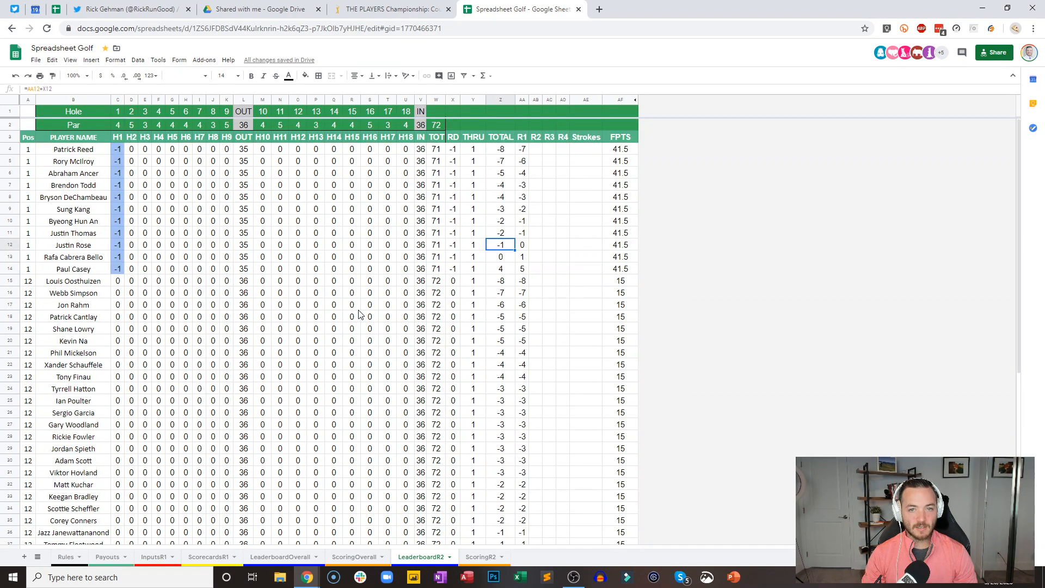
{"action": "left_click_drag", "start_coordinate": [498, 99], "coordinate": [586, 111]}
{"action": "right_click", "coordinate": [571, 136]}
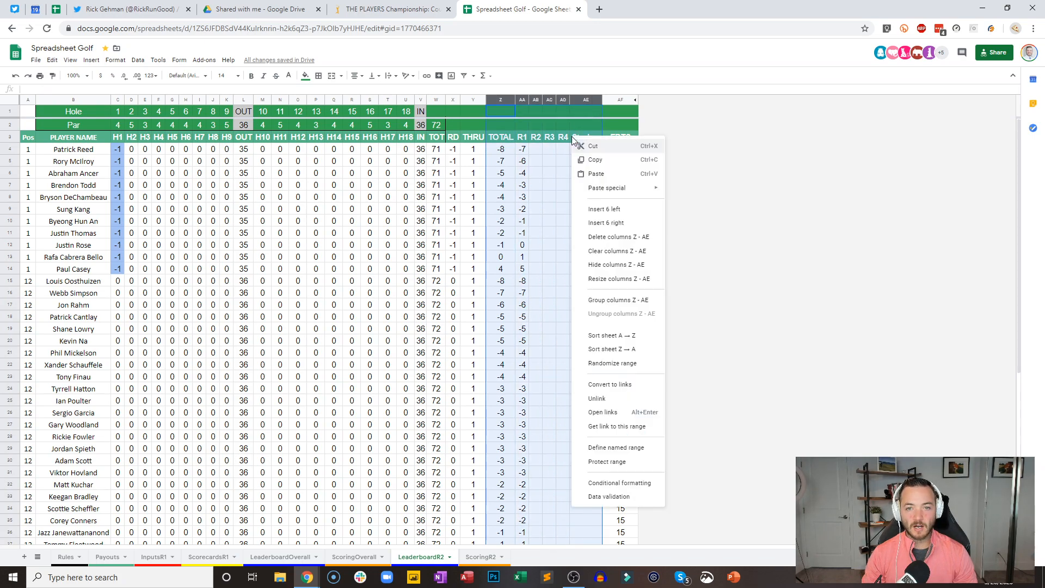
{"action": "left_click", "coordinate": [599, 250]}
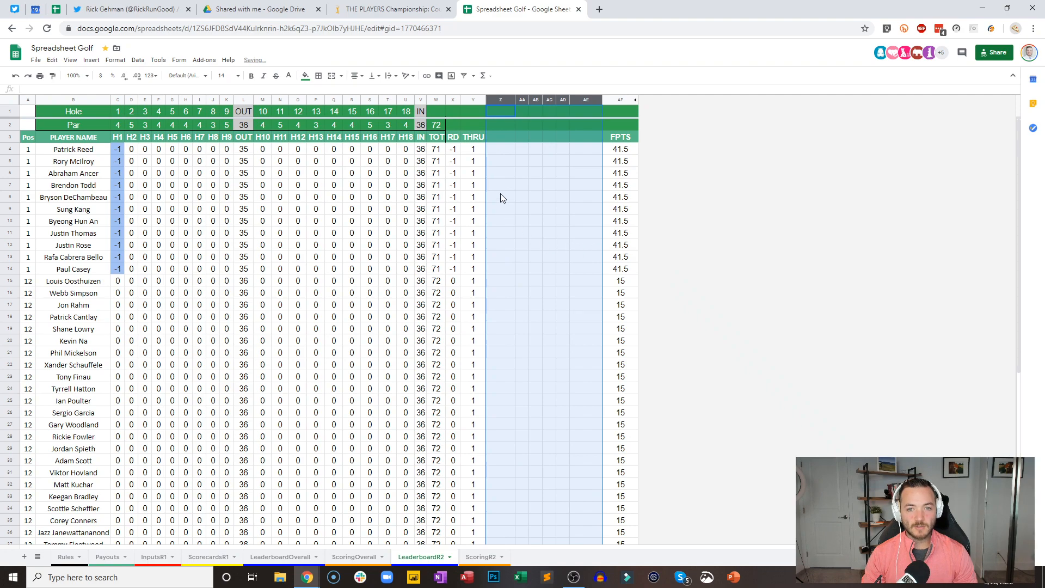
{"action": "left_click", "coordinate": [15, 75]}
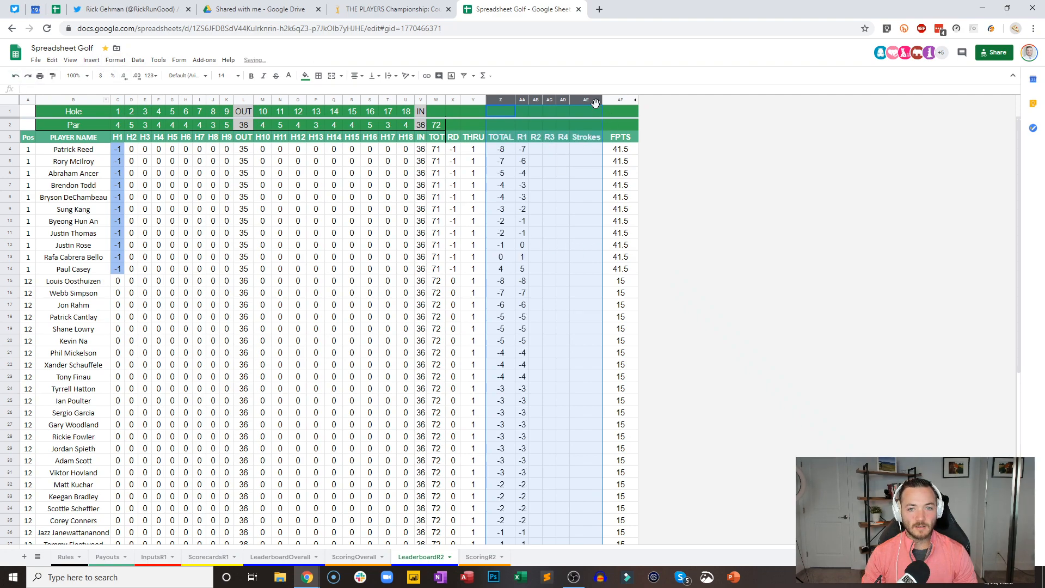
Hide columns Z to AE, TOTAL through Strokes, on LeaderboardR2.
{"action": "right_click", "coordinate": [579, 104]}
{"action": "left_click", "coordinate": [613, 231]}
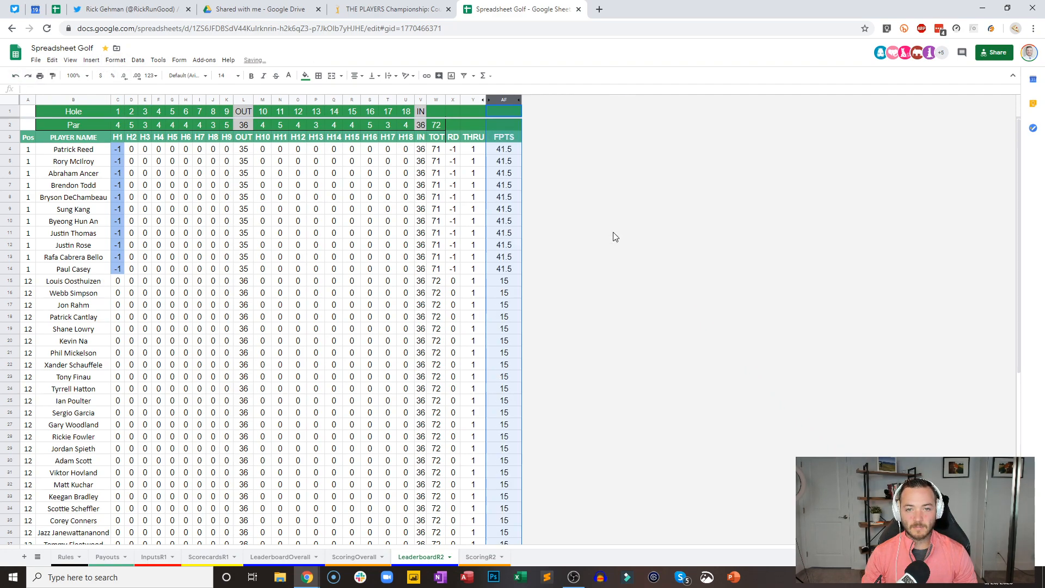
{"action": "left_click", "coordinate": [481, 221]}
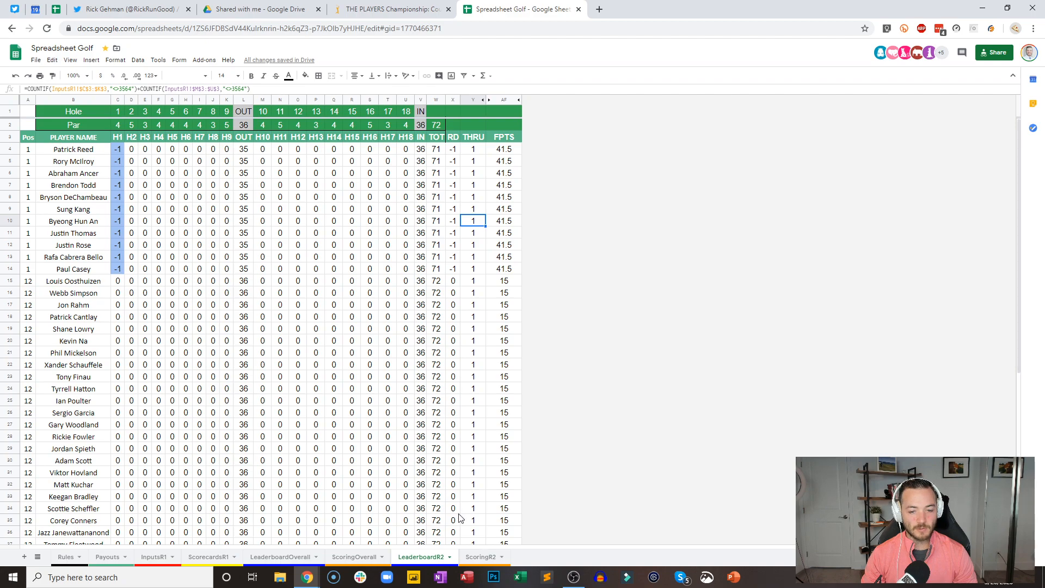
Examine the teams' T1Score to T6Score values on the ScoringR2 sheet.
{"action": "left_click", "coordinate": [483, 556]}
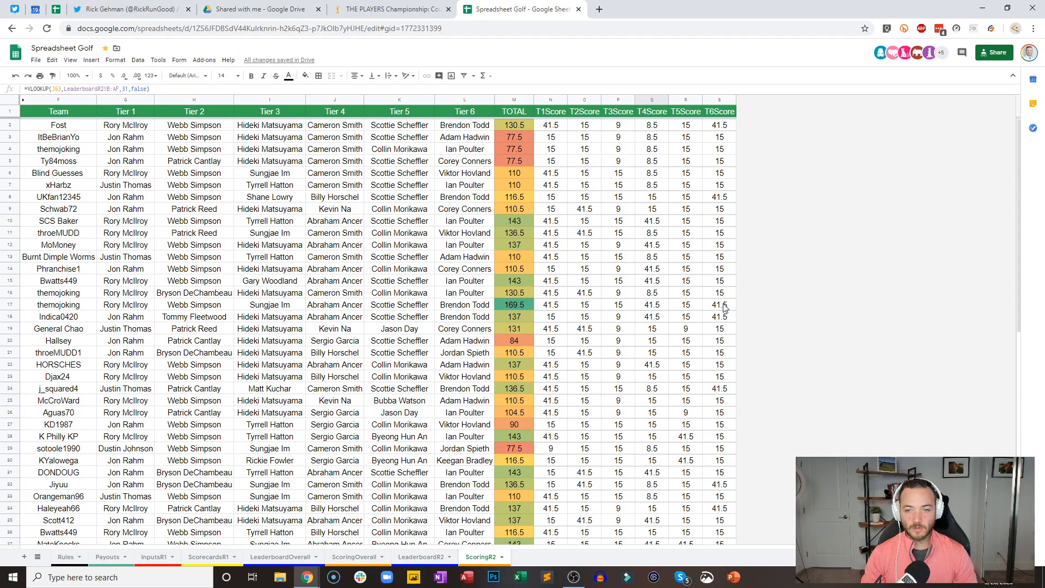
{"action": "left_click_drag", "start_coordinate": [559, 136], "coordinate": [739, 328]}
{"action": "left_click", "coordinate": [685, 354]}
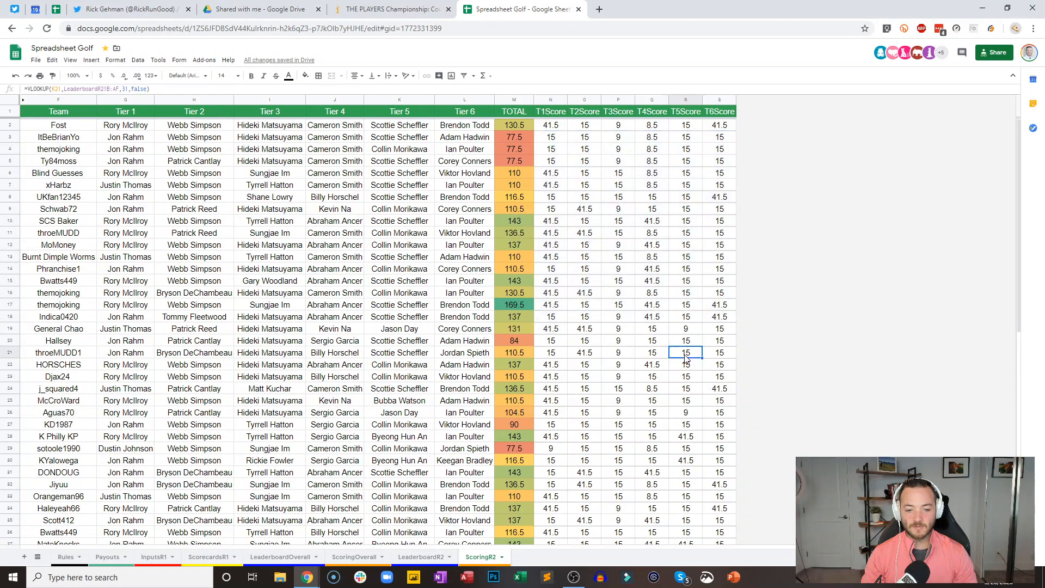
On the InputsR1 sheet, enter =RANDBETWEEN(1,100) in cell D4 as Rory McIlroy's hole 2 input.
{"action": "left_click", "coordinate": [153, 563]}
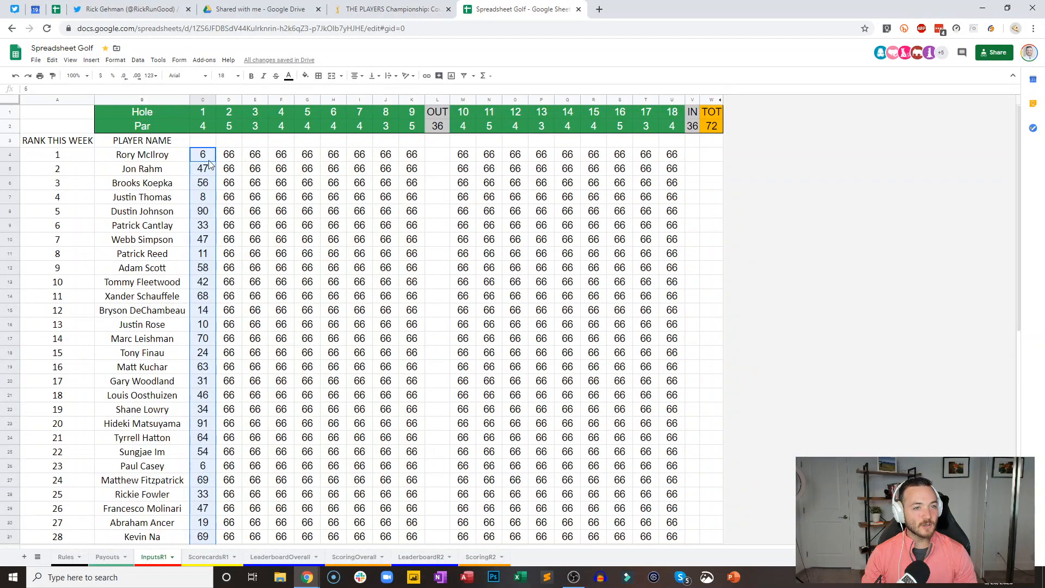
{"action": "left_click", "coordinate": [235, 158]}
{"action": "type", "text": "=RANDBETWEEN("}
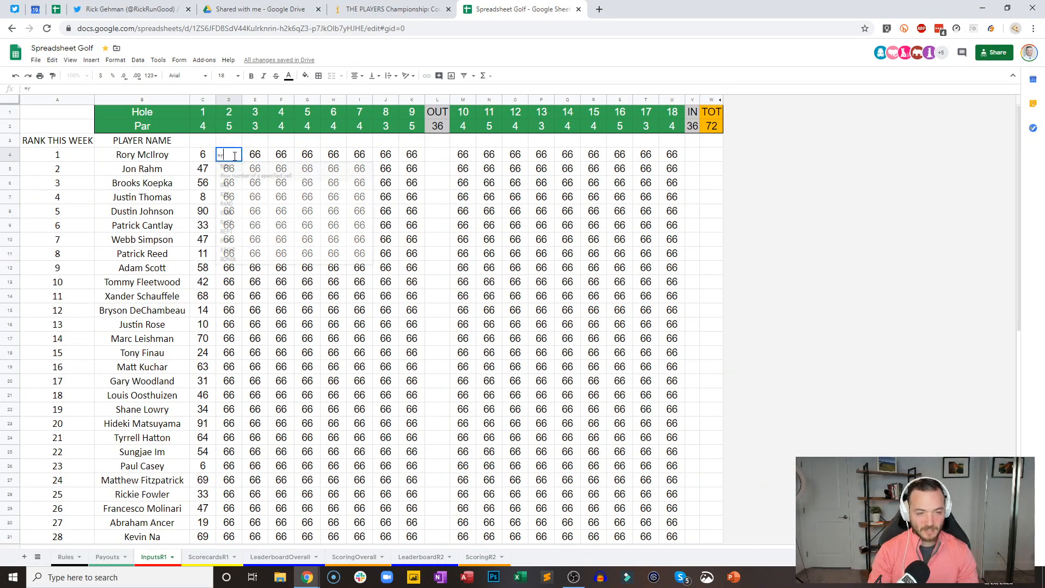
{"action": "key", "text": "Down"}
{"action": "key", "text": "Down"}
{"action": "key", "text": "Tab"}
{"action": "type", "text": "1,100"}
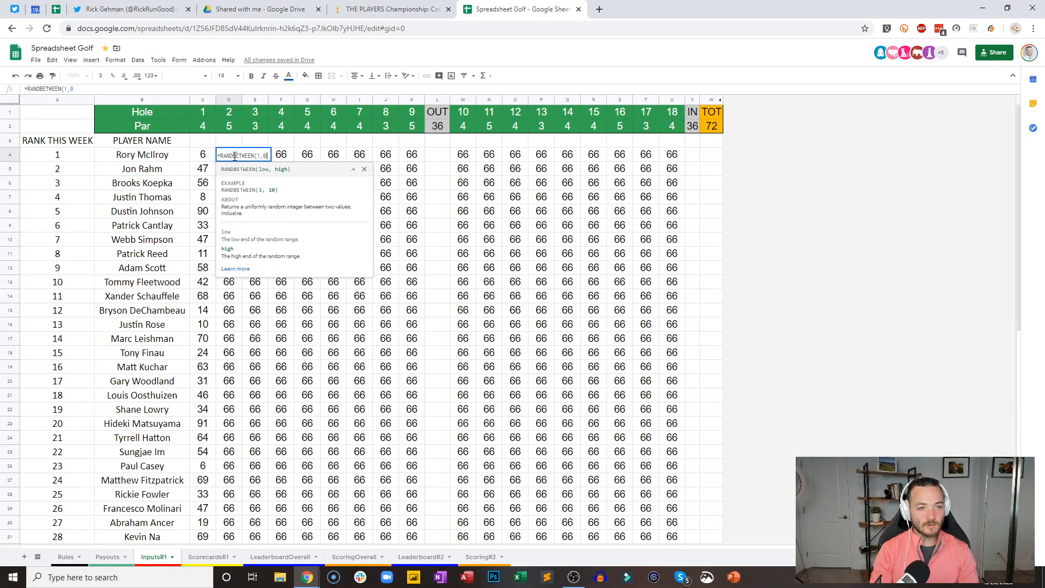
{"action": "key", "text": "Return"}
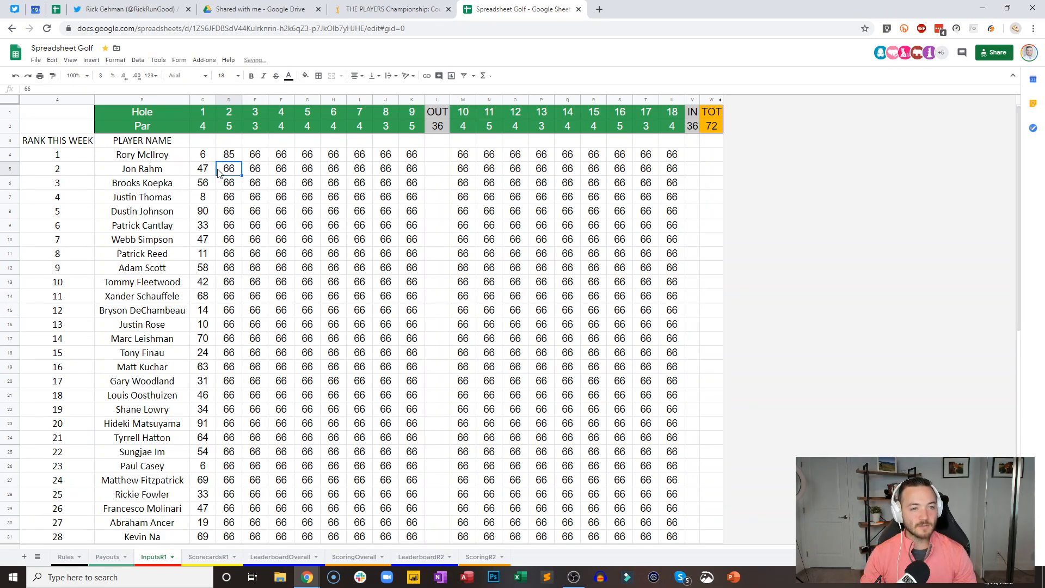
Fill the hole 2 random-number formula down for all players and replace the formulas with their values only.
{"action": "left_click", "coordinate": [232, 158]}
{"action": "left_click_drag", "start_coordinate": [243, 159], "coordinate": [234, 512]}
{"action": "scroll", "coordinate": [266, 299], "scroll_direction": "up", "scroll_amount": 7}
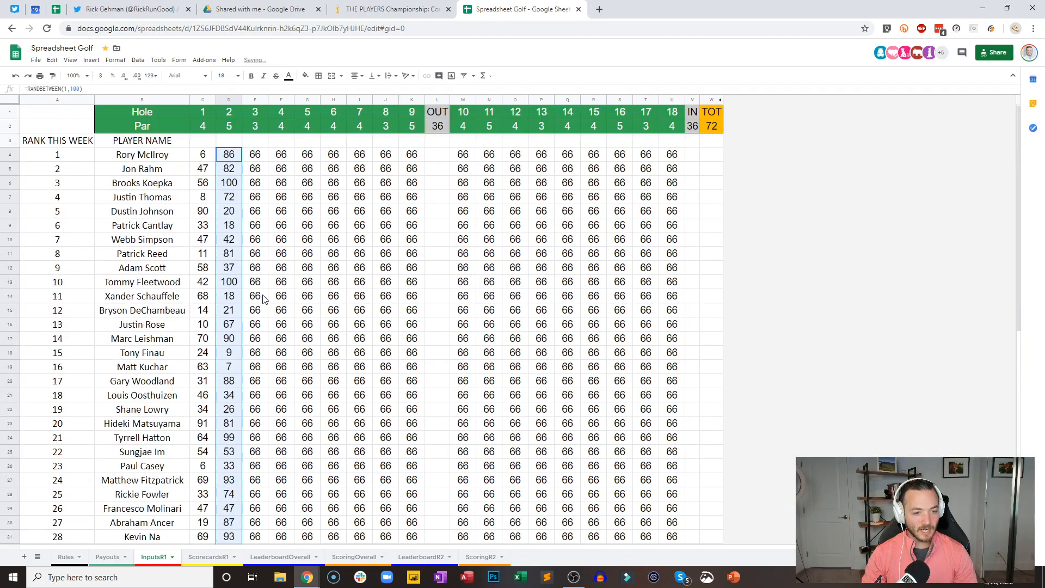
{"action": "right_click", "coordinate": [231, 164]}
{"action": "mouse_move", "coordinate": [306, 214]}
{"action": "left_click", "coordinate": [354, 212]}
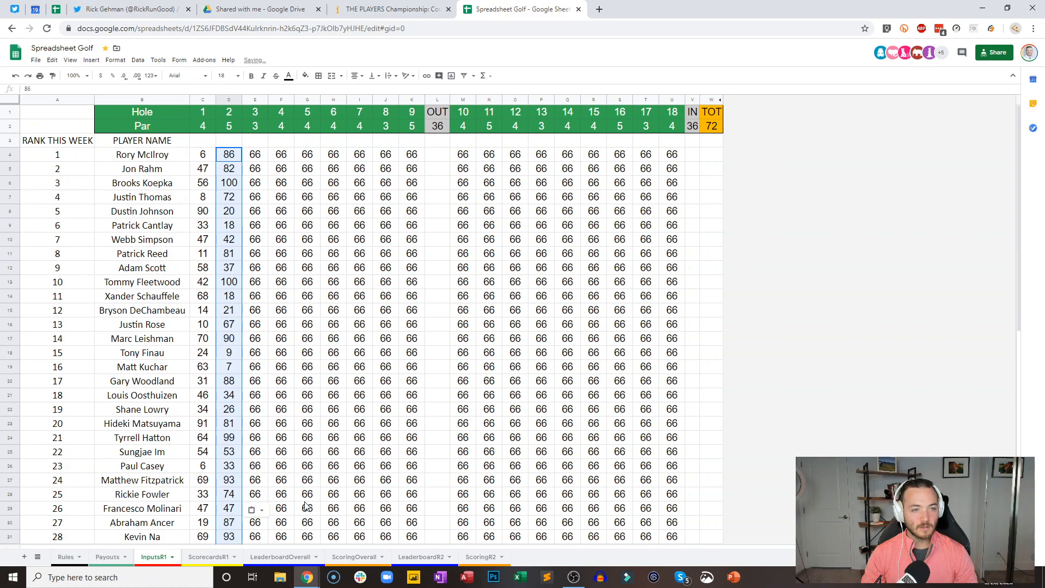
On LeaderboardOverall, re-sort the range A3:AF57 by Pos in ascending order with the hole 2 scores, treating the first row as a header.
{"action": "left_click", "coordinate": [280, 557]}
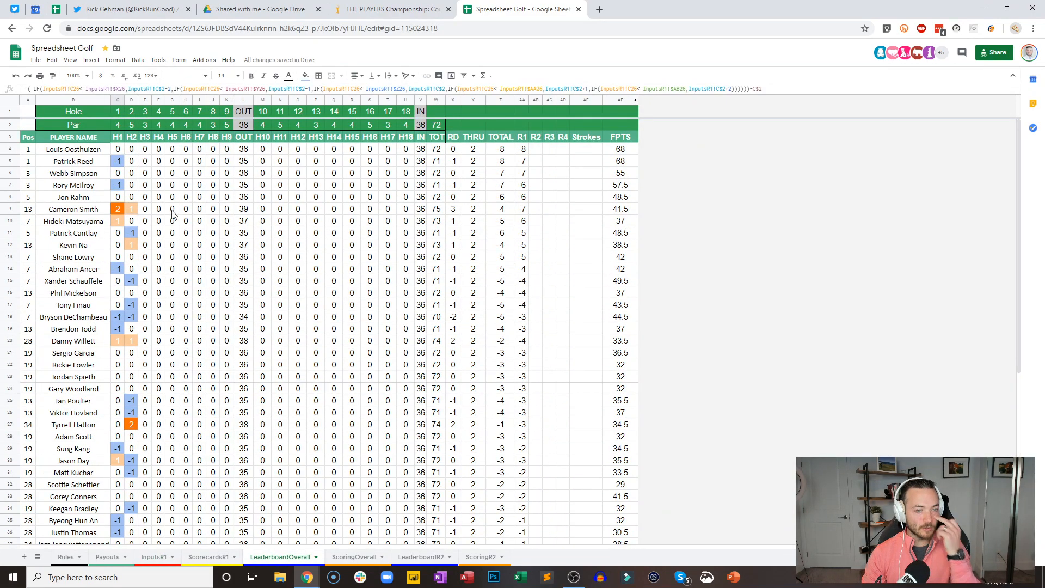
{"action": "left_click_drag", "start_coordinate": [32, 134], "coordinate": [615, 531]}
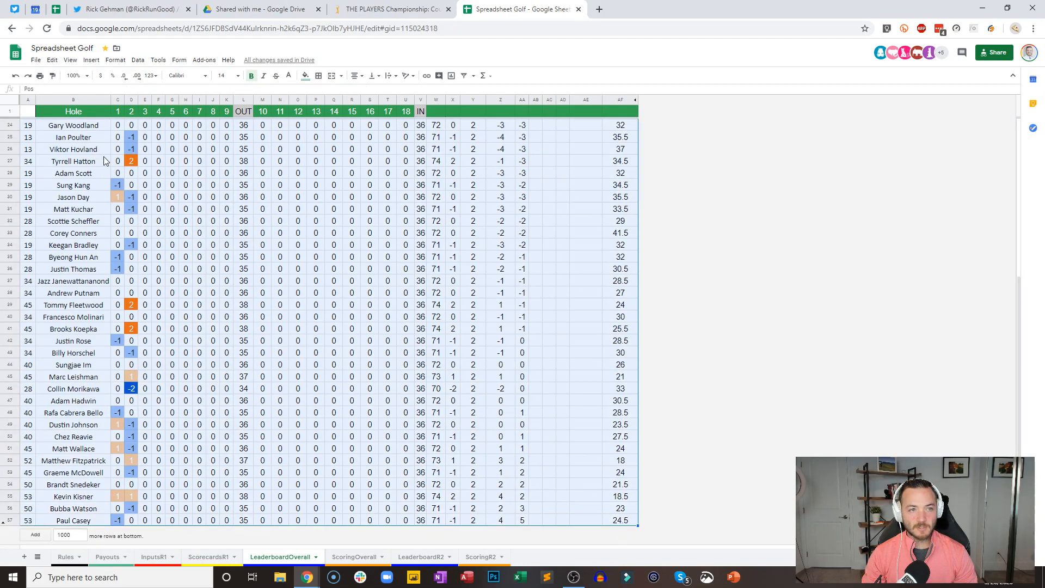
{"action": "left_click", "coordinate": [137, 59]}
{"action": "left_click", "coordinate": [183, 146]}
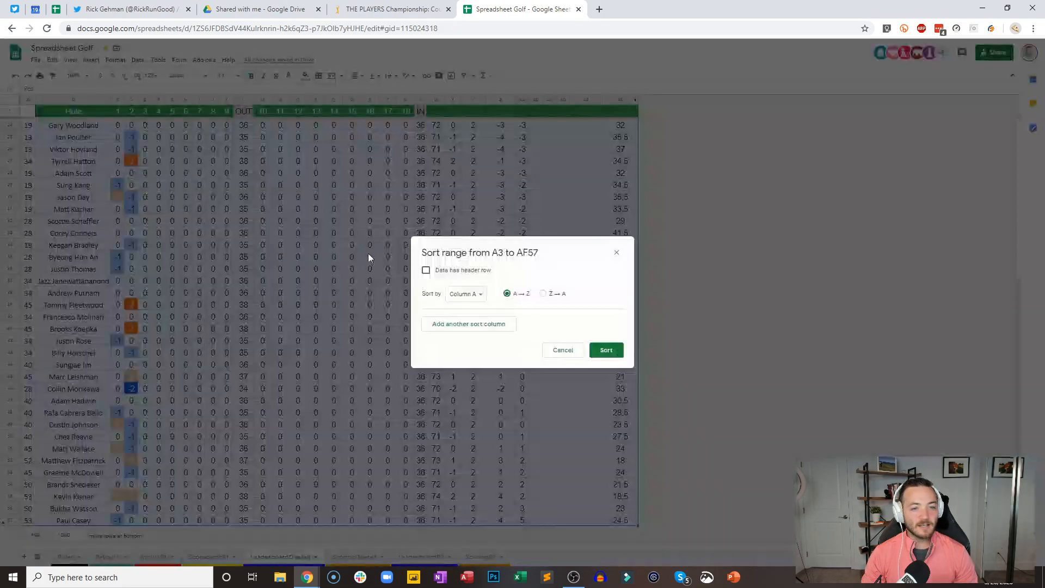
{"action": "left_click", "coordinate": [450, 272]}
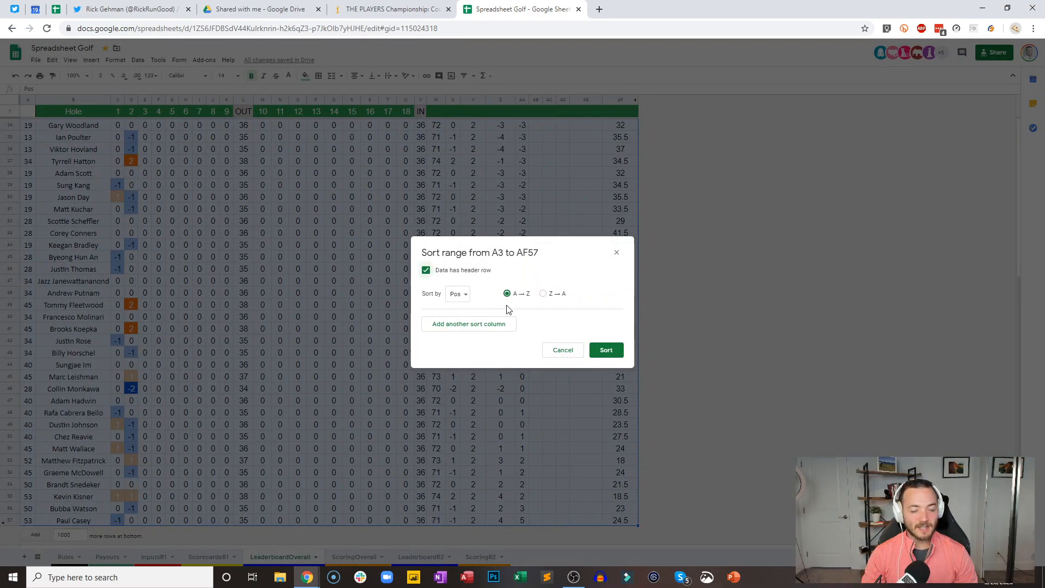
{"action": "left_click", "coordinate": [598, 352]}
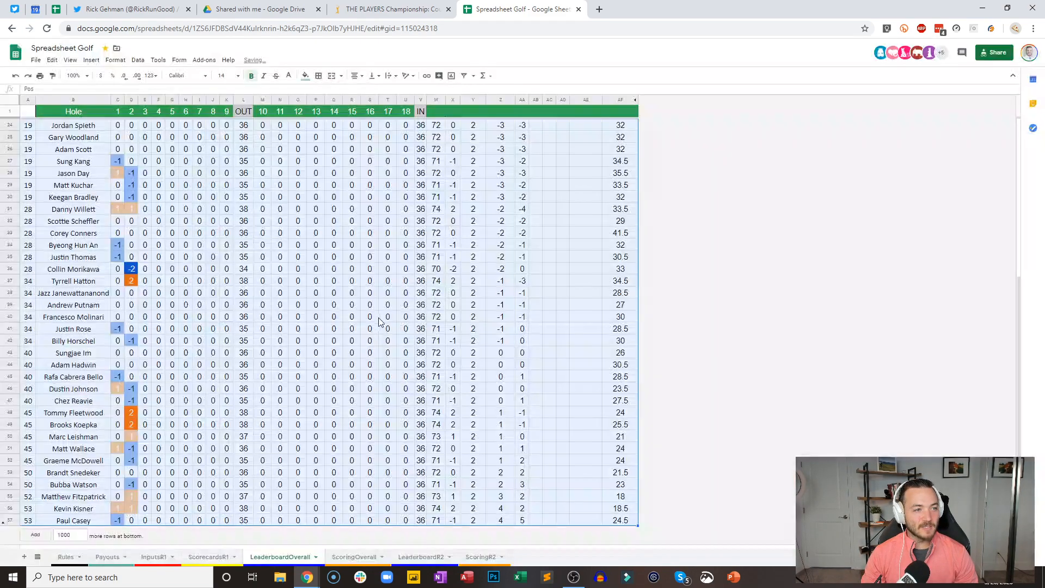
{"action": "scroll", "coordinate": [376, 321], "scroll_direction": "up", "scroll_amount": 5}
{"action": "left_click", "coordinate": [334, 256]}
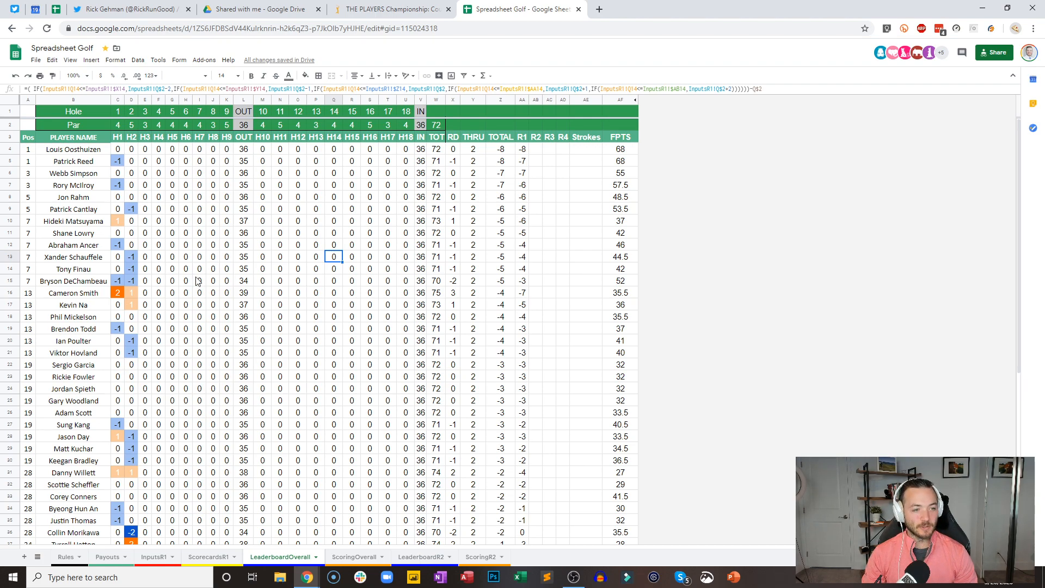
Inspect Cameron Smith's hole scores and Collin Morikawa's full row on LeaderboardOverall.
{"action": "left_click", "coordinate": [122, 293]}
{"action": "left_click", "coordinate": [172, 294]}
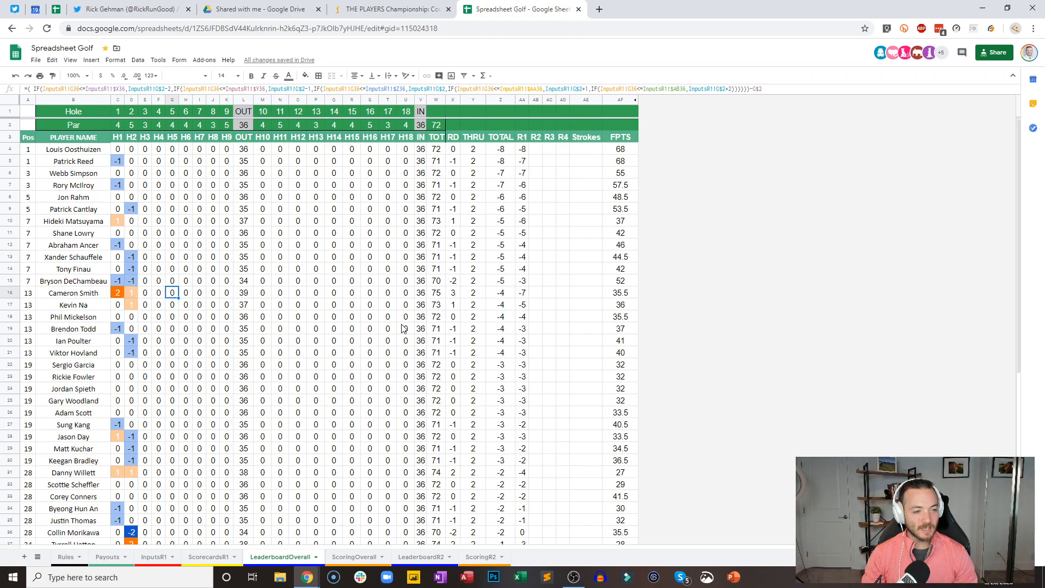
{"action": "scroll", "coordinate": [376, 340], "scroll_direction": "down", "scroll_amount": 3}
{"action": "scroll", "coordinate": [301, 389], "scroll_direction": "down", "scroll_amount": 3}
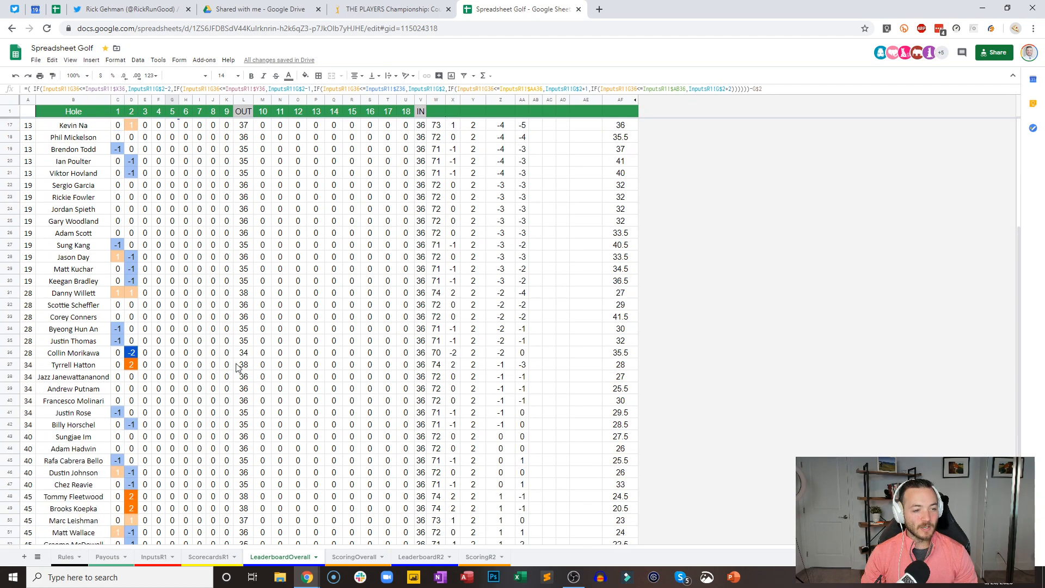
{"action": "left_click_drag", "start_coordinate": [29, 352], "coordinate": [612, 356]}
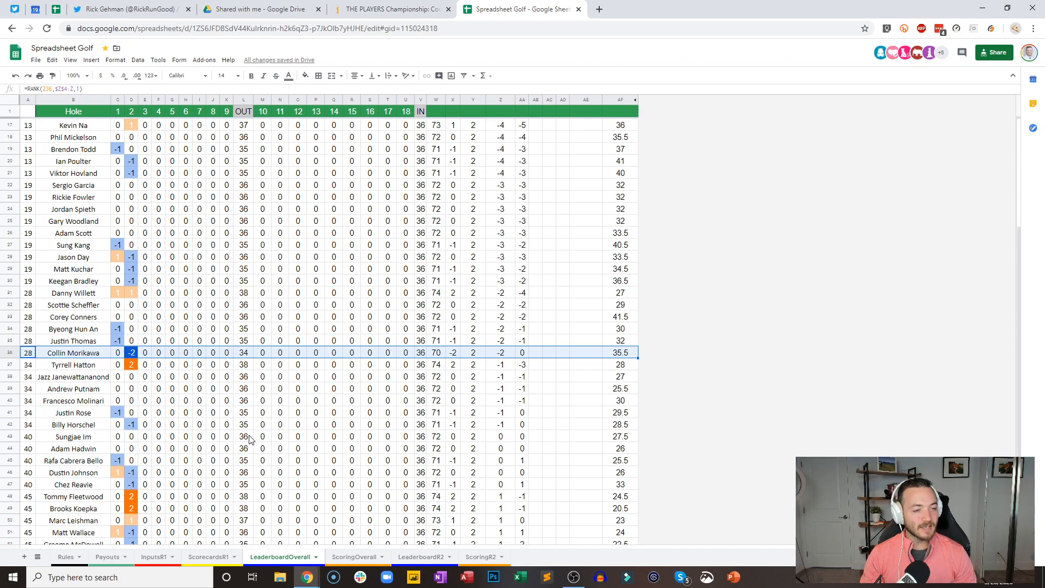
Check Tommy Fleetwood's and Brooks Koepka's rows near the end of LeaderboardOverall.
{"action": "scroll", "coordinate": [246, 435], "scroll_direction": "down", "scroll_amount": 3}
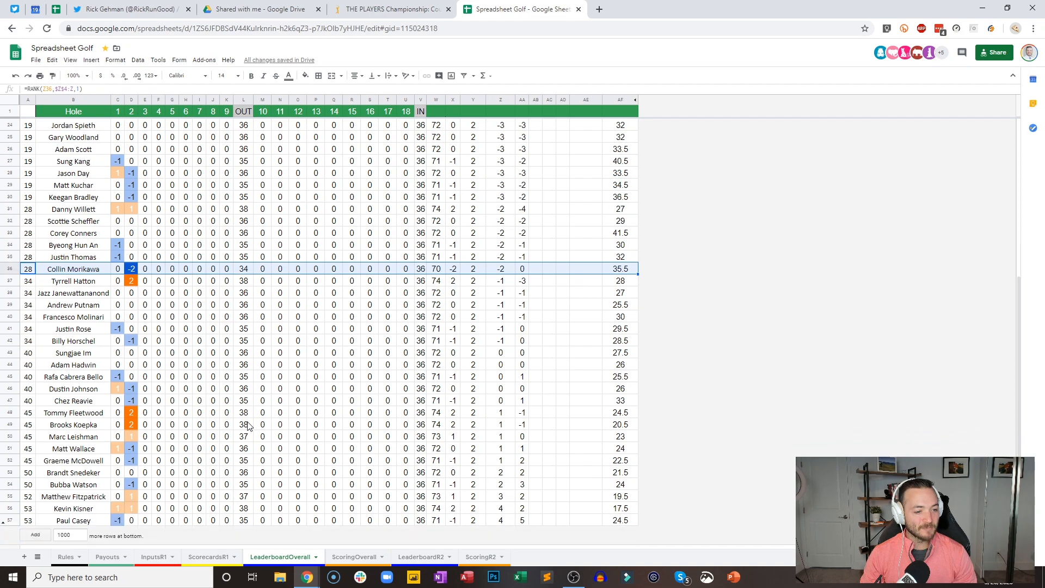
{"action": "left_click_drag", "start_coordinate": [99, 412], "coordinate": [99, 426]}
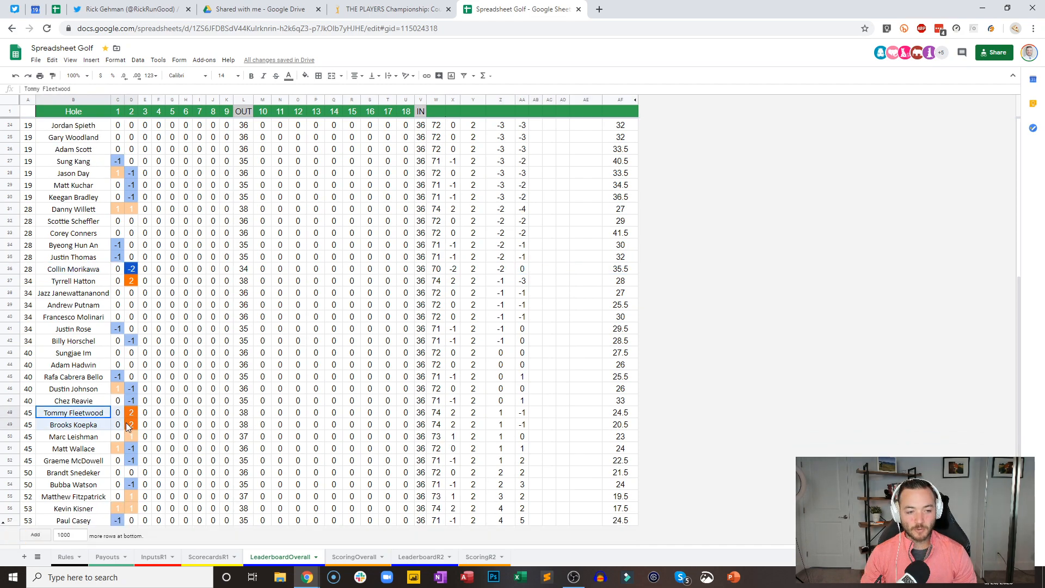
{"action": "left_click", "coordinate": [205, 425]}
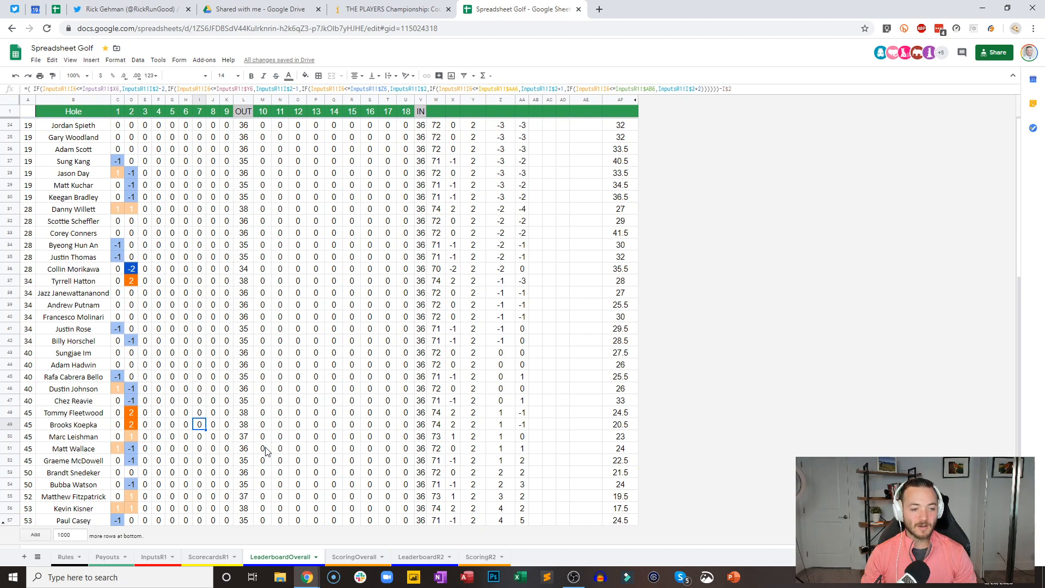
Switch to THE PLAYERS Championship course page and advance the Stadium Course slideshow to the hole 3 description and scoring statistics.
{"action": "scroll", "coordinate": [283, 408], "scroll_direction": "up", "scroll_amount": 8}
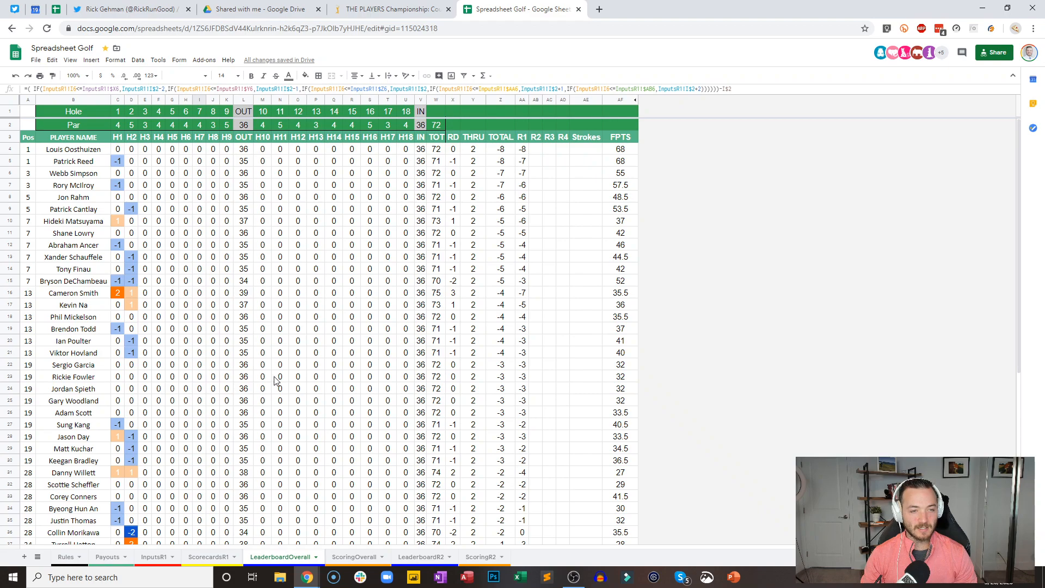
{"action": "left_click", "coordinate": [379, 9]}
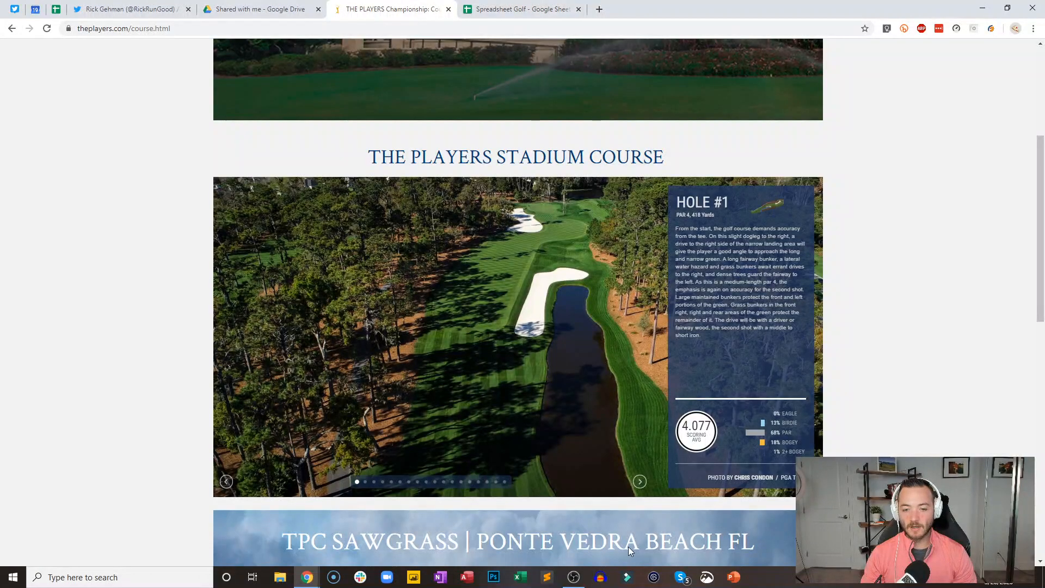
{"action": "left_click", "coordinate": [639, 479]}
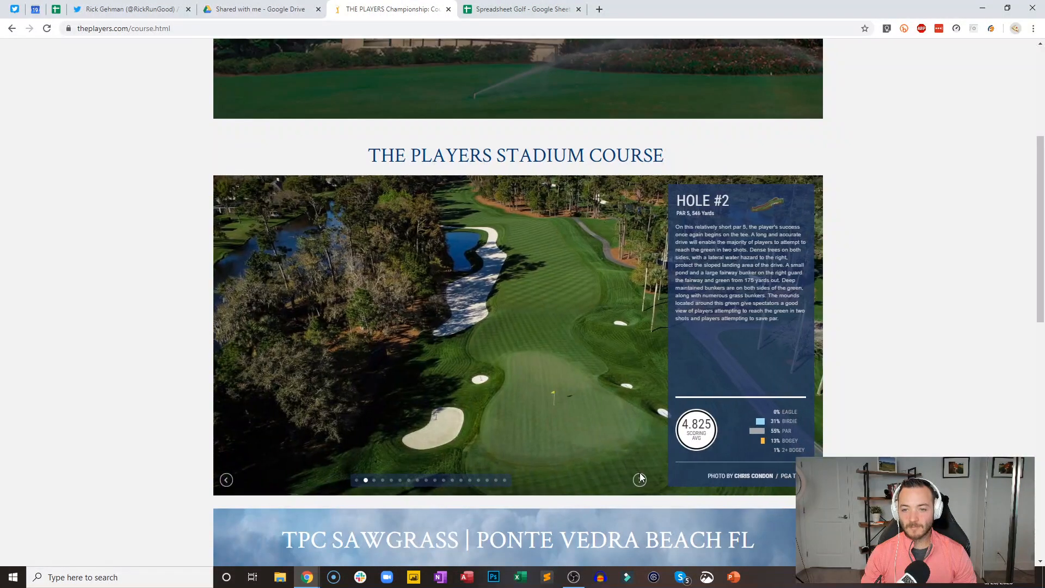
{"action": "left_click", "coordinate": [639, 479]}
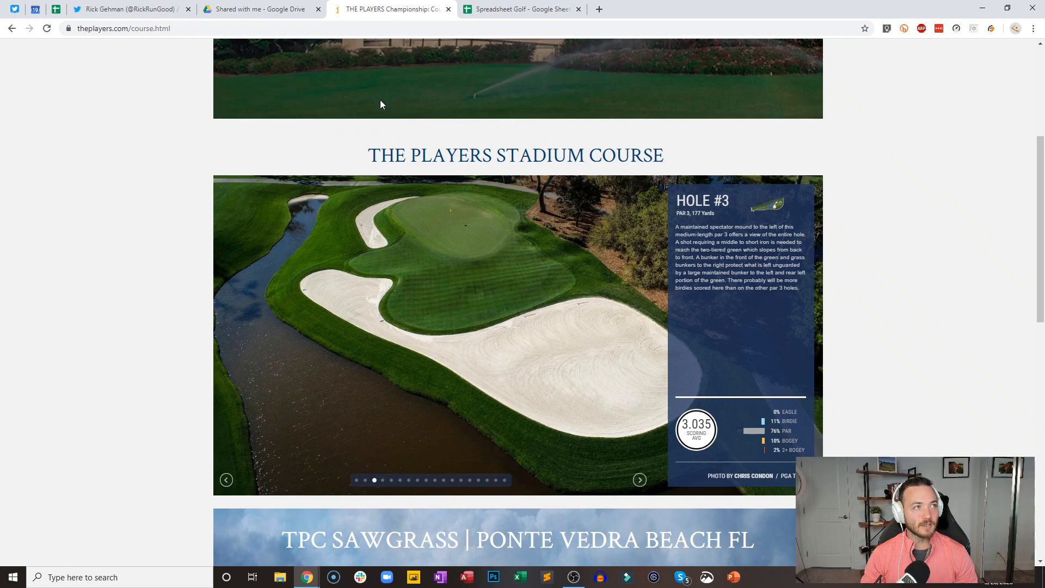
Back in the Spreadsheet Golf file, enter =RANDBETWEEN(1,100) on InputsR1 as the first player's hole 3 number.
{"action": "left_click", "coordinate": [520, 10]}
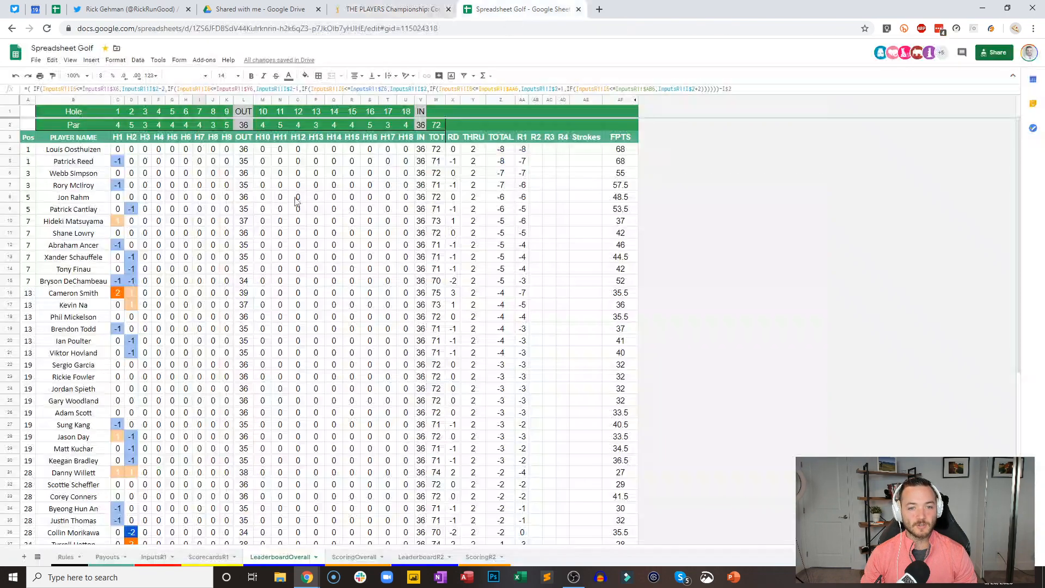
{"action": "left_click", "coordinate": [164, 556]}
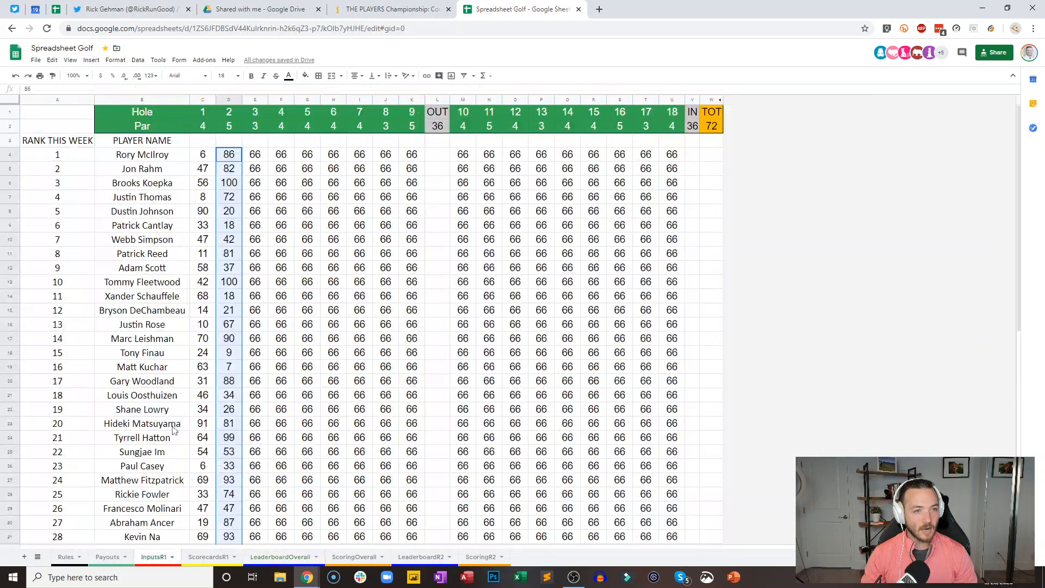
{"action": "left_click", "coordinate": [254, 155]}
{"action": "type", "text": "=ra"}
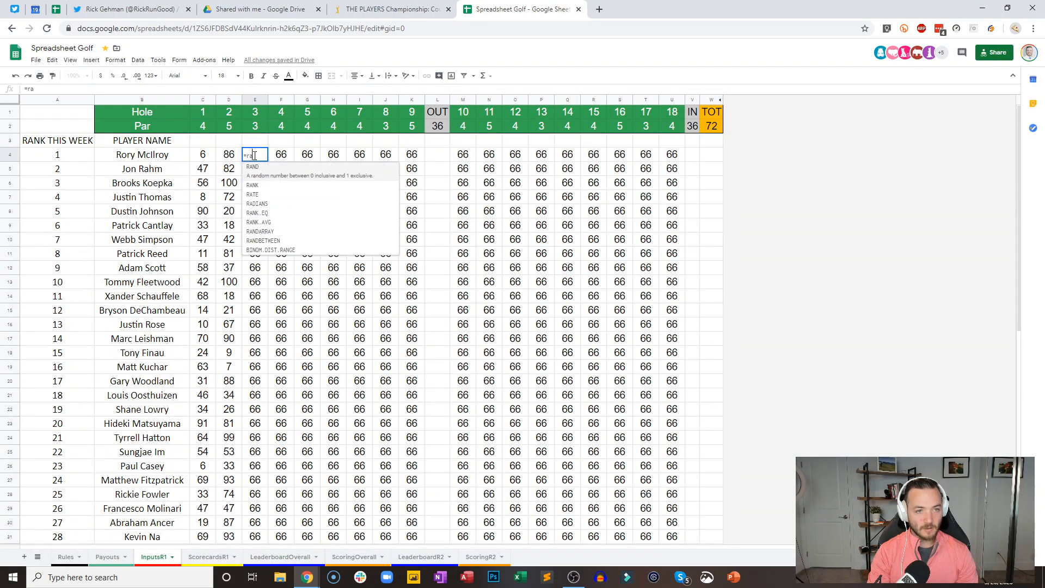
{"action": "type", "text": "ndb"}
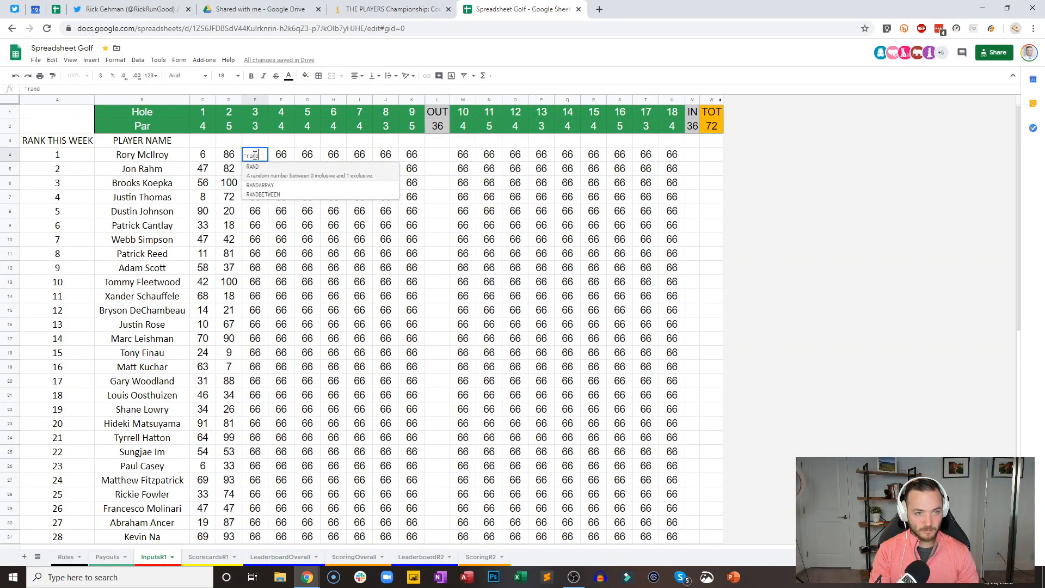
{"action": "key", "text": "Tab"}
{"action": "type", "text": "1,100"}
{"action": "key", "text": "Return"}
Fill the hole 3 random-number formula down for all players and replace the formulas with their values only.
{"action": "left_click", "coordinate": [259, 157]}
{"action": "left_click_drag", "start_coordinate": [267, 161], "coordinate": [305, 519]}
{"action": "scroll", "coordinate": [286, 202], "scroll_direction": "down", "scroll_amount": 8}
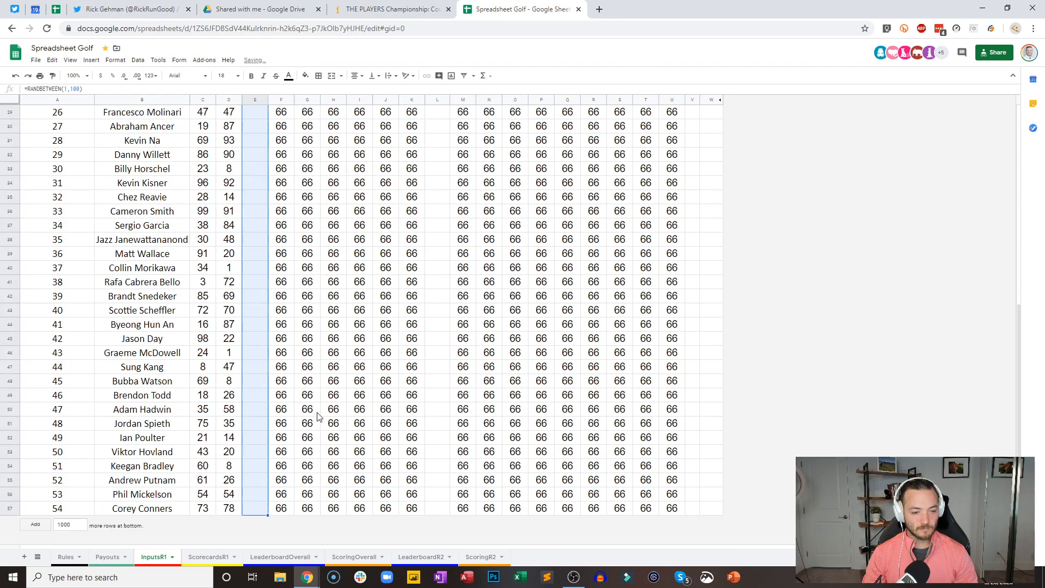
{"action": "scroll", "coordinate": [259, 161], "scroll_direction": "up", "scroll_amount": 10}
{"action": "right_click", "coordinate": [258, 160]}
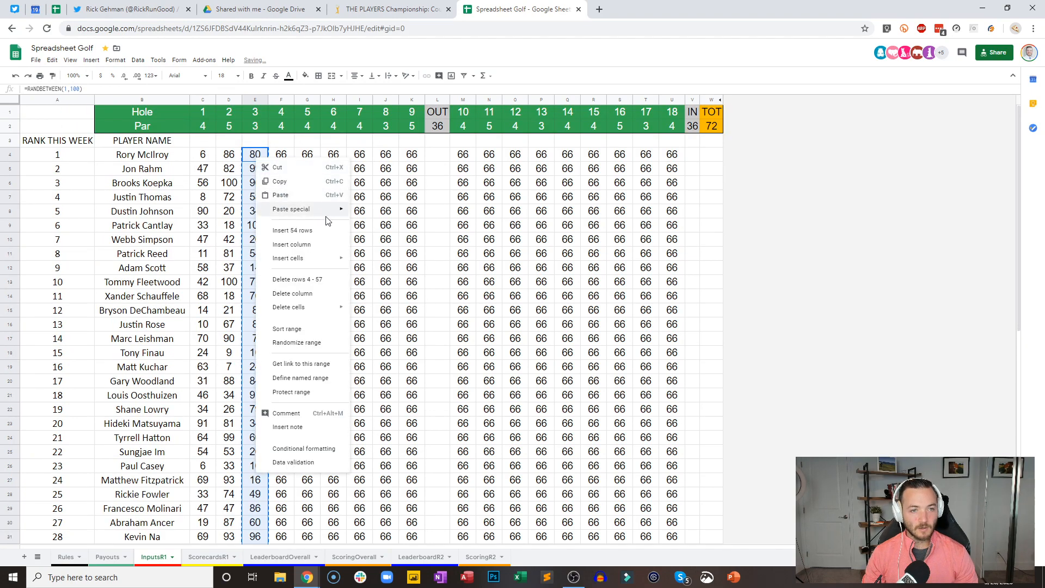
{"action": "mouse_move", "coordinate": [294, 210]}
{"action": "left_click", "coordinate": [381, 216]}
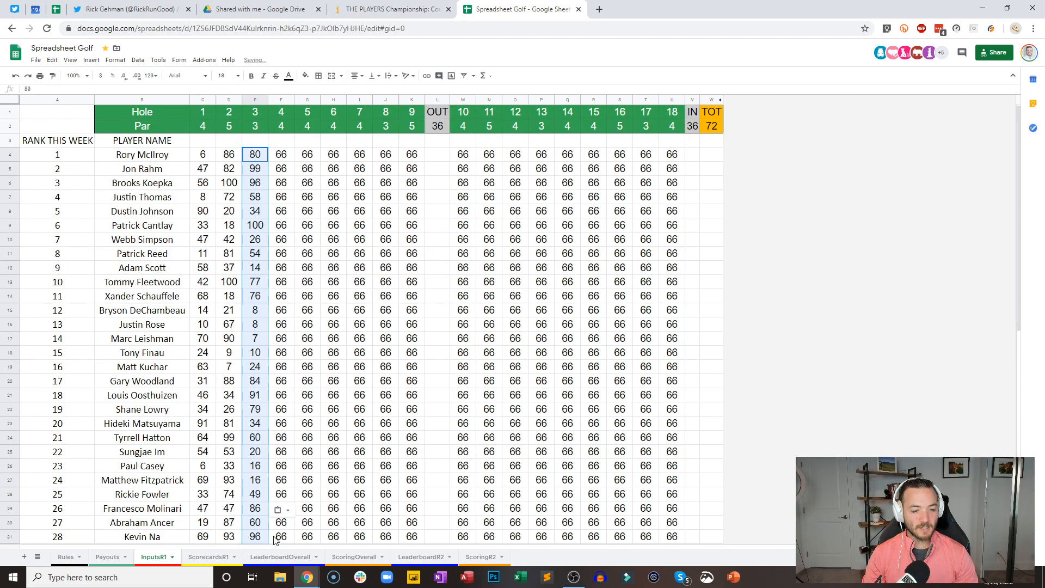
On LeaderboardOverall, re-sort the range A3:AF57 by Pos in ascending order with the hole 3 scores, treating the first row as a header.
{"action": "left_click", "coordinate": [286, 557]}
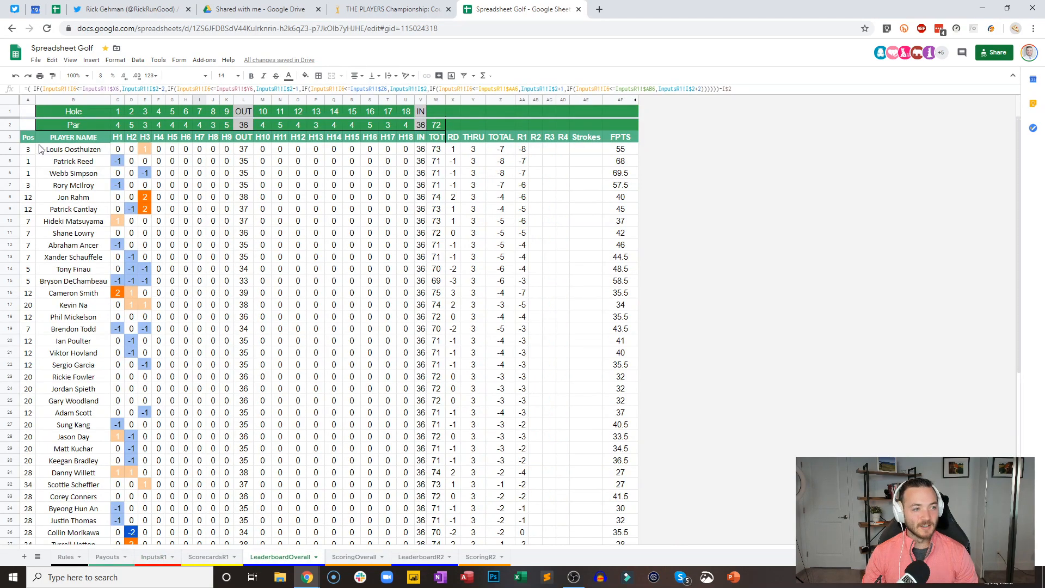
{"action": "left_click_drag", "start_coordinate": [28, 138], "coordinate": [631, 532]}
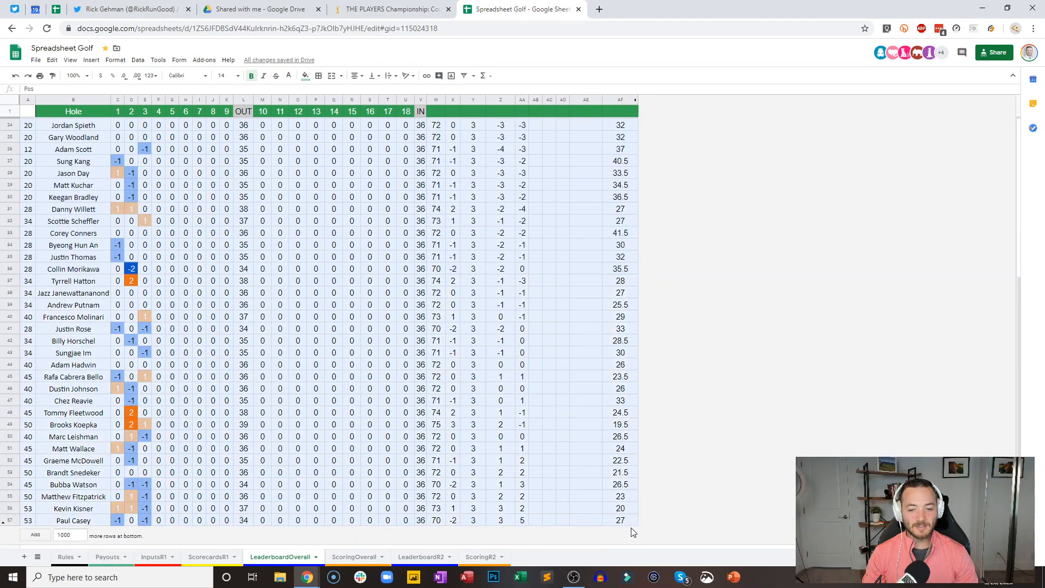
{"action": "left_click", "coordinate": [138, 60]}
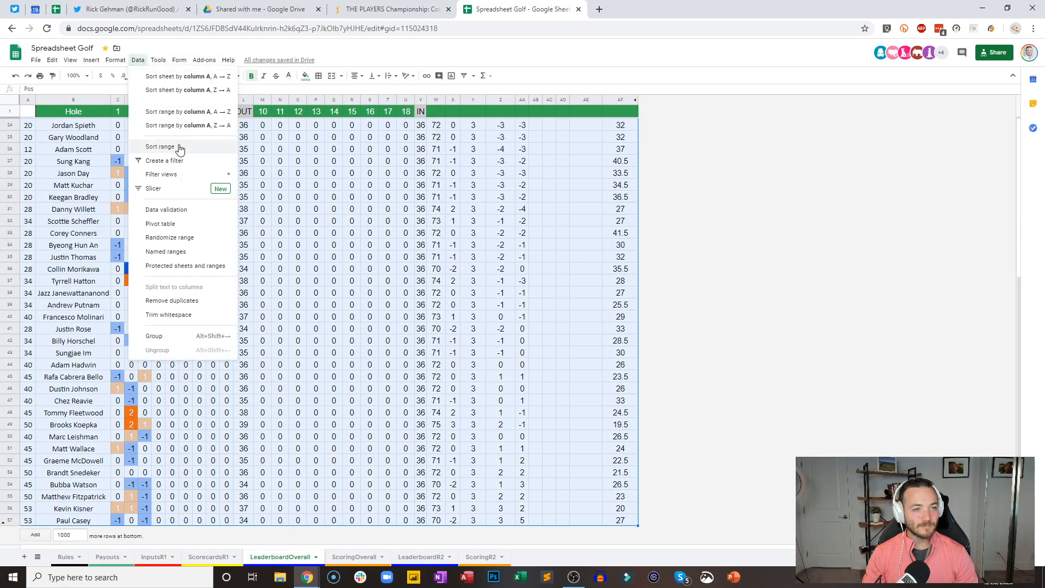
{"action": "left_click", "coordinate": [164, 146]}
{"action": "left_click", "coordinate": [470, 273]}
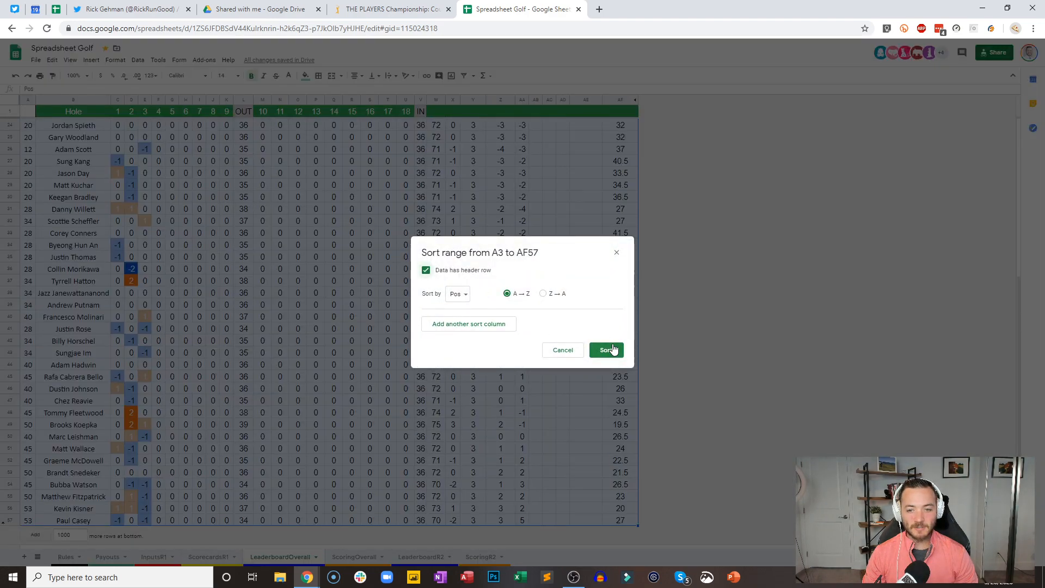
{"action": "key", "text": "Return"}
{"action": "scroll", "coordinate": [260, 258], "scroll_direction": "up", "scroll_amount": 8}
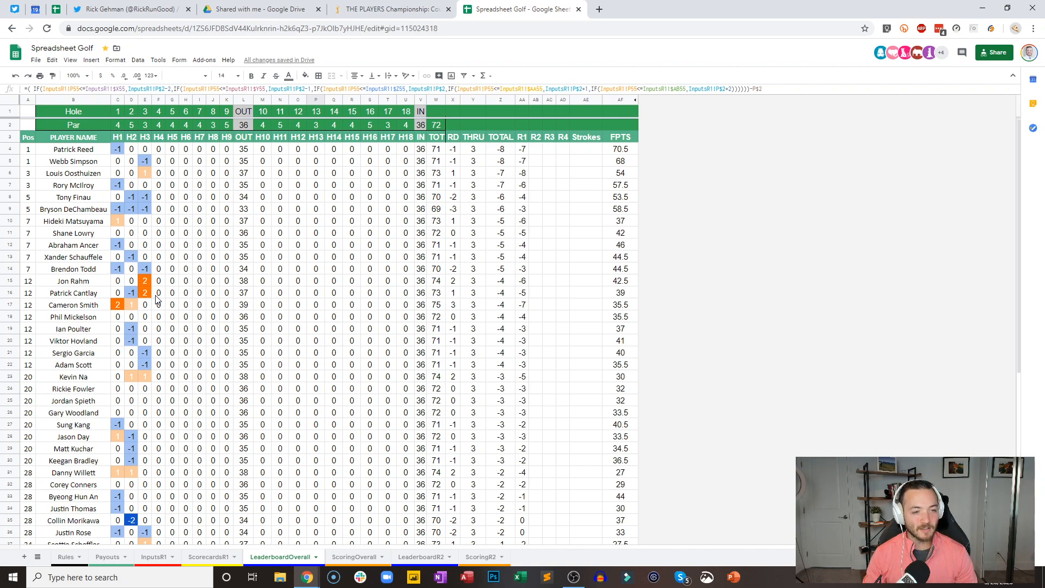
Inspect Cameron Smith's scores on holes 1 to 4 and the rows near the end of LeaderboardOverall.
{"action": "left_click", "coordinate": [118, 306]}
{"action": "left_click", "coordinate": [137, 308]}
{"action": "left_click", "coordinate": [146, 308]}
{"action": "left_click", "coordinate": [156, 308]}
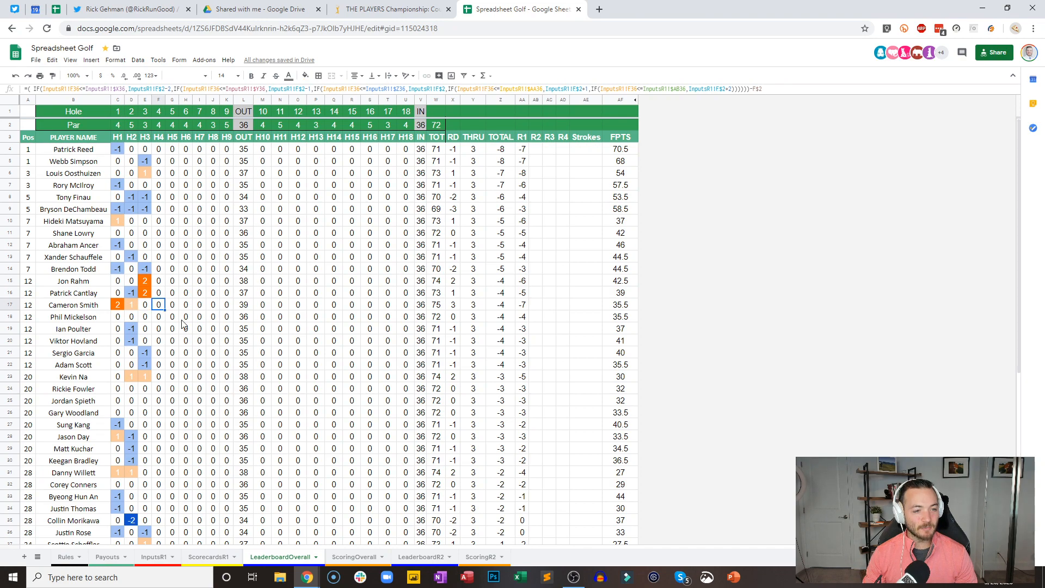
{"action": "scroll", "coordinate": [235, 390], "scroll_direction": "down", "scroll_amount": 7}
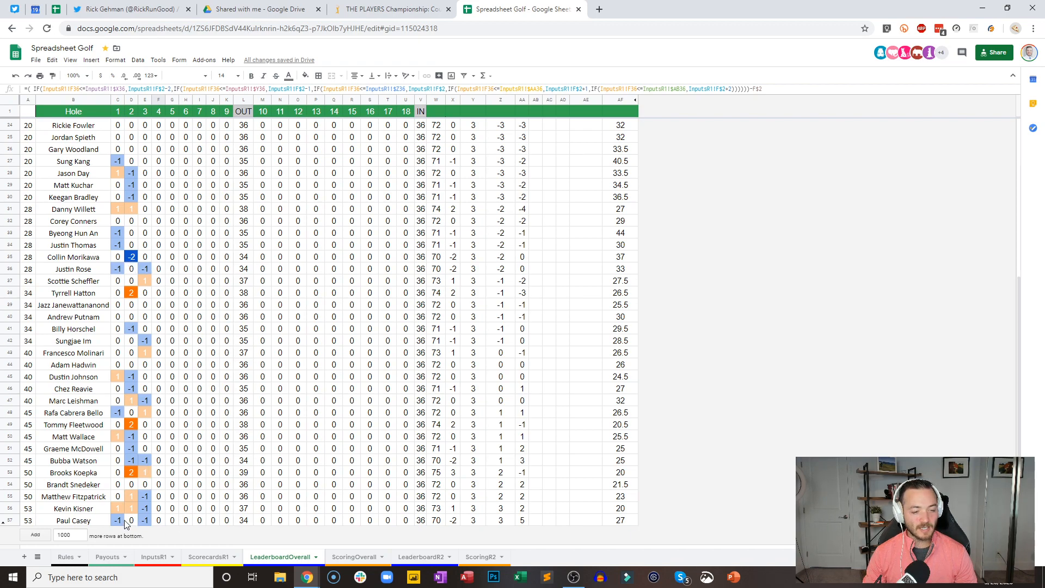
{"action": "left_click", "coordinate": [185, 486]}
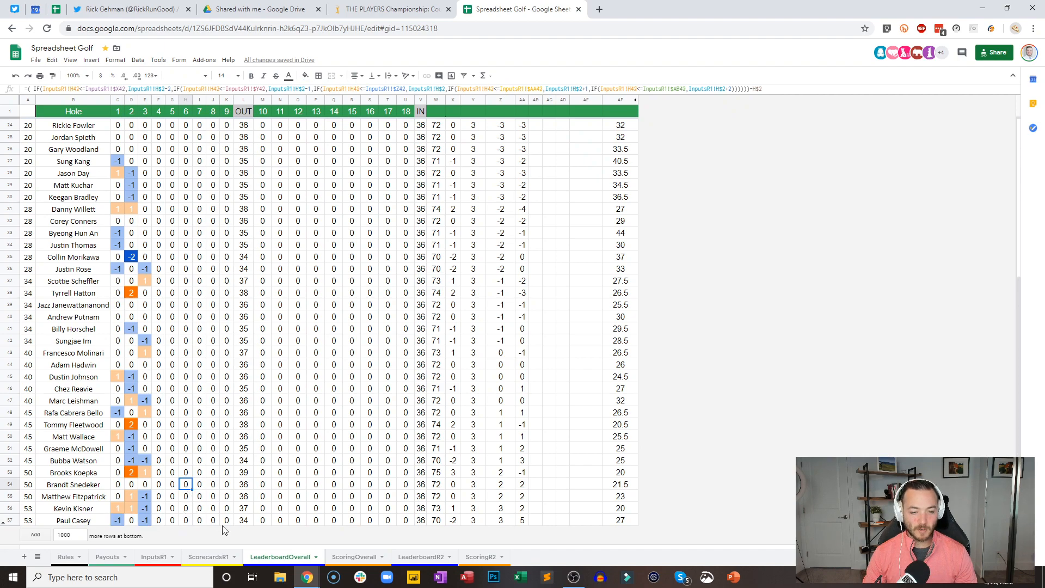
On LeaderboardR2, sort the range A3:AF57 by Pos in ascending order, treating the first row as a header.
{"action": "left_click", "coordinate": [430, 557]}
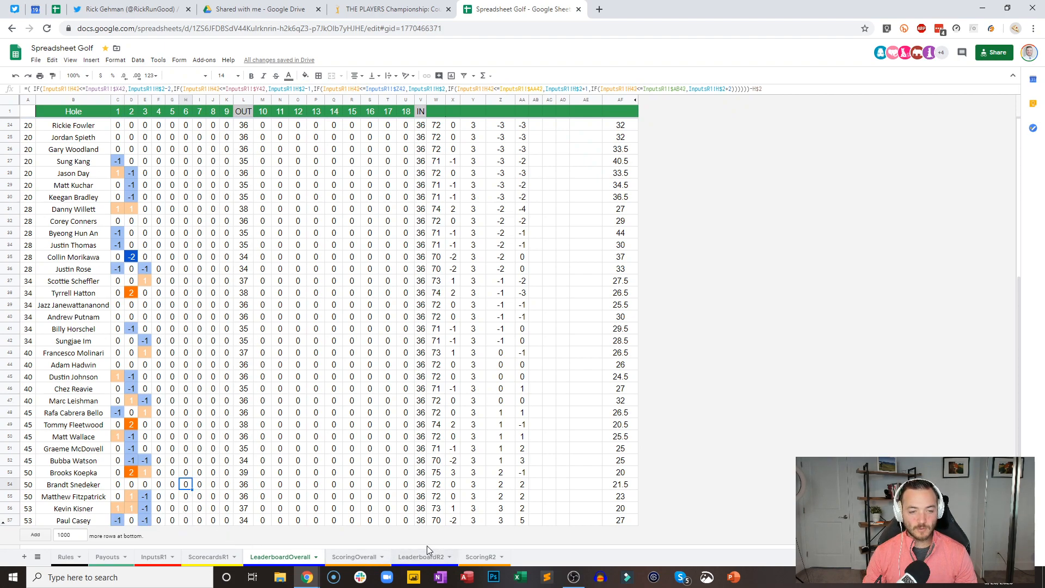
{"action": "left_click", "coordinate": [26, 137]}
{"action": "key", "text": "ctrl+shift+Right"}
{"action": "key", "text": "ctrl+shift+Down"}
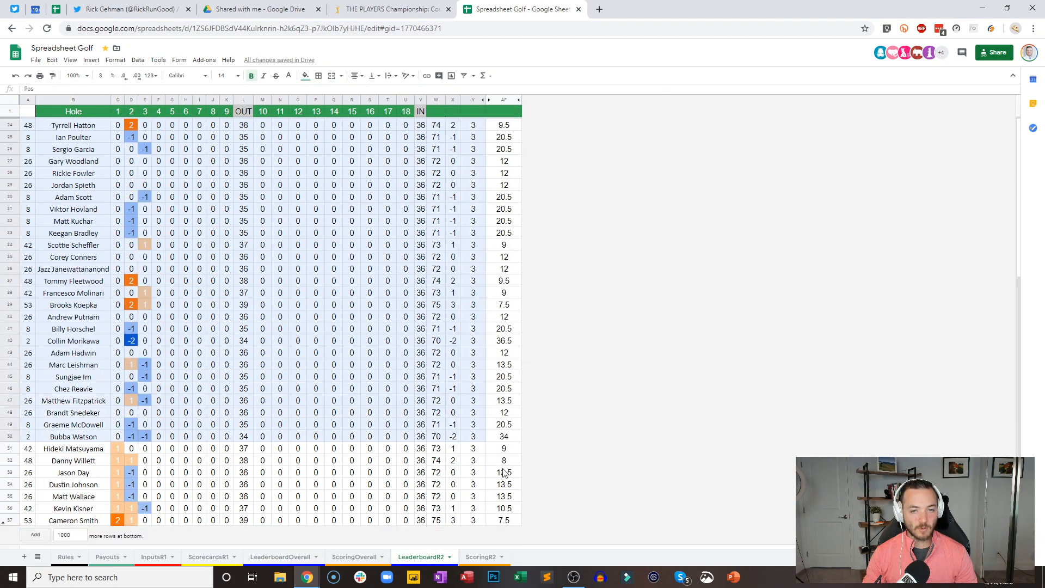
{"action": "left_click", "coordinate": [138, 60]}
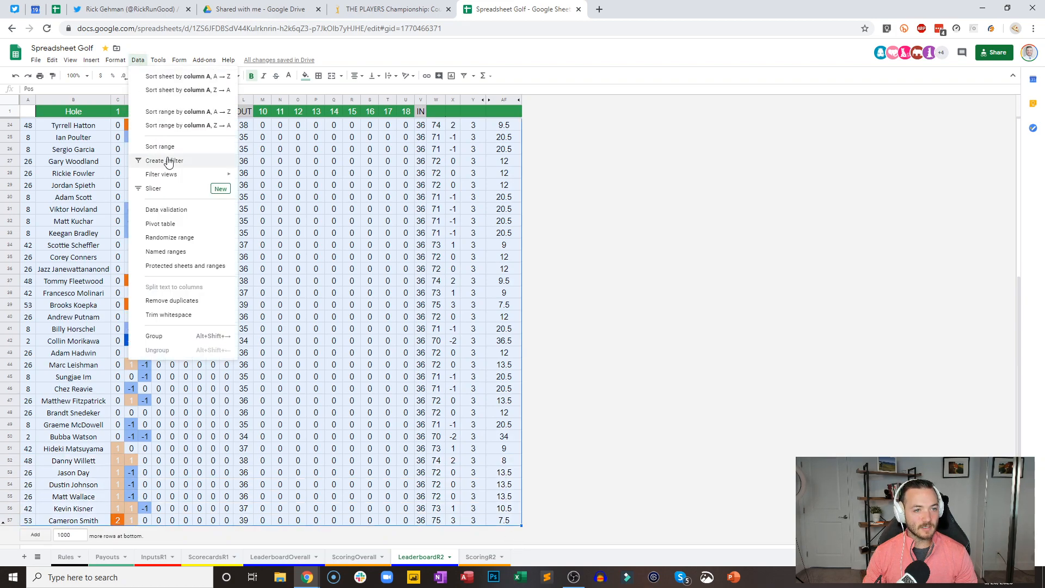
{"action": "left_click", "coordinate": [164, 143]}
{"action": "left_click", "coordinate": [450, 269]}
{"action": "left_click", "coordinate": [605, 350]}
{"action": "scroll", "coordinate": [305, 272], "scroll_direction": "up", "scroll_amount": 5}
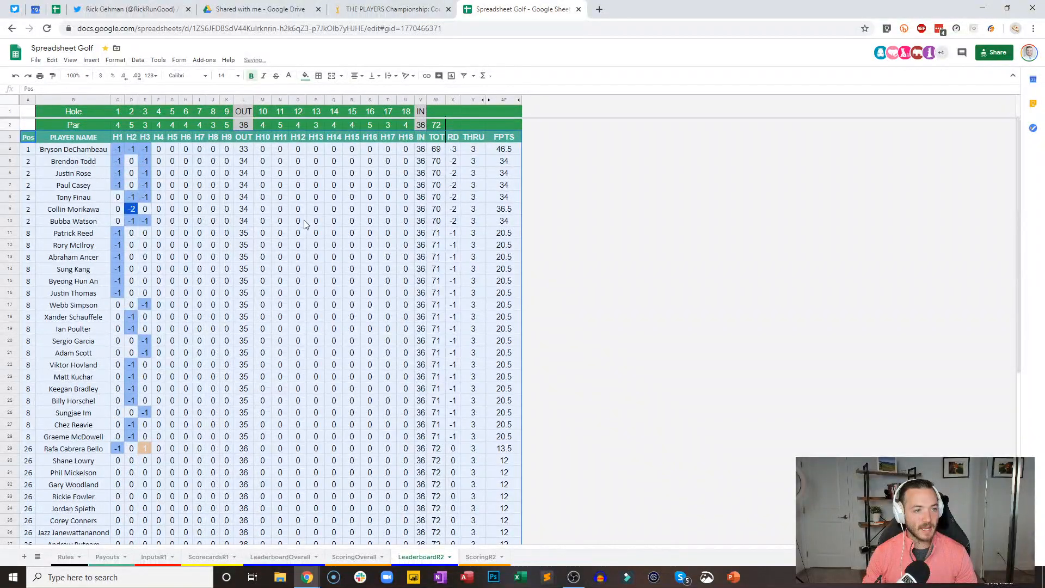
{"action": "left_click", "coordinate": [298, 221]}
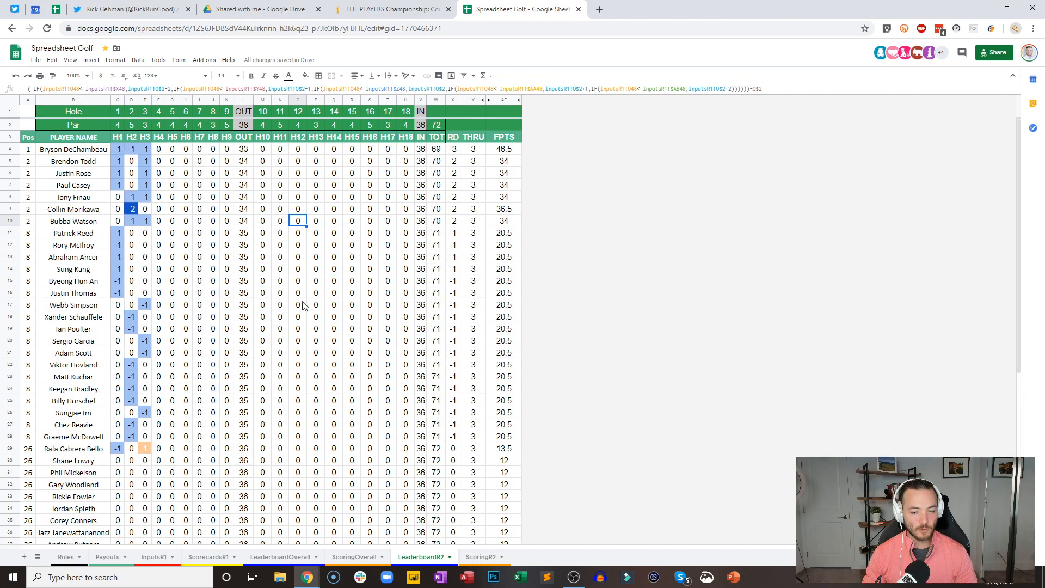
On ScoringR2, sort the team range F1:S68 by TOTAL in descending order, treating the first row as a header.
{"action": "left_click", "coordinate": [482, 557]}
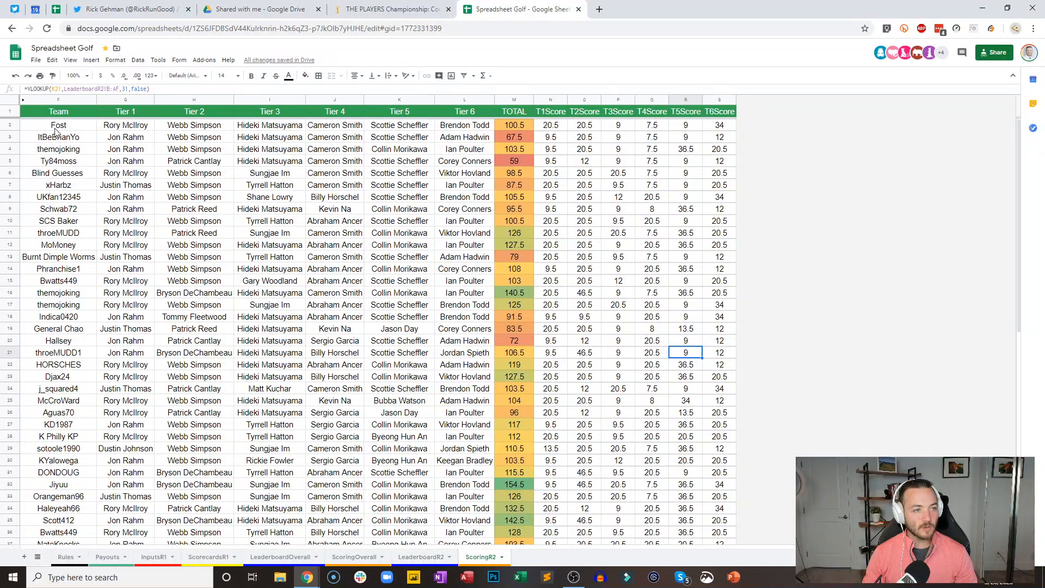
{"action": "left_click_drag", "start_coordinate": [55, 113], "coordinate": [743, 541]}
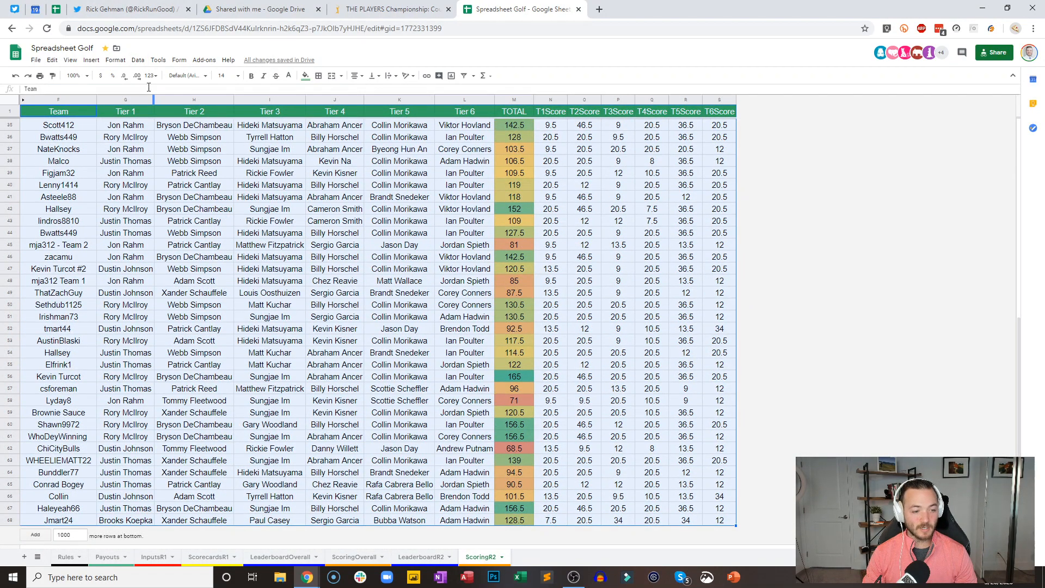
{"action": "left_click", "coordinate": [137, 60]}
{"action": "left_click", "coordinate": [161, 146]}
{"action": "left_click", "coordinate": [479, 271]}
{"action": "left_click", "coordinate": [471, 300]}
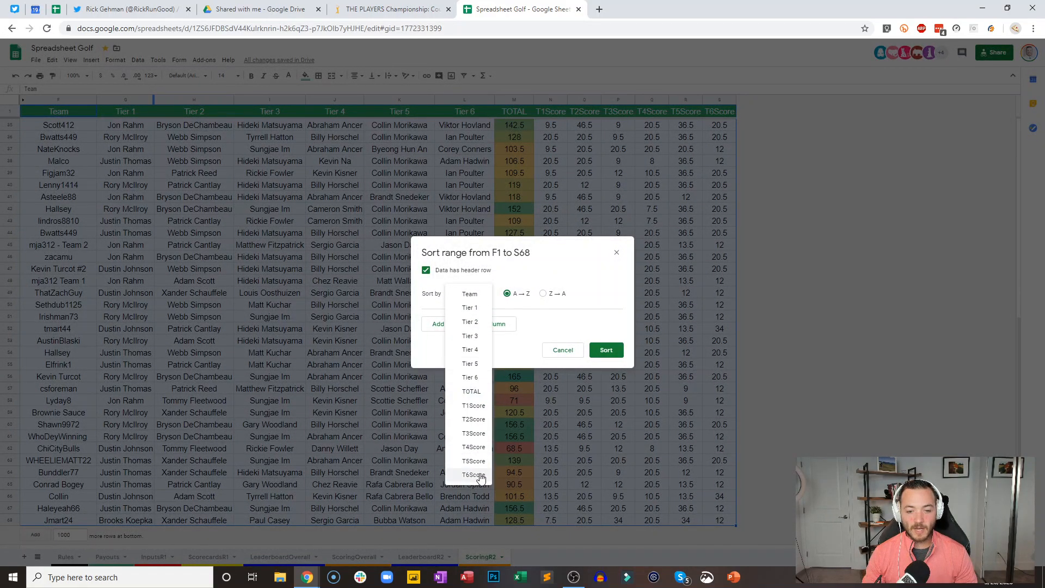
{"action": "left_click", "coordinate": [471, 392]}
{"action": "left_click", "coordinate": [542, 294]}
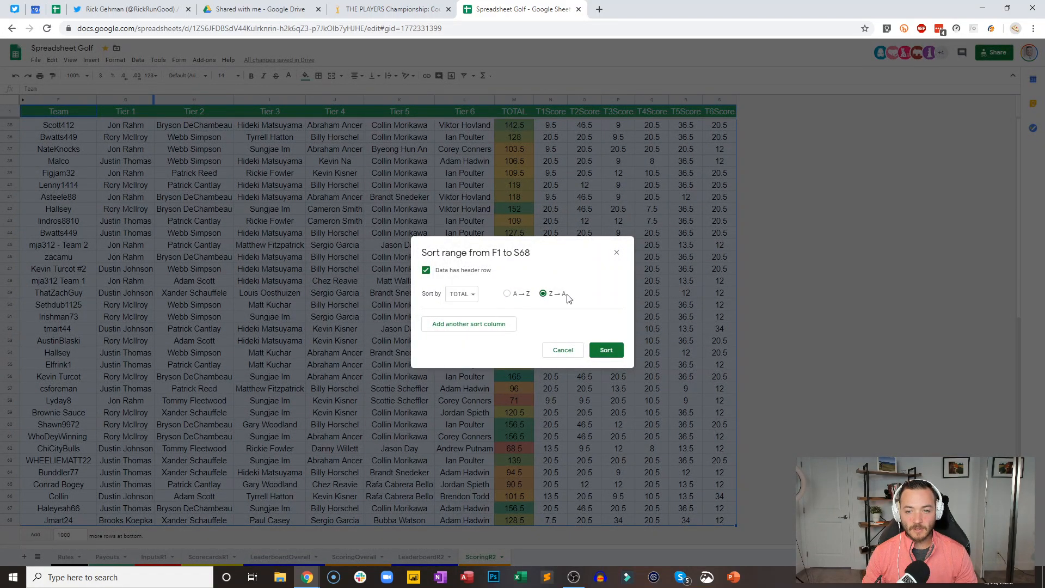
{"action": "left_click", "coordinate": [606, 350]}
{"action": "scroll", "coordinate": [575, 336], "scroll_direction": "up", "scroll_amount": 10}
{"action": "left_click", "coordinate": [363, 221]}
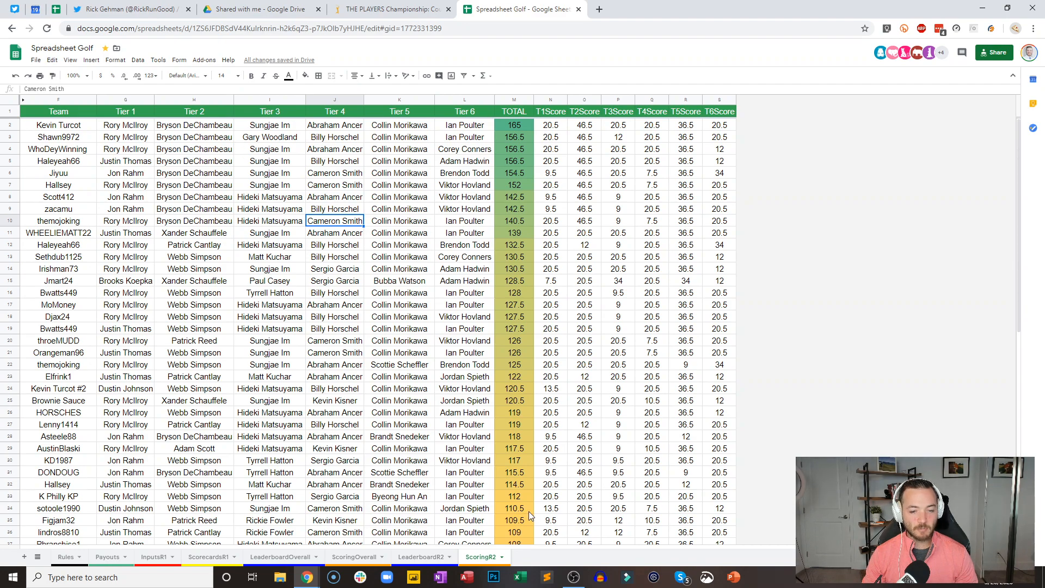
On ScoringOverall, sort the team range F1:S68 by TOTAL in descending order, treating the first row as a header.
{"action": "left_click", "coordinate": [365, 556]}
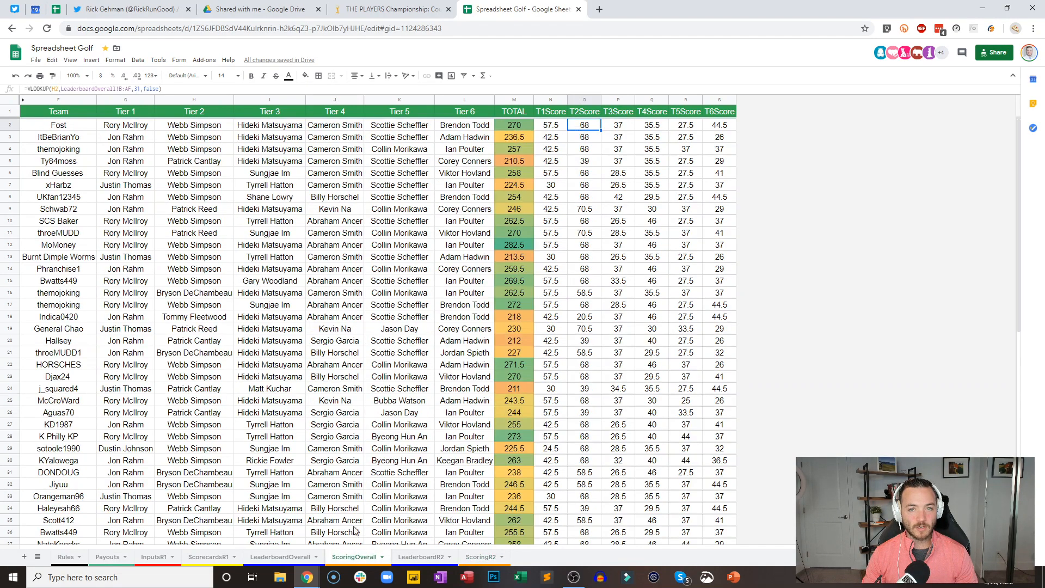
{"action": "left_click_drag", "start_coordinate": [57, 114], "coordinate": [756, 551]}
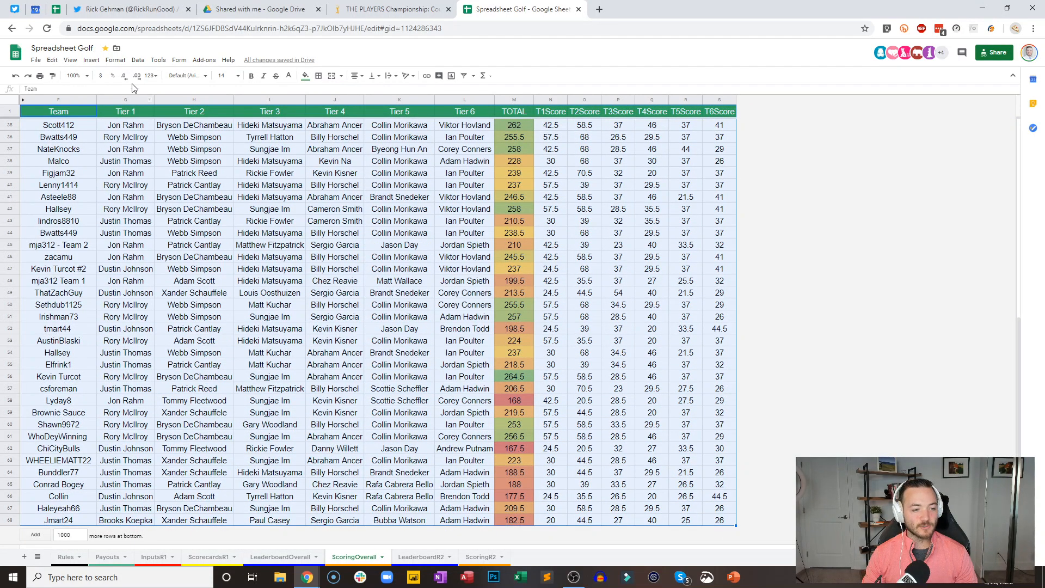
{"action": "left_click", "coordinate": [137, 60]}
{"action": "left_click", "coordinate": [160, 146]}
{"action": "left_click", "coordinate": [471, 271]}
{"action": "left_click", "coordinate": [473, 294]}
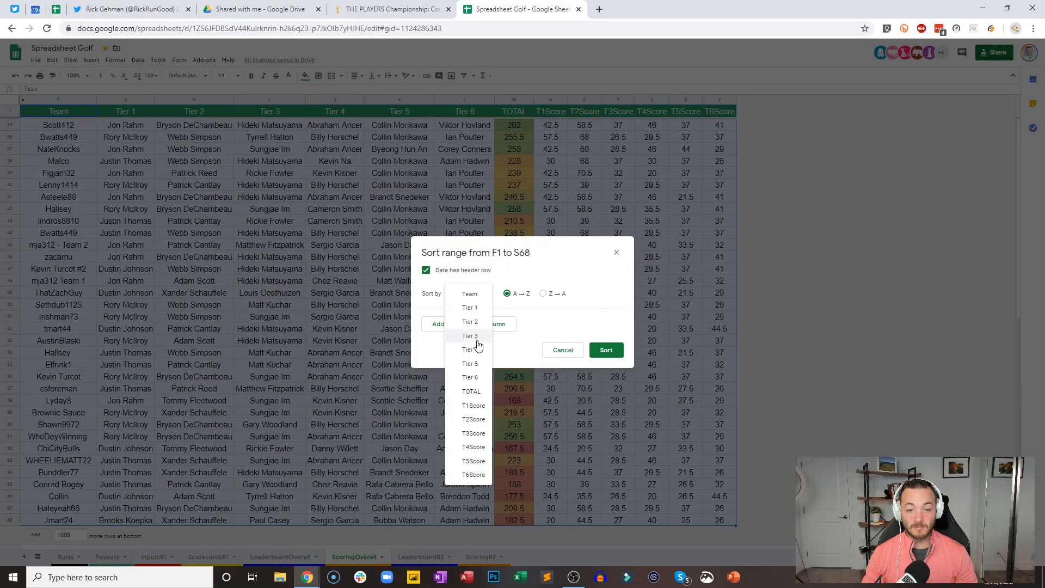
{"action": "left_click", "coordinate": [473, 398]}
{"action": "left_click", "coordinate": [544, 294]}
{"action": "left_click", "coordinate": [604, 350]}
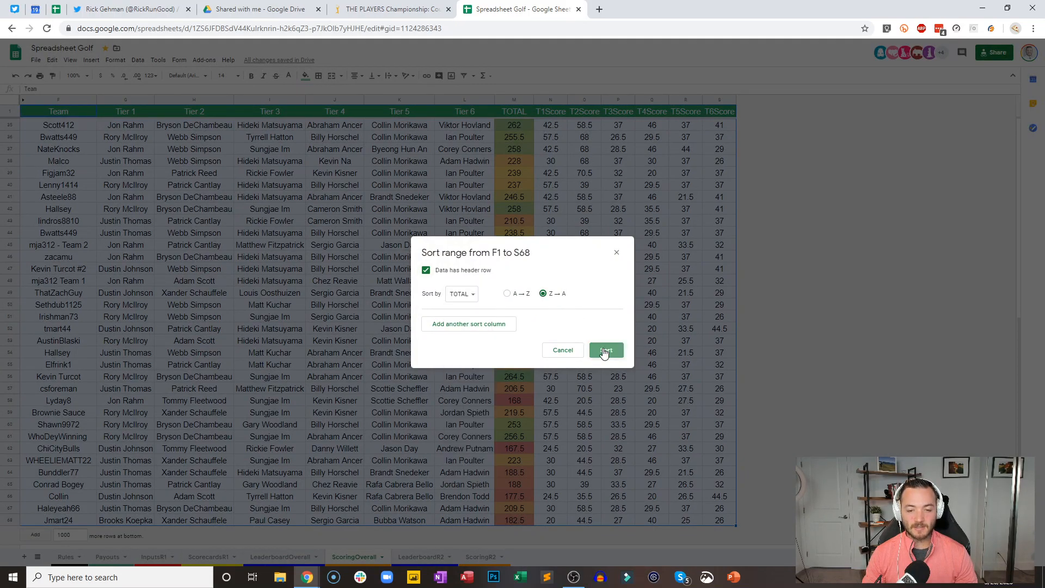
{"action": "scroll", "coordinate": [504, 297], "scroll_direction": "up", "scroll_amount": 10}
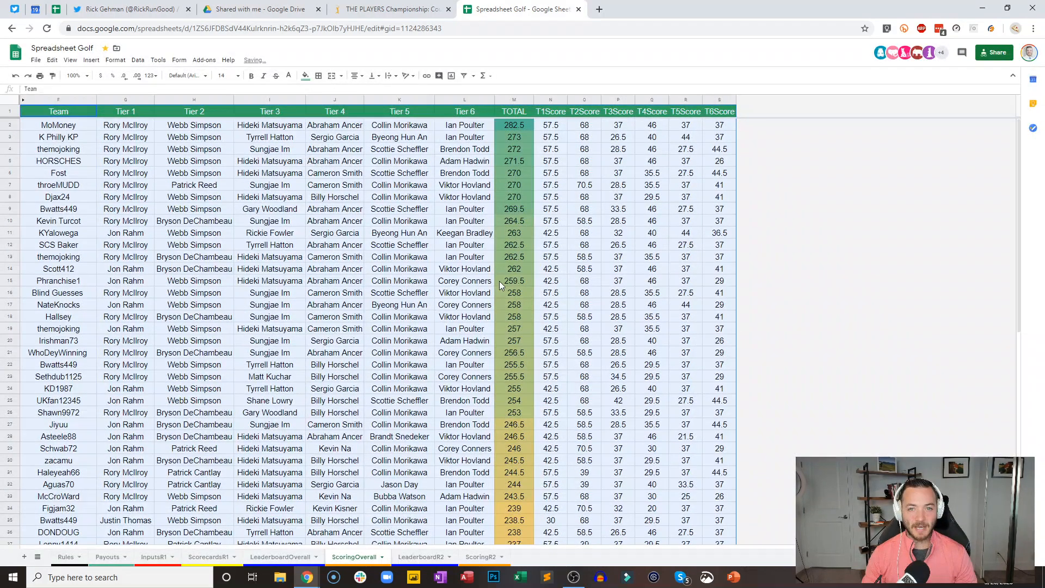
{"action": "left_click", "coordinate": [430, 198]}
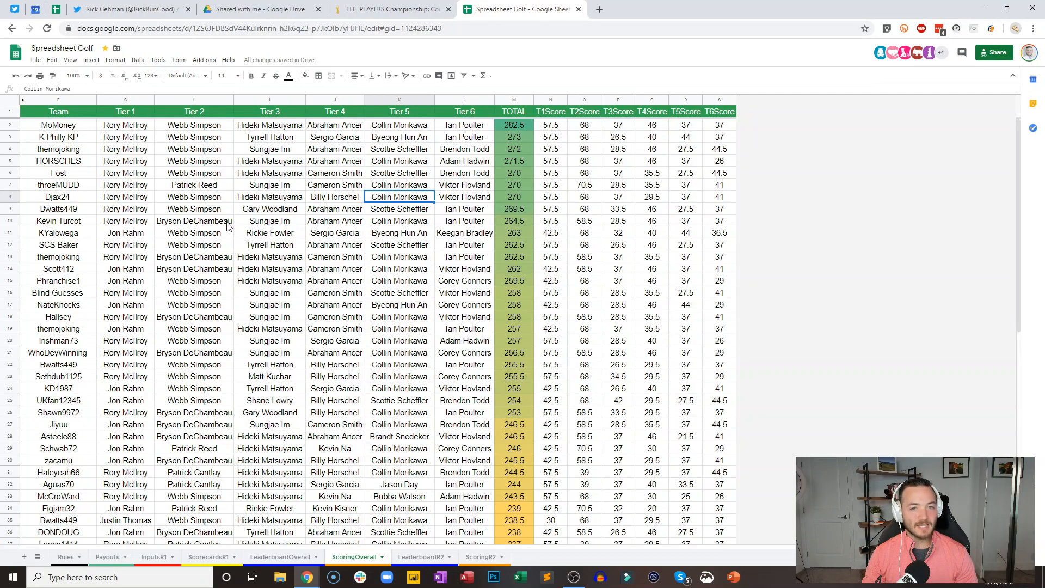
Check the leading team's Tier 5, Tier 2 and Tier 1 picks on ScoringOverall.
{"action": "left_click", "coordinate": [423, 129]}
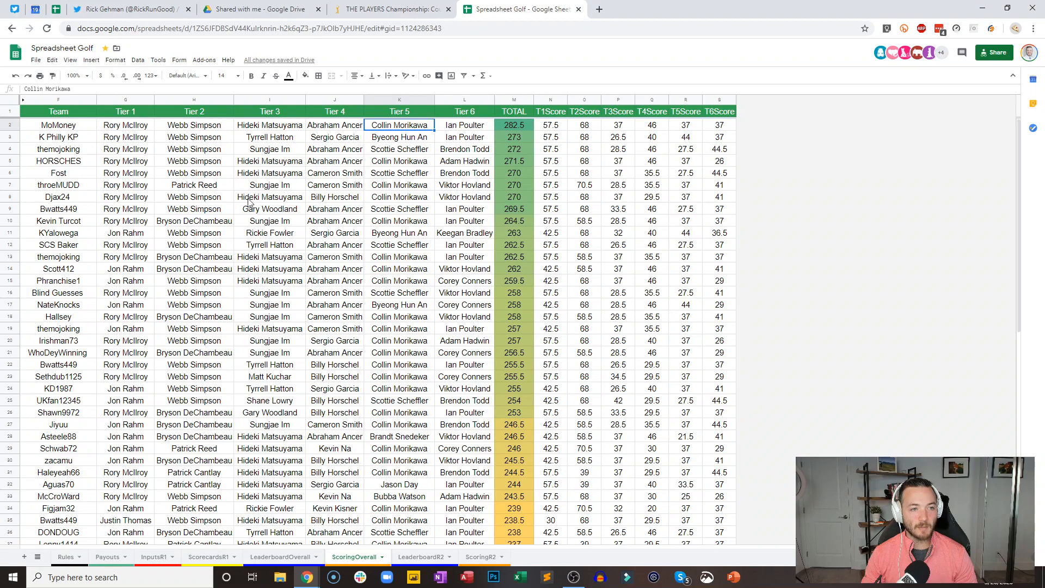
{"action": "left_click", "coordinate": [194, 128]}
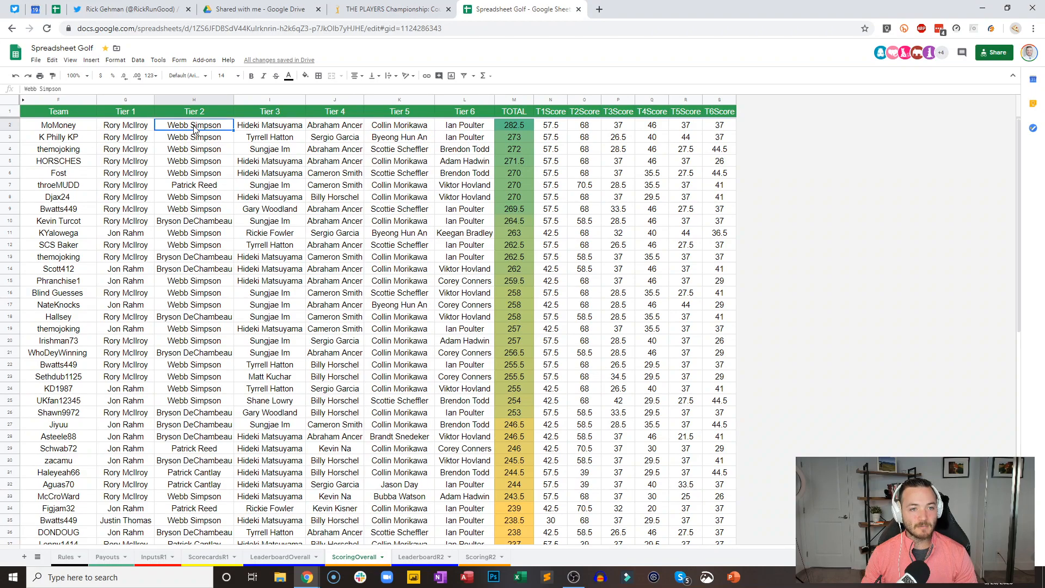
{"action": "left_click", "coordinate": [145, 129]}
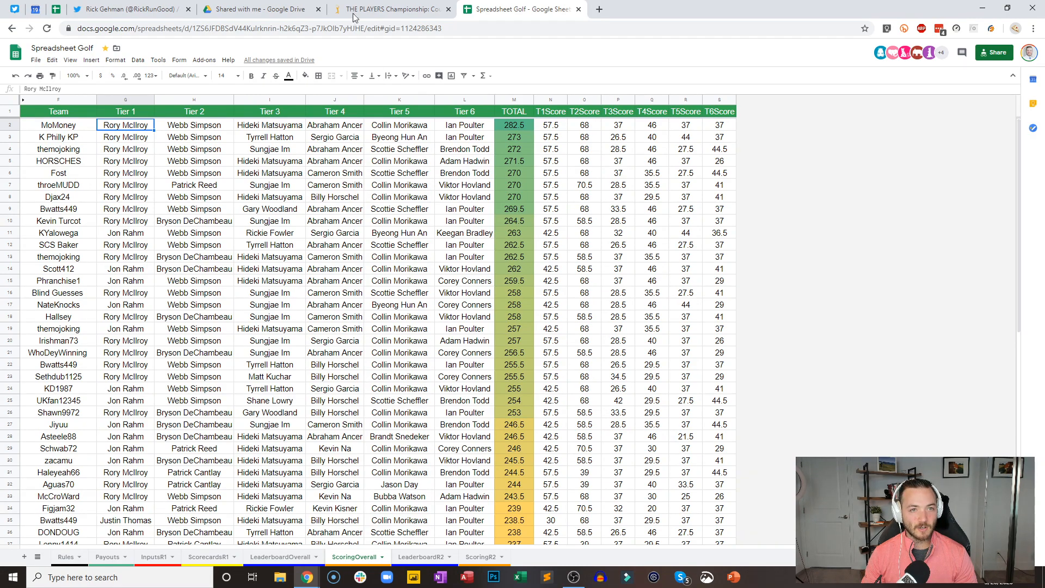
View the Hole #4 description and scoring statistics on THE PLAYERS course page, and return to the Spreadsheet Golf sheet.
{"action": "left_click", "coordinate": [381, 9]}
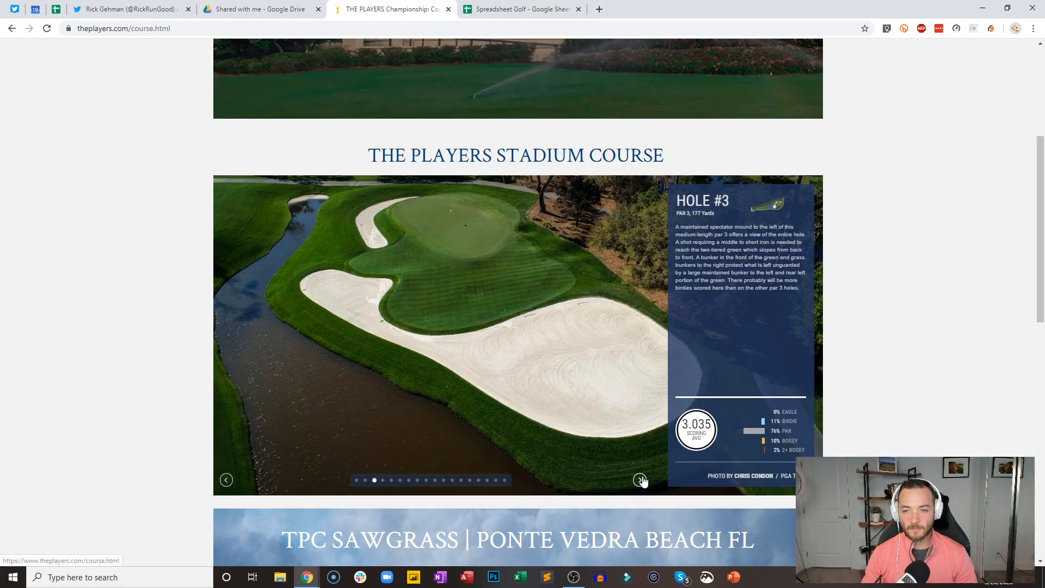
{"action": "left_click", "coordinate": [639, 480]}
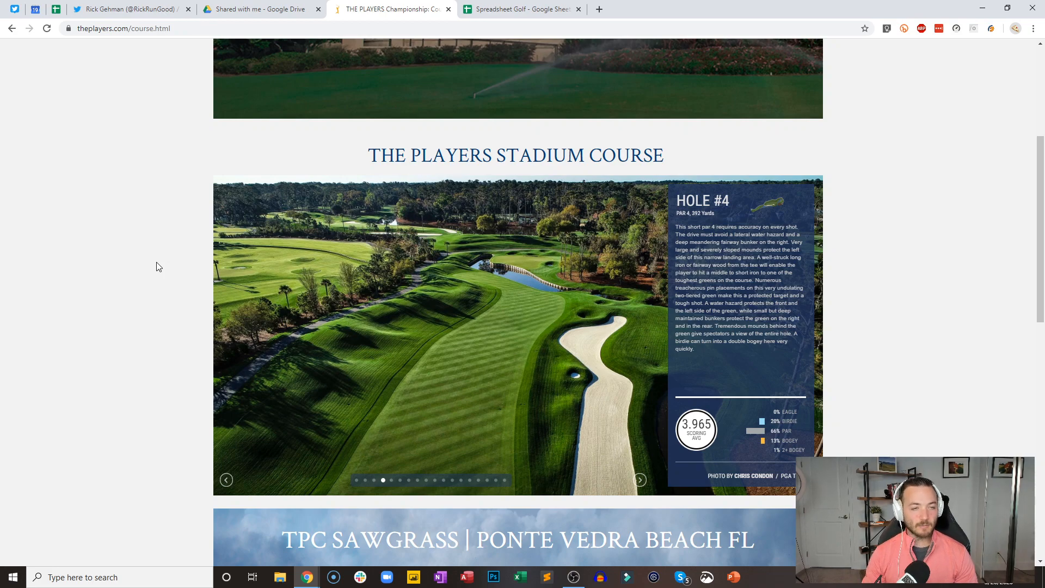
{"action": "left_click", "coordinate": [495, 7]}
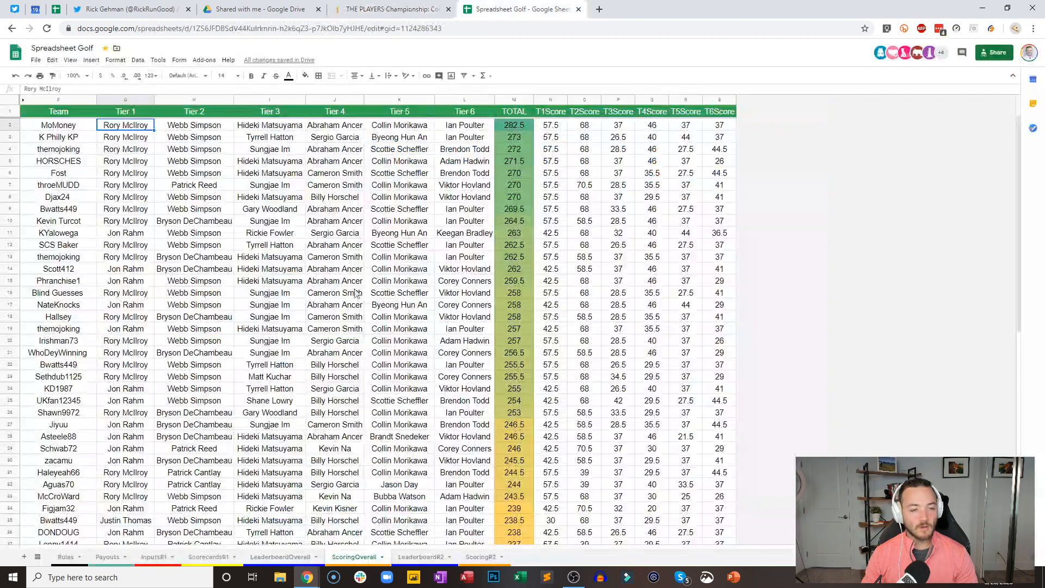
On InputsR1, fill the hole 4 column for all players, F4:F57, with =RANDBETWEEN(1,100).
{"action": "left_click", "coordinate": [154, 556]}
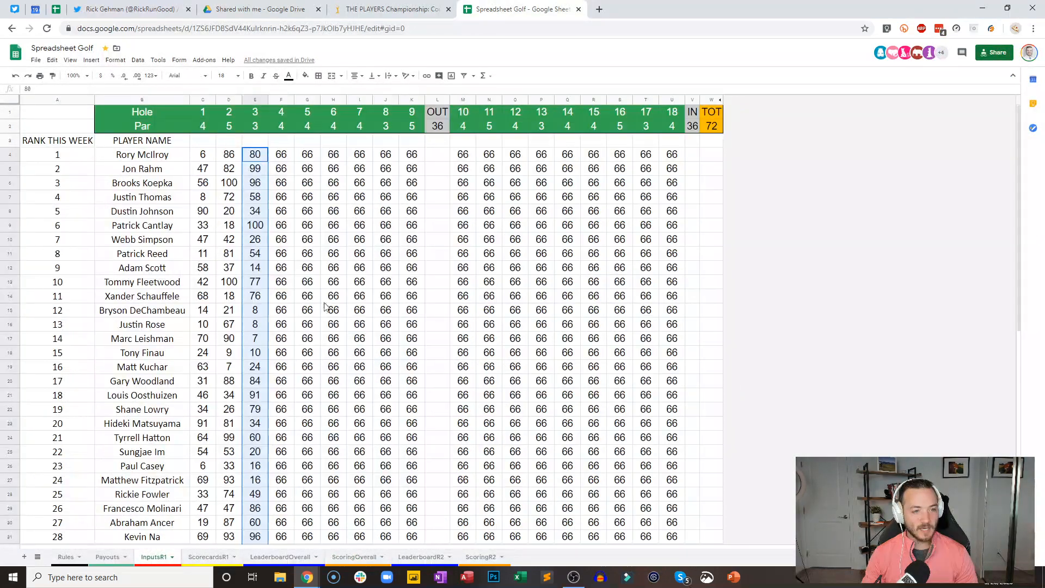
{"action": "left_click", "coordinate": [287, 157]}
{"action": "type", "text": "=randbetween(1,"}
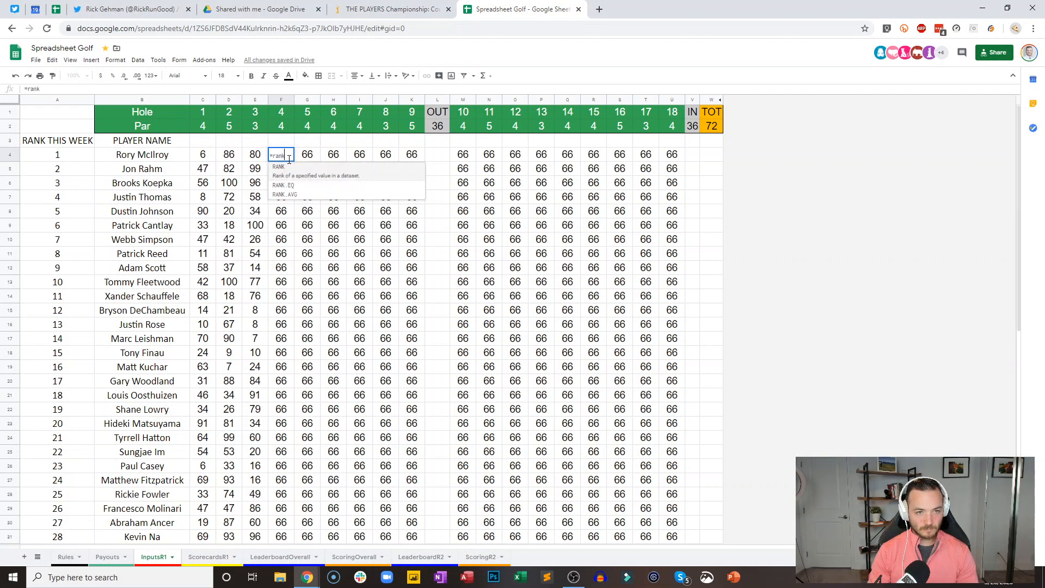
{"action": "type", "text": "100)"}
{"action": "key", "text": "Return"}
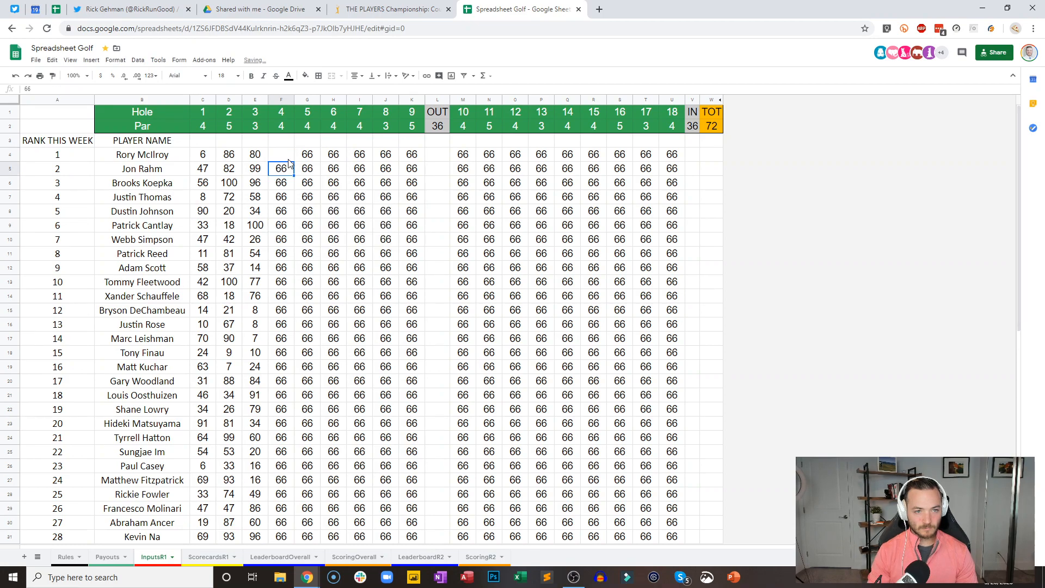
{"action": "key", "text": "Up"}
{"action": "left_click_drag", "start_coordinate": [293, 160], "coordinate": [312, 536]}
{"action": "scroll", "coordinate": [296, 198], "scroll_direction": "down", "scroll_amount": 8}
{"action": "scroll", "coordinate": [334, 381], "scroll_direction": "up", "scroll_amount": 8}
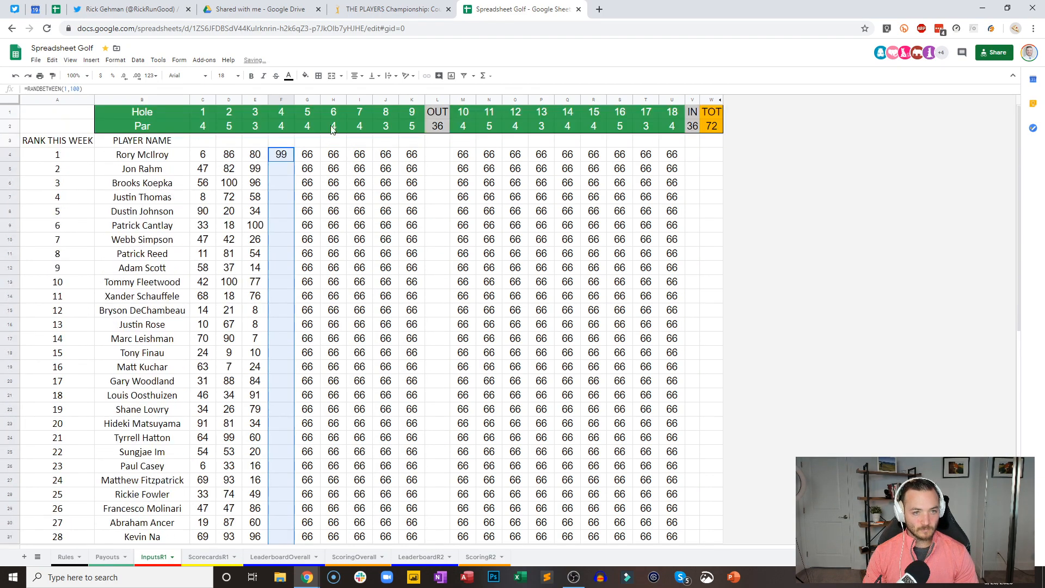
Replace the hole 4 random formulas with their static values using a values-only paste.
{"action": "key", "text": "ctrl+c"}
{"action": "right_click", "coordinate": [288, 161]}
{"action": "mouse_move", "coordinate": [327, 209]}
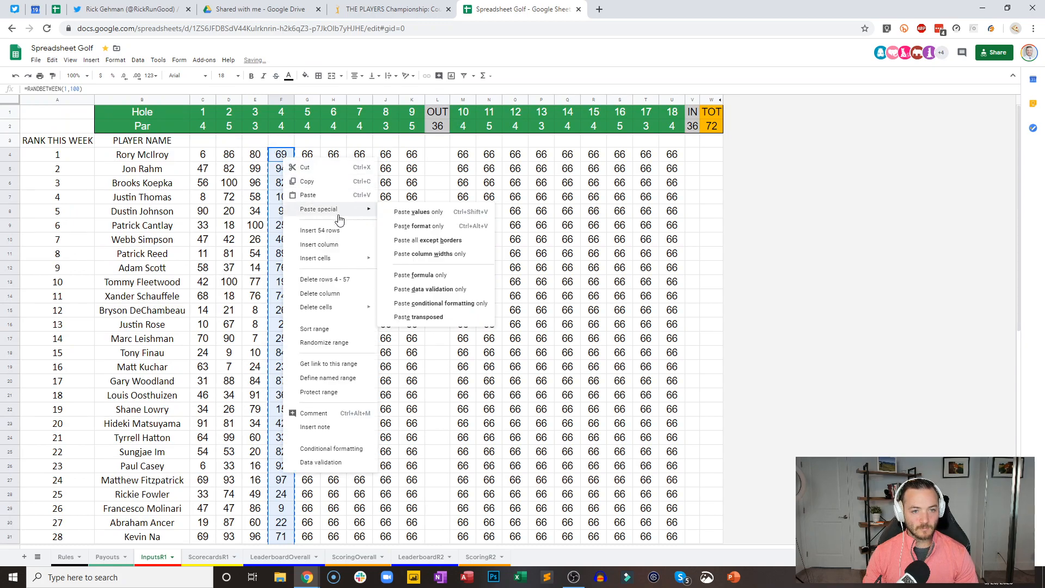
{"action": "left_click", "coordinate": [416, 218]}
On LeaderboardOverall, sort the range A3:AF57 by Pos in ascending order, treating the first row as a header.
{"action": "left_click", "coordinate": [280, 557]}
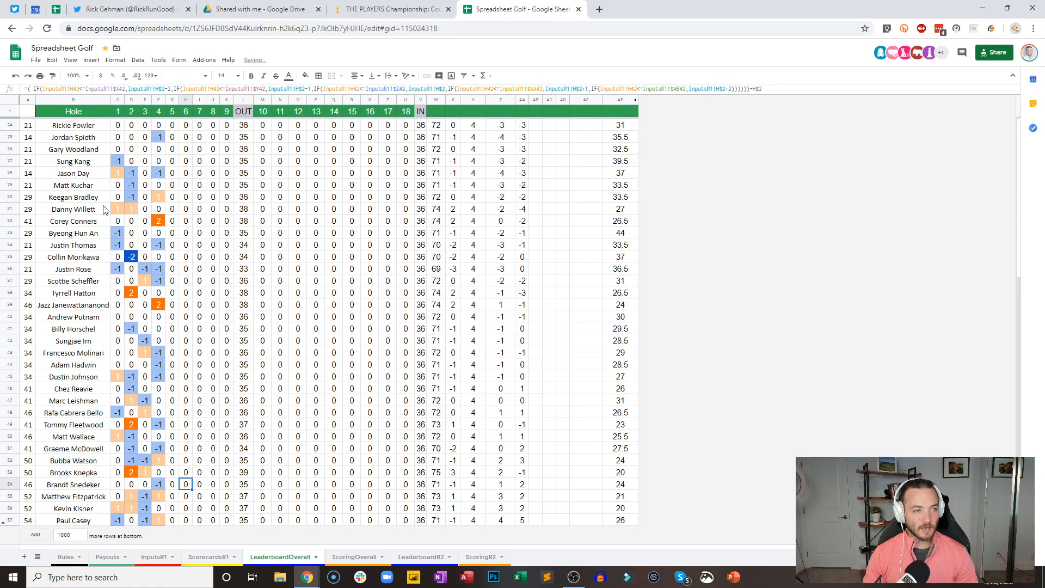
{"action": "scroll", "coordinate": [105, 210], "scroll_direction": "up", "scroll_amount": 5}
{"action": "left_click_drag", "start_coordinate": [29, 139], "coordinate": [630, 527]}
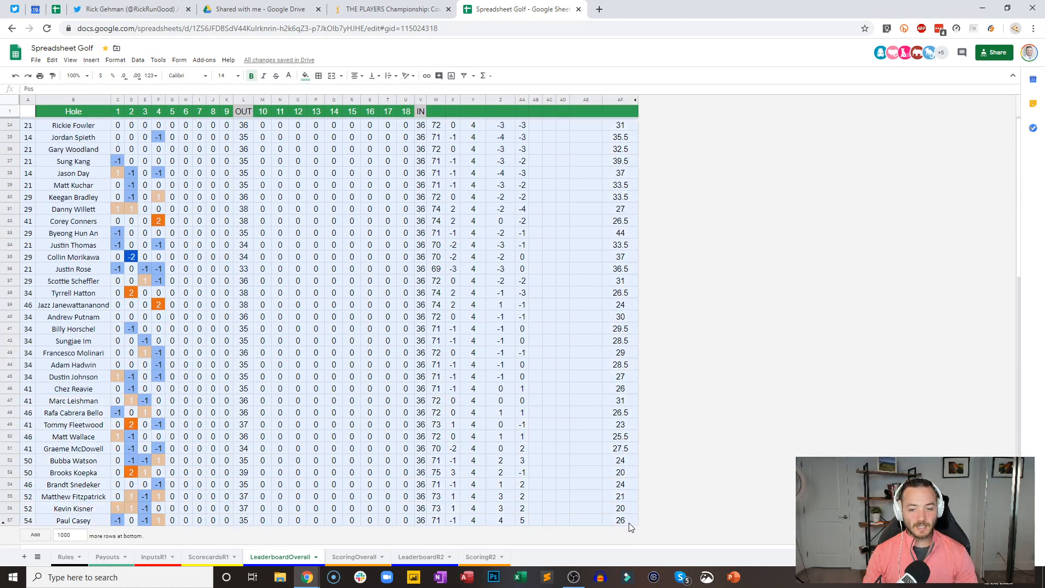
{"action": "left_click", "coordinate": [137, 60]}
{"action": "left_click", "coordinate": [188, 145]}
{"action": "left_click", "coordinate": [483, 272]}
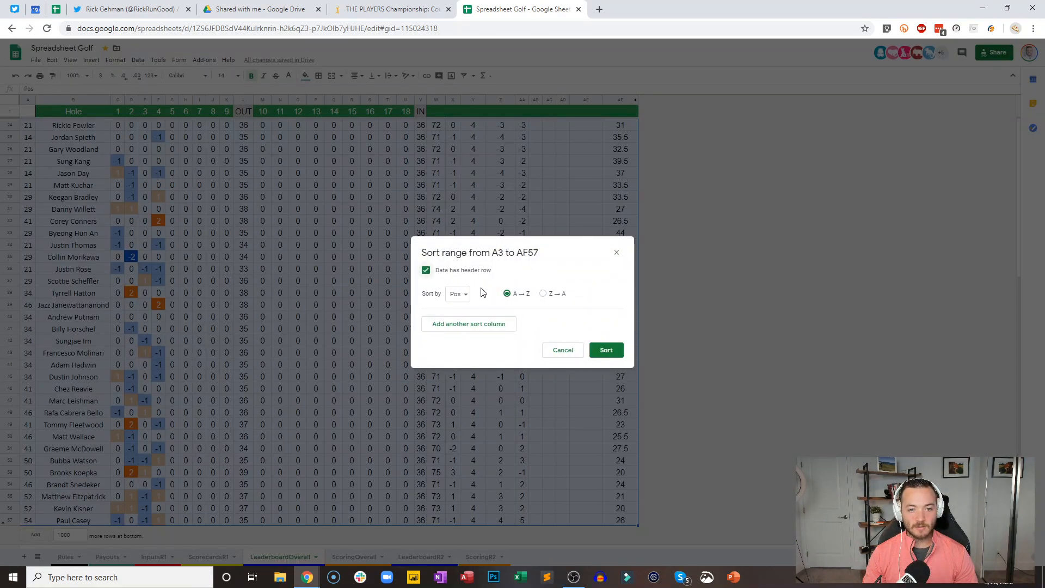
{"action": "left_click", "coordinate": [604, 350]}
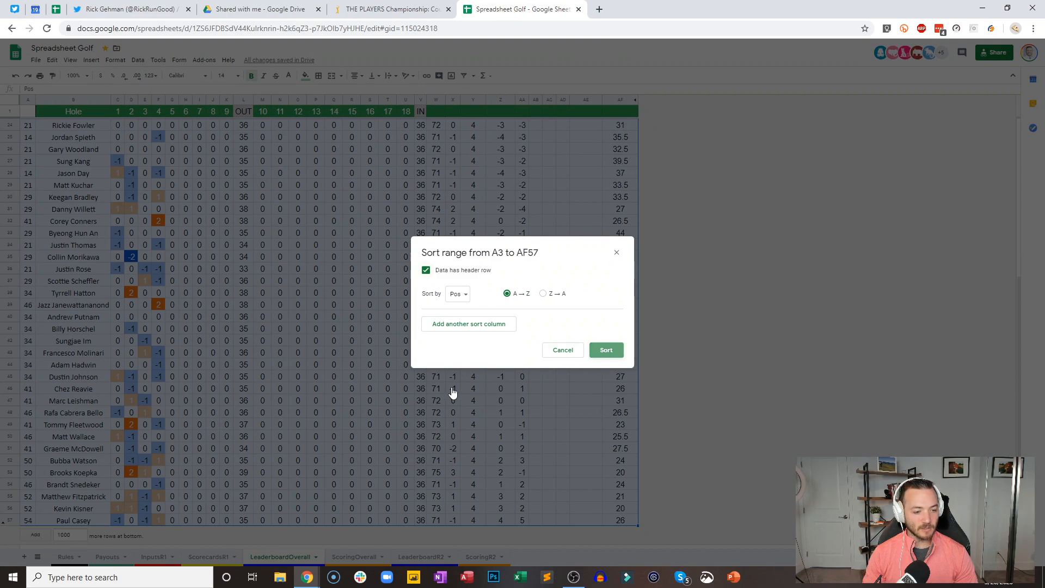
Inspect the hole 4 scores on LeaderboardOverall, including Paul Casey, Brandt Snedeker, Tommy Fleetwood and Brooks Koepka, up to the leaders.
{"action": "left_click", "coordinate": [159, 524]}
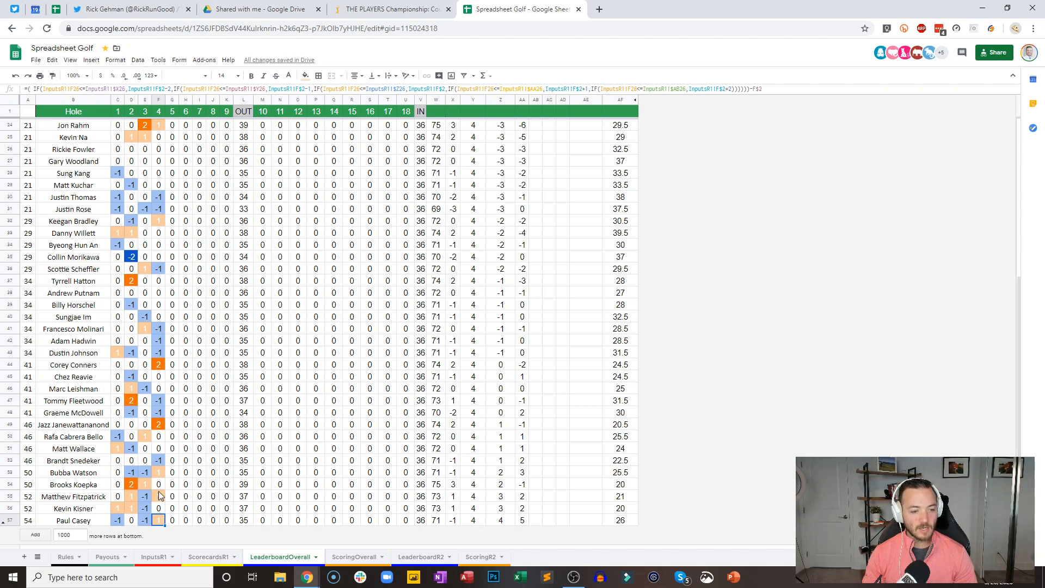
{"action": "left_click", "coordinate": [162, 461]}
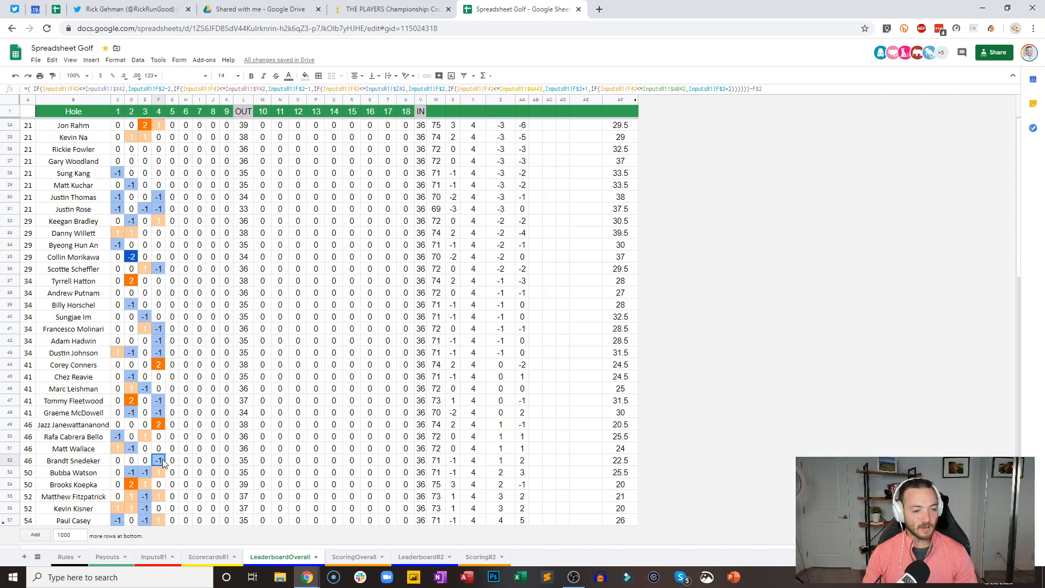
{"action": "left_click", "coordinate": [159, 402]}
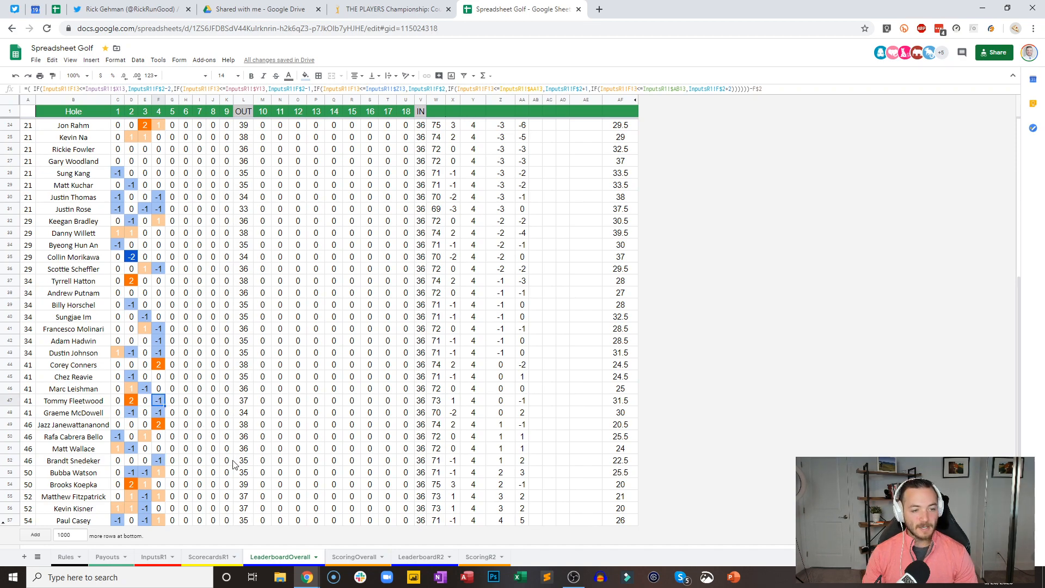
{"action": "left_click_drag", "start_coordinate": [118, 484], "coordinate": [174, 488]}
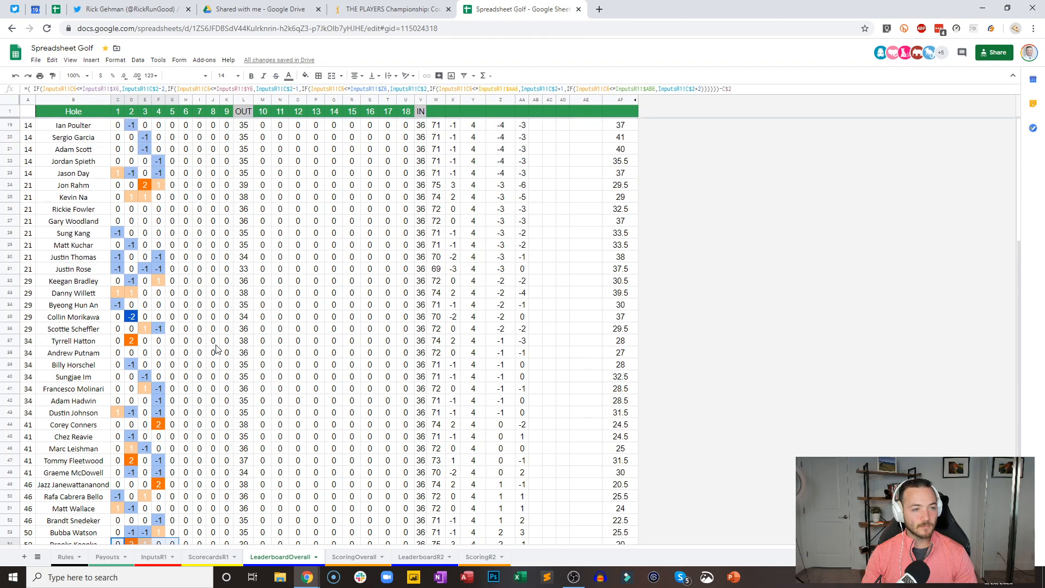
{"action": "scroll", "coordinate": [220, 348], "scroll_direction": "up", "scroll_amount": 5}
{"action": "scroll", "coordinate": [225, 327], "scroll_direction": "up", "scroll_amount": 1}
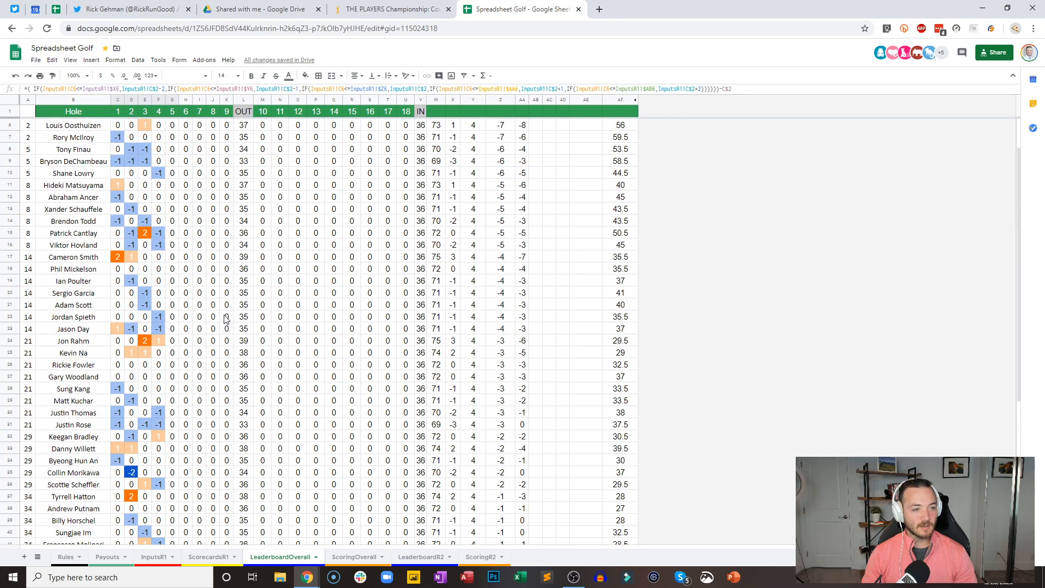
{"action": "scroll", "coordinate": [225, 319], "scroll_direction": "up", "scroll_amount": 1}
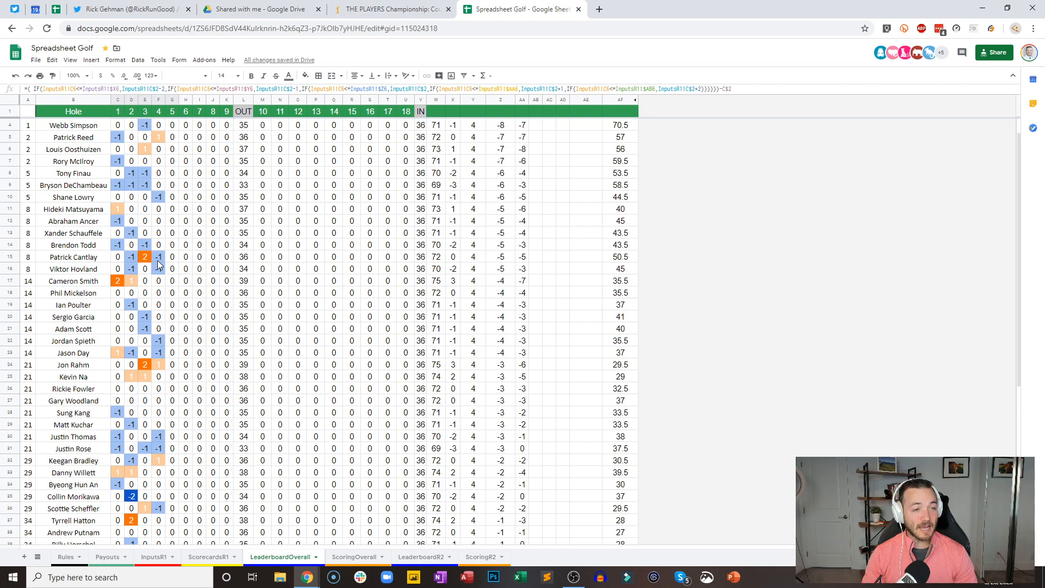
{"action": "scroll", "coordinate": [158, 260], "scroll_direction": "up", "scroll_amount": 1}
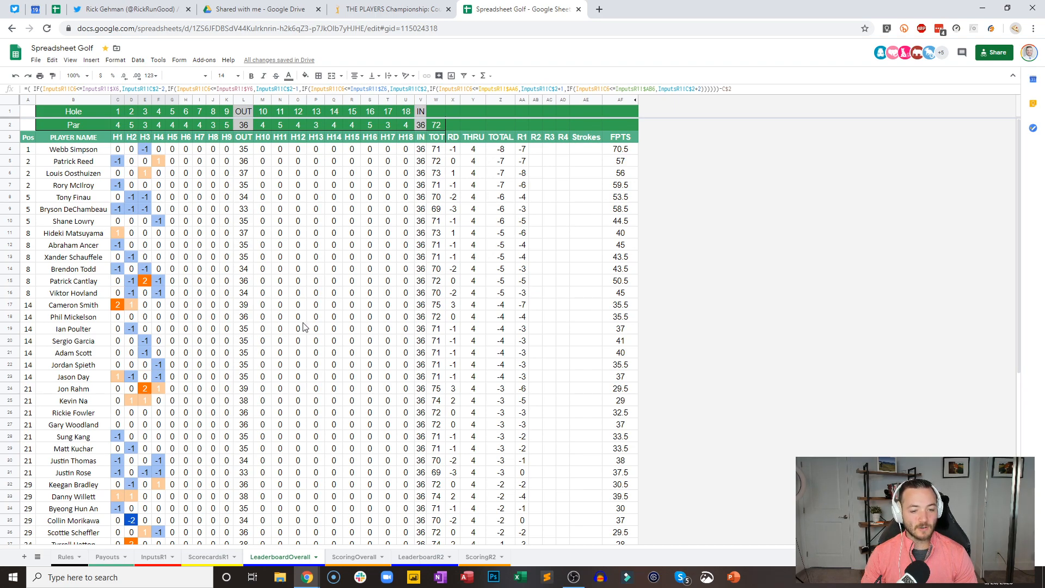
View the Hole #5 description and scoring statistics on THE PLAYERS course page, and return to the Spreadsheet Golf sheet.
{"action": "left_click", "coordinate": [360, 8]}
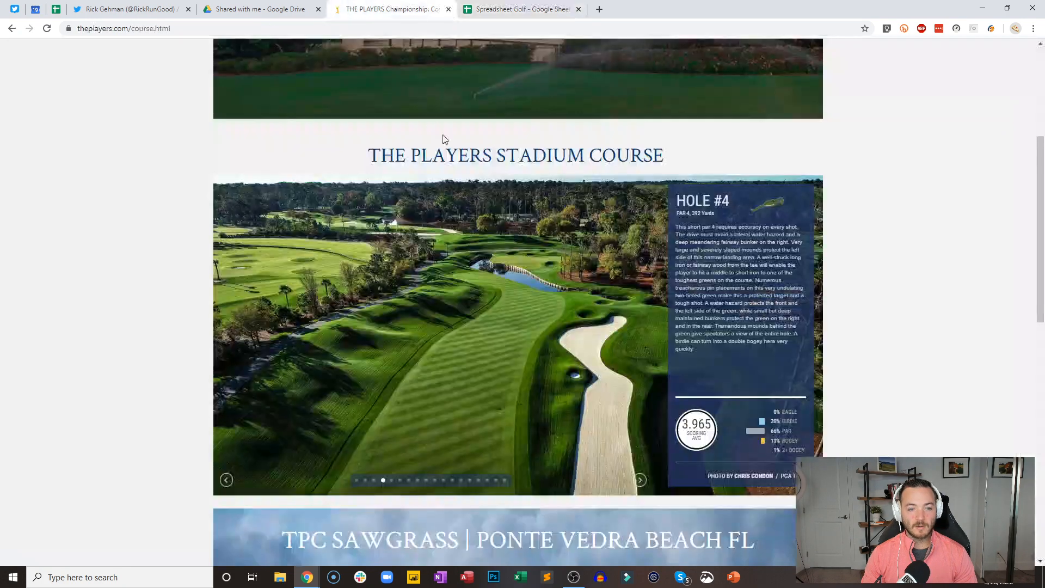
{"action": "left_click", "coordinate": [640, 480]}
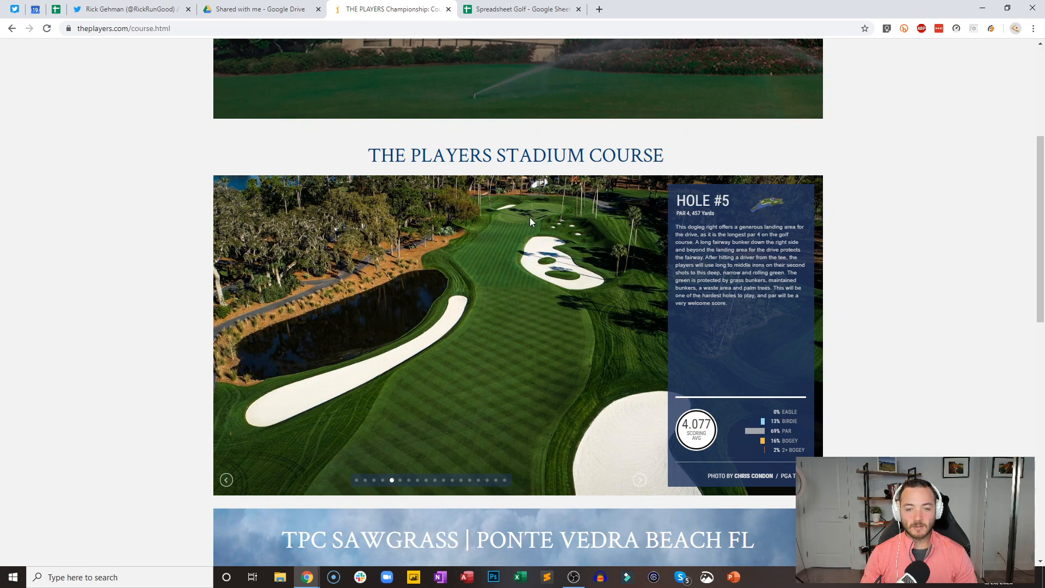
{"action": "left_click", "coordinate": [536, 6]}
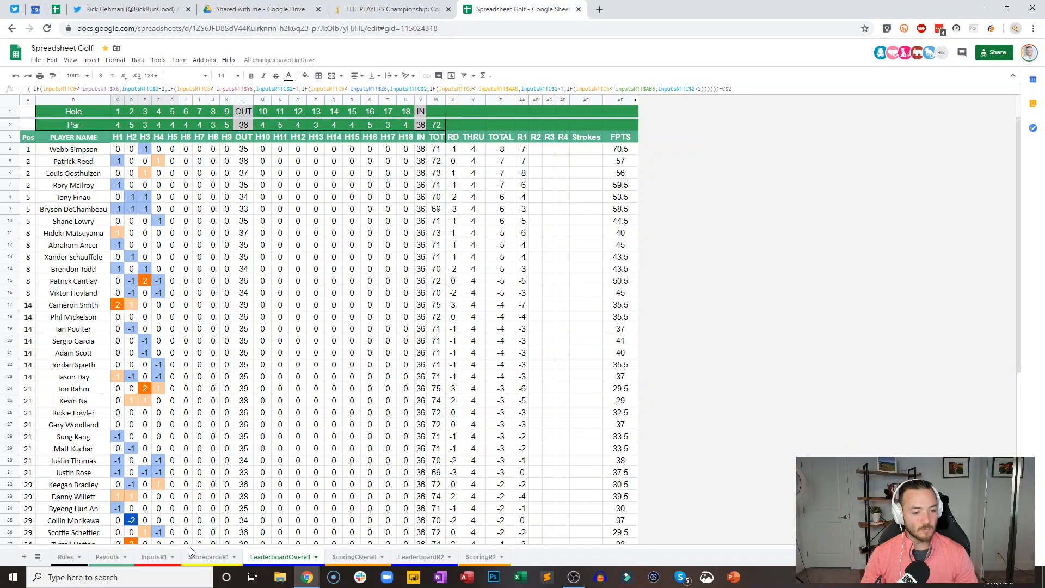
On InputsR1, fill the hole 5 column for all players, G4:G57, with =RANDBETWEEN(1,100).
{"action": "left_click", "coordinate": [154, 557]}
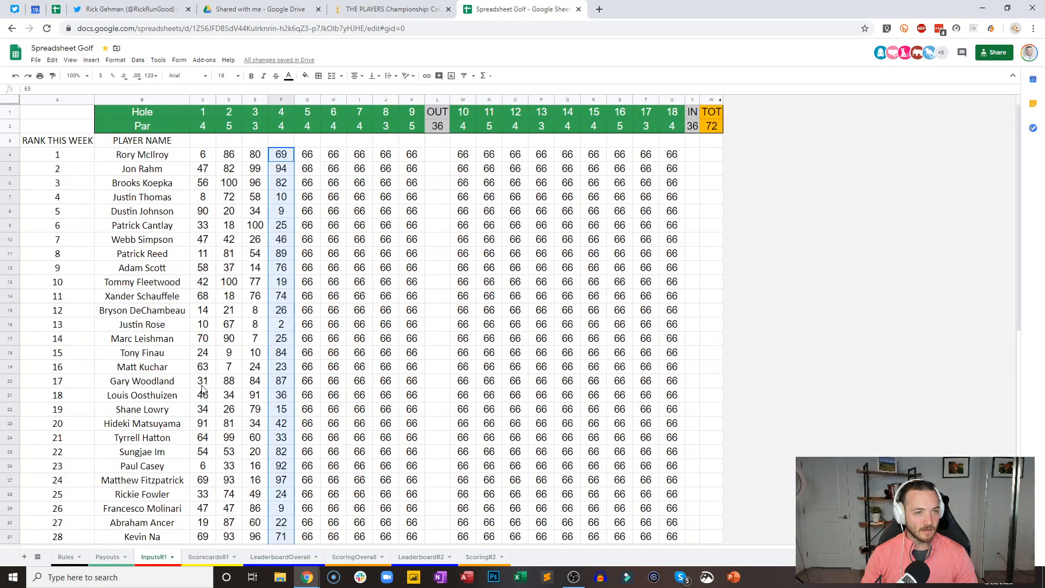
{"action": "left_click", "coordinate": [308, 157]}
{"action": "type", "text": "=RANDBETWEEN("}
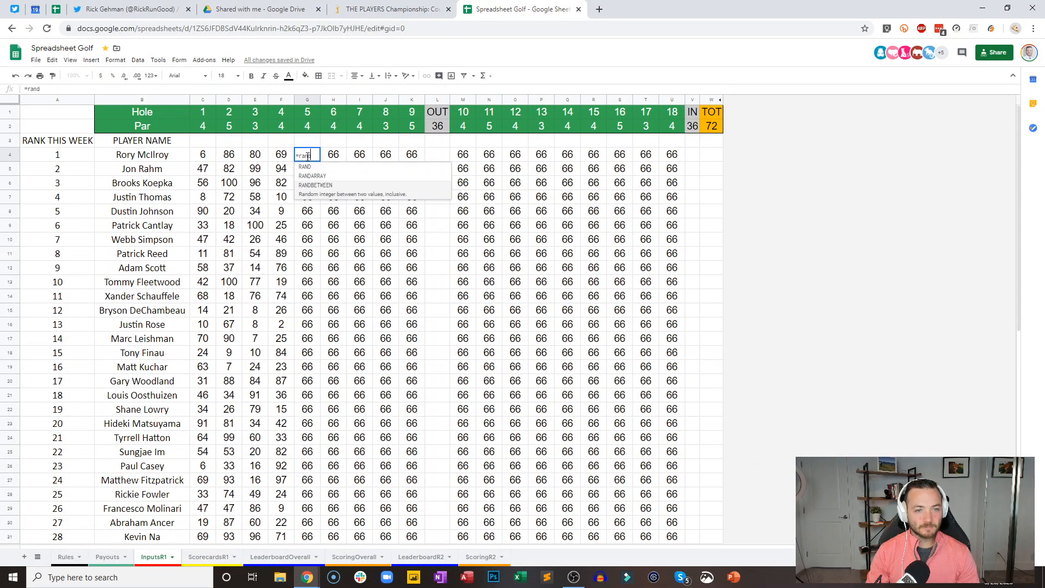
{"action": "type", "text": "1,100)"}
{"action": "key", "text": "Return"}
{"action": "left_click", "coordinate": [307, 158]}
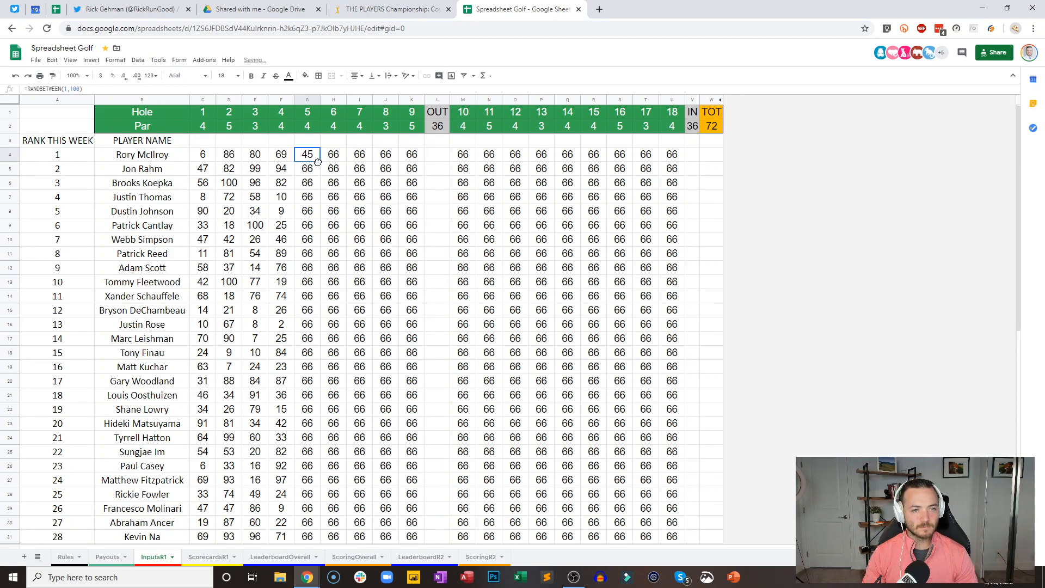
{"action": "left_click_drag", "start_coordinate": [320, 160], "coordinate": [323, 526]}
{"action": "scroll", "coordinate": [377, 340], "scroll_direction": "up", "scroll_amount": 8}
Replace the hole 5 random formulas with their static values using a values-only paste.
{"action": "right_click", "coordinate": [308, 159]}
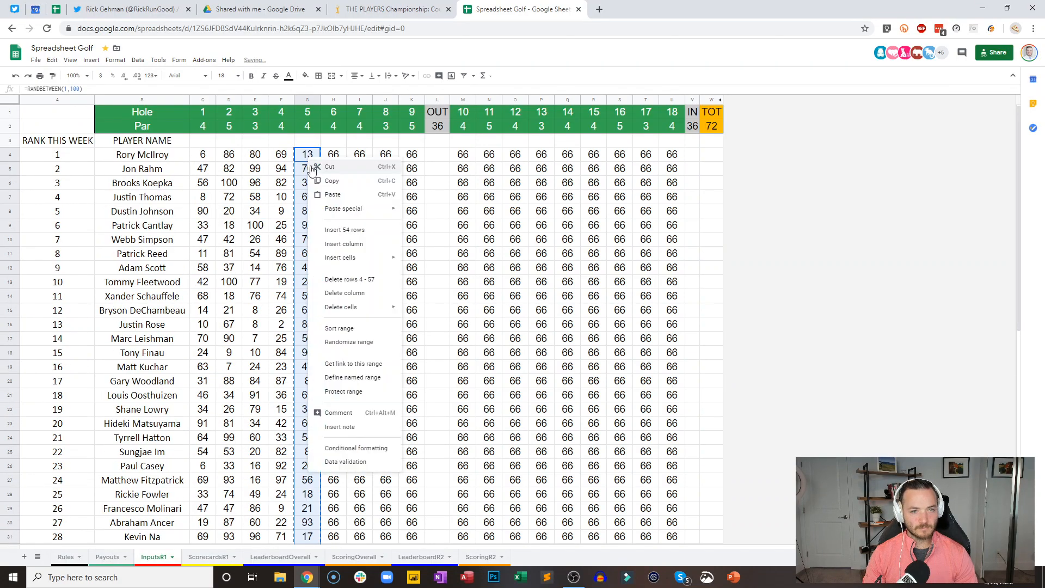
{"action": "mouse_move", "coordinate": [387, 210]}
{"action": "left_click", "coordinate": [421, 217]}
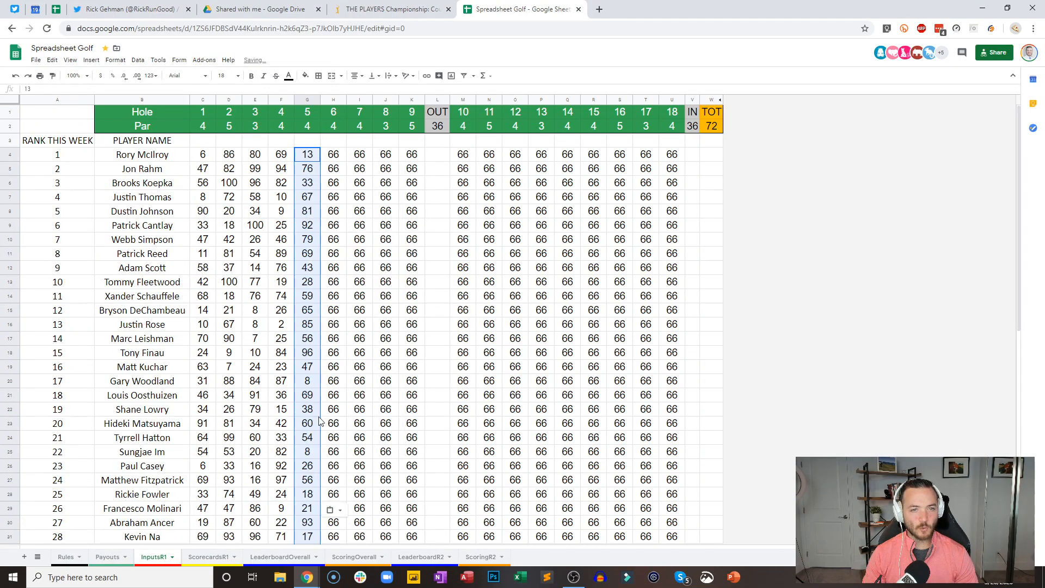
Re-sort LeaderboardOverall's range A3:AF57 by Pos in ascending order after the hole 5 entries, with the first row as header.
{"action": "left_click", "coordinate": [302, 557]}
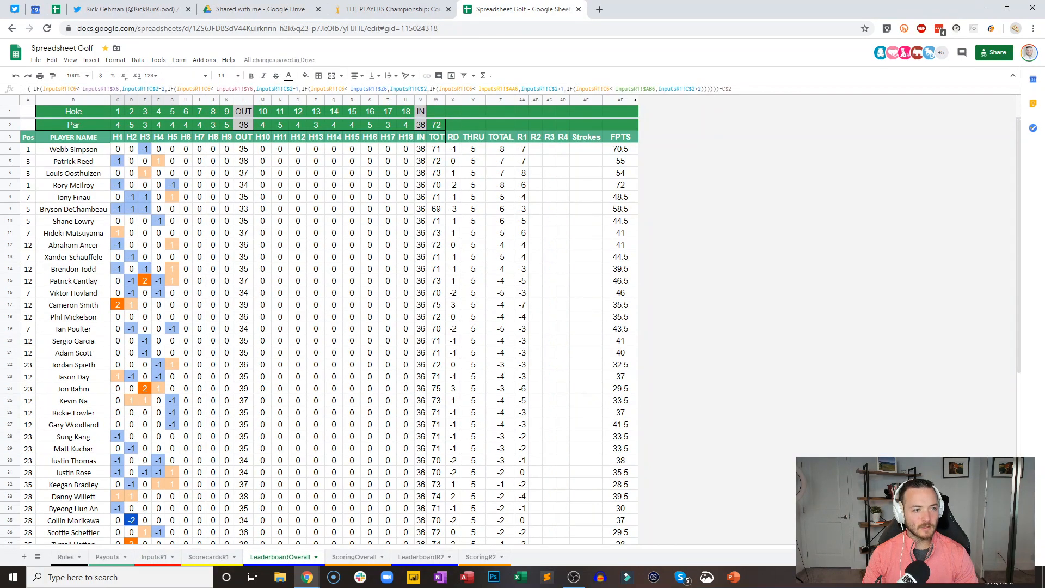
{"action": "left_click_drag", "start_coordinate": [29, 137], "coordinate": [642, 539]}
{"action": "left_click", "coordinate": [140, 61]}
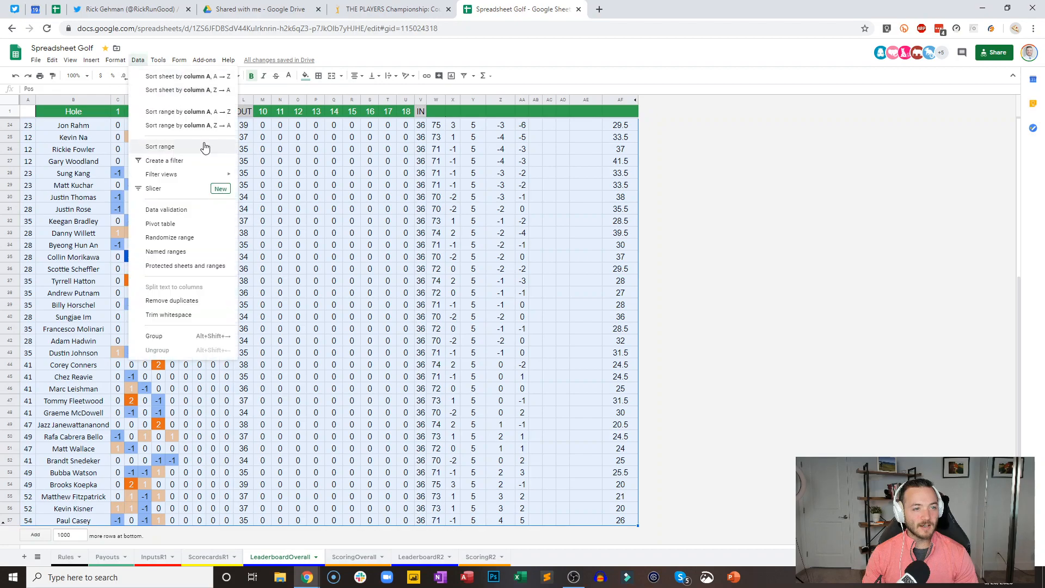
{"action": "left_click", "coordinate": [156, 148]}
{"action": "left_click", "coordinate": [454, 271]}
{"action": "left_click", "coordinate": [606, 352]}
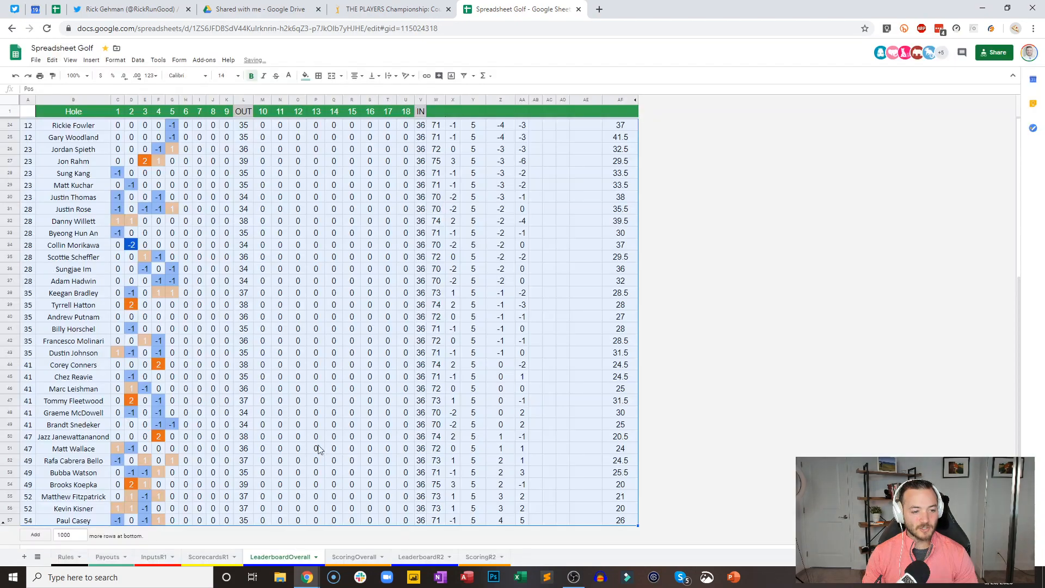
Check Brandt Snedeker's scores on holes 4 and 5 in LeaderboardOverall.
{"action": "left_click", "coordinate": [277, 451]}
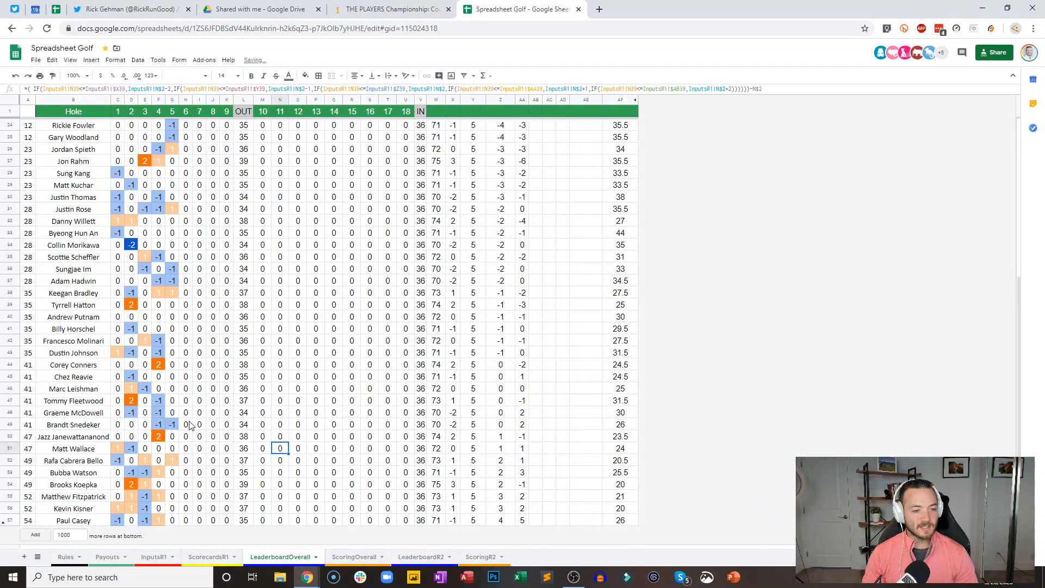
{"action": "left_click_drag", "start_coordinate": [159, 425], "coordinate": [173, 424]}
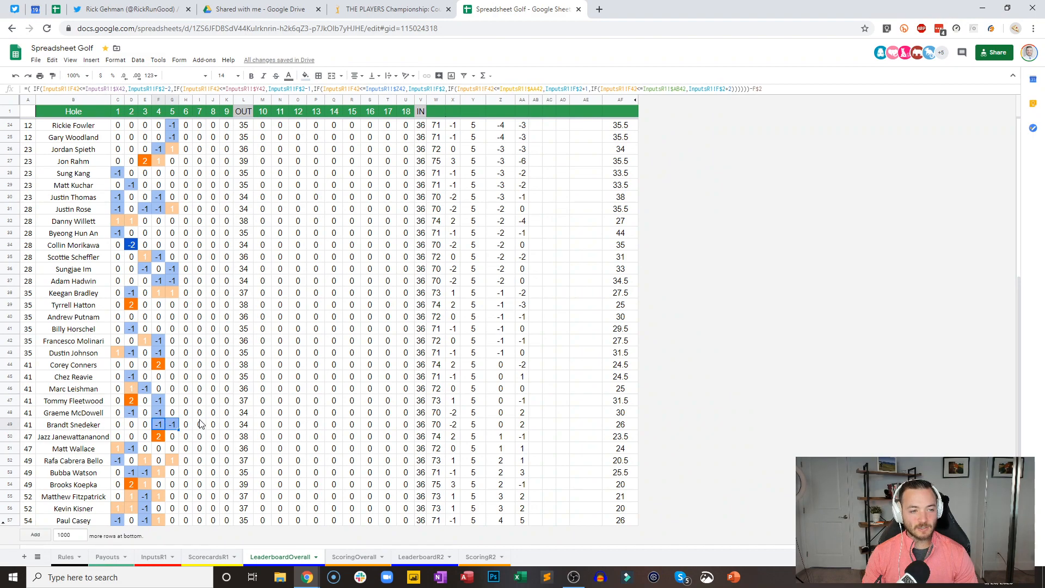
Check Adam Hadwin's scores on holes 4 and 5 and the TOTAL values of the two co-leaders in LeaderboardOverall.
{"action": "scroll", "coordinate": [202, 423], "scroll_direction": "up", "scroll_amount": 1}
{"action": "left_click_drag", "start_coordinate": [158, 317], "coordinate": [172, 320]}
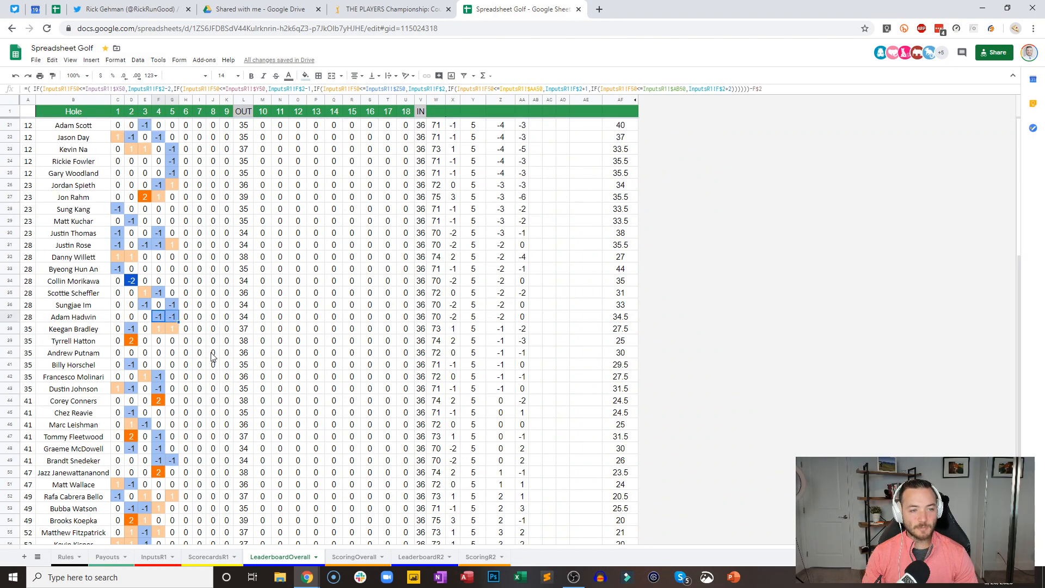
{"action": "scroll", "coordinate": [215, 351], "scroll_direction": "up", "scroll_amount": 2}
{"action": "scroll", "coordinate": [228, 343], "scroll_direction": "up", "scroll_amount": 5}
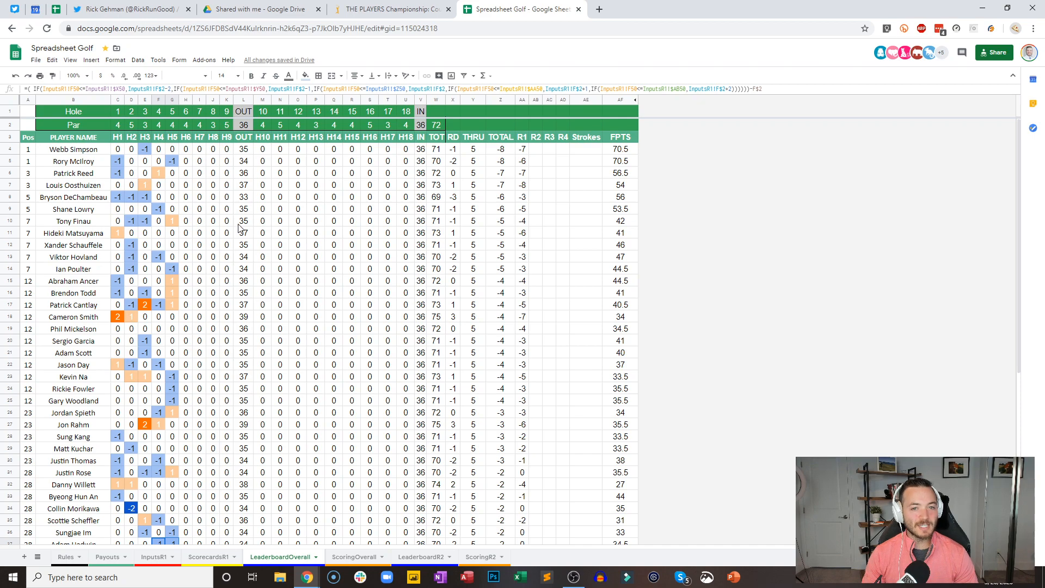
{"action": "left_click_drag", "start_coordinate": [456, 149], "coordinate": [500, 163]}
{"action": "left_click", "coordinate": [501, 153]}
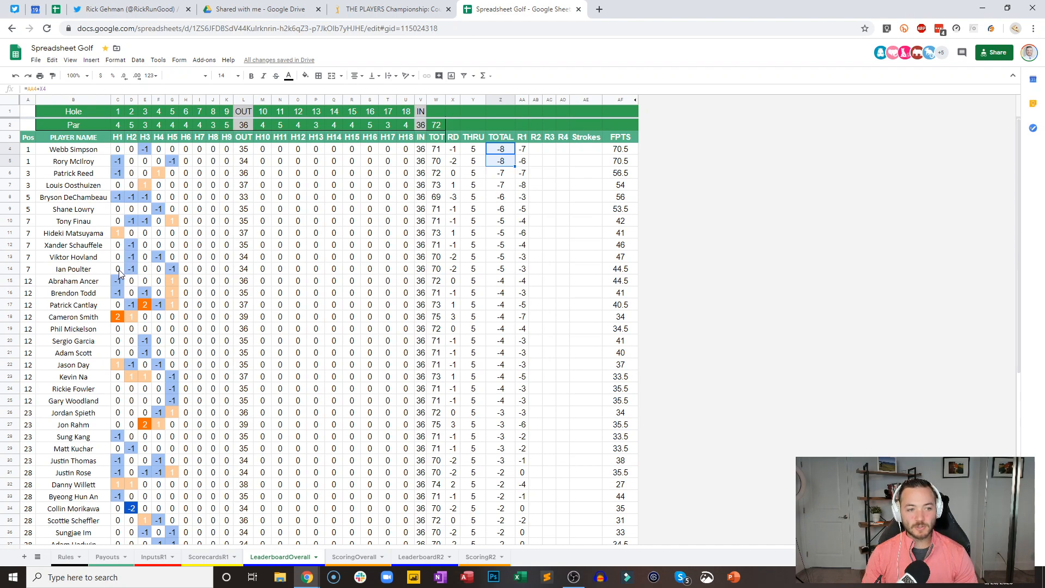
Highlight Ian Poulter's LeaderboardOverall row, then unhide the Ownership sheet and look up his Tier 6 ownership percentage.
{"action": "left_click", "coordinate": [80, 269]}
{"action": "left_click_drag", "start_coordinate": [275, 275], "coordinate": [605, 274]}
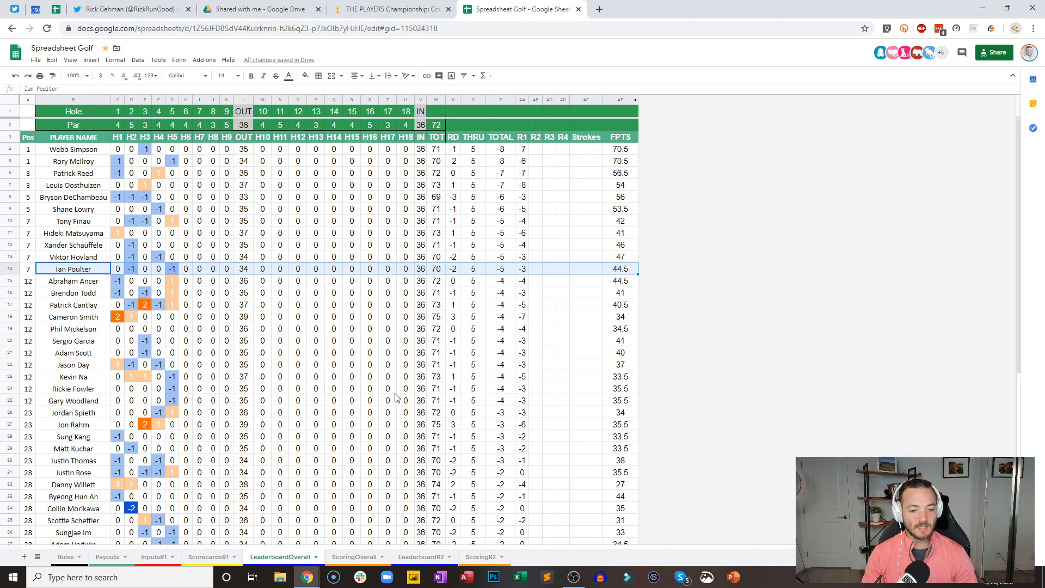
{"action": "left_click", "coordinate": [37, 557]}
{"action": "scroll", "coordinate": [66, 487], "scroll_direction": "down", "scroll_amount": 3}
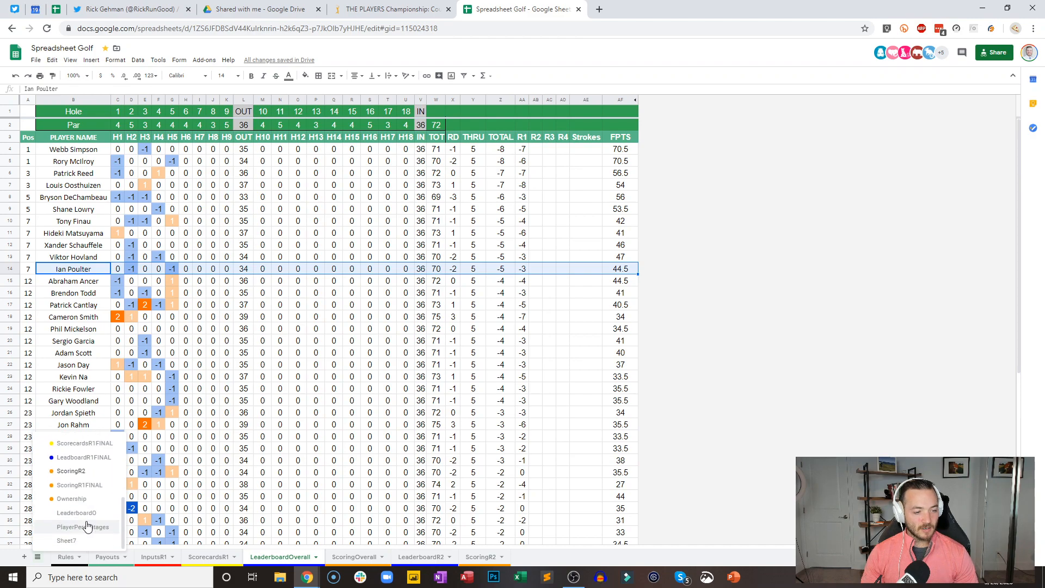
{"action": "left_click", "coordinate": [76, 505]}
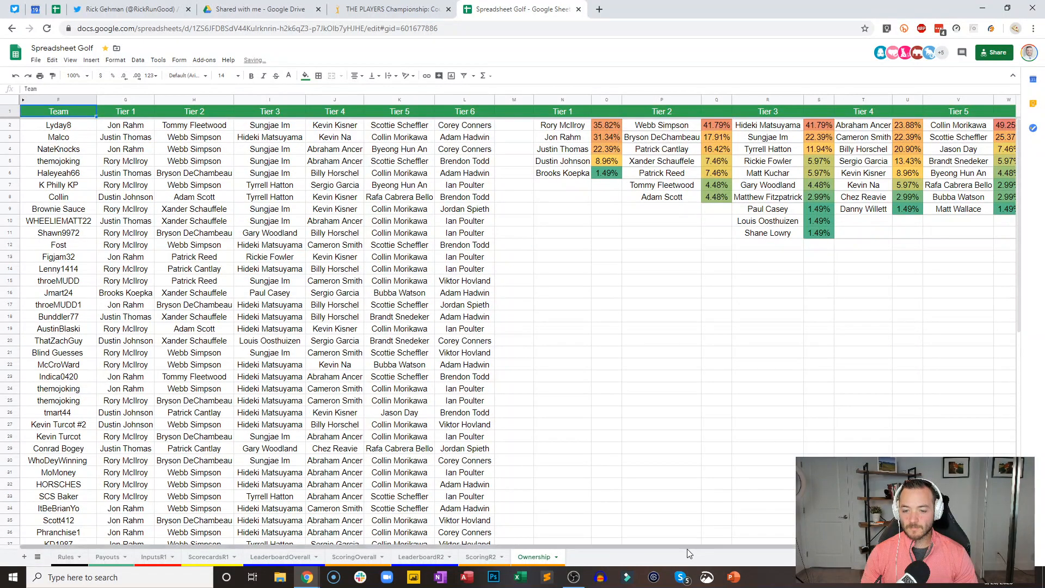
{"action": "left_click_drag", "start_coordinate": [626, 547], "coordinate": [731, 537]}
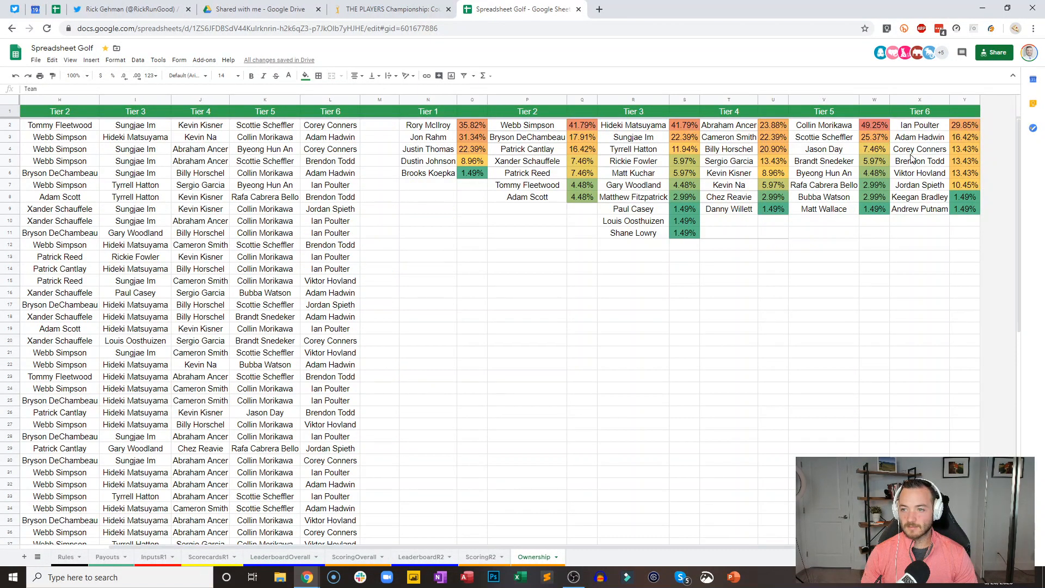
{"action": "left_click", "coordinate": [937, 129]}
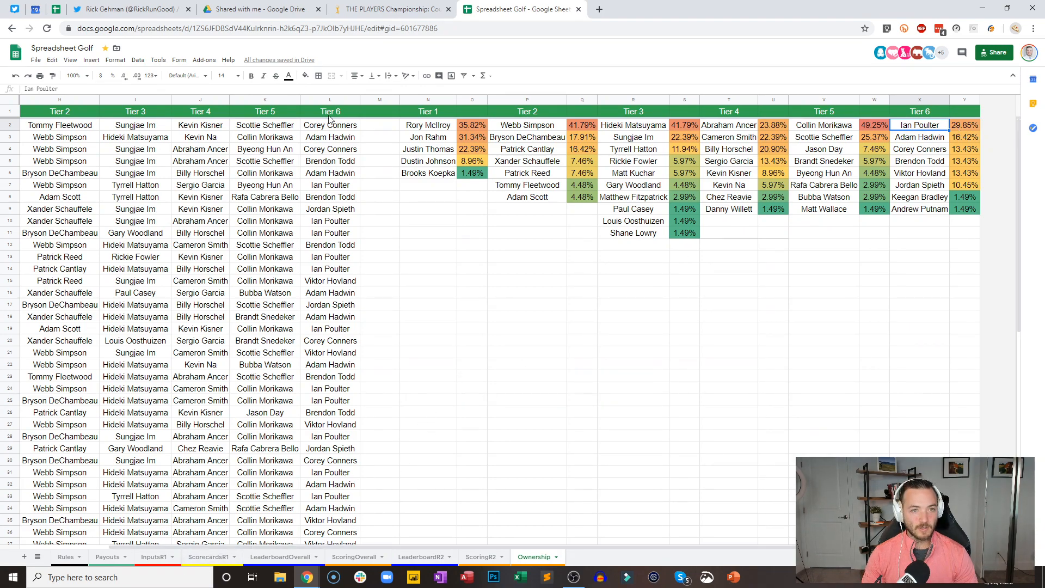
Review the Hole #6 description and scoring breakdown on THE PLAYERS Championship course page, then return to the Spreadsheet Golf file.
{"action": "left_click", "coordinate": [392, 9]}
{"action": "left_click", "coordinate": [640, 482]}
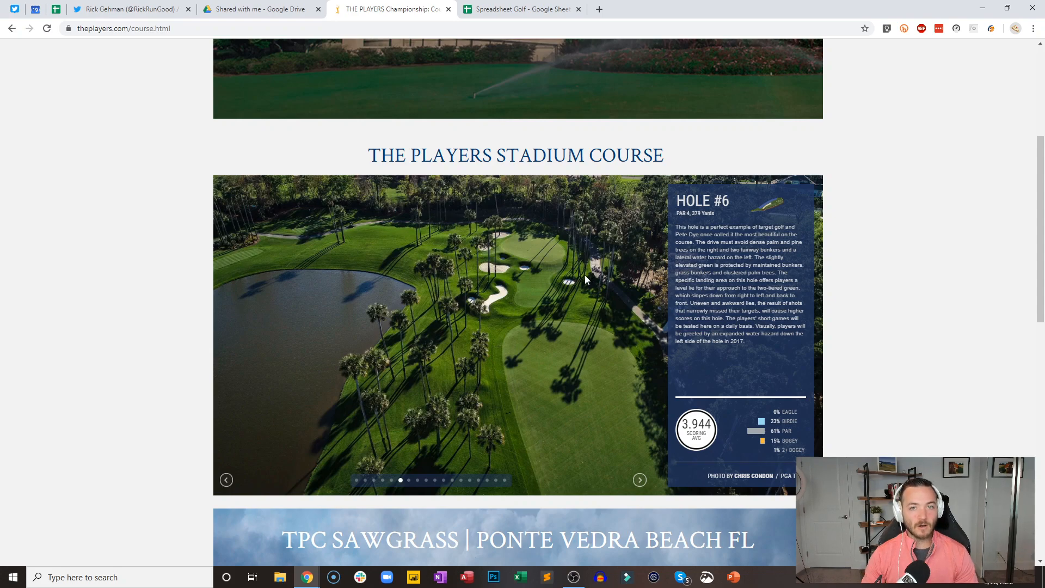
{"action": "left_click", "coordinate": [520, 9]}
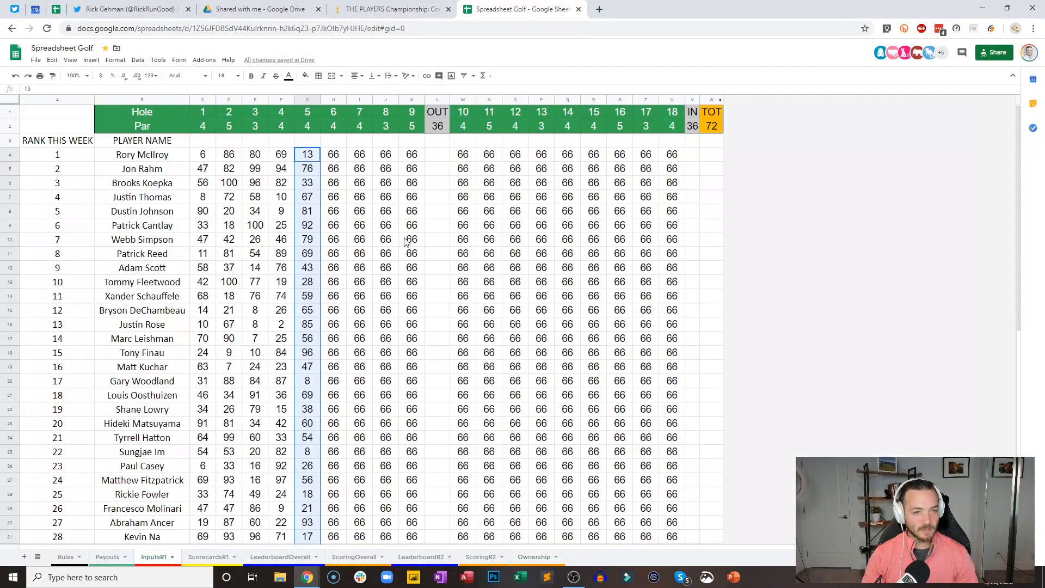
On InputsR1, fill the hole 6 column for all players, H4:H57, with =RANDBETWEEN(1,100).
{"action": "left_click", "coordinate": [333, 155]}
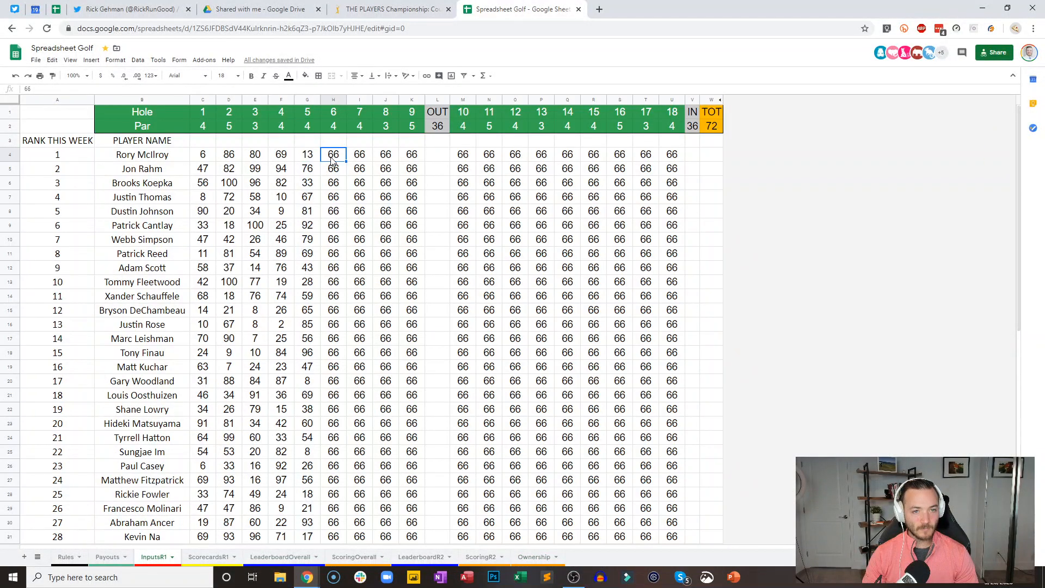
{"action": "type", "text": "=randb"}
{"action": "key", "text": "Tab"}
{"action": "type", "text": "1,100"}
{"action": "key", "text": "Return"}
{"action": "left_click", "coordinate": [332, 158]}
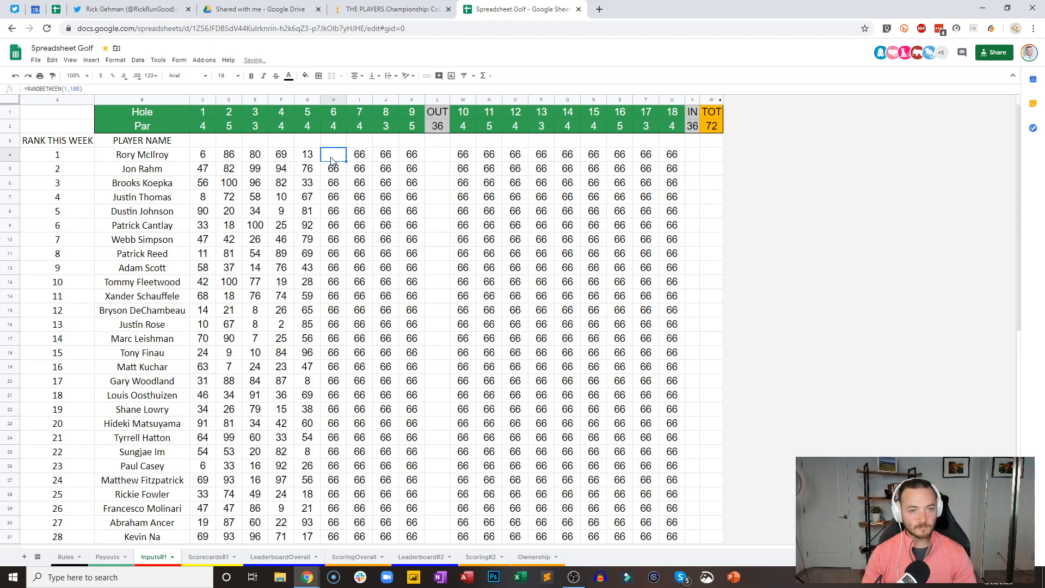
{"action": "left_click_drag", "start_coordinate": [344, 158], "coordinate": [340, 514]}
{"action": "scroll", "coordinate": [371, 397], "scroll_direction": "up", "scroll_amount": 10}
Replace the hole 6 random formulas with their static values using a values-only paste.
{"action": "key", "text": "ctrl+c"}
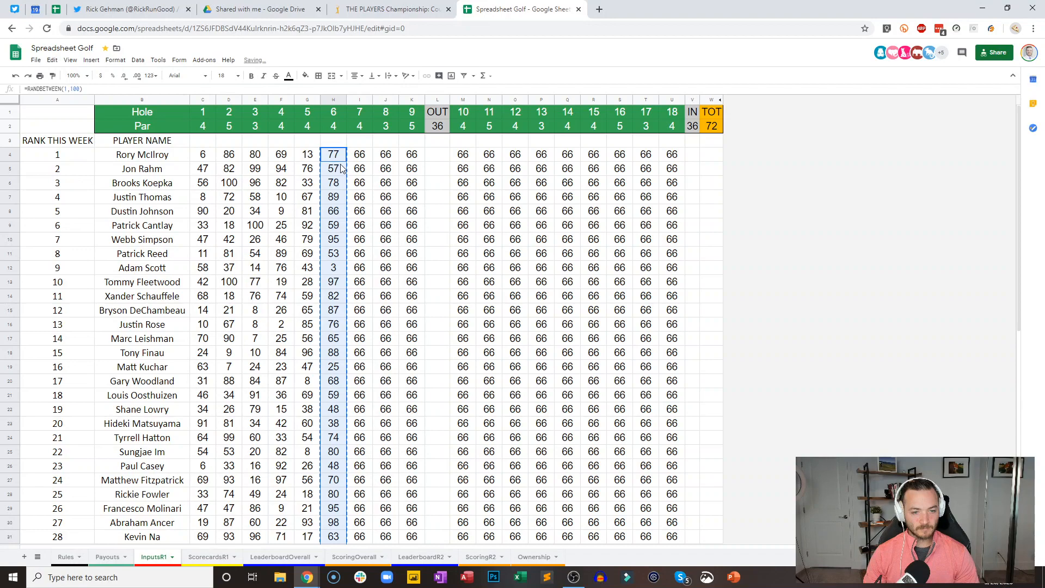
{"action": "right_click", "coordinate": [342, 160]}
{"action": "mouse_move", "coordinate": [371, 205]}
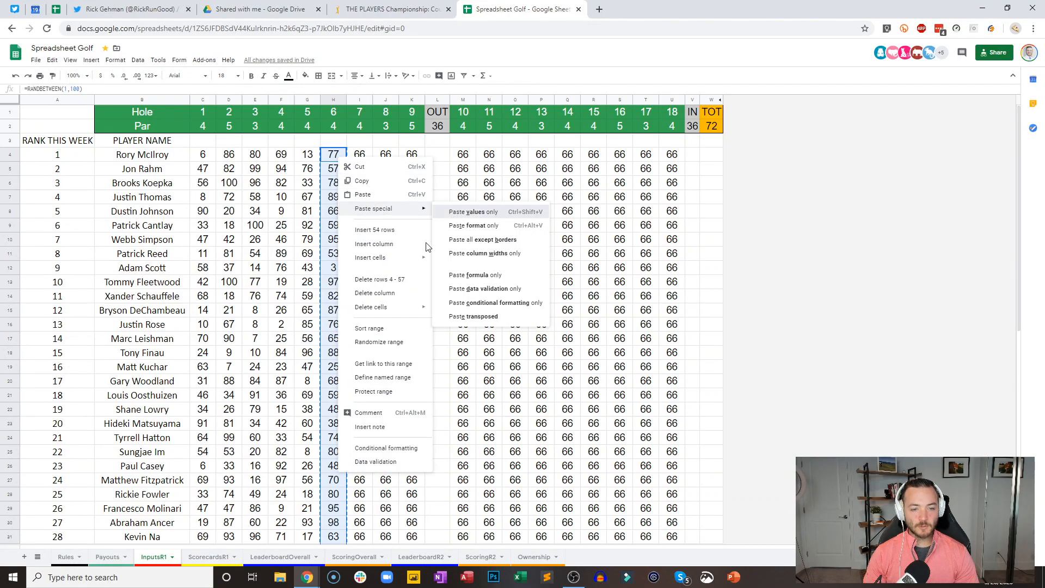
{"action": "left_click", "coordinate": [452, 212]}
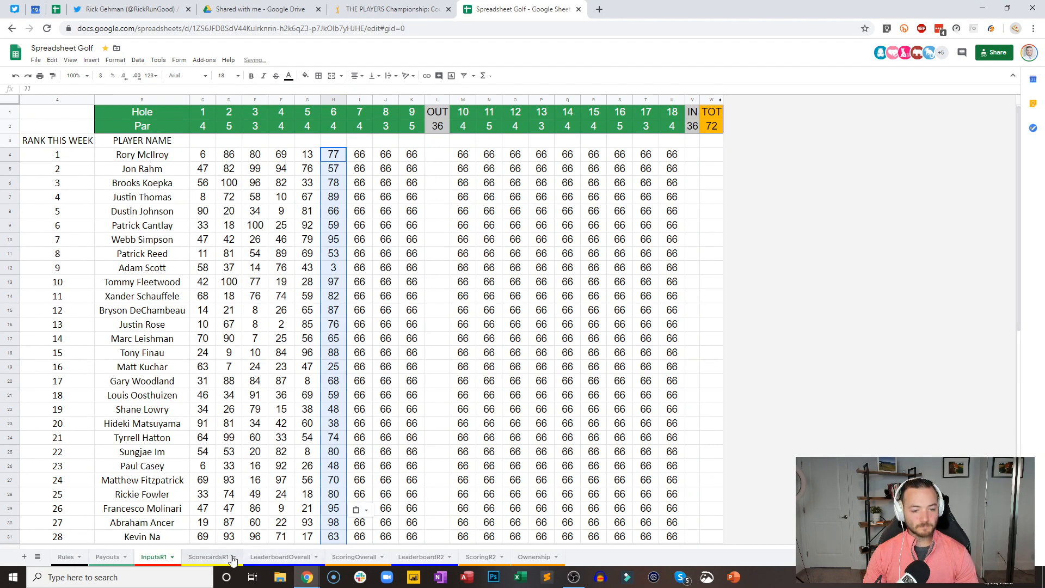
Re-sort LeaderboardOverall's range A3:AF57 by Pos in ascending order after the hole 6 entries, with the first row as header.
{"action": "left_click", "coordinate": [282, 557]}
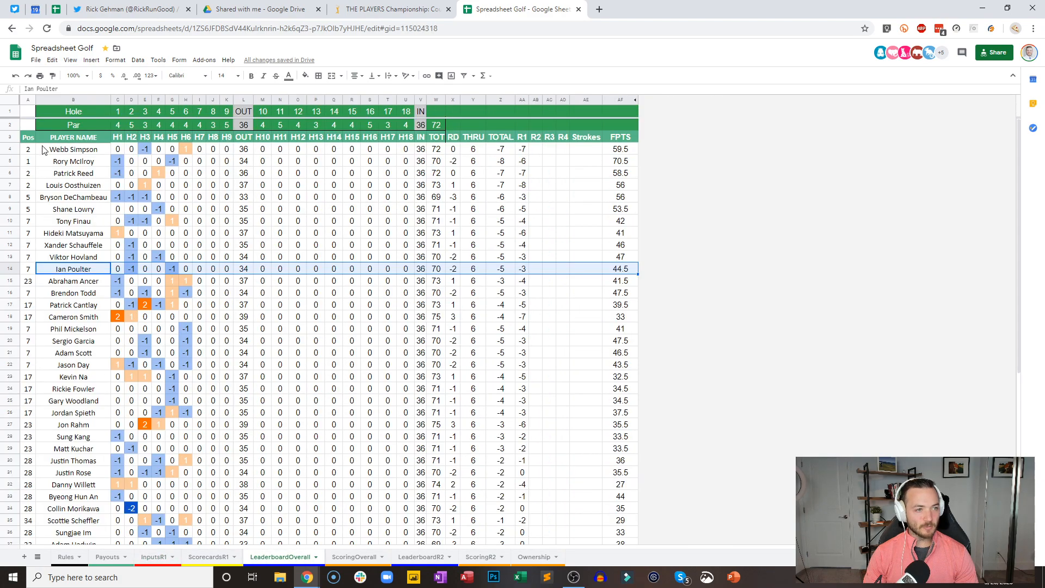
{"action": "left_click_drag", "start_coordinate": [27, 138], "coordinate": [521, 364]}
{"action": "key", "text": "ctrl+shift+End"}
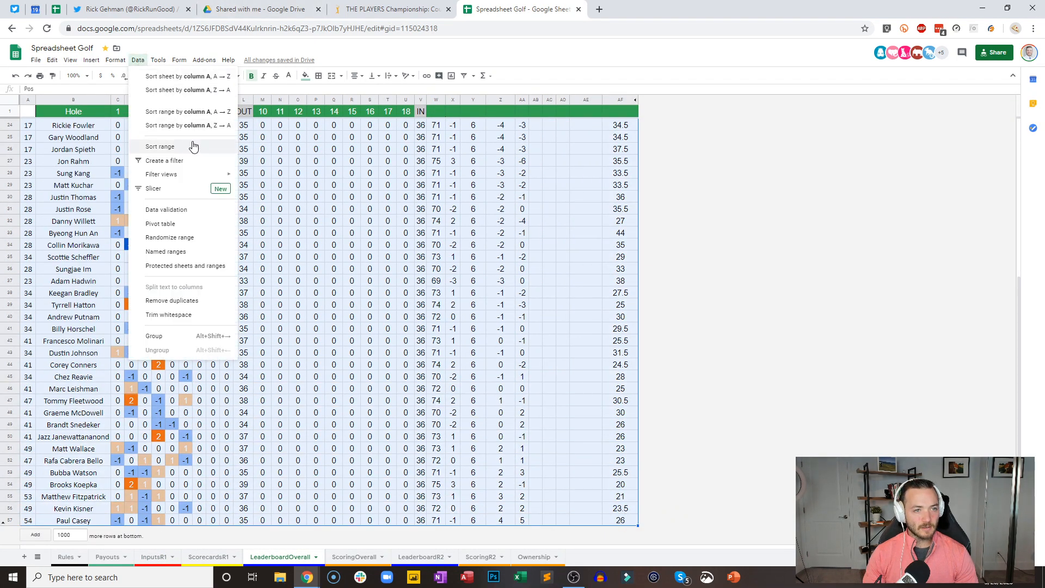
{"action": "left_click", "coordinate": [160, 146]}
{"action": "left_click", "coordinate": [467, 271]}
{"action": "left_click", "coordinate": [606, 351]}
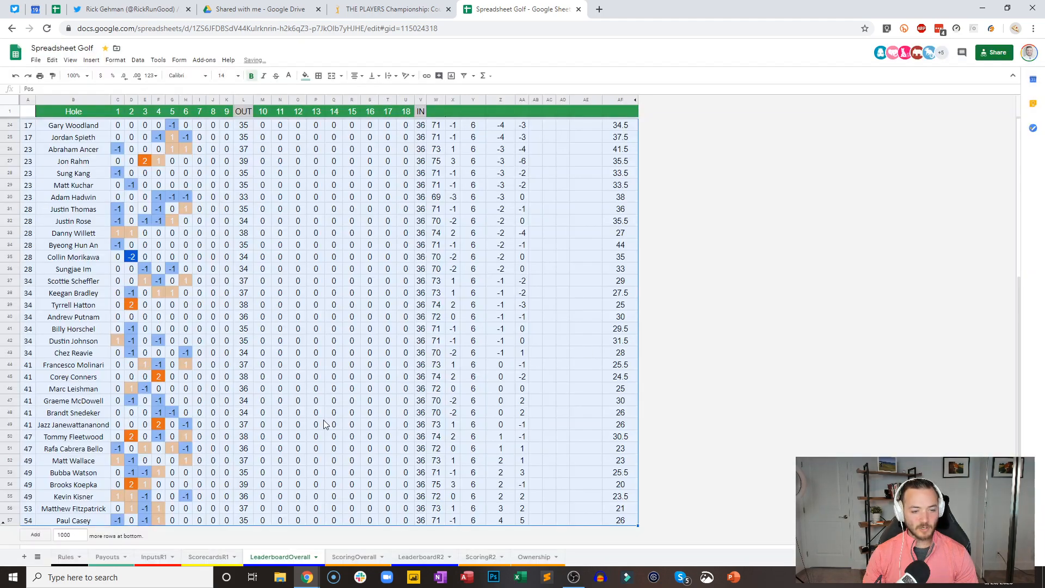
{"action": "left_click", "coordinate": [287, 451]}
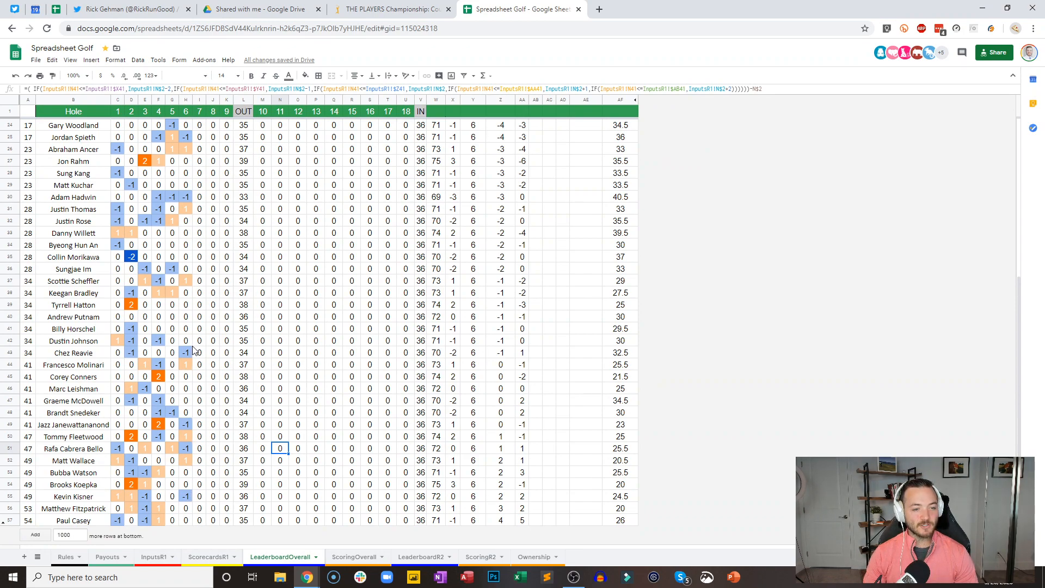
Review Adam Hadwin's scores on holes 4 to 6, Jordan Spieth's round and the players around position 17 in LeaderboardOverall.
{"action": "scroll", "coordinate": [188, 332], "scroll_direction": "up", "scroll_amount": 3}
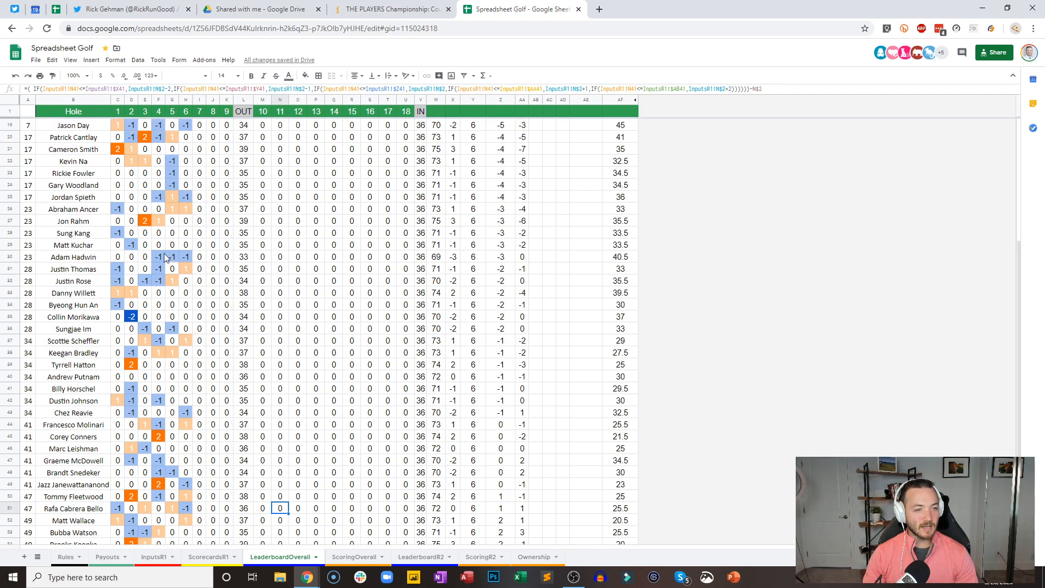
{"action": "left_click_drag", "start_coordinate": [158, 257], "coordinate": [187, 259]}
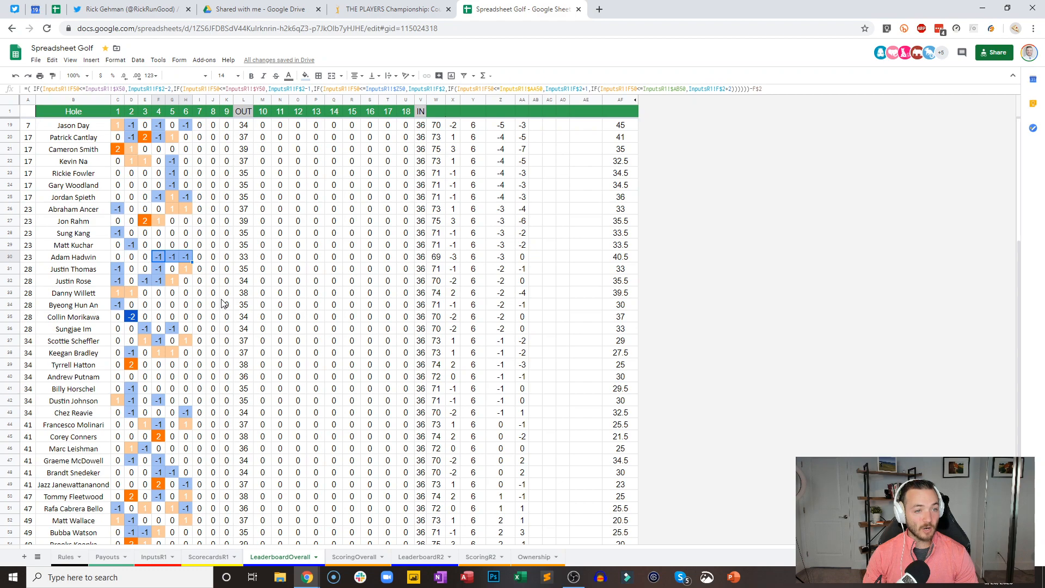
{"action": "scroll", "coordinate": [207, 265], "scroll_direction": "up", "scroll_amount": 1}
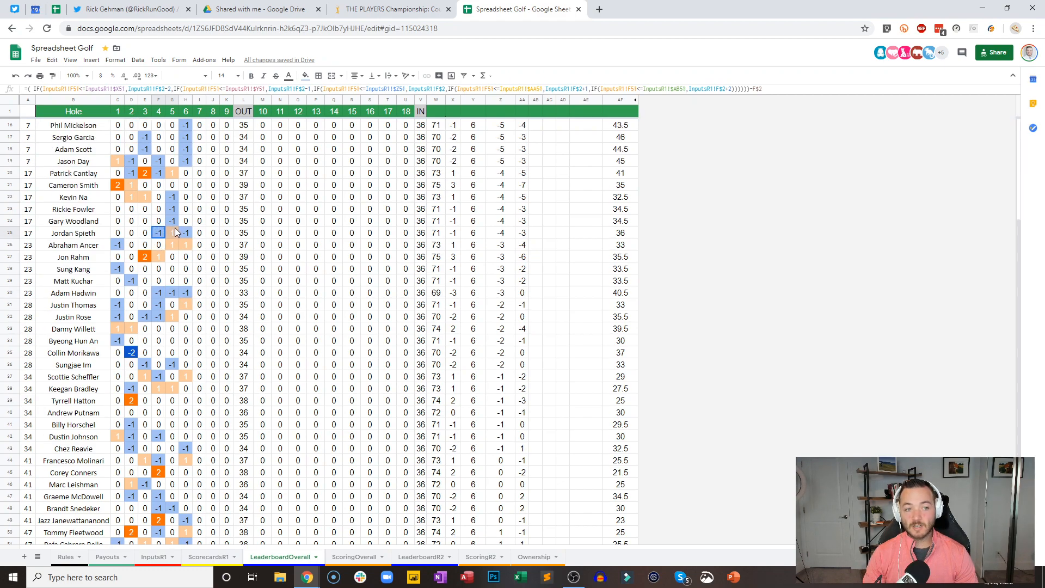
{"action": "left_click", "coordinate": [224, 257]}
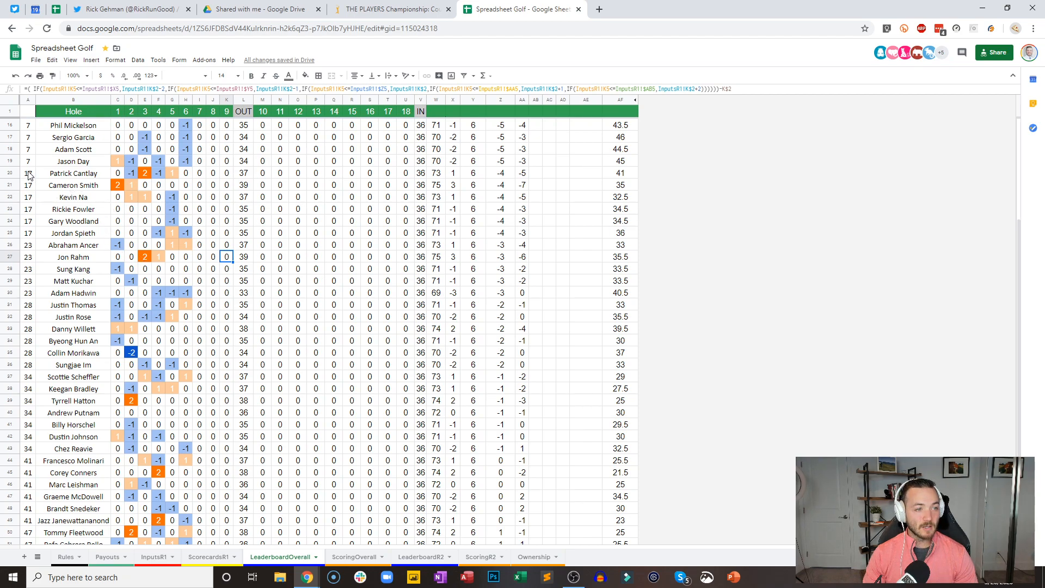
{"action": "left_click_drag", "start_coordinate": [28, 174], "coordinate": [30, 221]}
{"action": "left_click", "coordinate": [61, 245]}
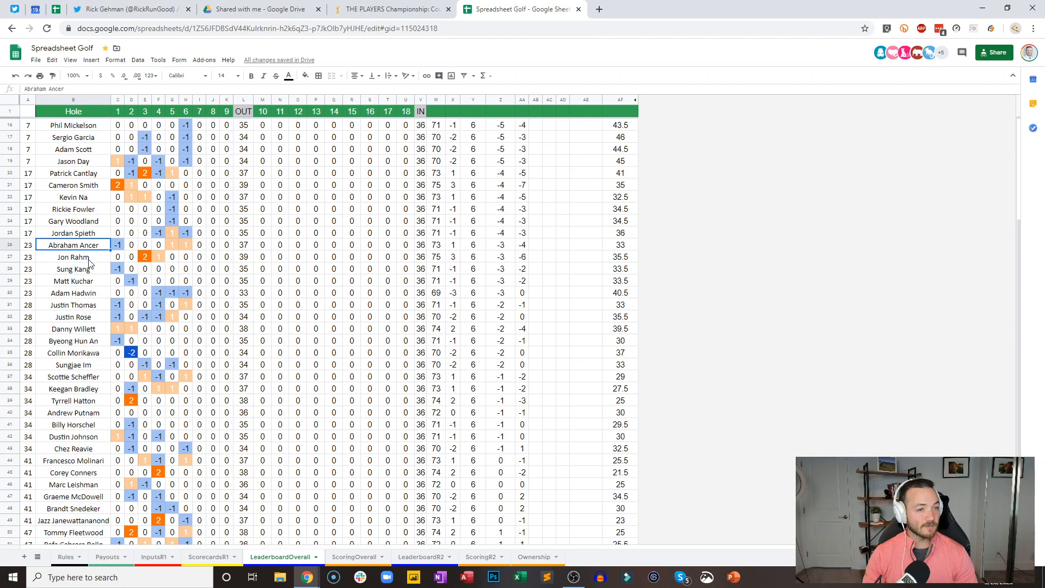
Examine the hole 6 scores of the group from Brendon Todd to Jason Day and of Webb Simpson.
{"action": "scroll", "coordinate": [197, 278], "scroll_direction": "up", "scroll_amount": 4}
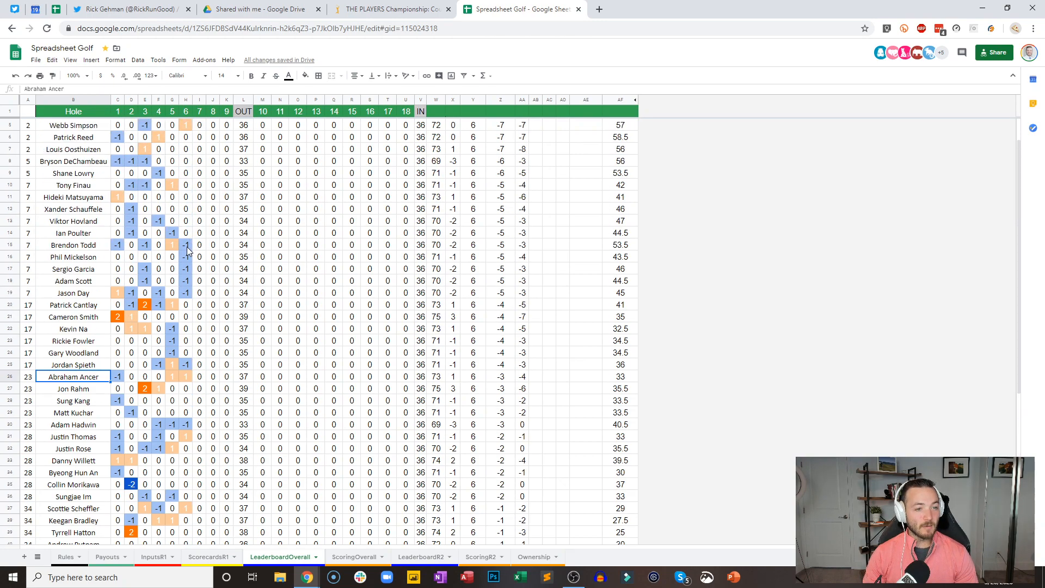
{"action": "left_click", "coordinate": [186, 245]}
{"action": "left_click_drag", "start_coordinate": [188, 301], "coordinate": [187, 294]}
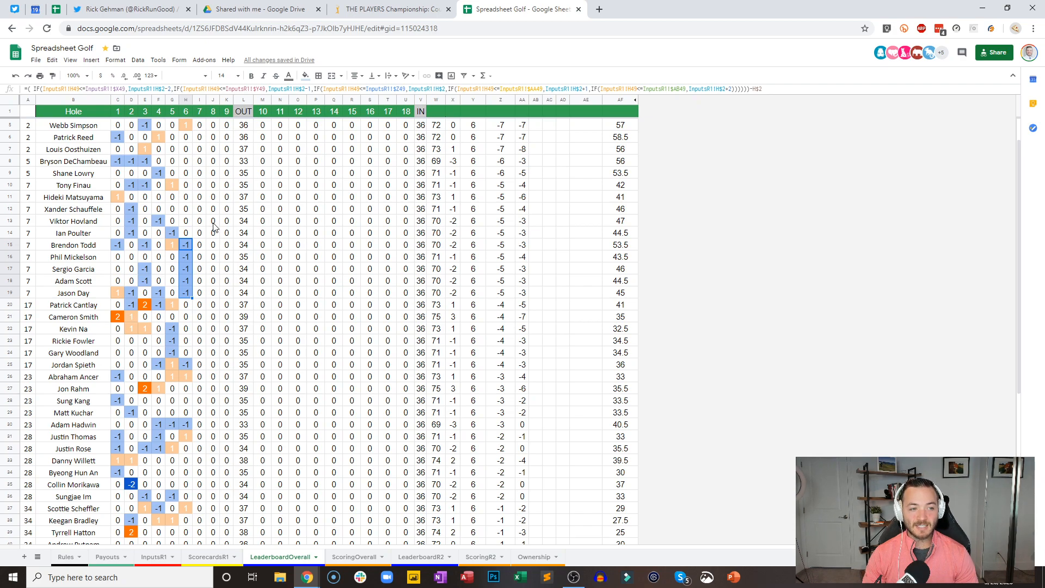
{"action": "scroll", "coordinate": [221, 234], "scroll_direction": "up", "scroll_amount": 1}
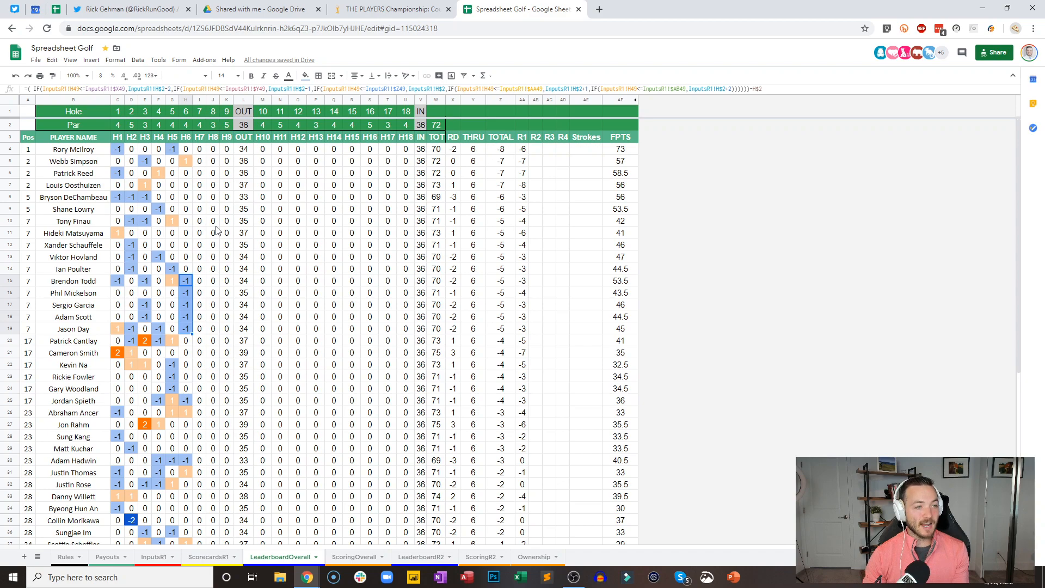
{"action": "left_click", "coordinate": [187, 161]}
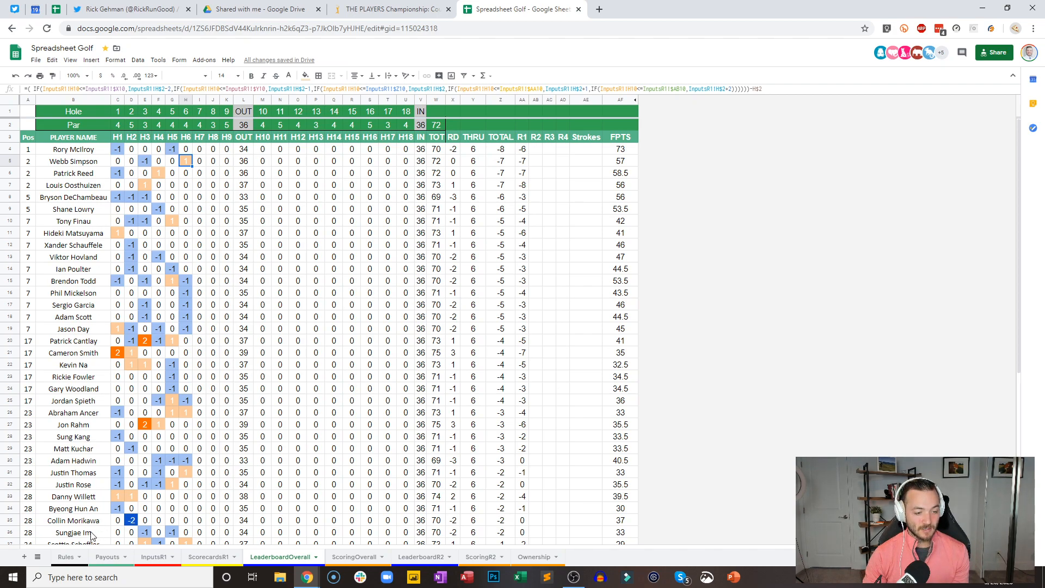
Unhide the LeadboardR1FINAL sheet to review the round 1 final standings, then hide it again.
{"action": "left_click", "coordinate": [38, 558]}
{"action": "scroll", "coordinate": [92, 462], "scroll_direction": "down", "scroll_amount": 3}
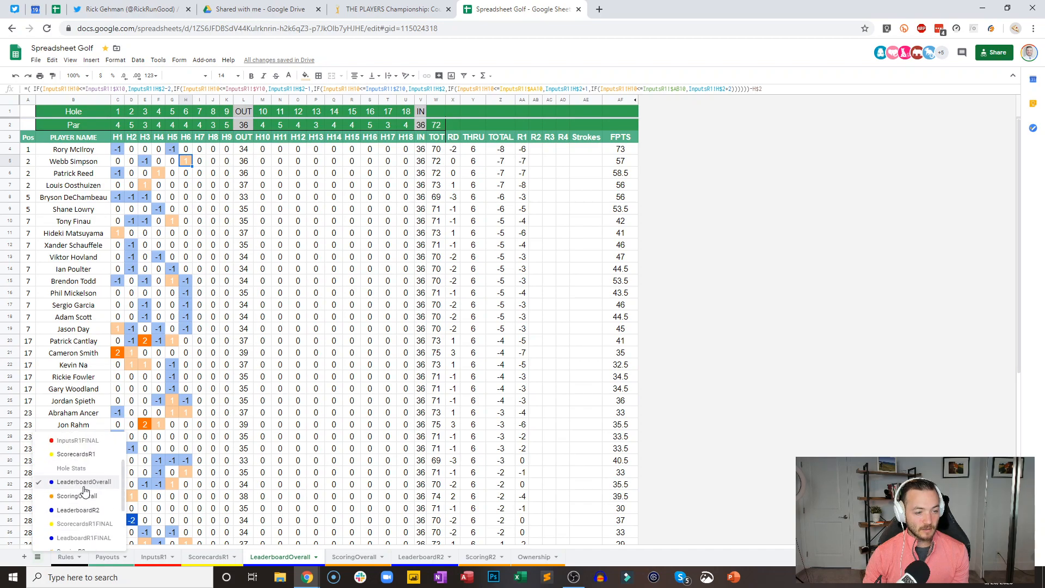
{"action": "left_click", "coordinate": [79, 540]}
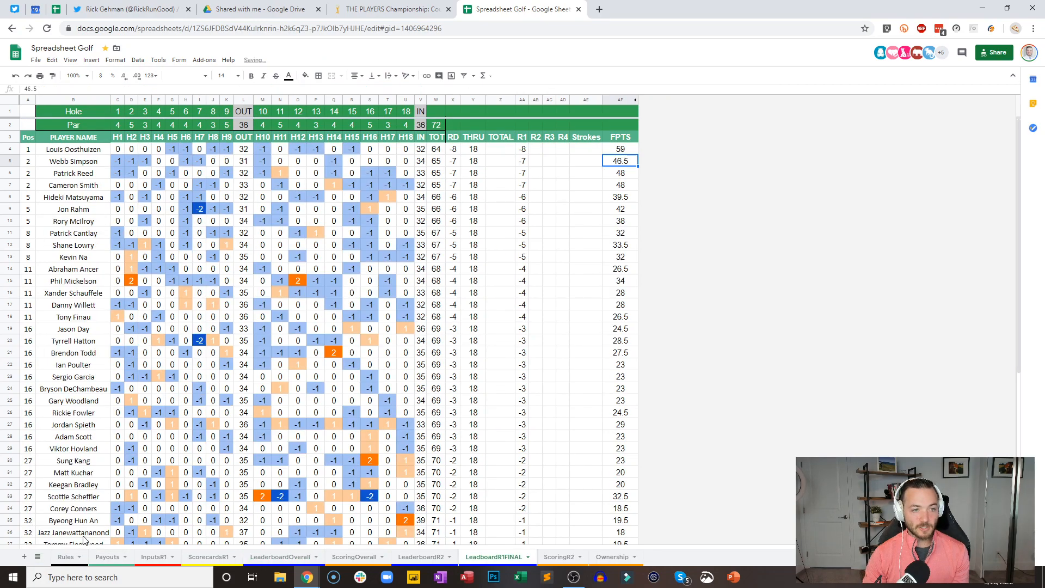
{"action": "right_click", "coordinate": [469, 562]}
{"action": "left_click", "coordinate": [499, 490]}
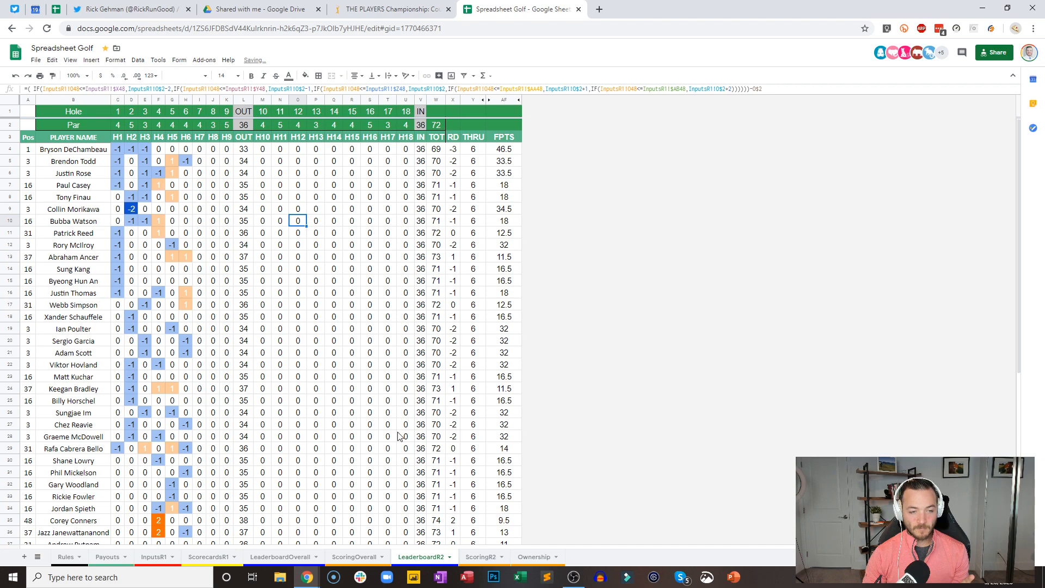
Check Webb Simpson's fantasy points against Patrick Reed's in LeaderboardOverall.
{"action": "left_click", "coordinate": [285, 555]}
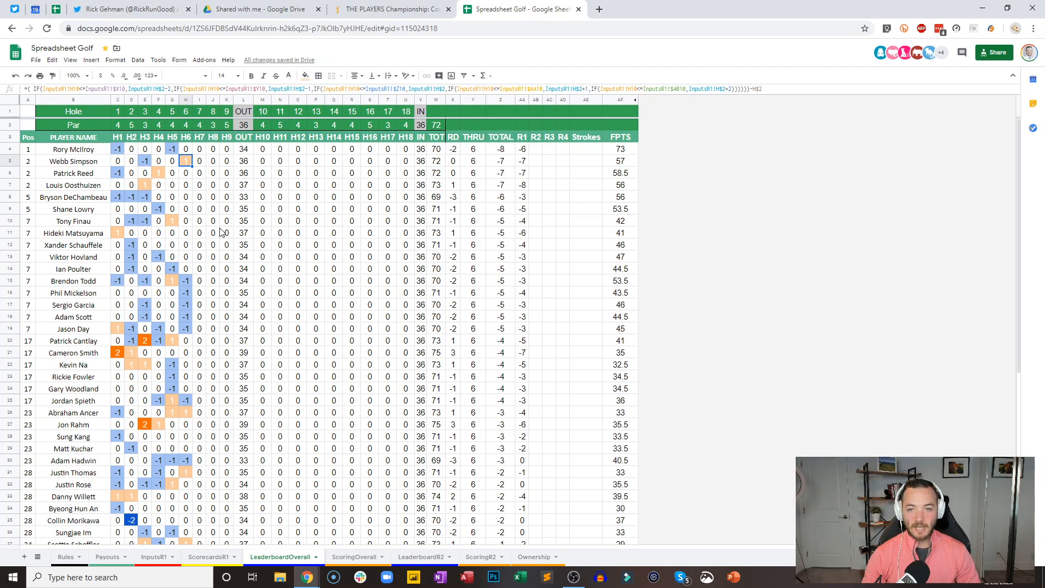
{"action": "left_click", "coordinate": [620, 162]}
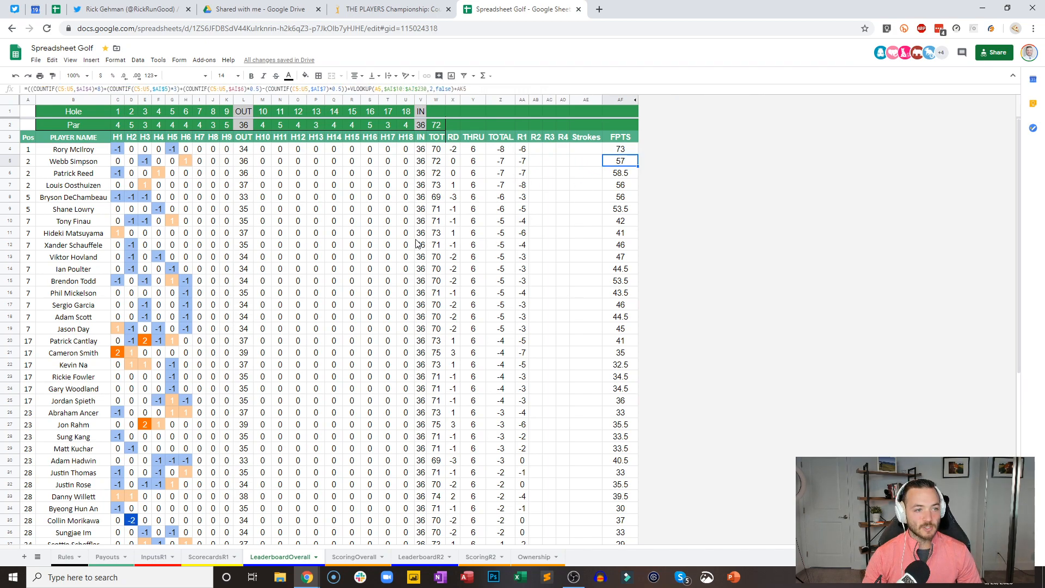
{"action": "left_click", "coordinate": [88, 174]}
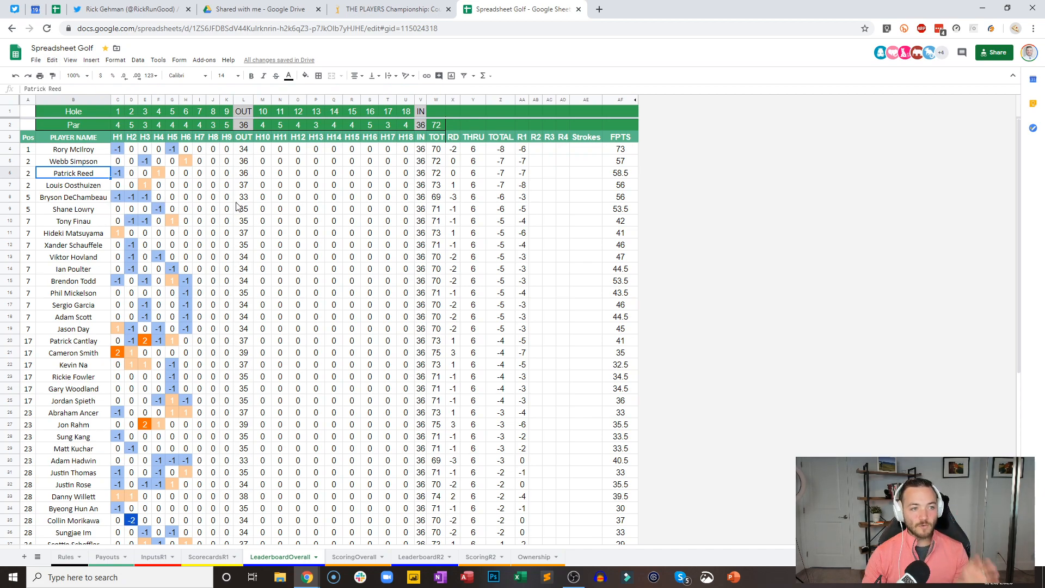
Sort the LeaderboardR2 standings, range A3:AF57 with a header row, by Pos in ascending order.
{"action": "left_click", "coordinate": [424, 558]}
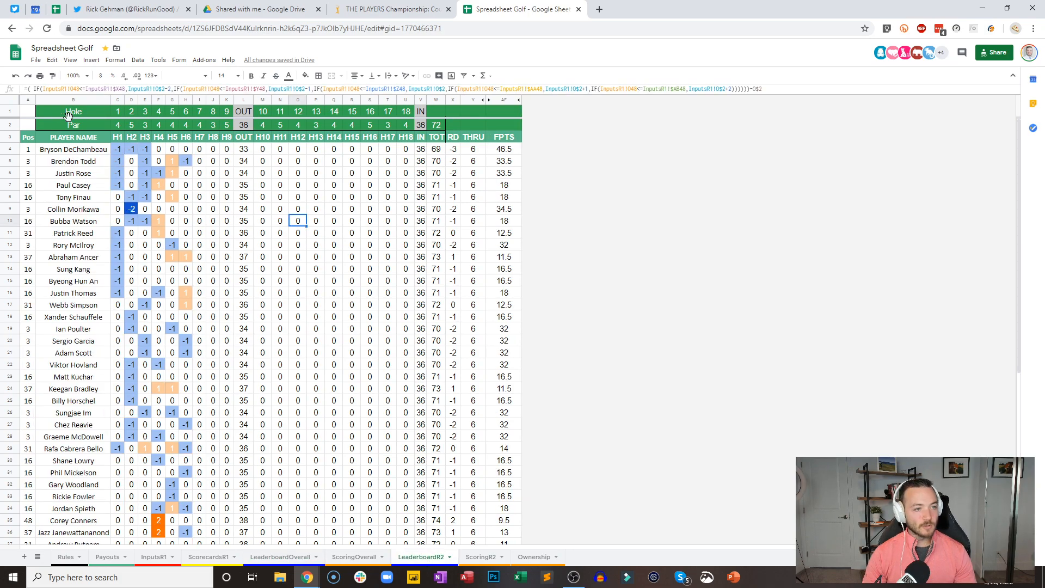
{"action": "left_click_drag", "start_coordinate": [30, 139], "coordinate": [520, 523]}
{"action": "scroll", "coordinate": [430, 406], "scroll_direction": "down", "scroll_amount": 5}
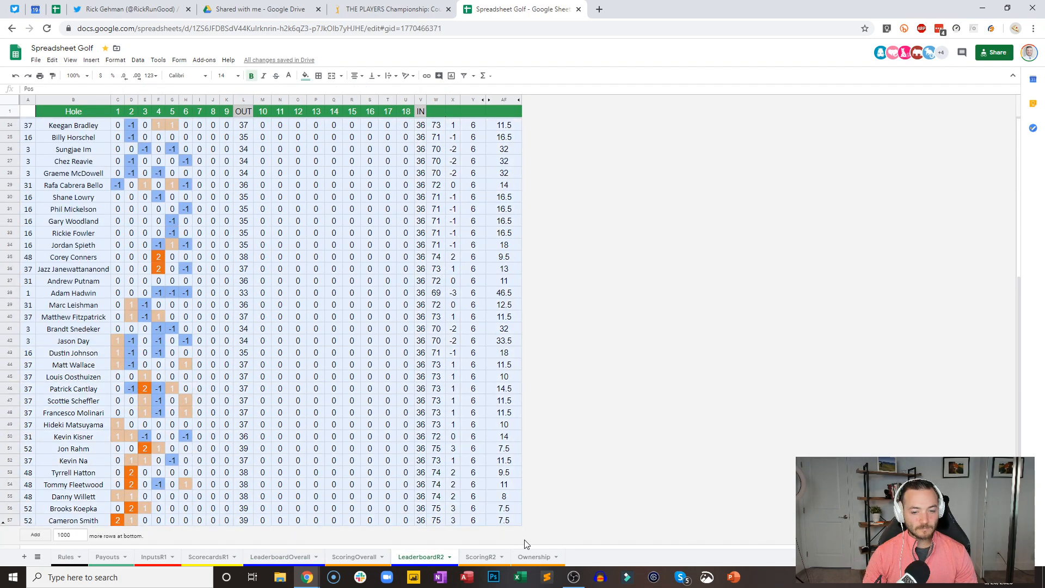
{"action": "left_click", "coordinate": [138, 60]}
{"action": "left_click", "coordinate": [159, 146]}
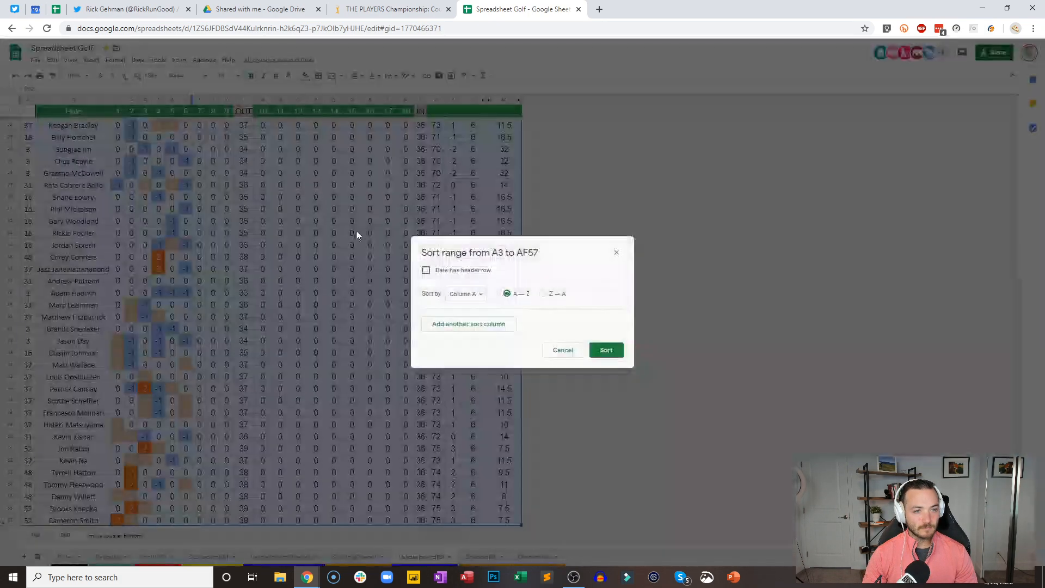
{"action": "left_click", "coordinate": [466, 270]}
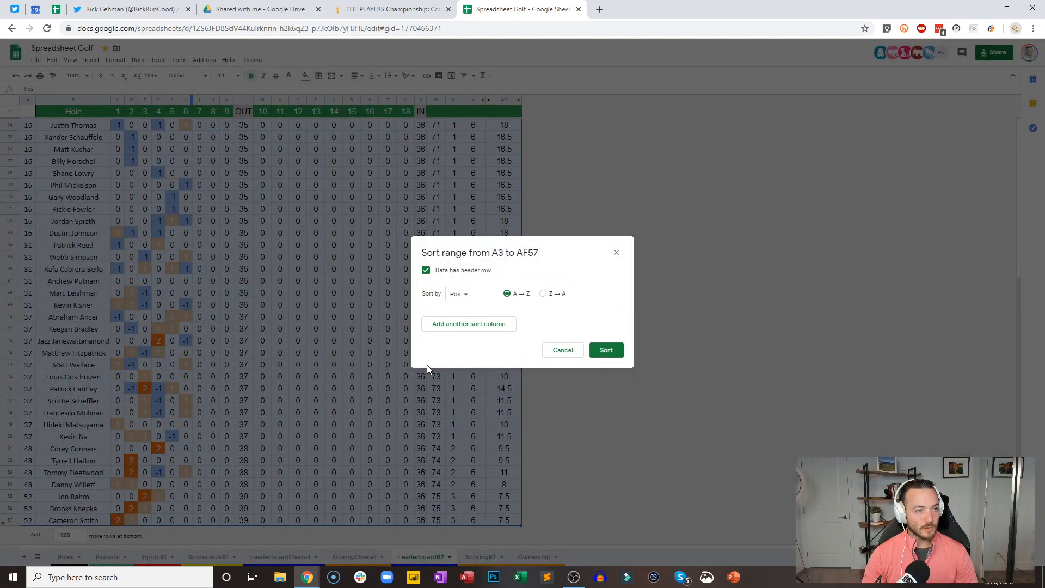
{"action": "key", "text": "Return"}
{"action": "left_click", "coordinate": [287, 269]}
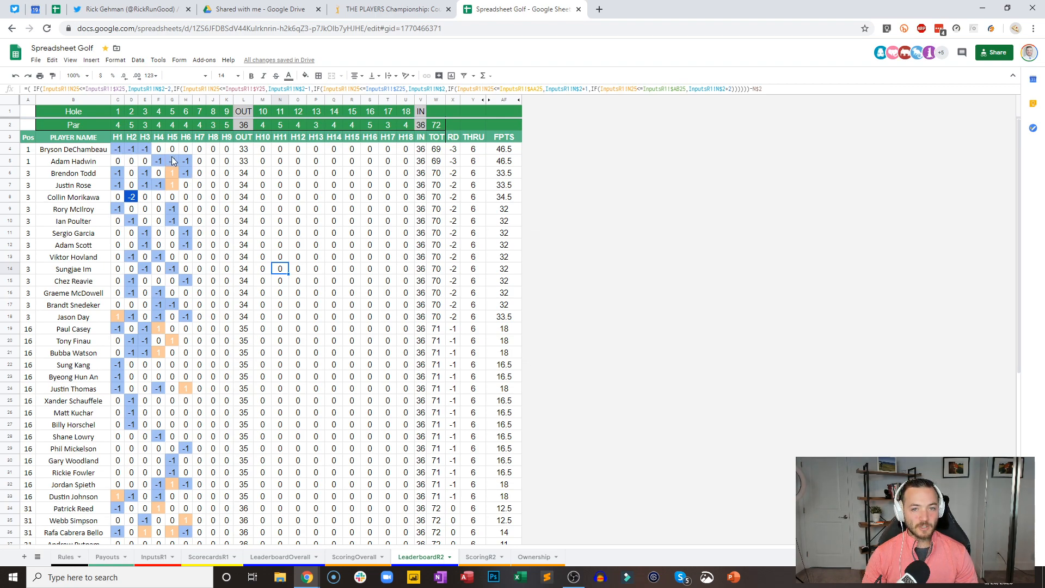
Review the round 2 leaders in LeaderboardR2, including Brendon Todd's first six holes and Collin Morikawa's score on hole 2.
{"action": "left_click_drag", "start_coordinate": [519, 150], "coordinate": [519, 162]}
{"action": "left_click", "coordinate": [402, 222]}
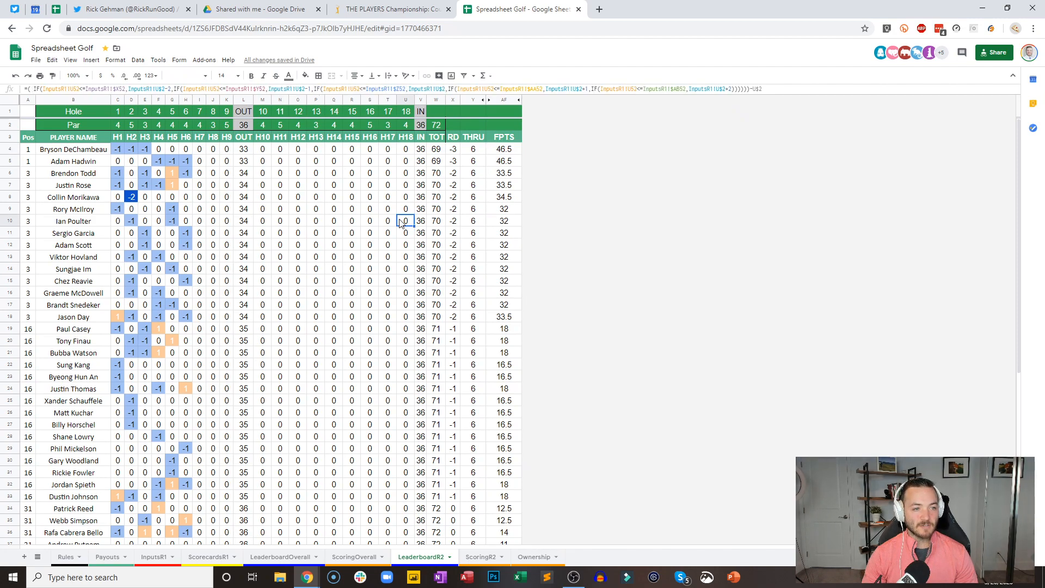
{"action": "left_click", "coordinate": [122, 172]}
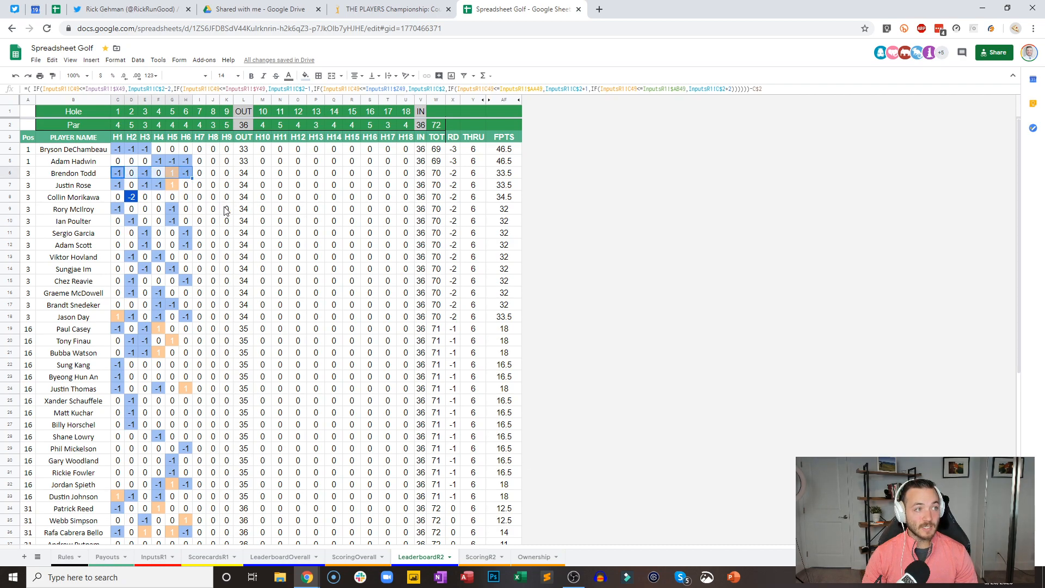
{"action": "left_click", "coordinate": [136, 197]}
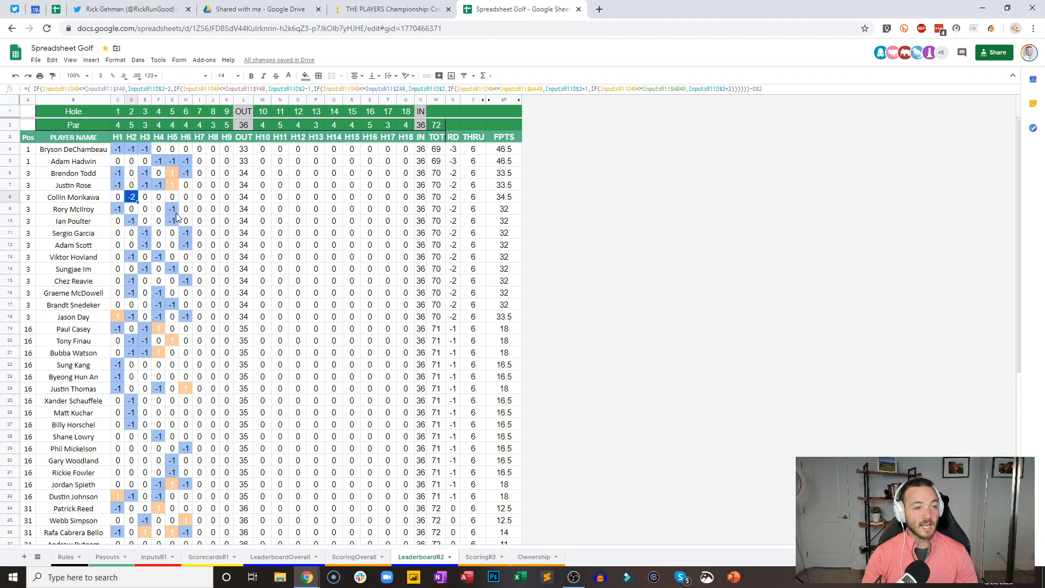
{"action": "left_click", "coordinate": [229, 249]}
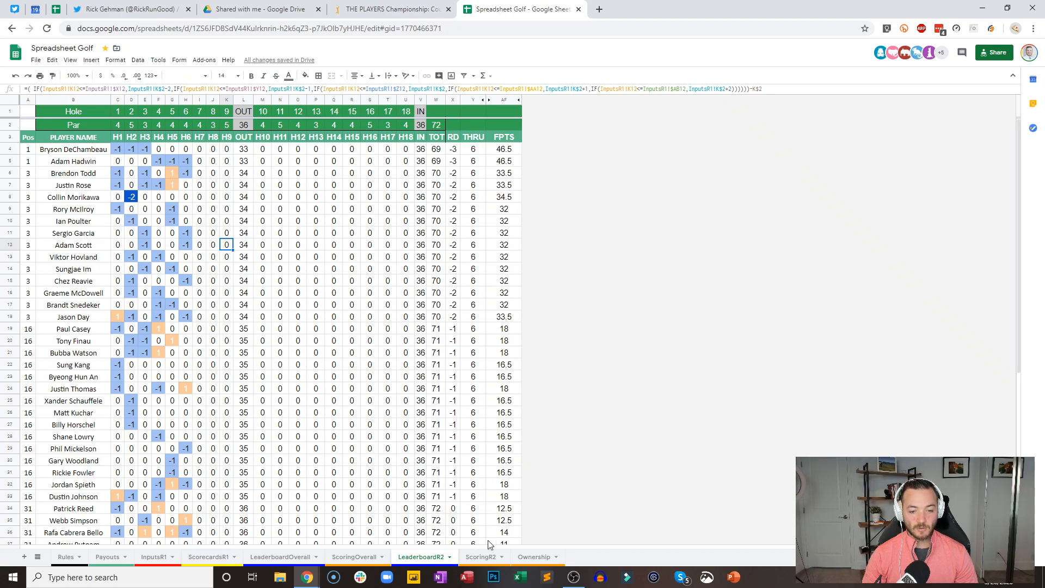
Sort the ScoringR2 team table, range F1:S68 with a header row, by TOTAL in descending order.
{"action": "left_click", "coordinate": [496, 561]}
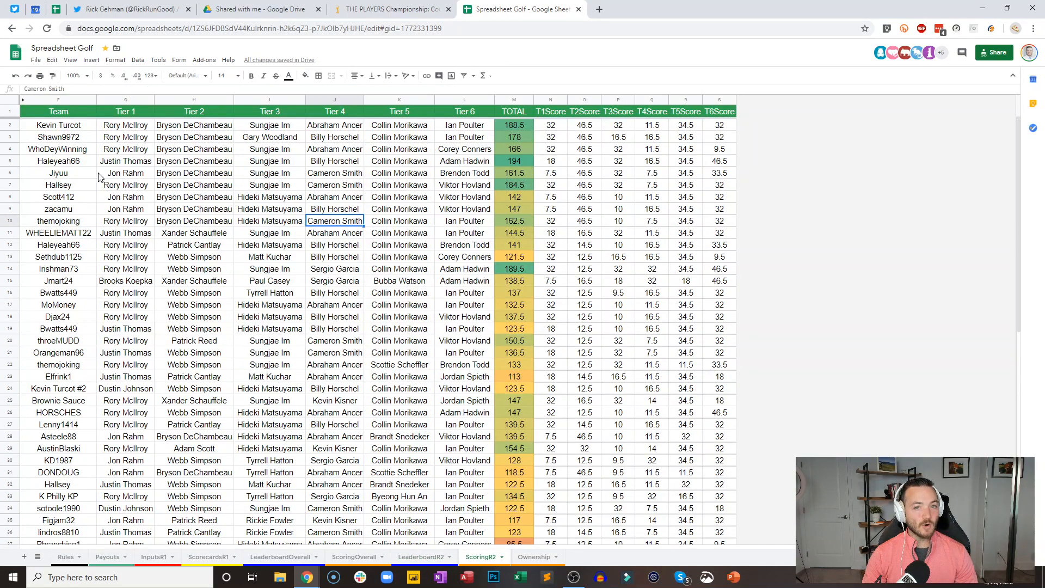
{"action": "left_click_drag", "start_coordinate": [76, 112], "coordinate": [721, 522]}
{"action": "scroll", "coordinate": [694, 299], "scroll_direction": "down", "scroll_amount": 8}
{"action": "left_click", "coordinate": [138, 60]}
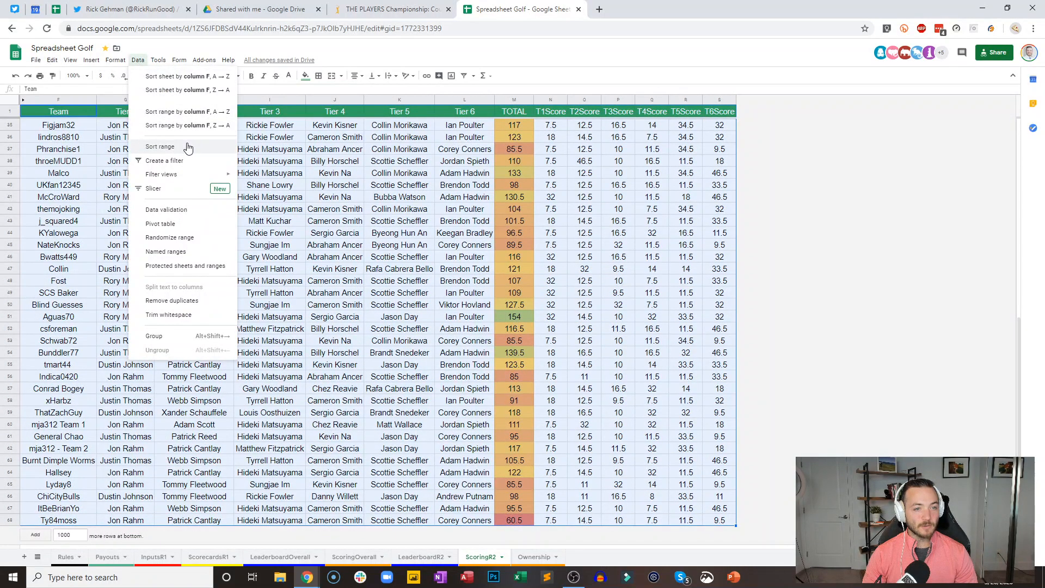
{"action": "left_click", "coordinate": [141, 146]}
{"action": "left_click", "coordinate": [427, 271]}
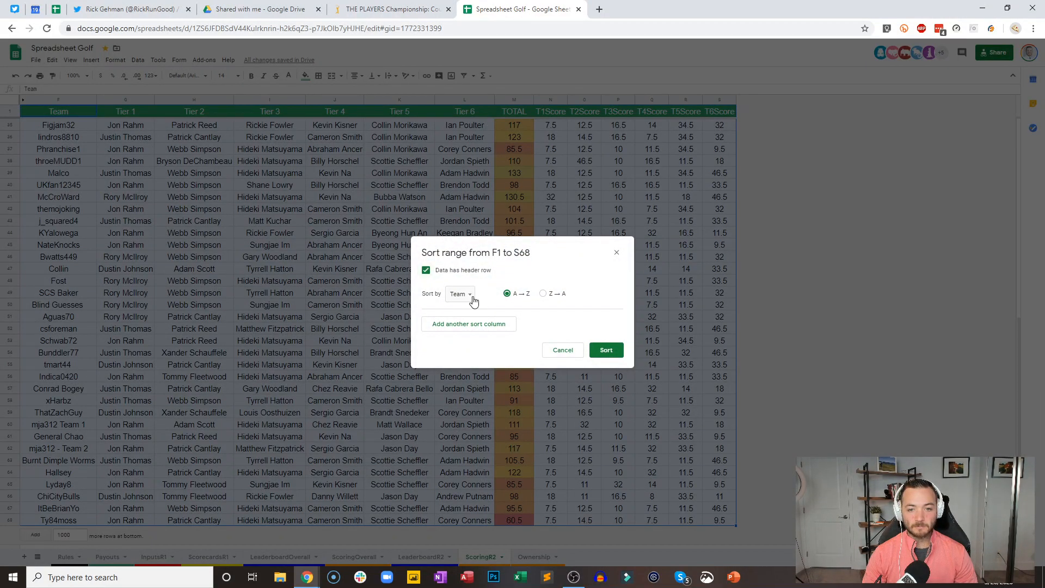
{"action": "left_click", "coordinate": [467, 294]}
{"action": "left_click", "coordinate": [472, 396]}
{"action": "left_click", "coordinate": [554, 293]}
{"action": "left_click", "coordinate": [599, 350]}
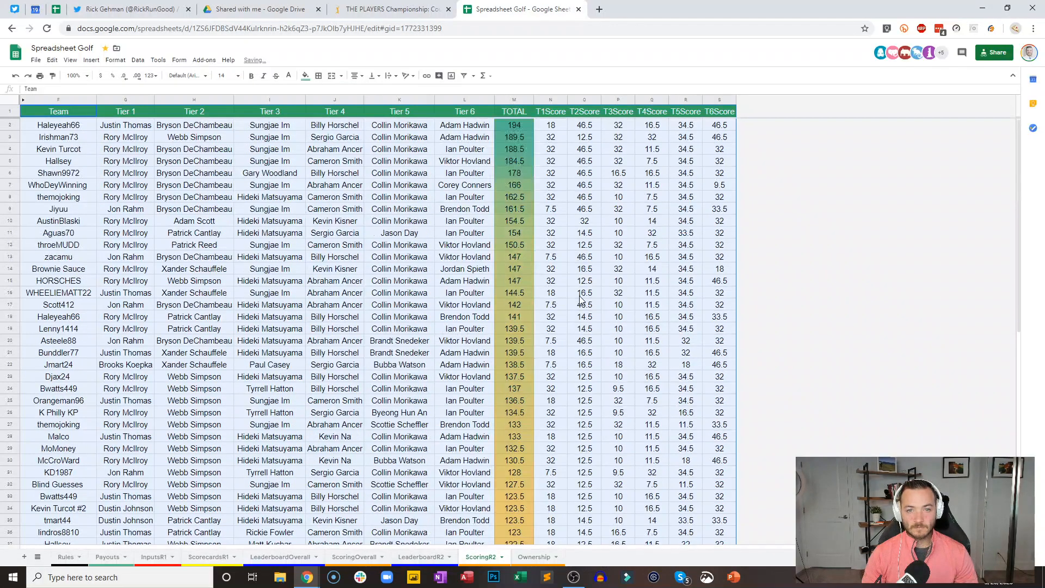
{"action": "left_click", "coordinate": [304, 200]}
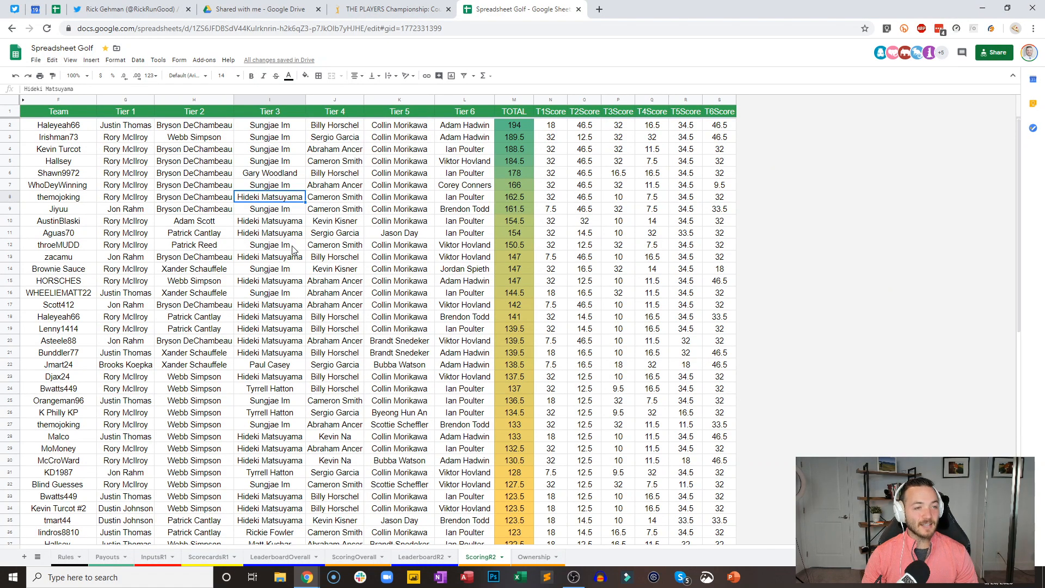
Examine the top ScoringR2 team's Tier 2, Tier 6 and Tier 5 picks: Bryson DeChambeau, Adam Hadwin and Collin Morikawa.
{"action": "left_click", "coordinate": [203, 129]}
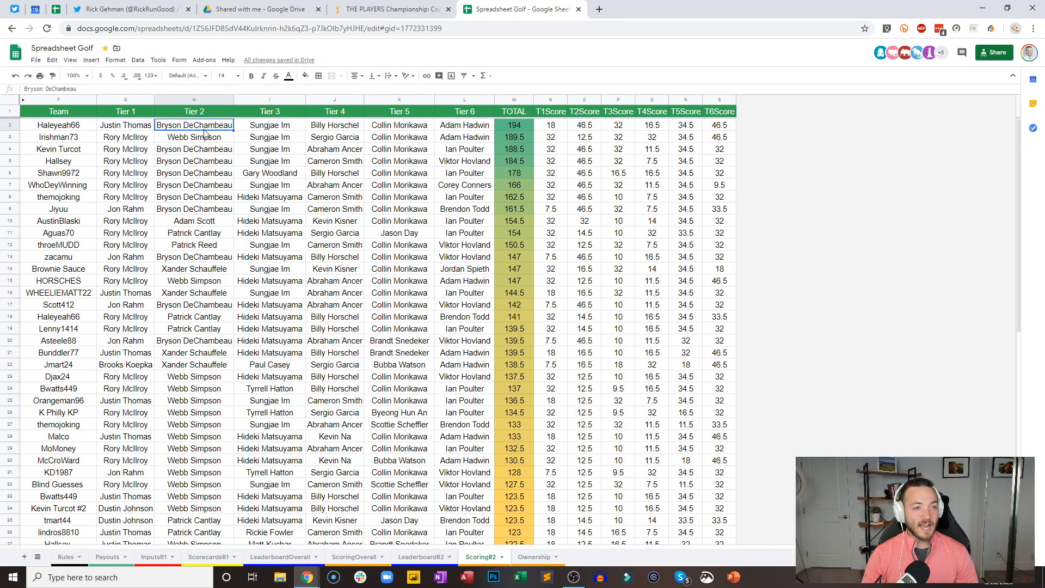
{"action": "left_click", "coordinate": [471, 126], "text": "ctrl"}
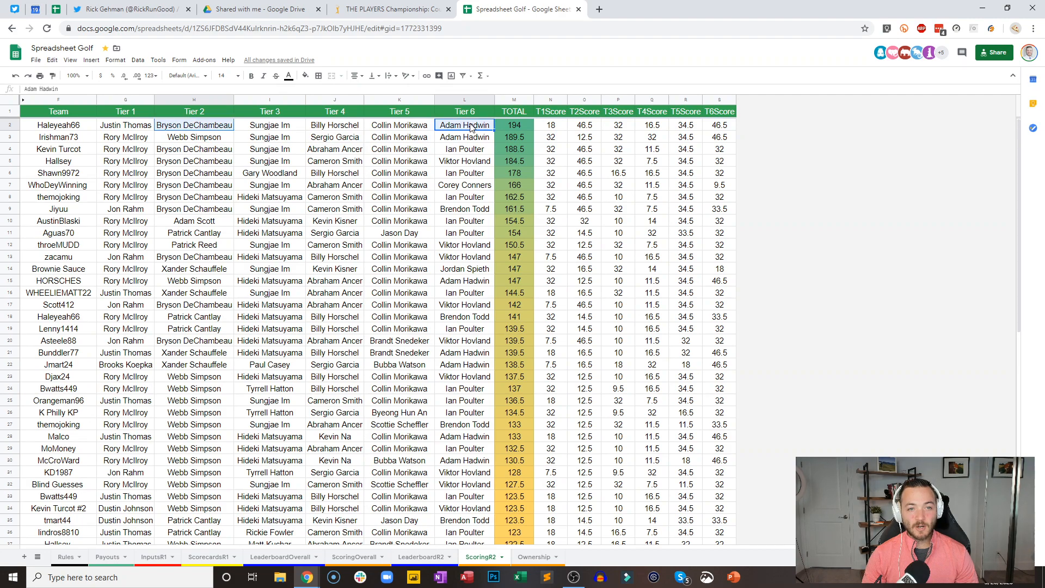
{"action": "left_click", "coordinate": [410, 127], "text": "ctrl"}
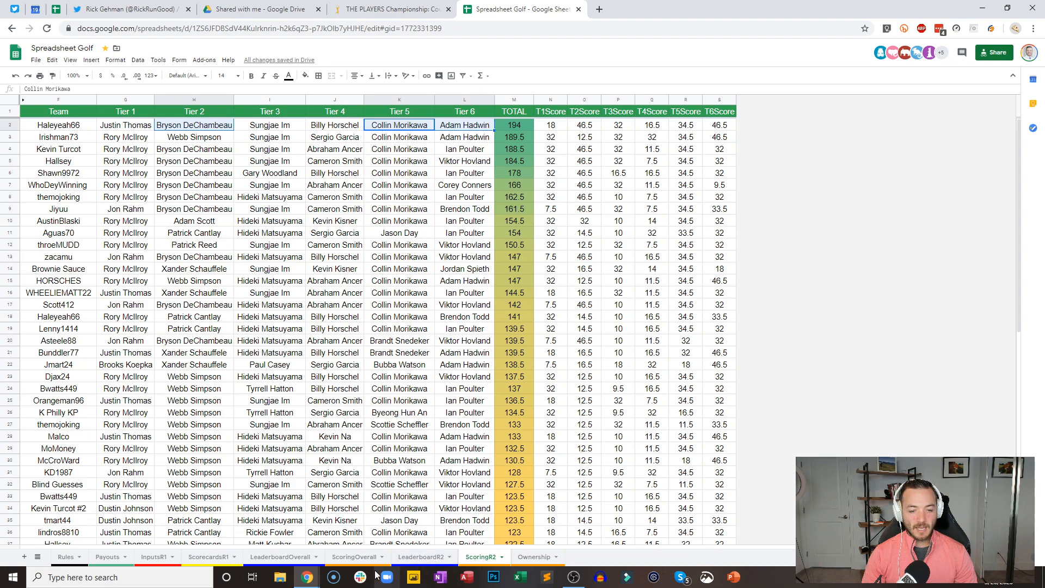
Sort the ScoringOverall team table, range F1:S68 with a header row, by TOTAL in descending order.
{"action": "left_click", "coordinate": [353, 557]}
{"action": "left_click", "coordinate": [69, 111]}
{"action": "scroll", "coordinate": [544, 381], "scroll_direction": "down", "scroll_amount": 10}
{"action": "key", "text": "ctrl+a"}
{"action": "left_click", "coordinate": [138, 60]}
{"action": "left_click", "coordinate": [159, 146]}
{"action": "left_click", "coordinate": [426, 270]}
{"action": "left_click", "coordinate": [469, 293]}
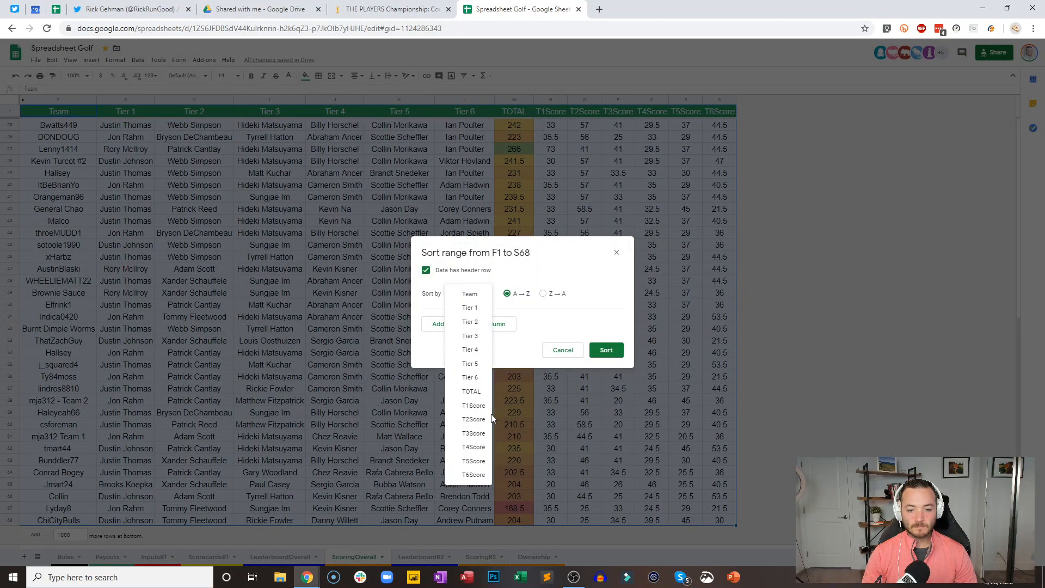
{"action": "left_click", "coordinate": [471, 392]}
{"action": "left_click", "coordinate": [560, 294]}
{"action": "left_click", "coordinate": [605, 349]}
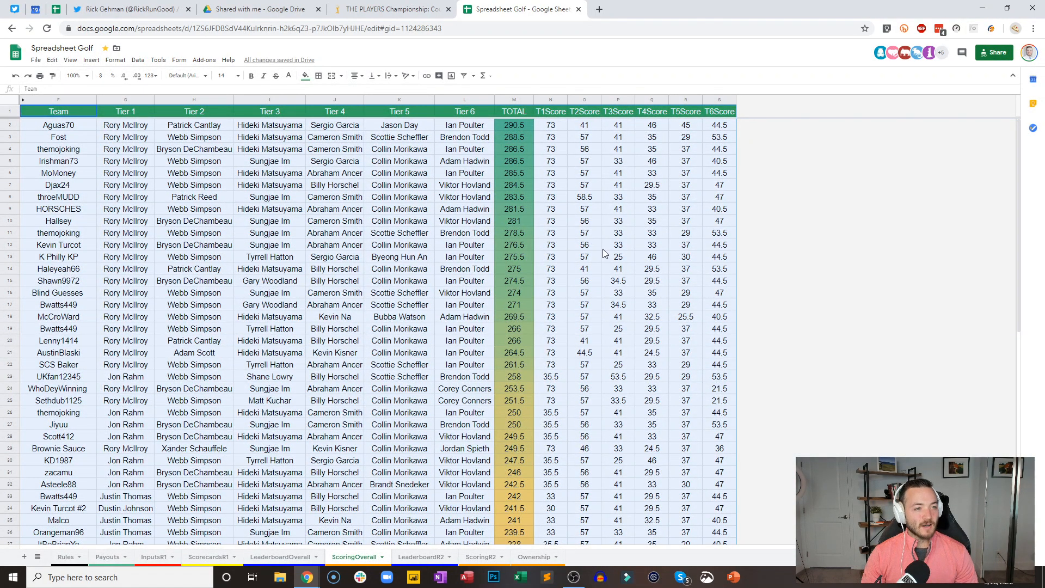
{"action": "left_click", "coordinate": [603, 249]}
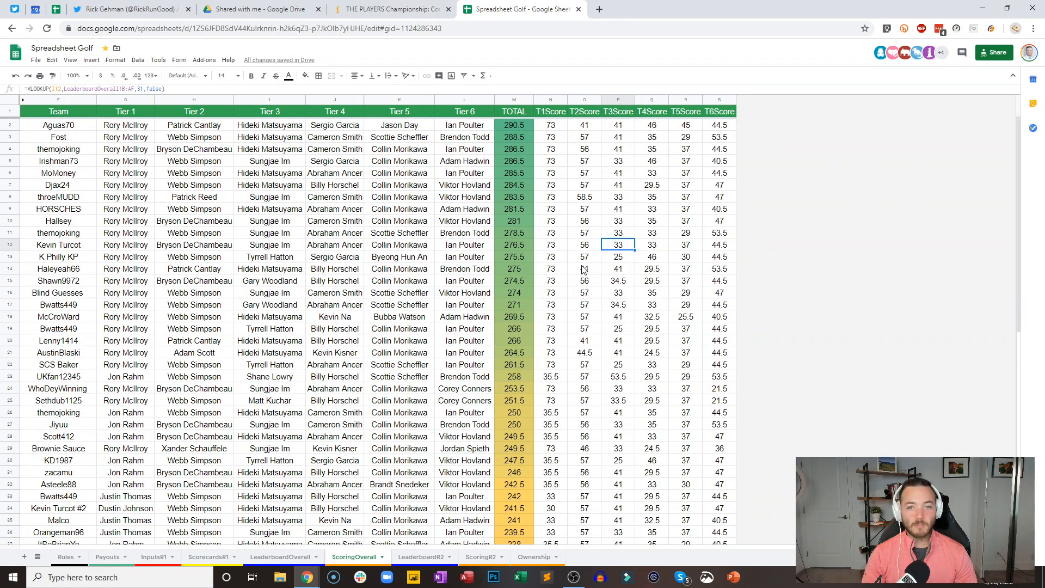
Review the top eight totals in ScoringOverall, the lower standings and the scores of the team in row 45.
{"action": "left_click_drag", "start_coordinate": [527, 126], "coordinate": [524, 210]}
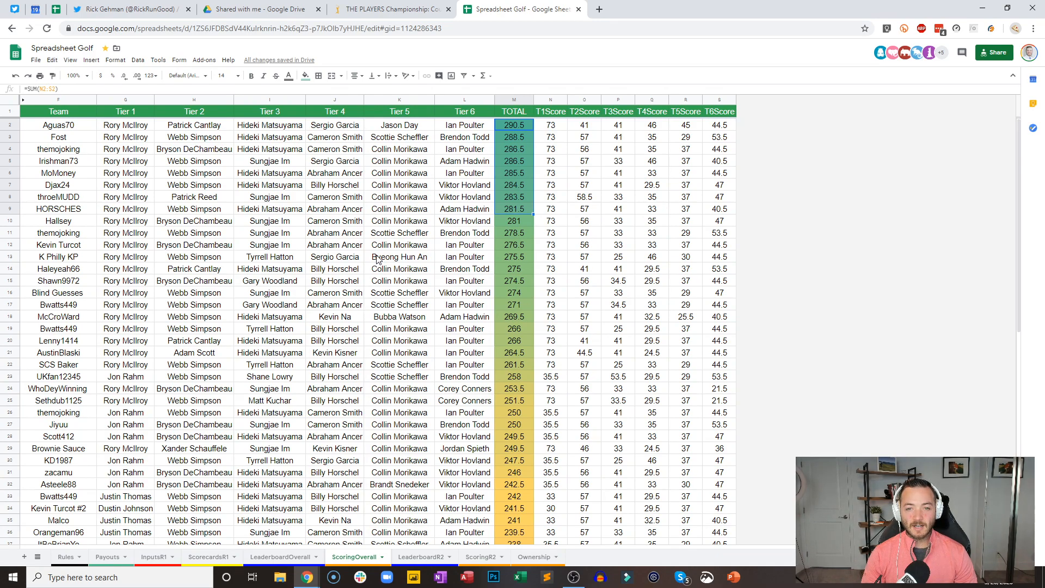
{"action": "scroll", "coordinate": [377, 259], "scroll_direction": "down", "scroll_amount": 10}
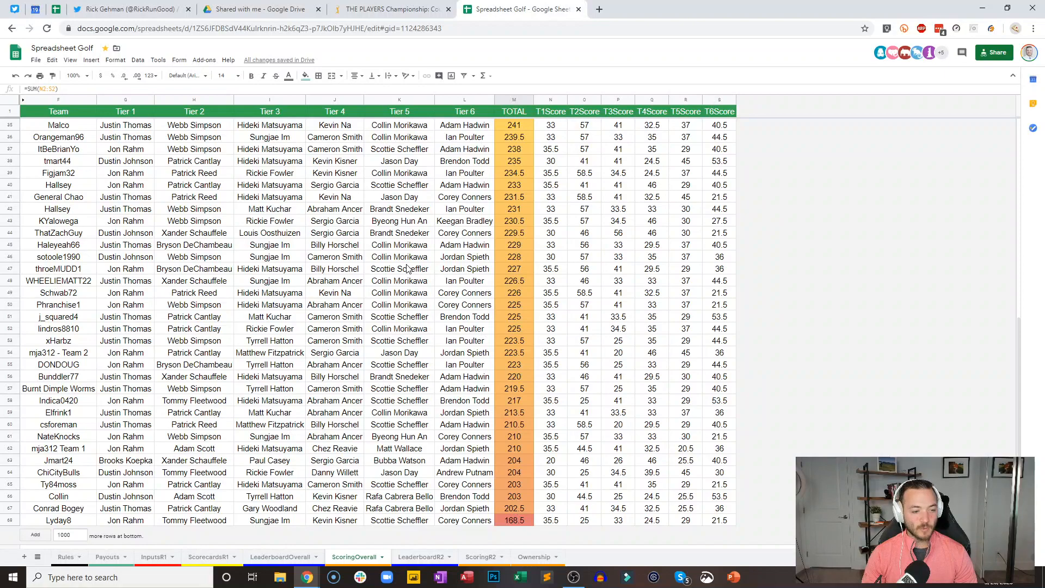
{"action": "scroll", "coordinate": [269, 443], "scroll_direction": "up", "scroll_amount": 1}
{"action": "left_click_drag", "start_coordinate": [89, 268], "coordinate": [718, 273]}
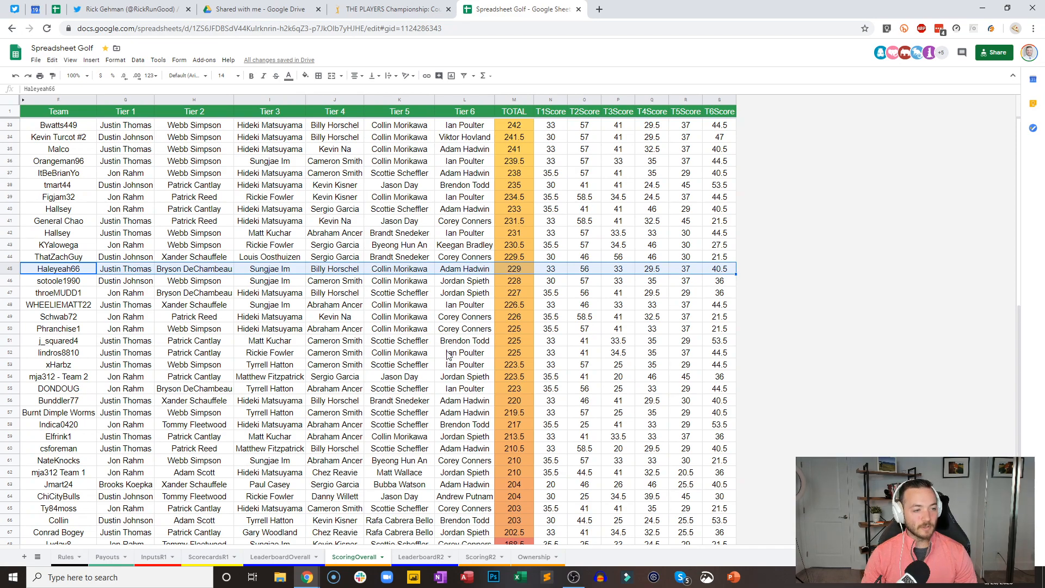
{"action": "scroll", "coordinate": [203, 324], "scroll_direction": "down", "scroll_amount": 1}
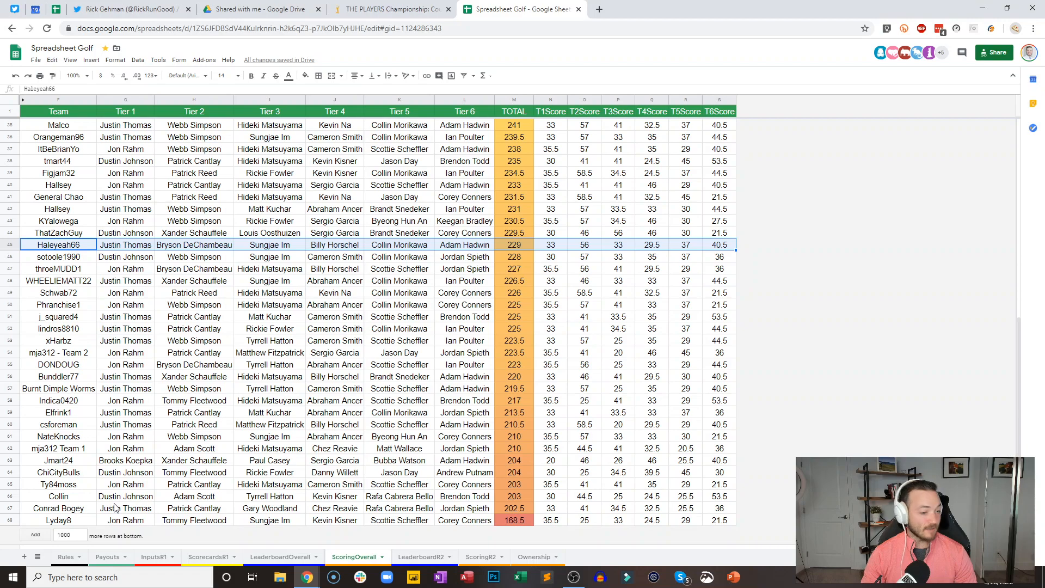
{"action": "scroll", "coordinate": [109, 447], "scroll_direction": "up", "scroll_amount": 3}
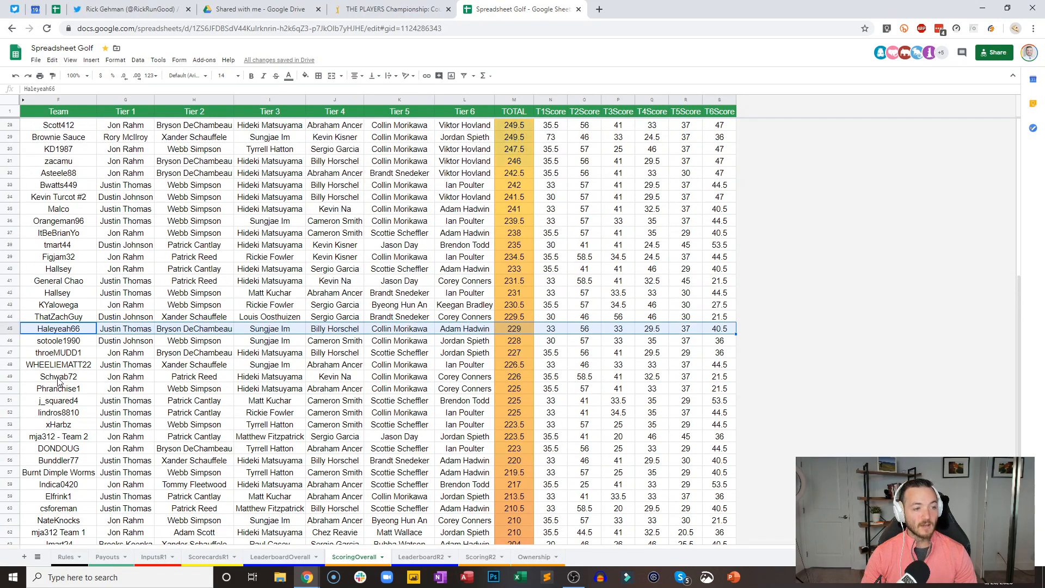
{"action": "scroll", "coordinate": [210, 333], "scroll_direction": "up", "scroll_amount": 9}
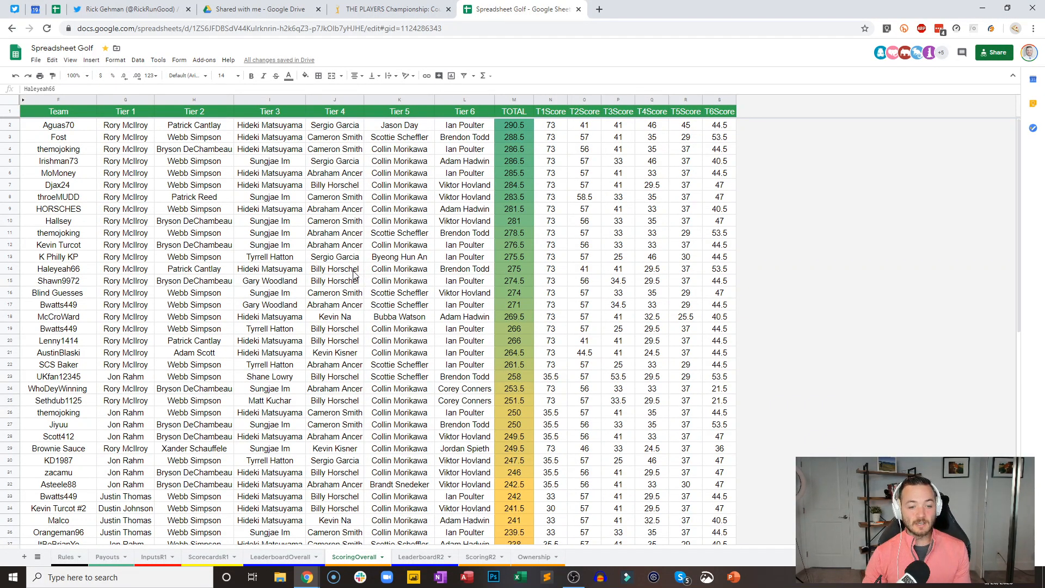
Switch to THE PLAYERS course page, view the hole #7 description and scoring percentages, and return to the Spreadsheet Golf file.
{"action": "left_click", "coordinate": [381, 9]}
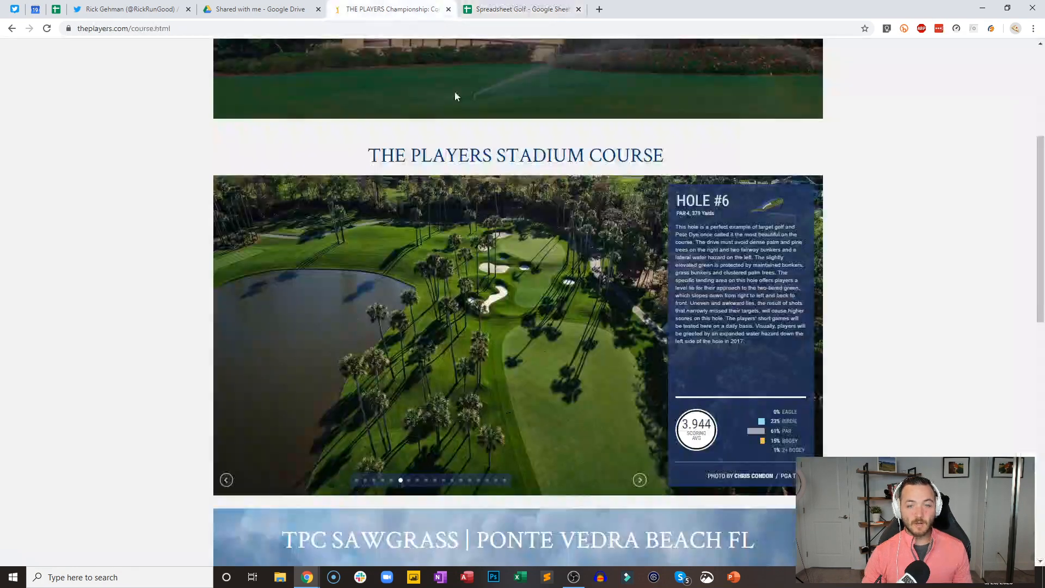
{"action": "left_click", "coordinate": [641, 480]}
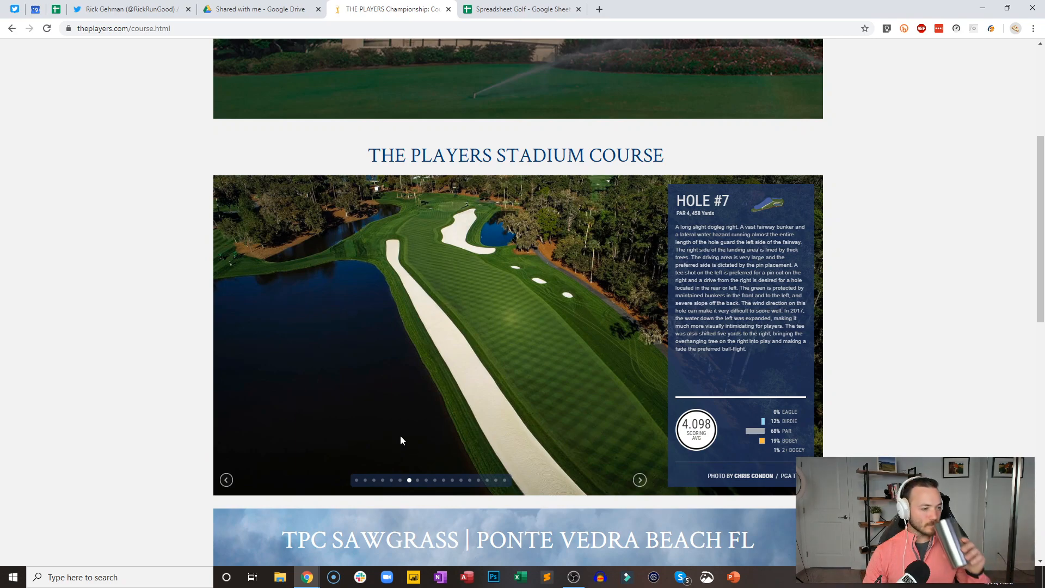
{"action": "left_click", "coordinate": [495, 9]}
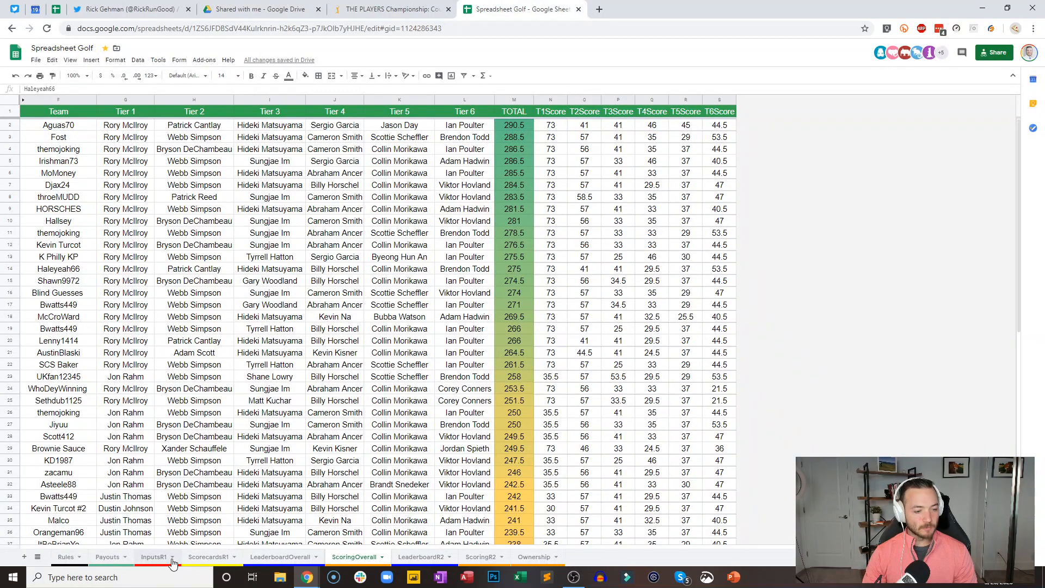
Enter =RANDBETWEEN(1,100) as Rory McIlroy's hole 7 number in the InputsR1 sheet.
{"action": "left_click", "coordinate": [154, 556]}
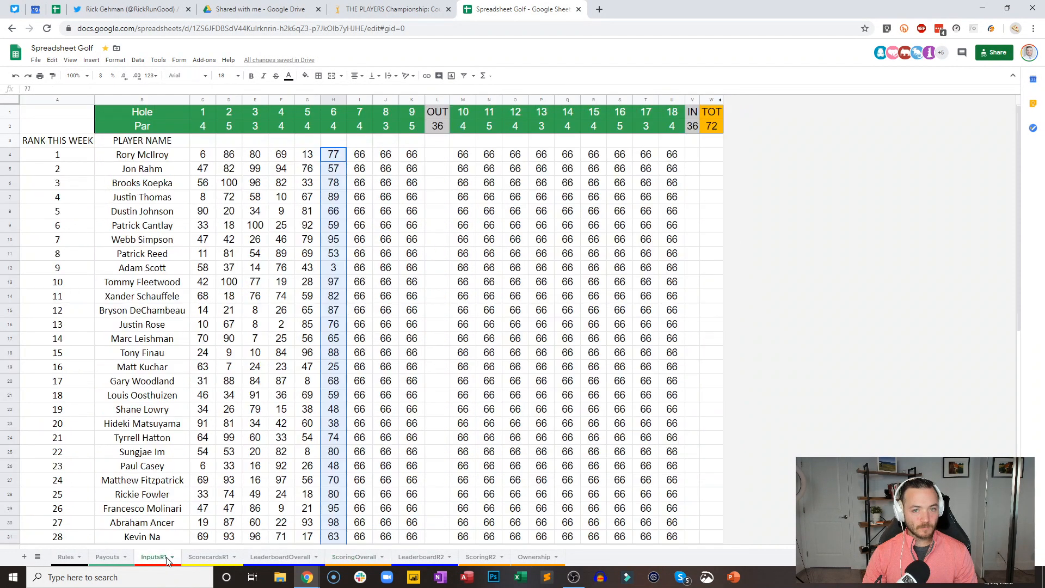
{"action": "left_click", "coordinate": [360, 155]}
{"action": "type", "text": "=rand"}
{"action": "key", "text": "Down"}
{"action": "key", "text": "Down"}
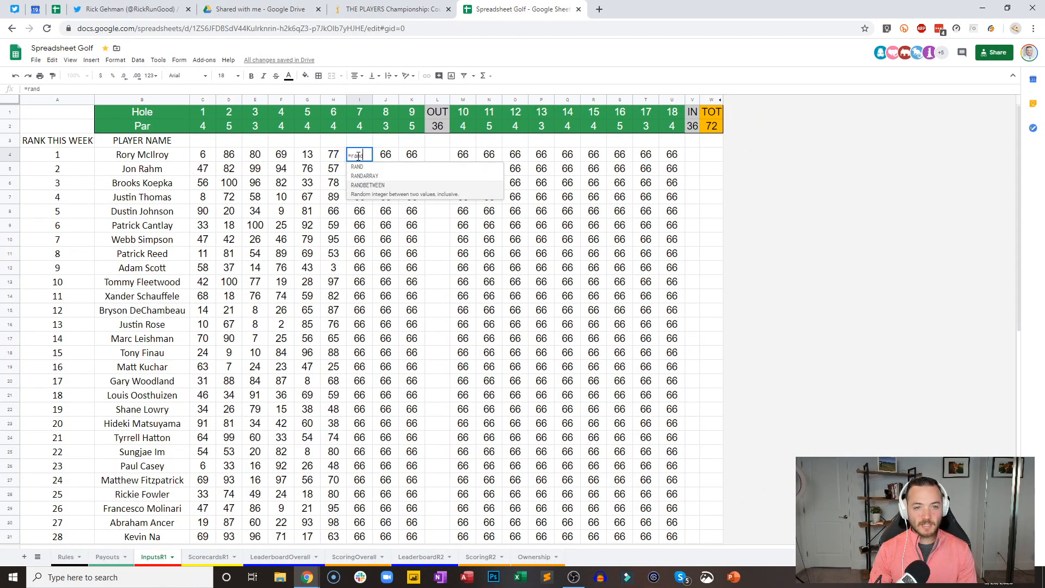
{"action": "key", "text": "Tab"}
{"action": "type", "text": "1,10"}
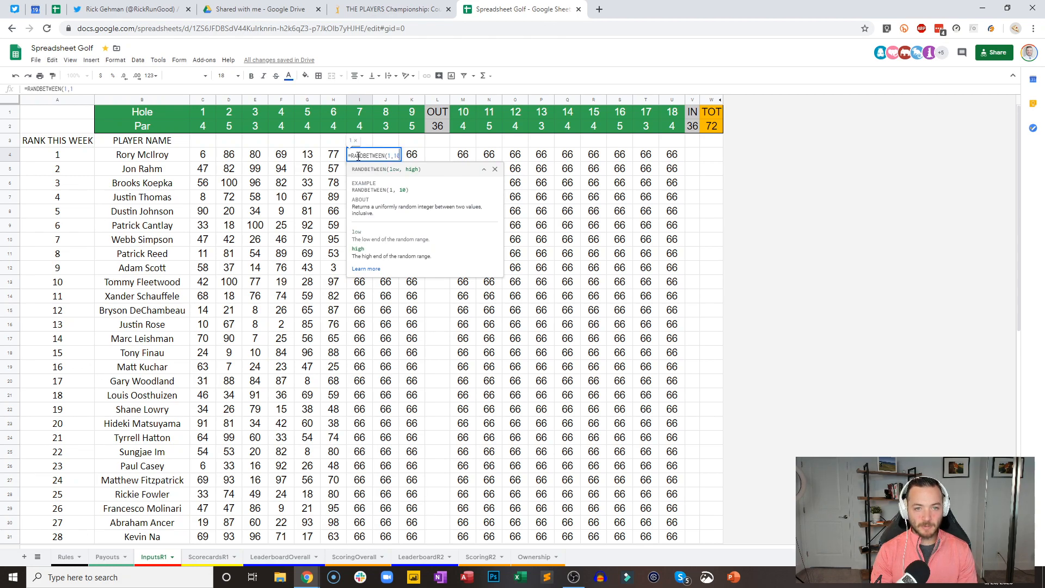
{"action": "type", "text": "0"}
{"action": "key", "text": "Return"}
Fill the hole 7 random formula down for all players in InputsR1 and replace the formulas with their values.
{"action": "left_click", "coordinate": [358, 156]}
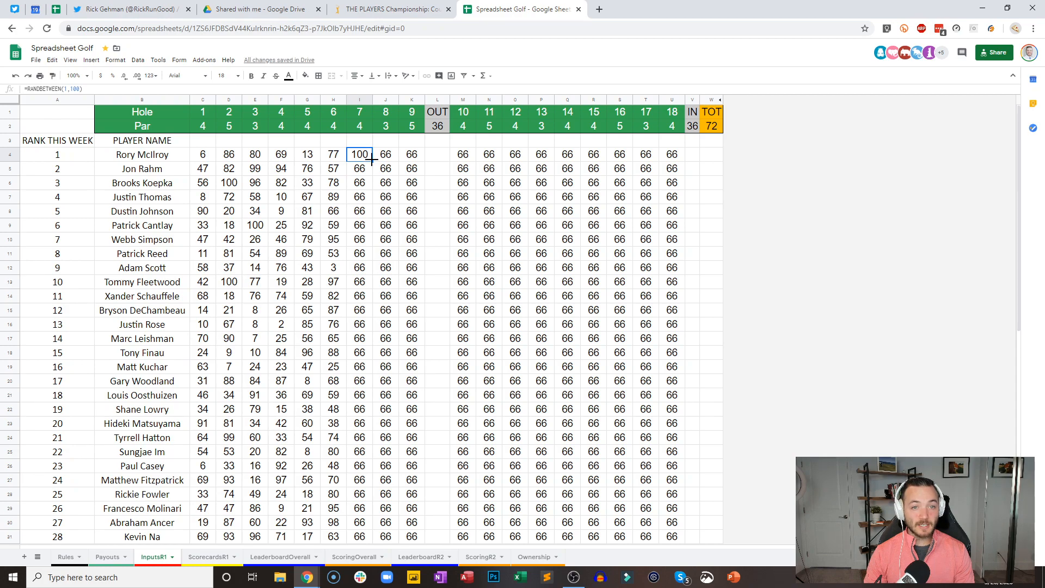
{"action": "left_click_drag", "start_coordinate": [374, 162], "coordinate": [359, 433]}
{"action": "scroll", "coordinate": [375, 174], "scroll_direction": "down", "scroll_amount": 5}
{"action": "scroll", "coordinate": [359, 327], "scroll_direction": "up", "scroll_amount": 10}
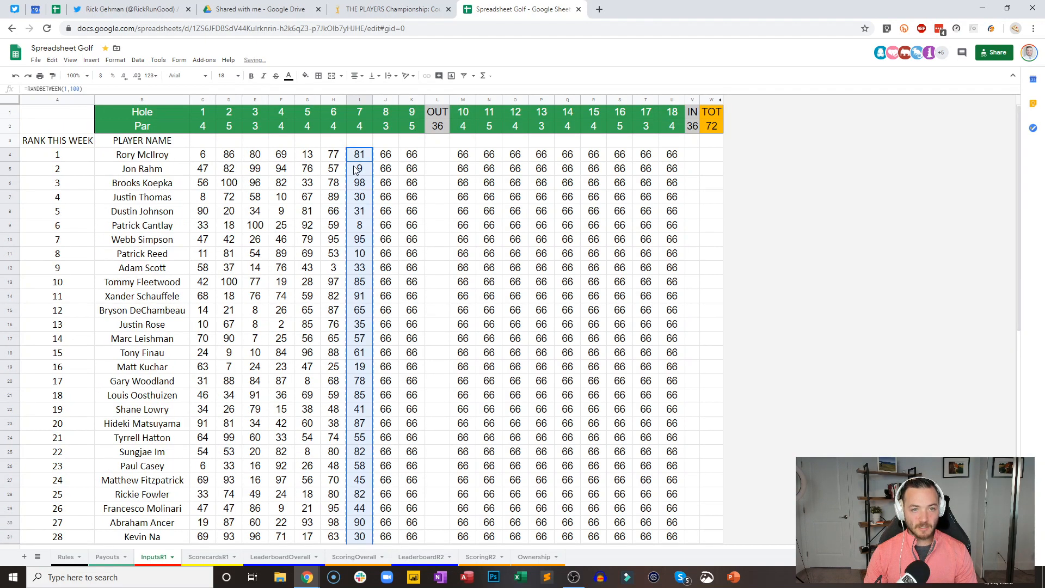
{"action": "right_click", "coordinate": [352, 162]}
{"action": "mouse_move", "coordinate": [397, 205]}
{"action": "left_click", "coordinate": [478, 217]}
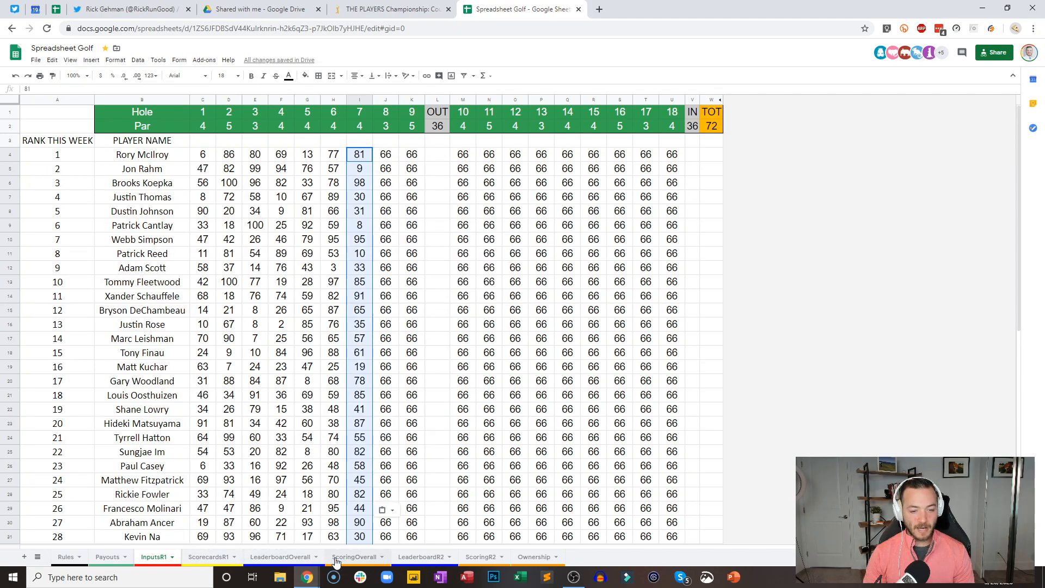
Sort A3:AF57 in LeaderboardOverall by Pos from A to Z, treating the first row as a header.
{"action": "left_click", "coordinate": [283, 557]}
{"action": "left_click", "coordinate": [25, 140]}
{"action": "left_click_drag", "start_coordinate": [26, 140], "coordinate": [629, 539]}
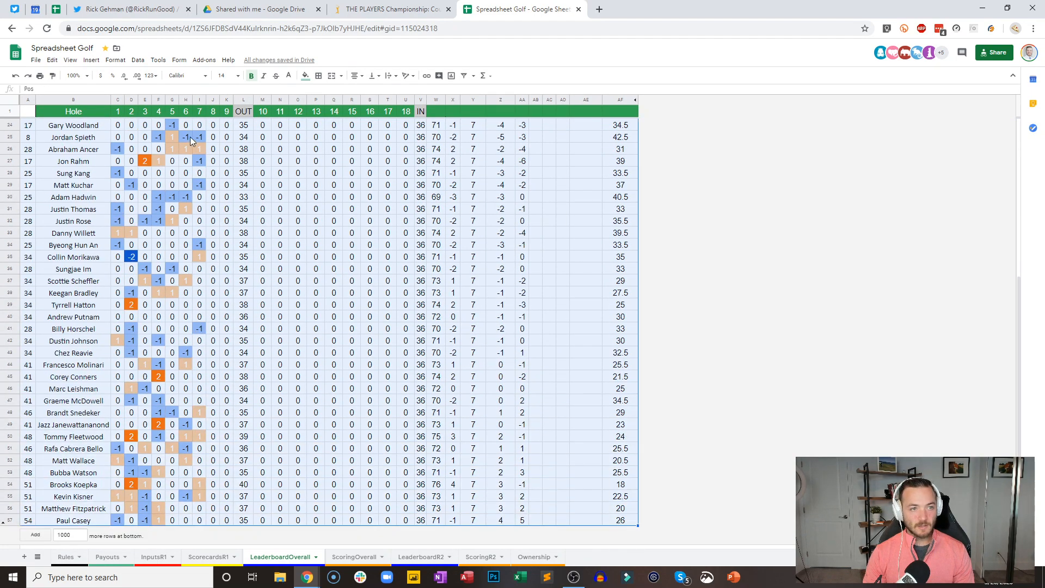
{"action": "left_click", "coordinate": [138, 59]}
{"action": "left_click", "coordinate": [174, 144]}
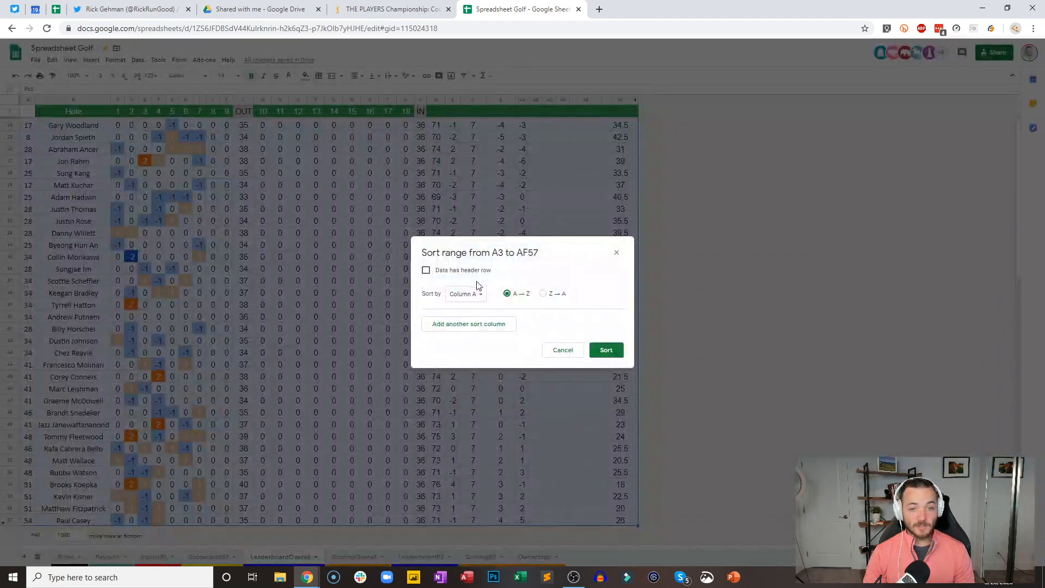
{"action": "left_click", "coordinate": [474, 271]}
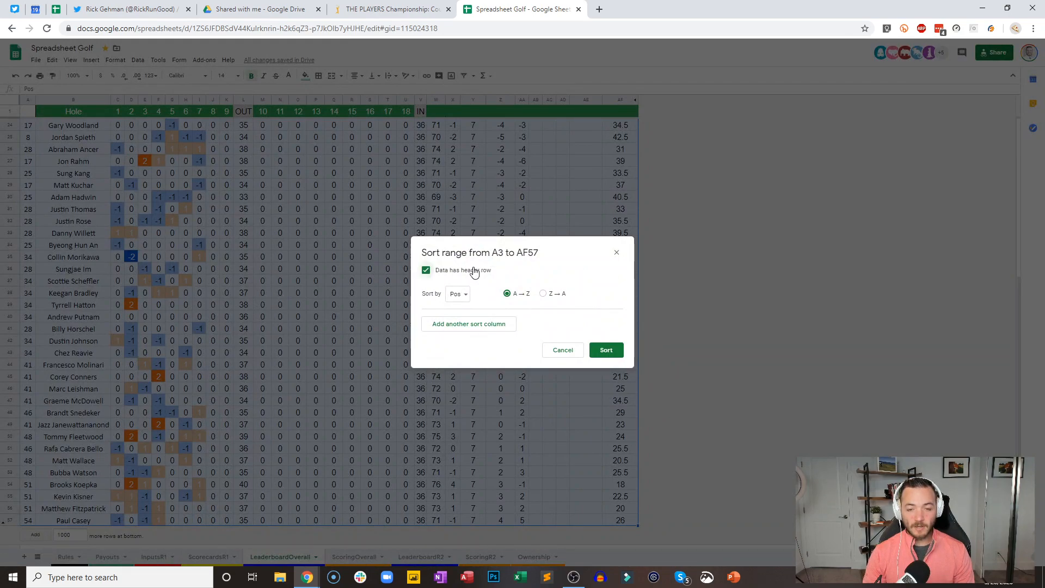
{"action": "left_click", "coordinate": [607, 351]}
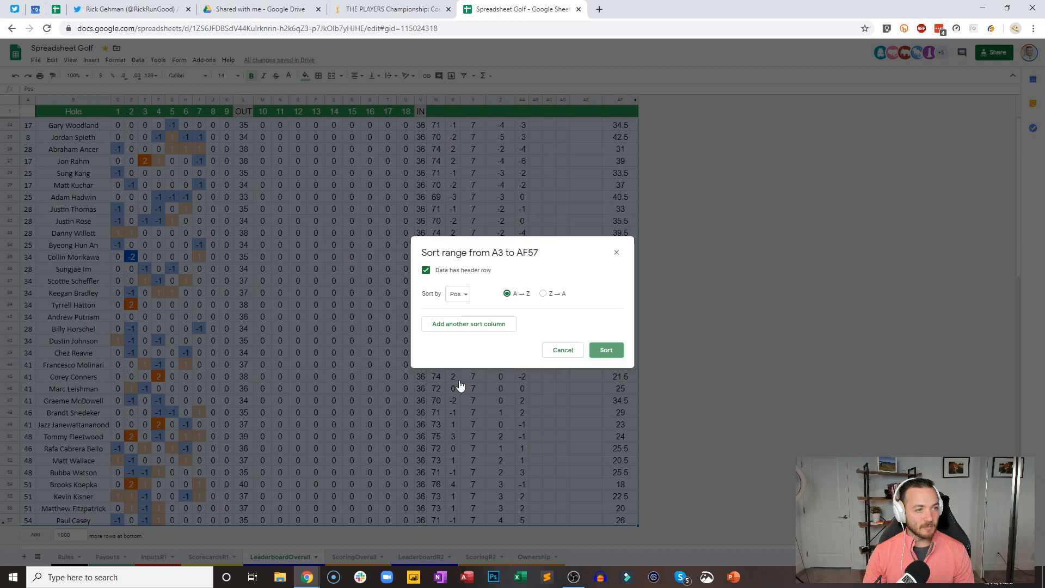
{"action": "scroll", "coordinate": [409, 330], "scroll_direction": "up", "scroll_amount": 7}
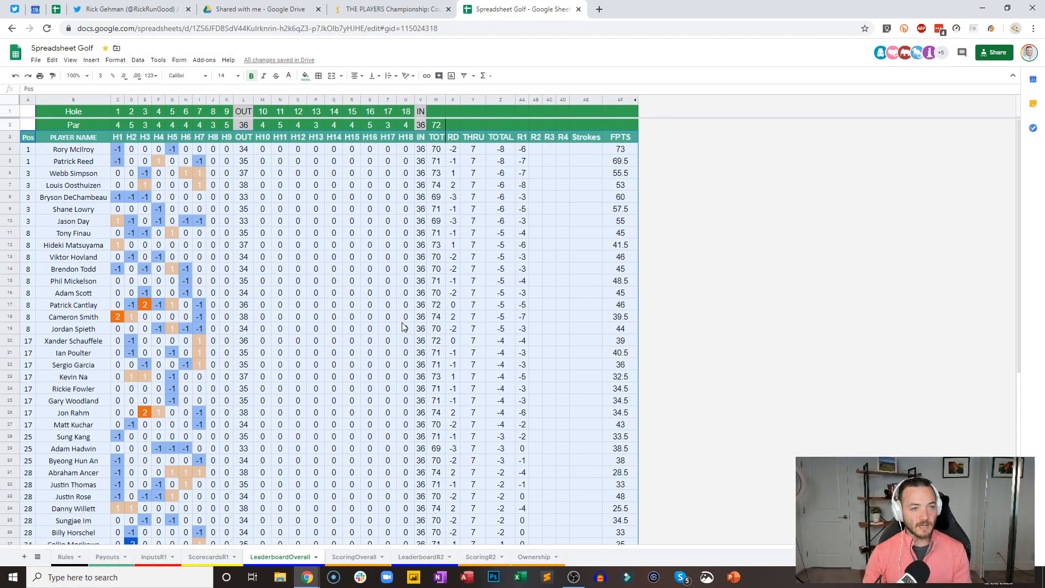
{"action": "left_click", "coordinate": [335, 261]}
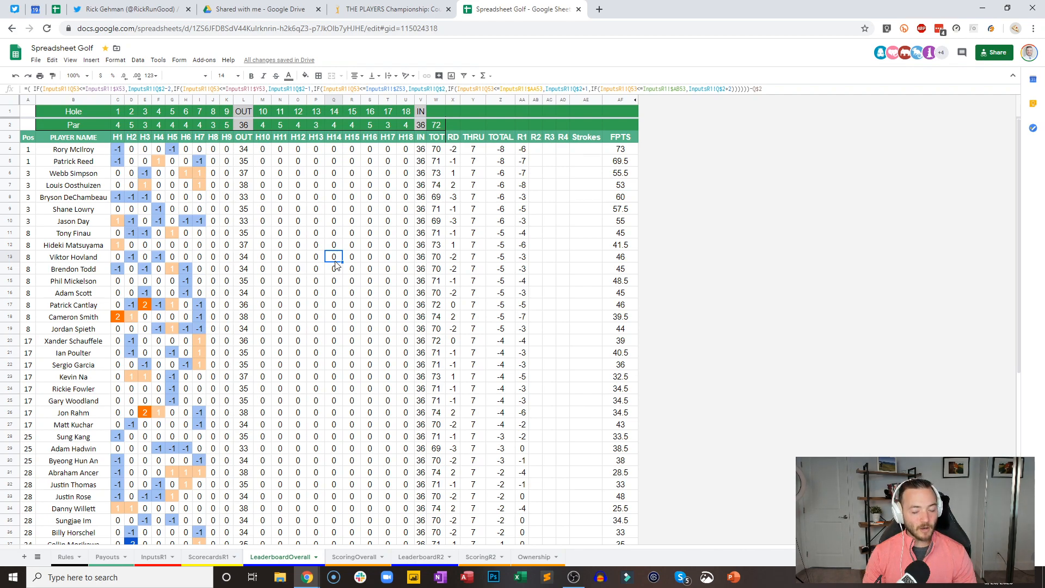
Recheck the hole #7 details on THE PLAYERS course page and review the third-place totals in LeaderboardOverall.
{"action": "left_click", "coordinate": [372, 8]}
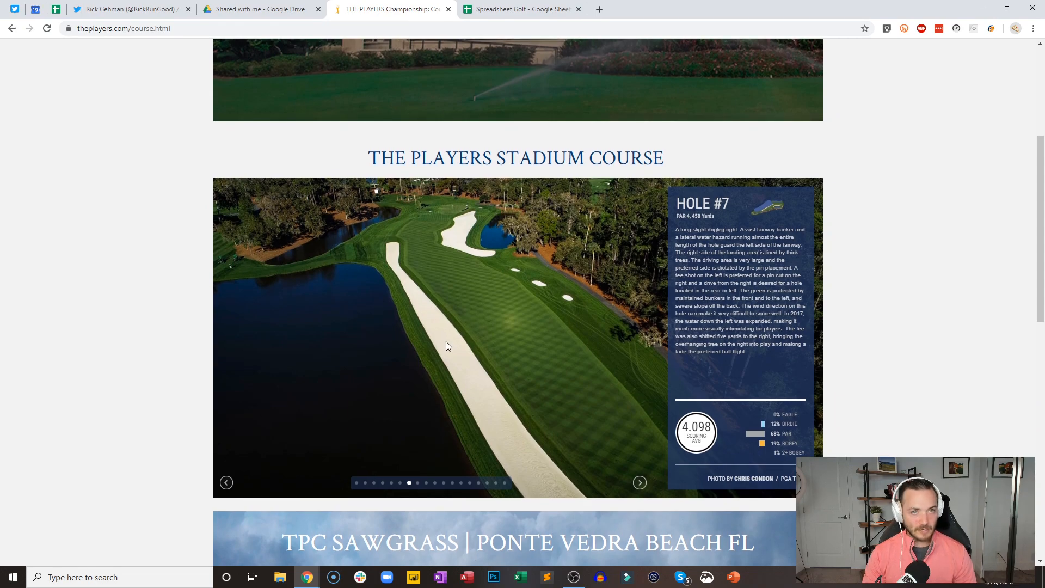
{"action": "left_click", "coordinate": [479, 5]}
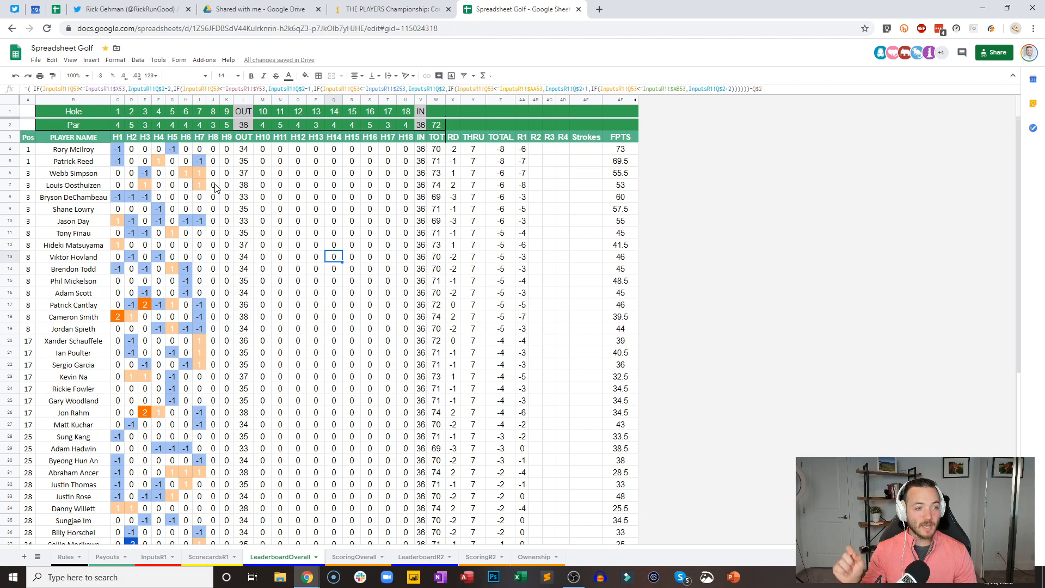
{"action": "left_click_drag", "start_coordinate": [510, 173], "coordinate": [504, 222]}
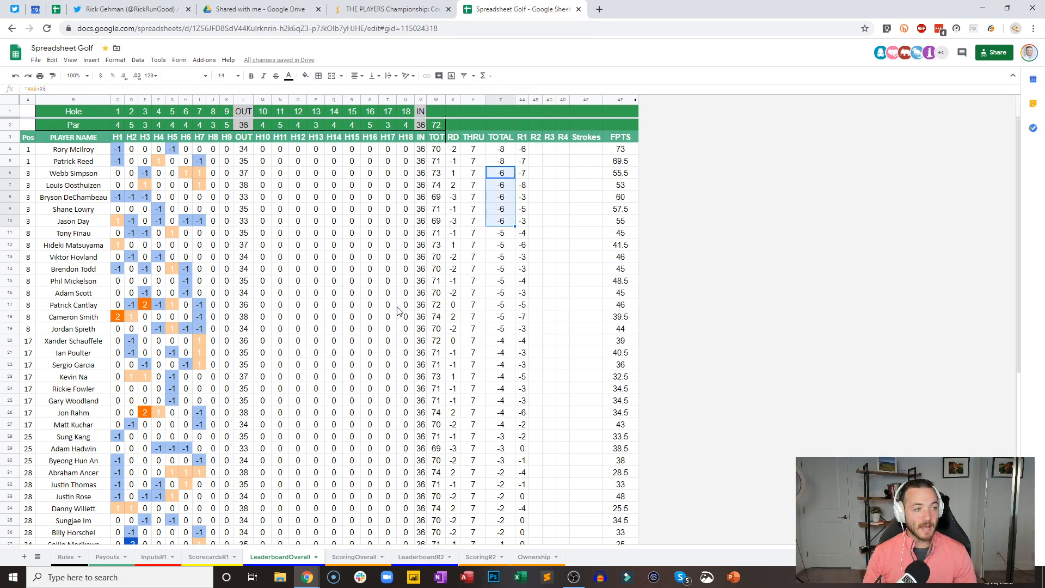
Switch to THE PLAYERS course page, view the hole #8 description and scoring percentages, and return to the Spreadsheet Golf file.
{"action": "left_click", "coordinate": [417, 9]}
{"action": "left_click", "coordinate": [640, 484]}
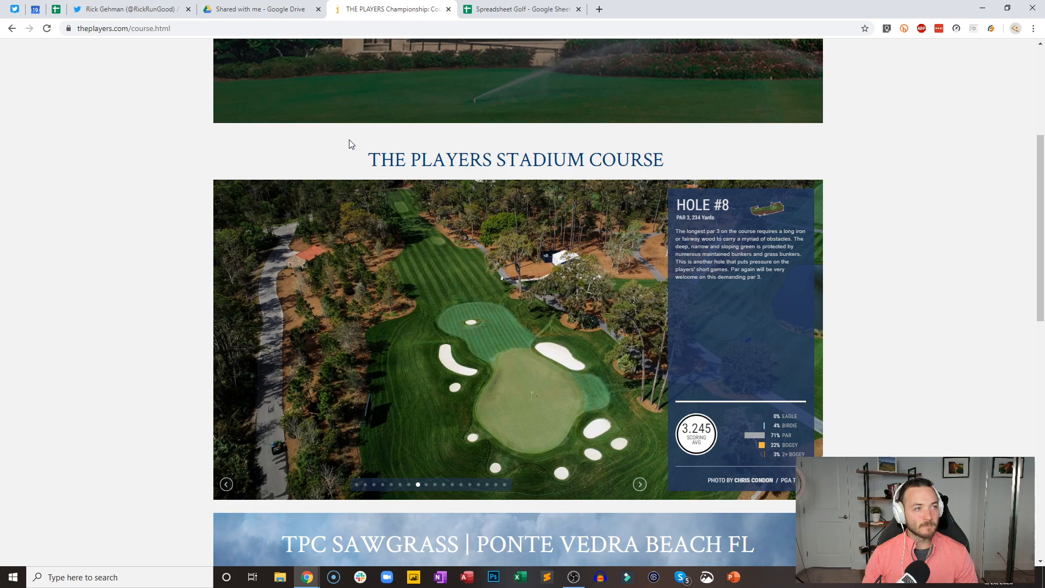
{"action": "left_click", "coordinate": [531, 7]}
Enter =RANDBETWEEN(1,100) as Rory McIlroy's hole 8 number in the InputsR1 sheet.
{"action": "left_click", "coordinate": [149, 558]}
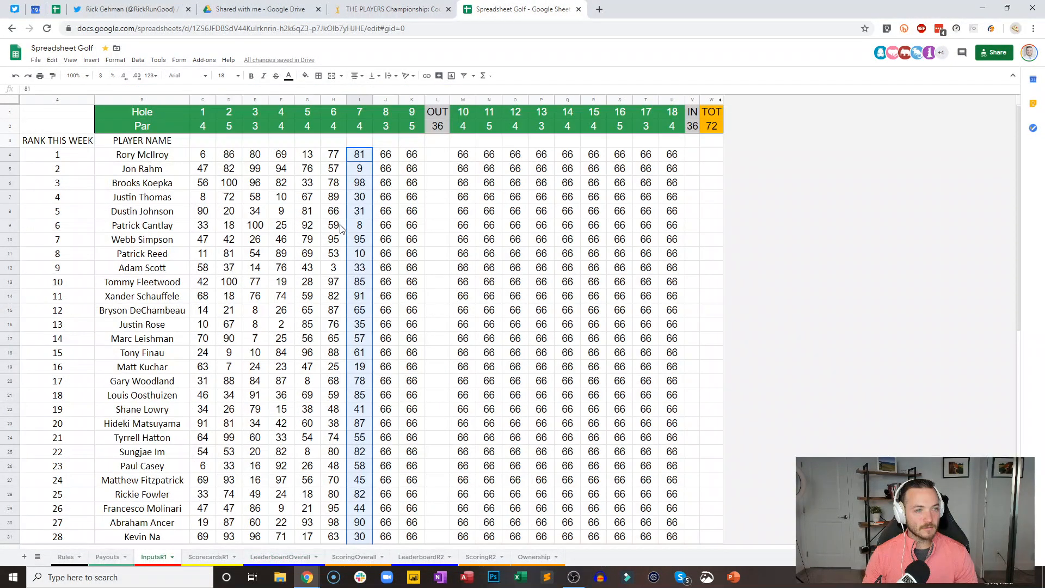
{"action": "left_click", "coordinate": [389, 158]}
{"action": "type", "text": "=rand"}
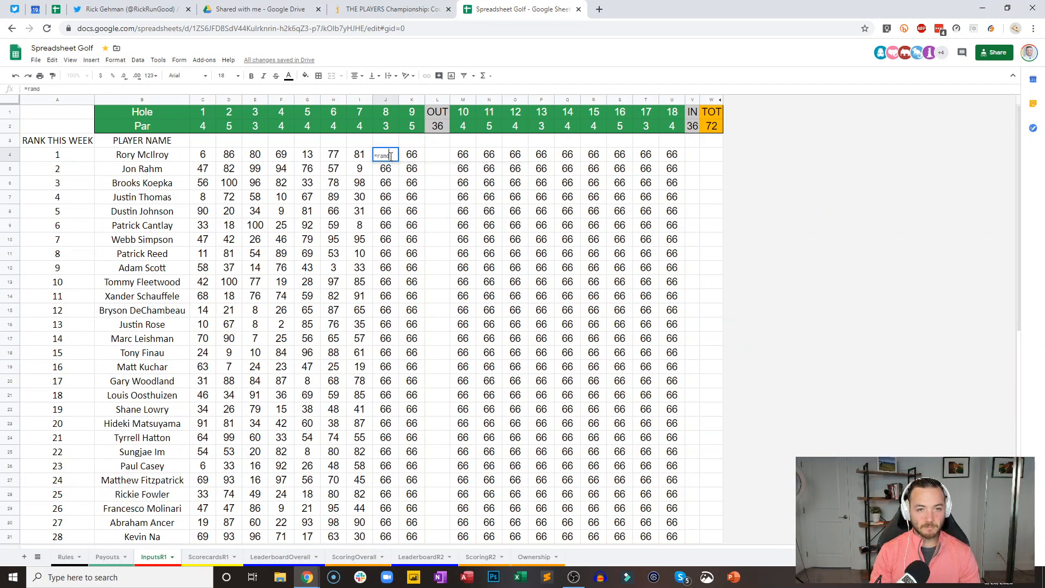
{"action": "key", "text": "BackSpace"}
{"action": "key", "text": "Down"}
{"action": "key", "text": "Down"}
{"action": "key", "text": "Down"}
{"action": "key", "text": "Down"}
{"action": "key", "text": "Down"}
{"action": "key", "text": "Down"}
{"action": "key", "text": "Down"}
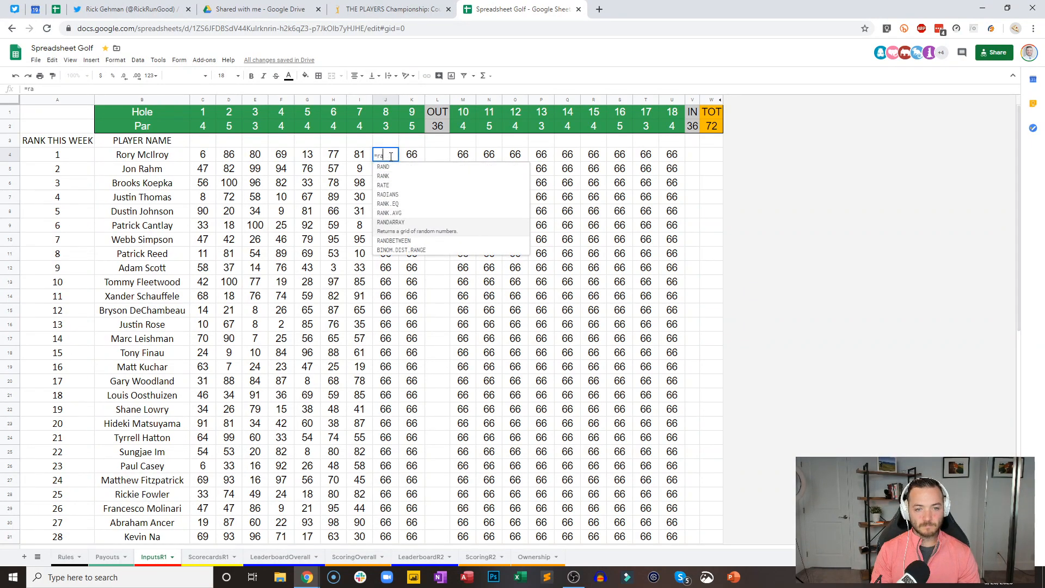
{"action": "key", "text": "Tab"}
{"action": "type", "text": "1,100"}
{"action": "key", "text": "Return"}
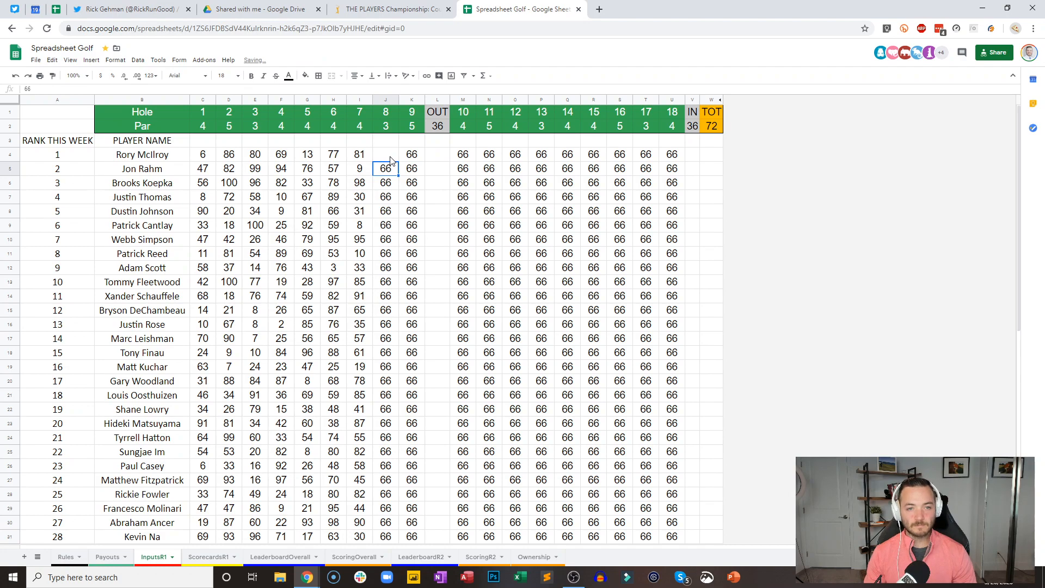
Fill the hole 8 random formula down for all players in InputsR1 and replace the formulas with their values.
{"action": "scroll", "coordinate": [410, 315], "scroll_direction": "down", "scroll_amount": 4}
{"action": "left_click_drag", "start_coordinate": [399, 161], "coordinate": [408, 457]}
{"action": "scroll", "coordinate": [427, 330], "scroll_direction": "up", "scroll_amount": 6}
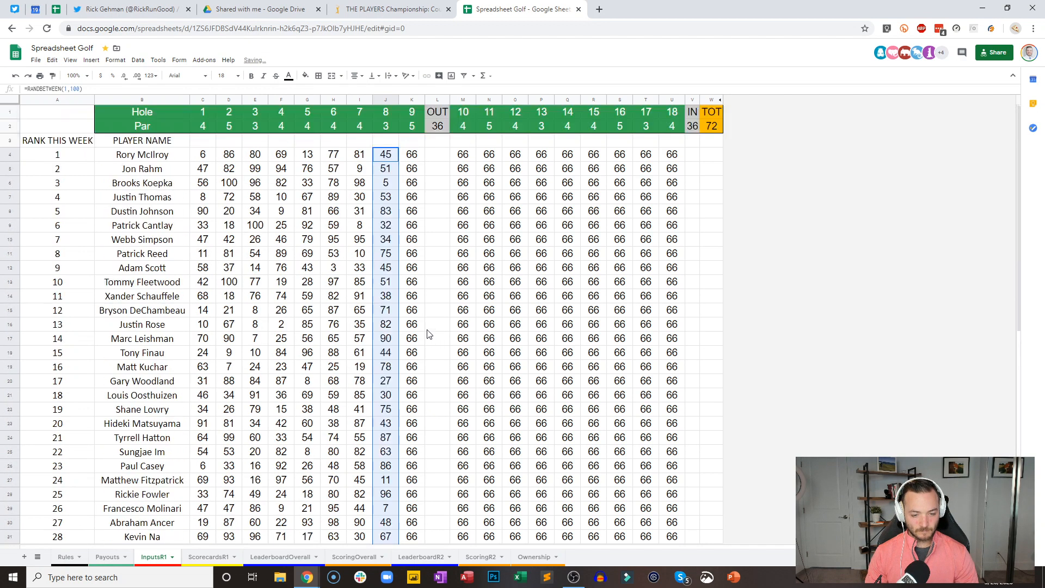
{"action": "key", "text": "ctrl+c"}
{"action": "right_click", "coordinate": [380, 160]}
{"action": "mouse_move", "coordinate": [430, 209]}
{"action": "left_click", "coordinate": [512, 212]}
Re-sort the LeaderboardOverall range from the header row to the last player by Pos from A to Z for hole 8.
{"action": "left_click", "coordinate": [280, 557]}
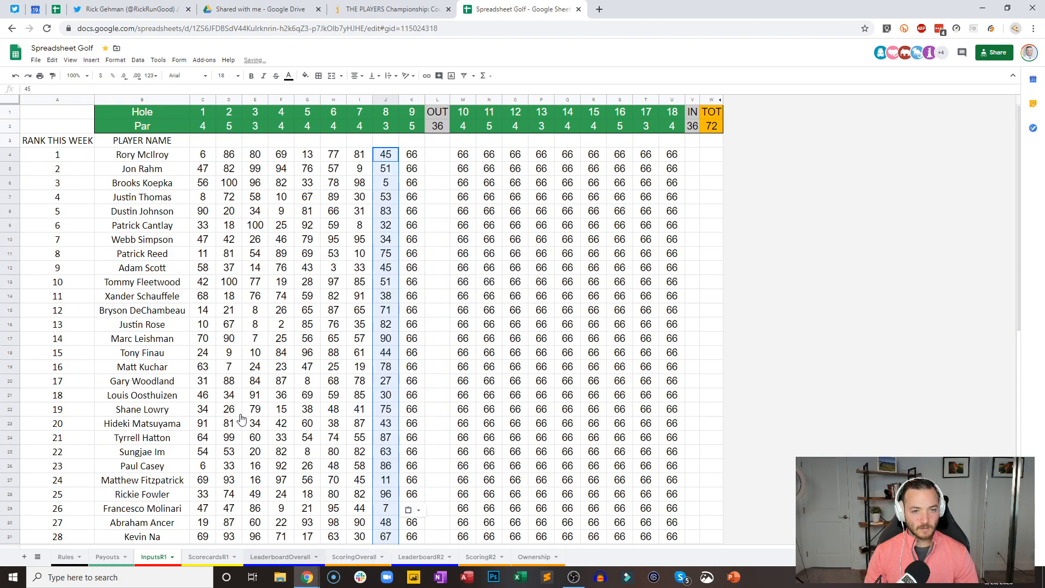
{"action": "left_click_drag", "start_coordinate": [30, 141], "coordinate": [632, 537]}
{"action": "left_click", "coordinate": [138, 60]}
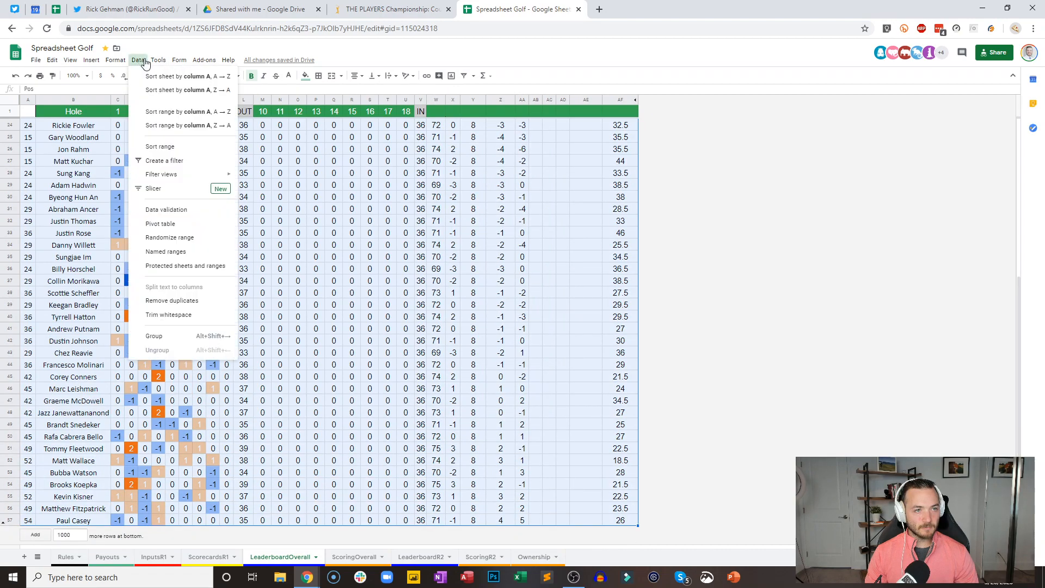
{"action": "left_click", "coordinate": [179, 146]}
{"action": "left_click", "coordinate": [467, 270]}
{"action": "left_click", "coordinate": [609, 352]}
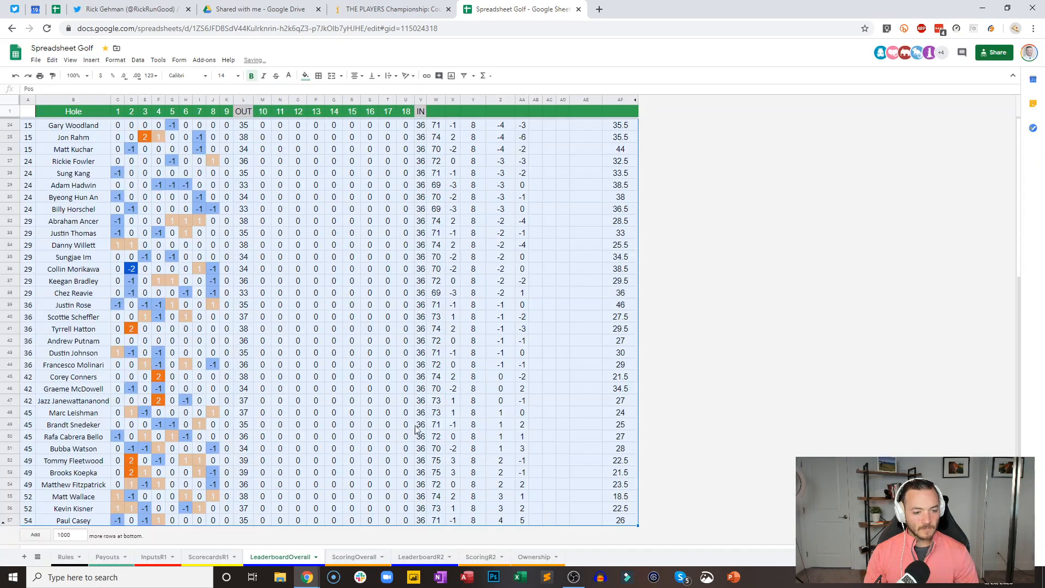
{"action": "left_click", "coordinate": [372, 449]}
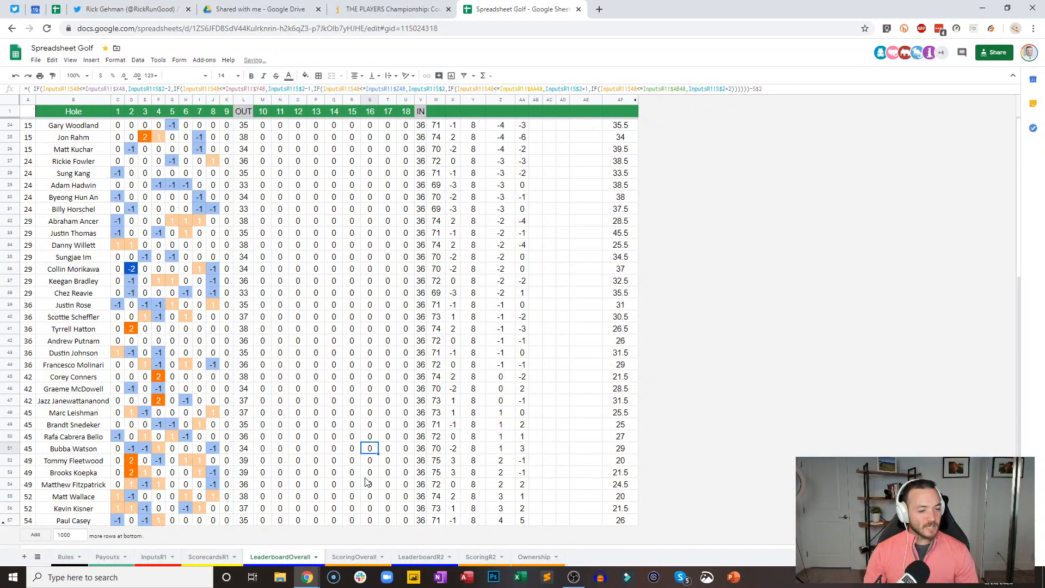
Review the lower standings' hole 8 scores in LeaderboardOverall, plus Collin Morikawa's hole 7 score and Billy Horschel's scores through eight holes.
{"action": "left_click_drag", "start_coordinate": [214, 521], "coordinate": [172, 524]}
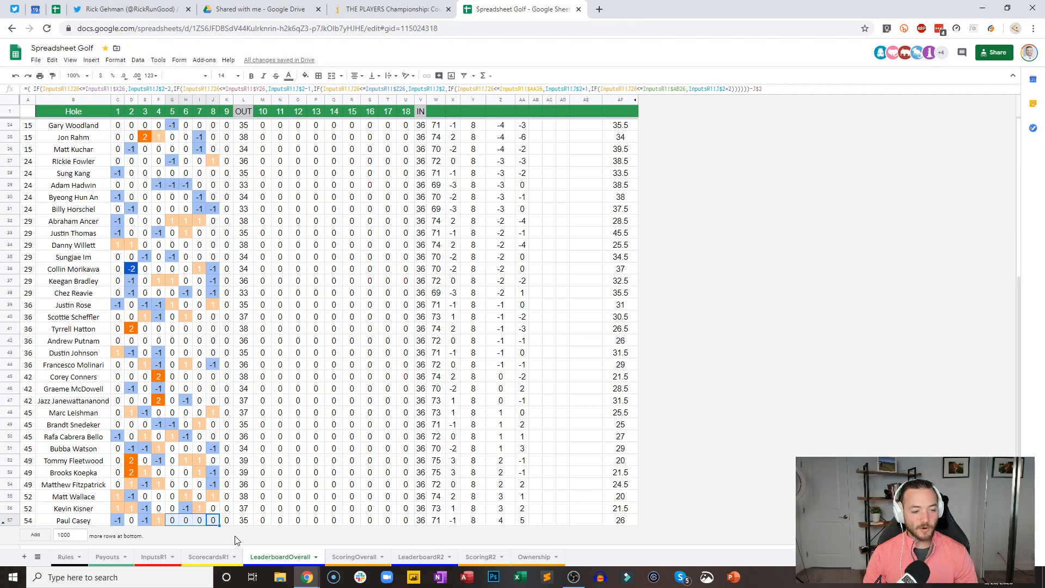
{"action": "left_click", "coordinate": [214, 473]}
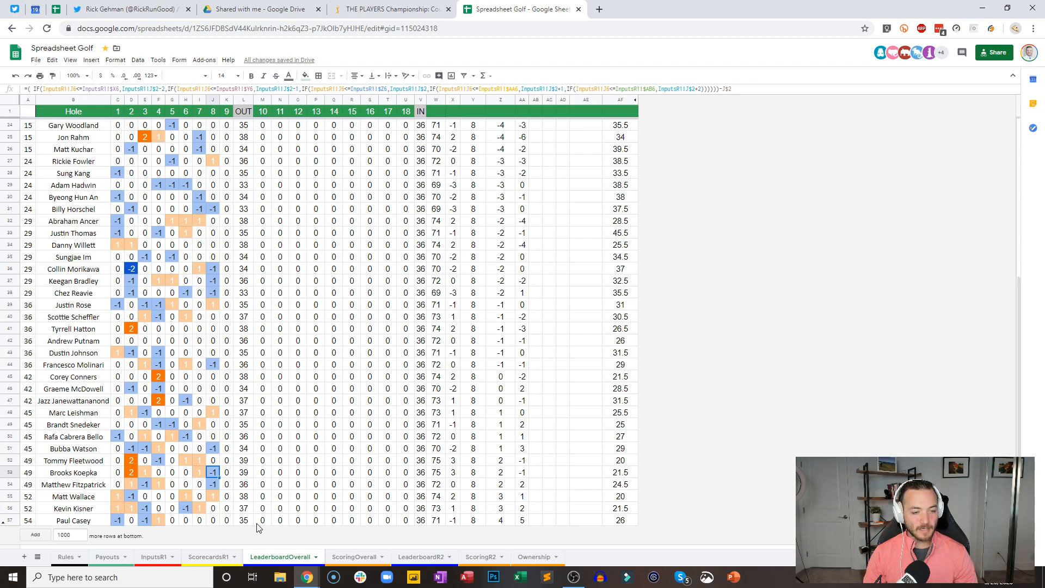
{"action": "left_click", "coordinate": [213, 449]}
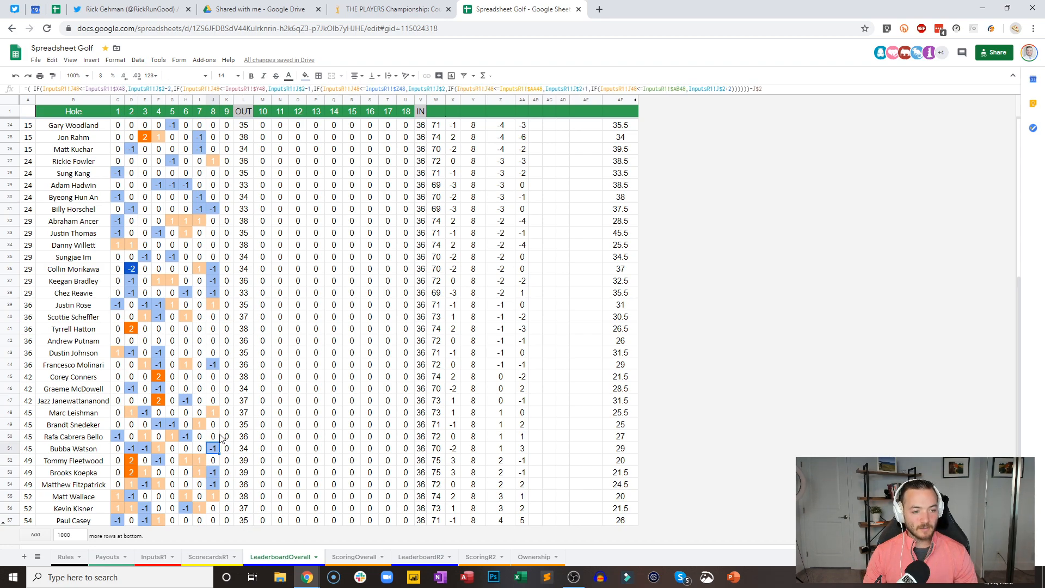
{"action": "left_click", "coordinate": [214, 368]}
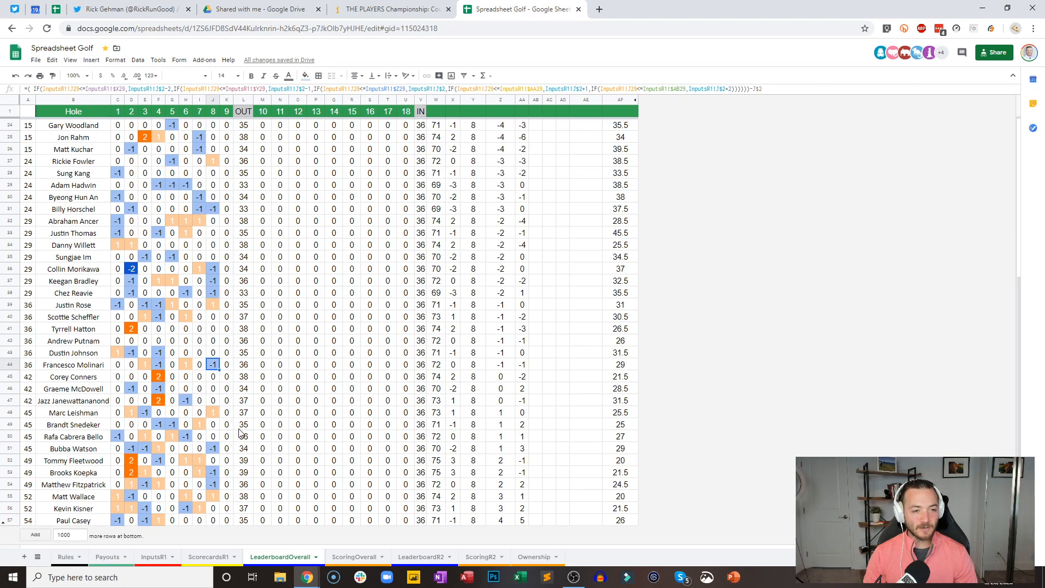
{"action": "scroll", "coordinate": [199, 339], "scroll_direction": "up", "scroll_amount": 2}
{"action": "left_click", "coordinate": [199, 305]}
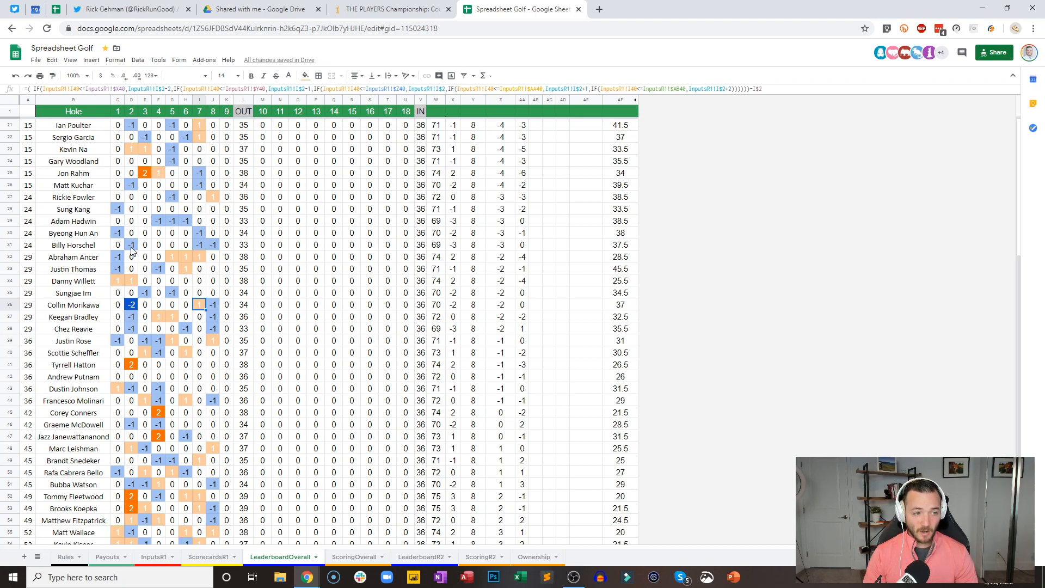
{"action": "left_click_drag", "start_coordinate": [123, 246], "coordinate": [213, 245]}
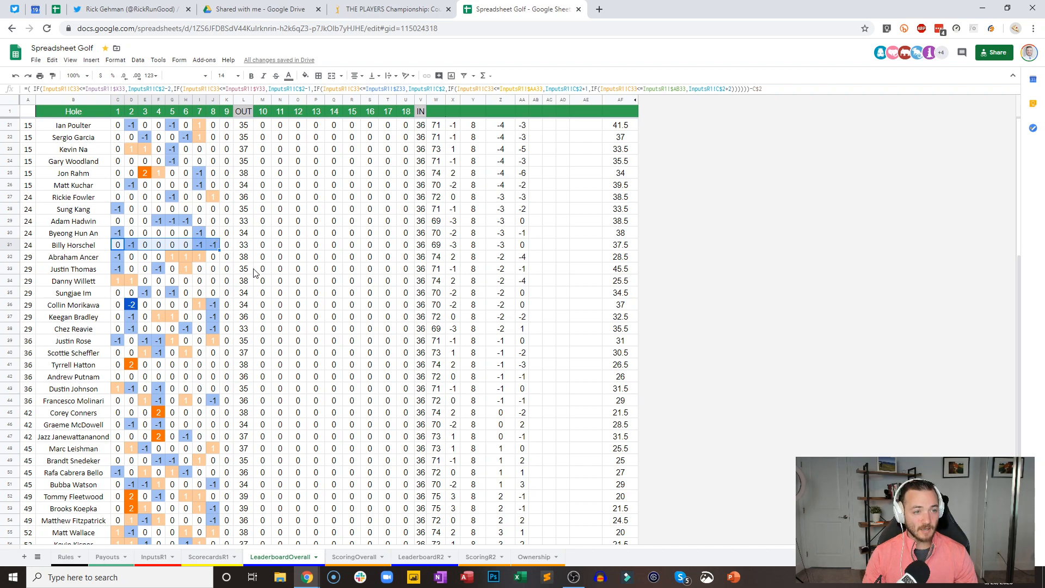
Review the hole 8 scores of the leading players from Rory McIlroy down to Jordan Spieth.
{"action": "scroll", "coordinate": [254, 272], "scroll_direction": "up", "scroll_amount": 1}
{"action": "scroll", "coordinate": [255, 272], "scroll_direction": "up", "scroll_amount": 3}
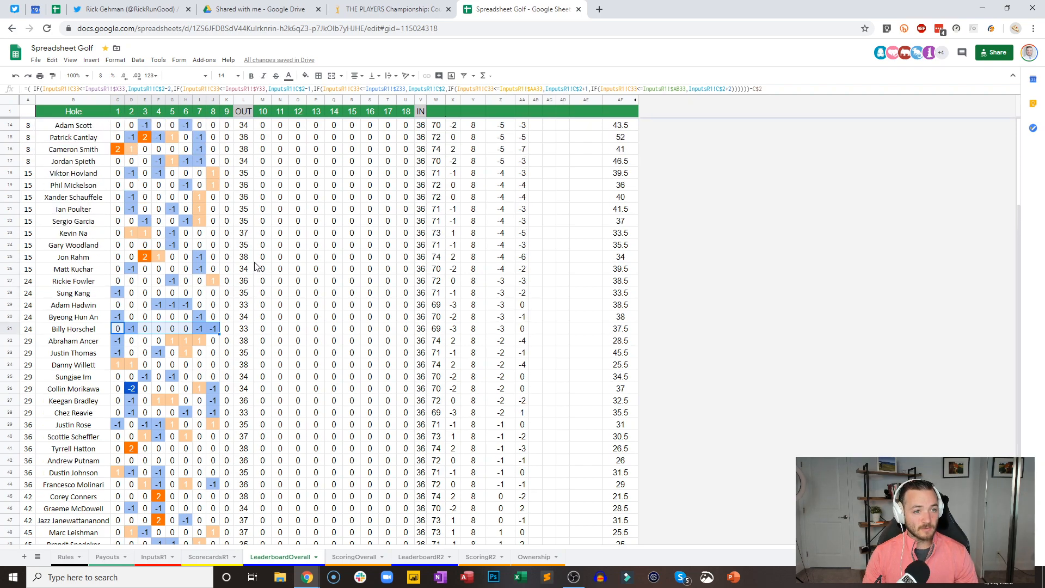
{"action": "scroll", "coordinate": [256, 265], "scroll_direction": "up", "scroll_amount": 2}
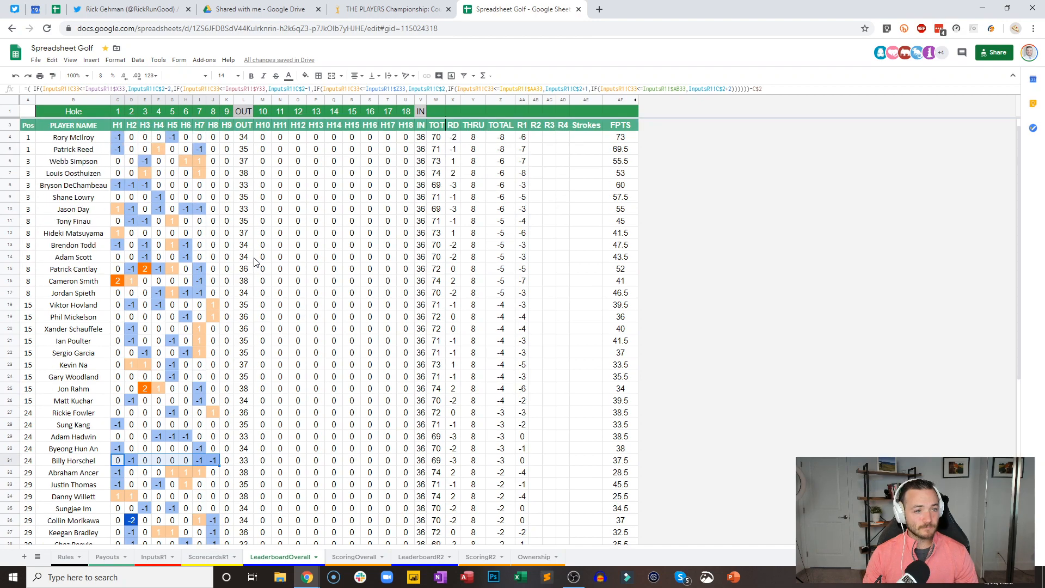
{"action": "left_click_drag", "start_coordinate": [210, 154], "coordinate": [213, 306]}
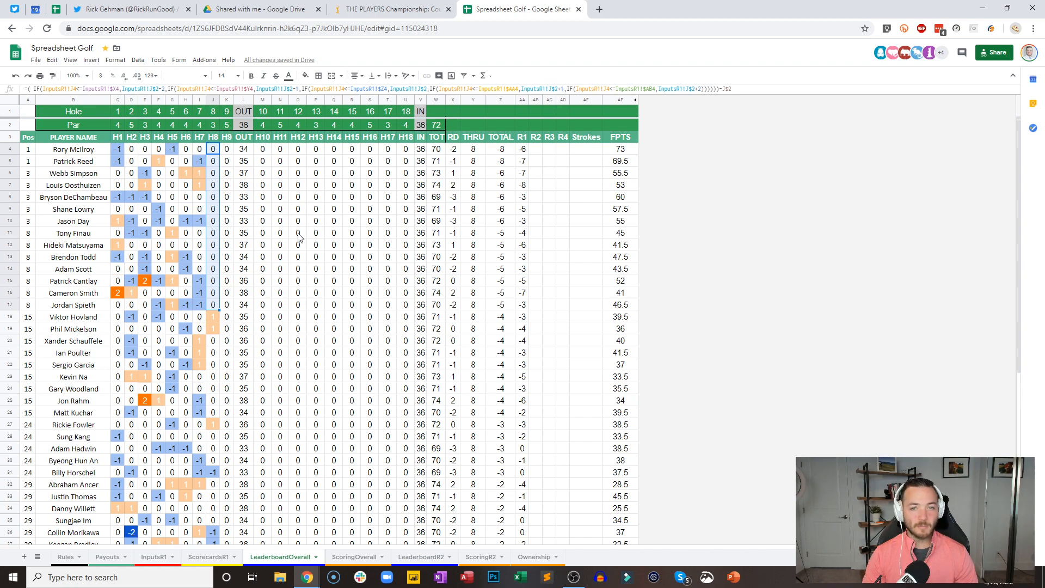
{"action": "scroll", "coordinate": [297, 234], "scroll_direction": "down", "scroll_amount": 1}
{"action": "scroll", "coordinate": [298, 234], "scroll_direction": "up", "scroll_amount": 1}
Freeze LeaderboardOverall up to row 3 and check the header rows while moving through the standings.
{"action": "left_click", "coordinate": [9, 137]}
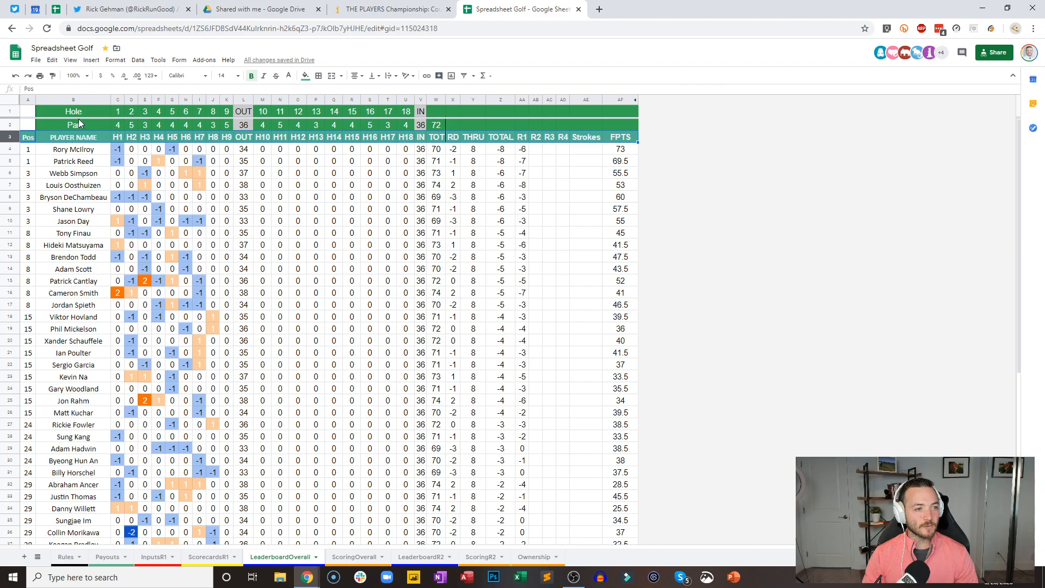
{"action": "left_click", "coordinate": [91, 60]}
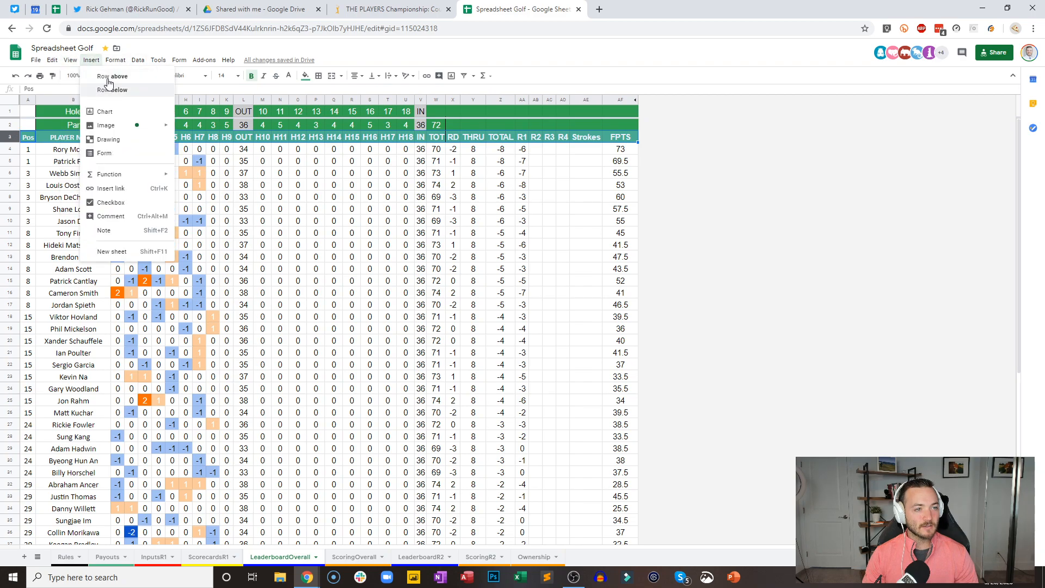
{"action": "mouse_move", "coordinate": [71, 59]}
{"action": "mouse_move", "coordinate": [93, 78]}
{"action": "left_click", "coordinate": [200, 121]}
{"action": "scroll", "coordinate": [120, 136], "scroll_direction": "down", "scroll_amount": 2}
{"action": "scroll", "coordinate": [119, 136], "scroll_direction": "up", "scroll_amount": 2}
{"action": "left_click", "coordinate": [70, 60]}
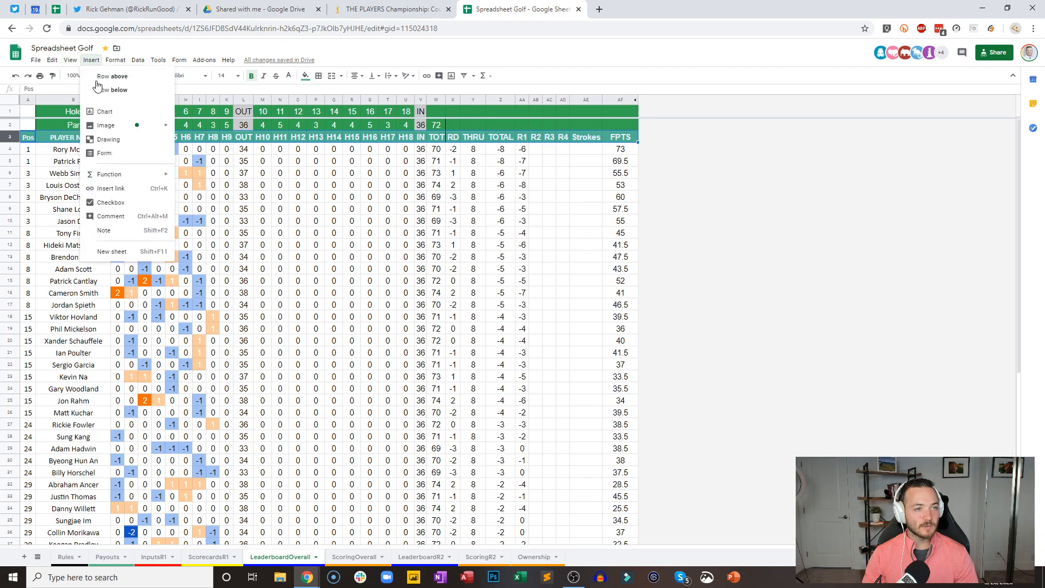
{"action": "mouse_move", "coordinate": [91, 78]}
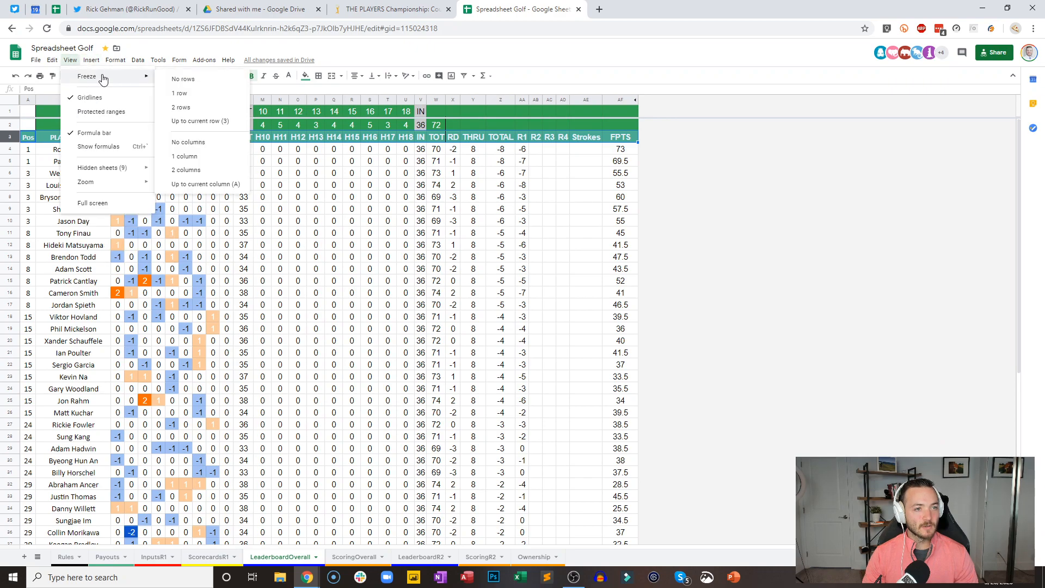
{"action": "left_click", "coordinate": [194, 120]}
{"action": "scroll", "coordinate": [287, 233], "scroll_direction": "down", "scroll_amount": 8}
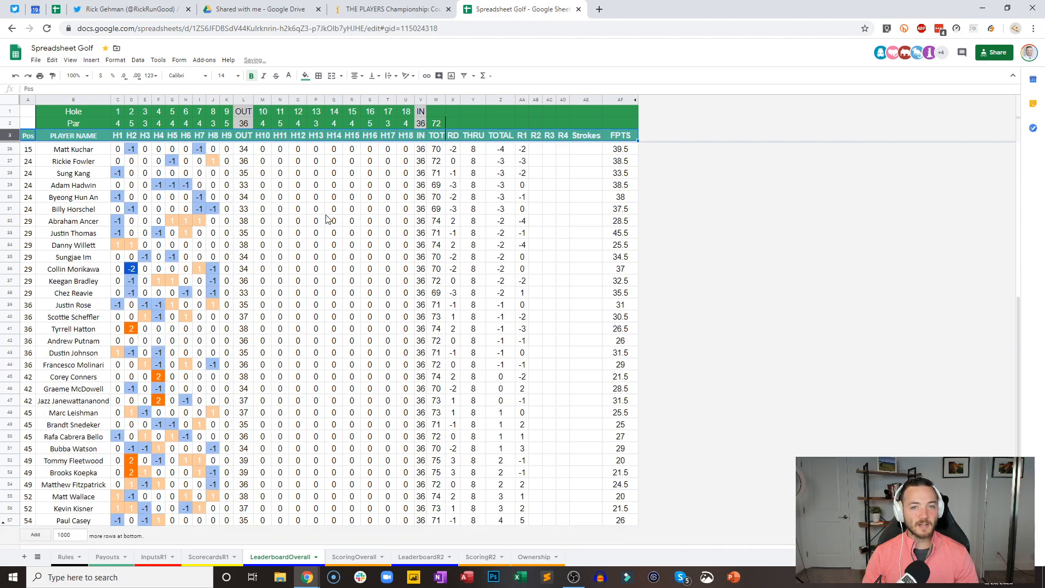
{"action": "scroll", "coordinate": [288, 232], "scroll_direction": "up", "scroll_amount": 8}
{"action": "left_click", "coordinate": [409, 233]}
{"action": "scroll", "coordinate": [462, 174], "scroll_direction": "down", "scroll_amount": 5}
{"action": "scroll", "coordinate": [451, 272], "scroll_direction": "up", "scroll_amount": 5}
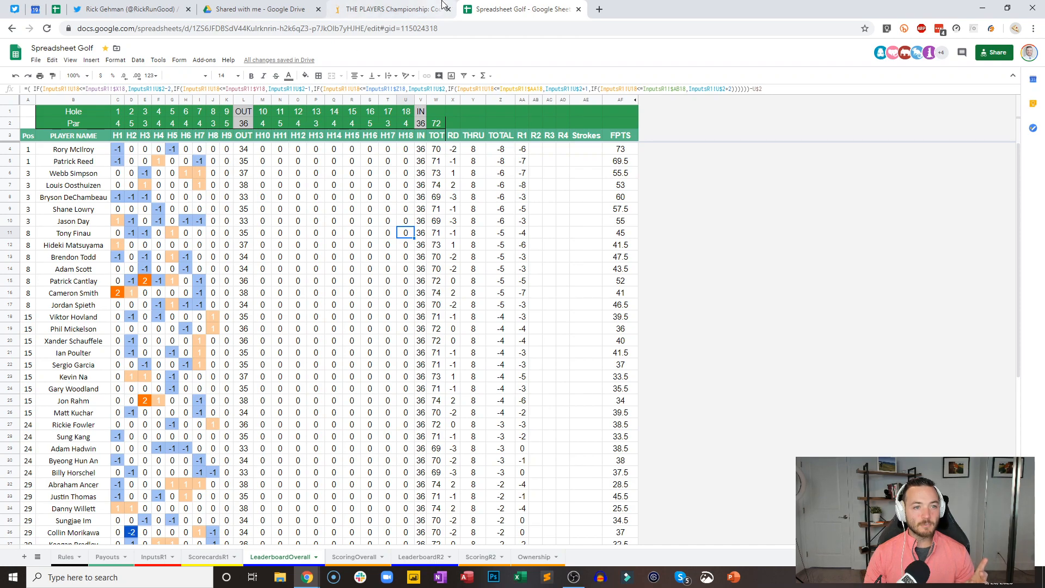
Advance the THE PLAYERS Stadium Course slideshow to hole 9 and review its description and scoring breakdown.
{"action": "left_click", "coordinate": [424, 7]}
{"action": "left_click", "coordinate": [640, 484]}
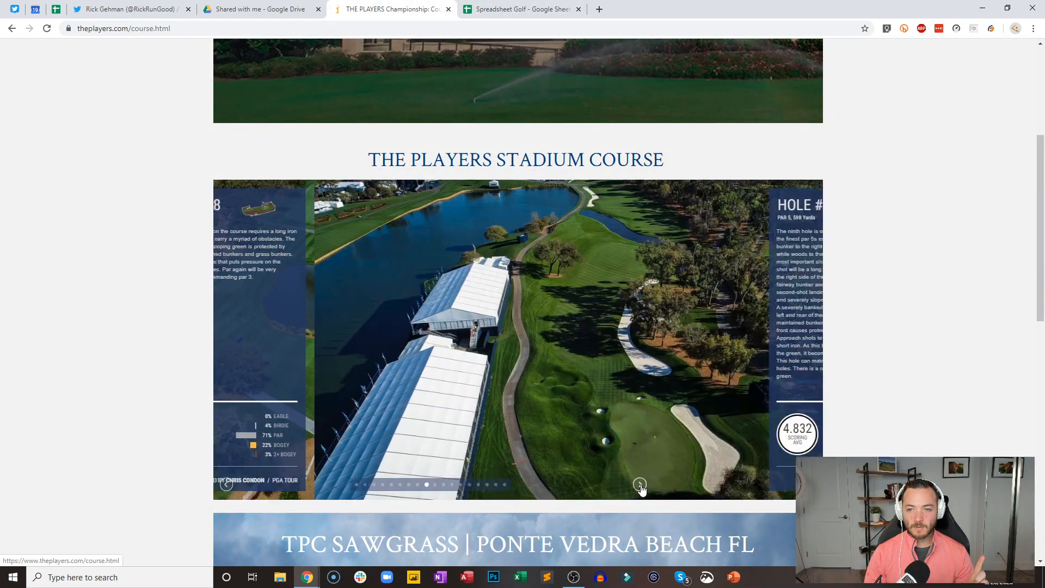
{"action": "scroll", "coordinate": [573, 249], "scroll_direction": "down", "scroll_amount": 1}
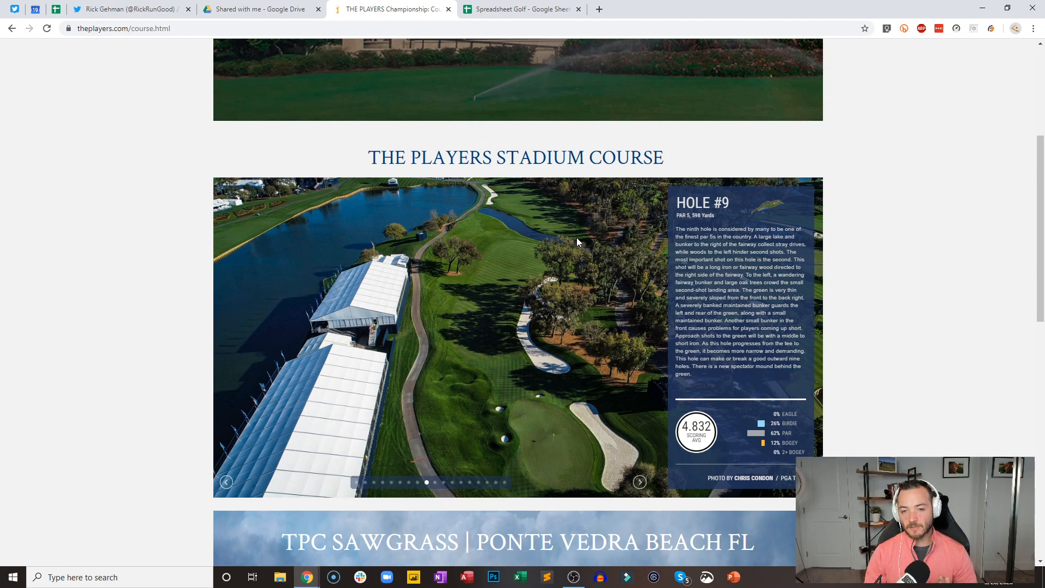
{"action": "scroll", "coordinate": [570, 247], "scroll_direction": "up", "scroll_amount": 1}
{"action": "scroll", "coordinate": [564, 250], "scroll_direction": "up", "scroll_amount": 1}
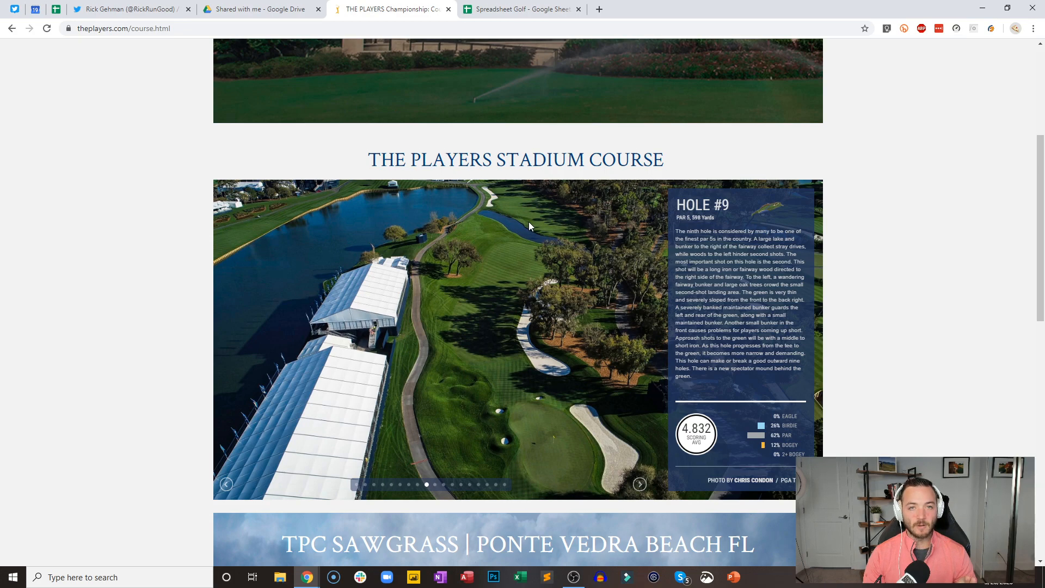
In the Spreadsheet Golf workbook's InputsR1 sheet, enter =RANDBETWEEN(1,100) as Rory McIlroy's hole 9 value.
{"action": "left_click", "coordinate": [519, 9]}
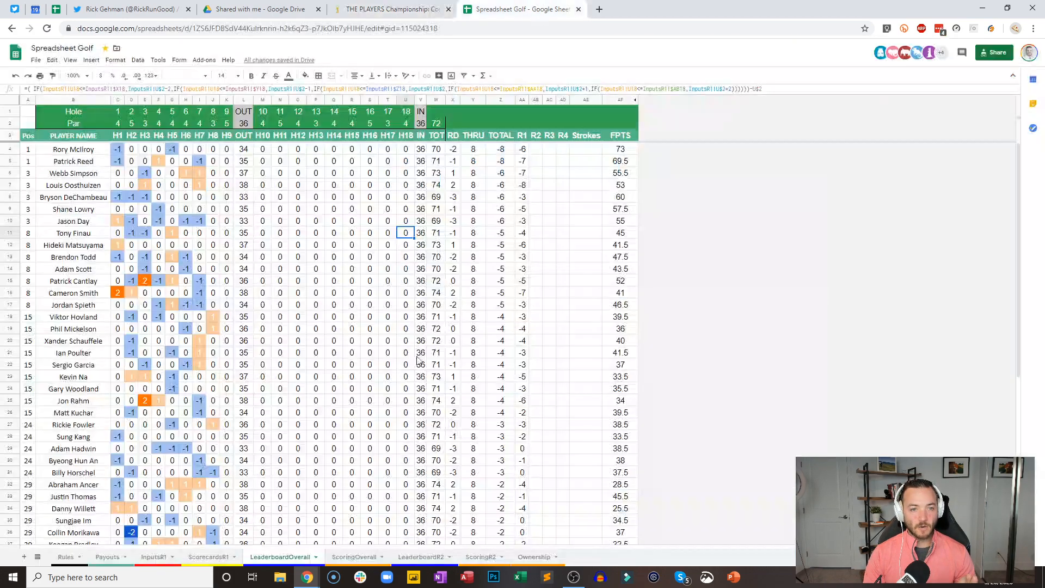
{"action": "left_click", "coordinate": [159, 561]}
{"action": "left_click", "coordinate": [411, 156]}
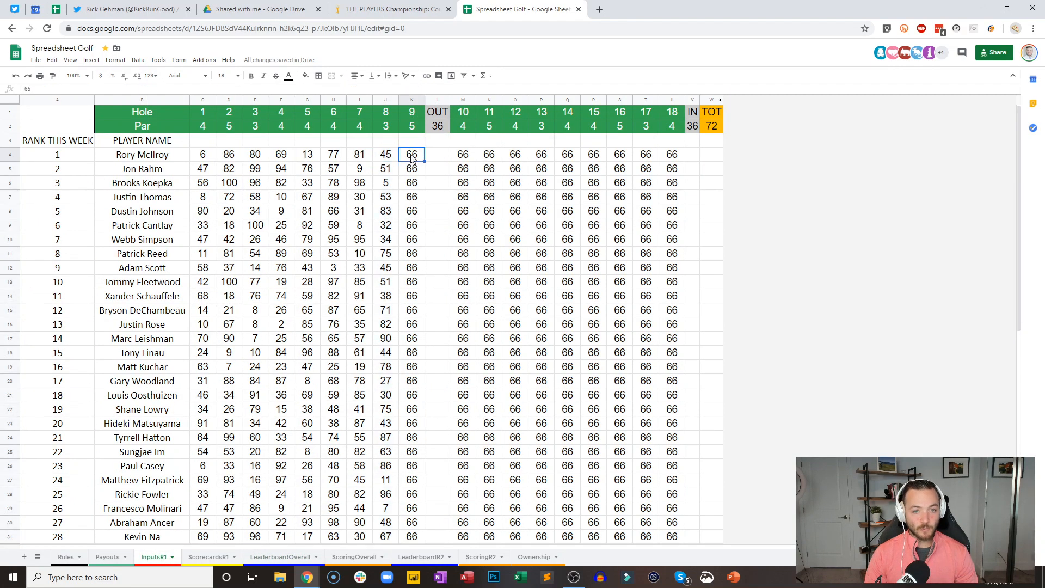
{"action": "type", "text": "=RANDBETWEEN(1"}
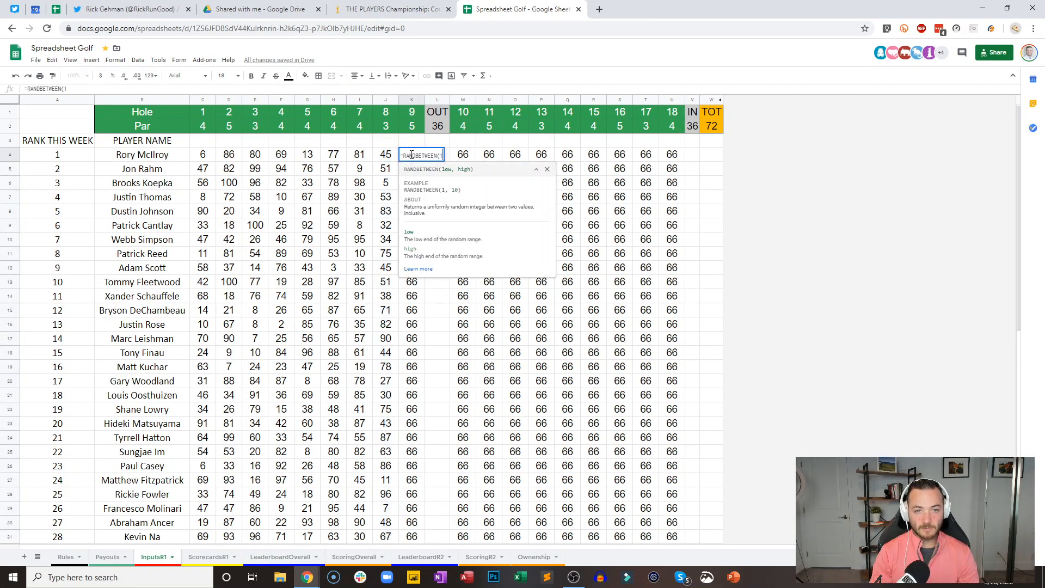
{"action": "type", "text": ",100)"}
{"action": "key", "text": "Return"}
Fill the hole 9 random-number formula down to all players and replace the formulas with their fixed values.
{"action": "left_click", "coordinate": [411, 157]}
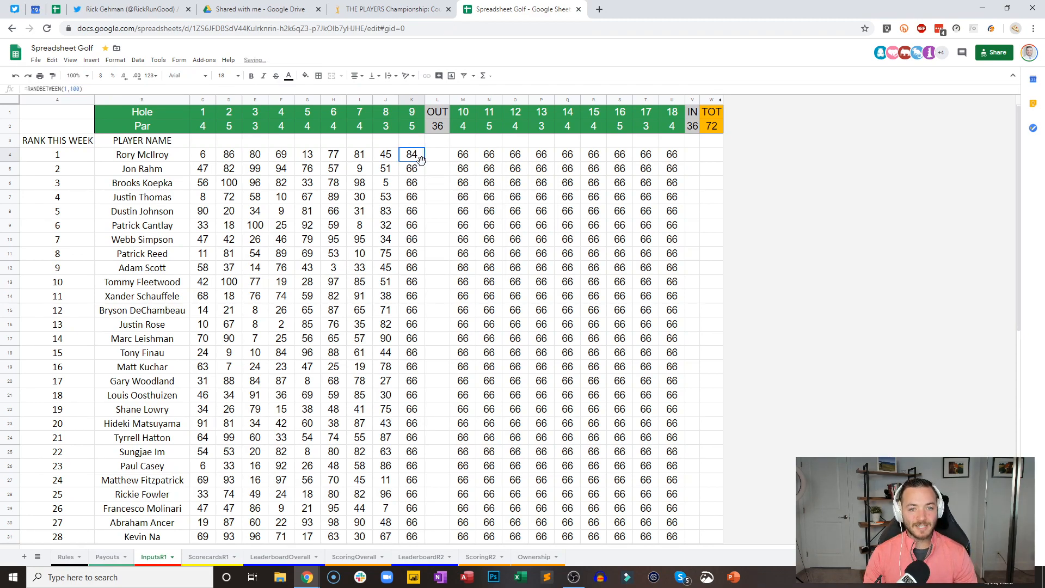
{"action": "left_click_drag", "start_coordinate": [424, 158], "coordinate": [411, 511]}
{"action": "key", "text": "ctrl+c"}
{"action": "right_click", "coordinate": [422, 159]}
{"action": "mouse_move", "coordinate": [490, 207]}
{"action": "left_click", "coordinate": [533, 212]}
Sort LeaderboardOverall range A3 to AF57 by Pos from A to Z, treating the first row as a header.
{"action": "left_click", "coordinate": [279, 557]}
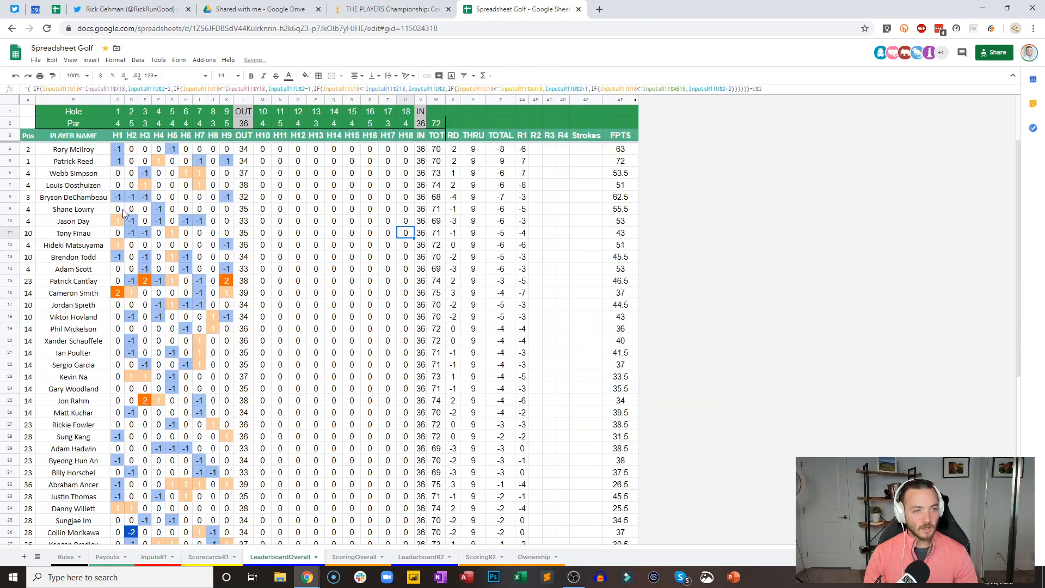
{"action": "left_click_drag", "start_coordinate": [28, 137], "coordinate": [629, 532]}
{"action": "left_click", "coordinate": [137, 60]}
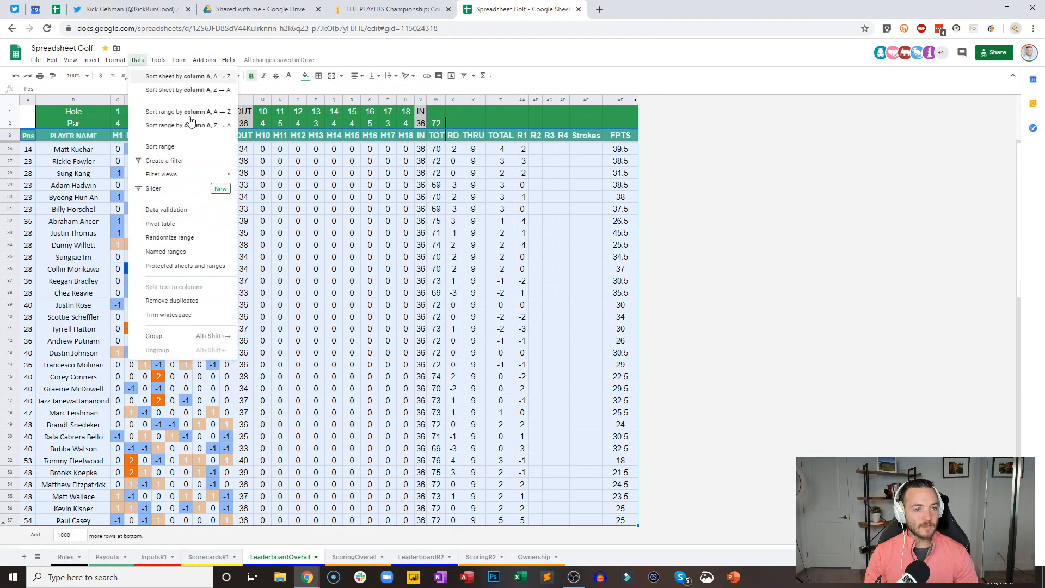
{"action": "left_click", "coordinate": [202, 146]}
{"action": "left_click", "coordinate": [464, 270]}
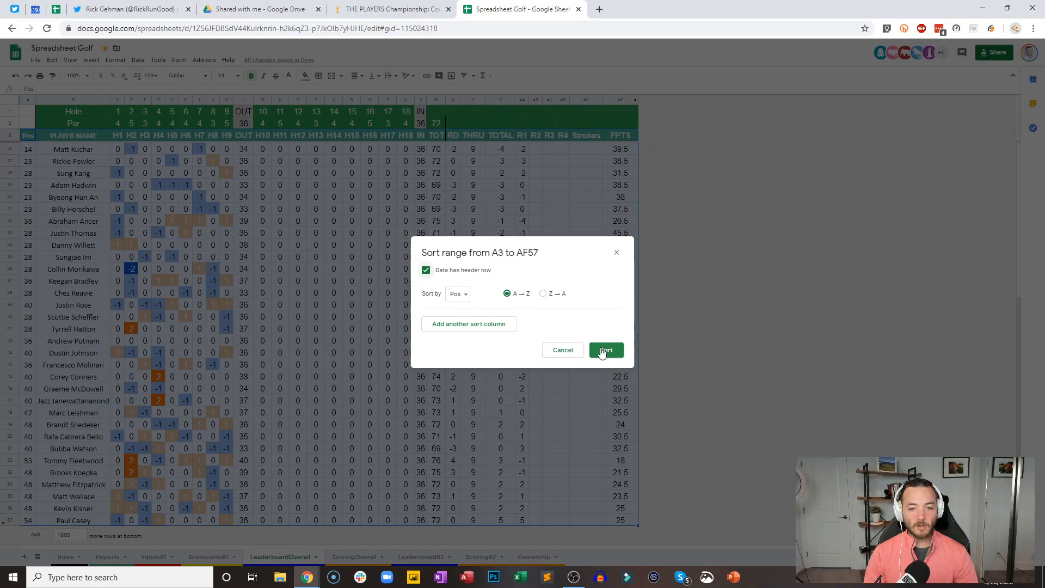
{"action": "key", "text": "Return"}
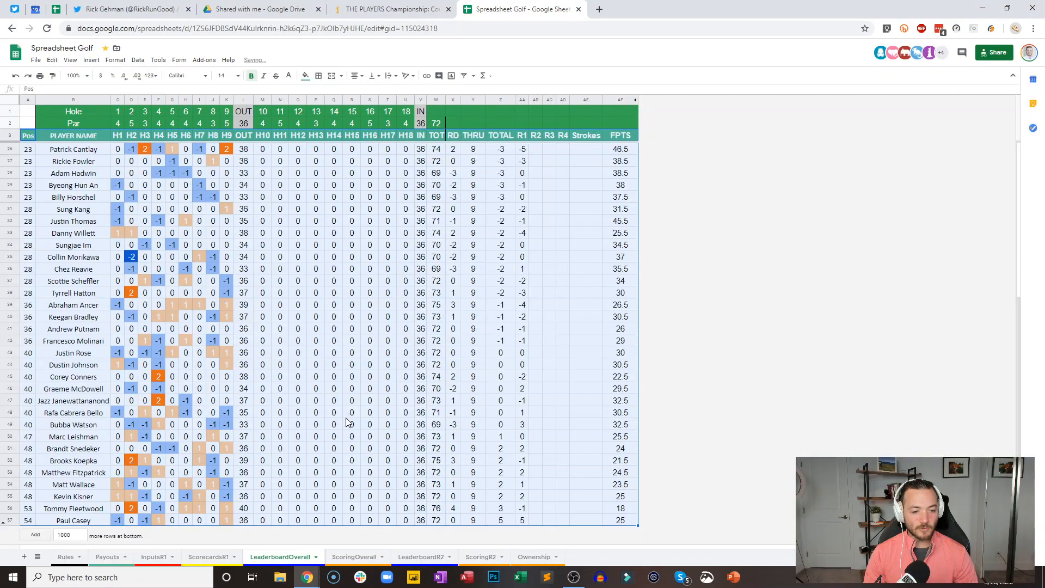
{"action": "left_click", "coordinate": [317, 461]}
Review the lower LeaderboardOverall standings after hole 9, including Tommy Fleetwood's front nine and the hole 9 scores of Scottie Scheffler, Tyrrell Hatton and Patrick Cantlay.
{"action": "left_click_drag", "start_coordinate": [230, 512], "coordinate": [48, 508]}
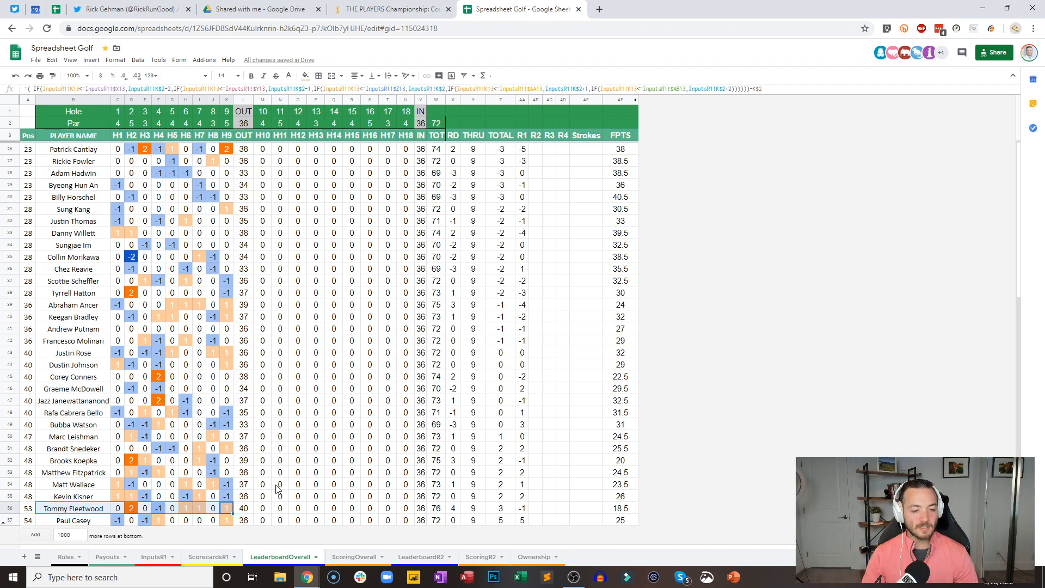
{"action": "scroll", "coordinate": [277, 488], "scroll_direction": "up", "scroll_amount": 2}
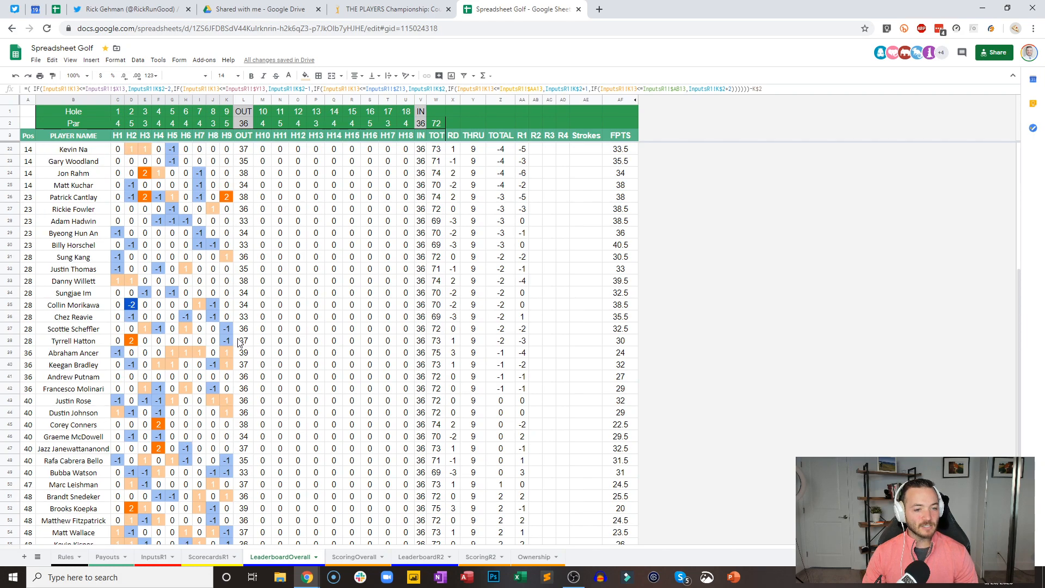
{"action": "left_click_drag", "start_coordinate": [230, 330], "coordinate": [229, 342]}
{"action": "scroll", "coordinate": [256, 335], "scroll_direction": "up", "scroll_amount": 3}
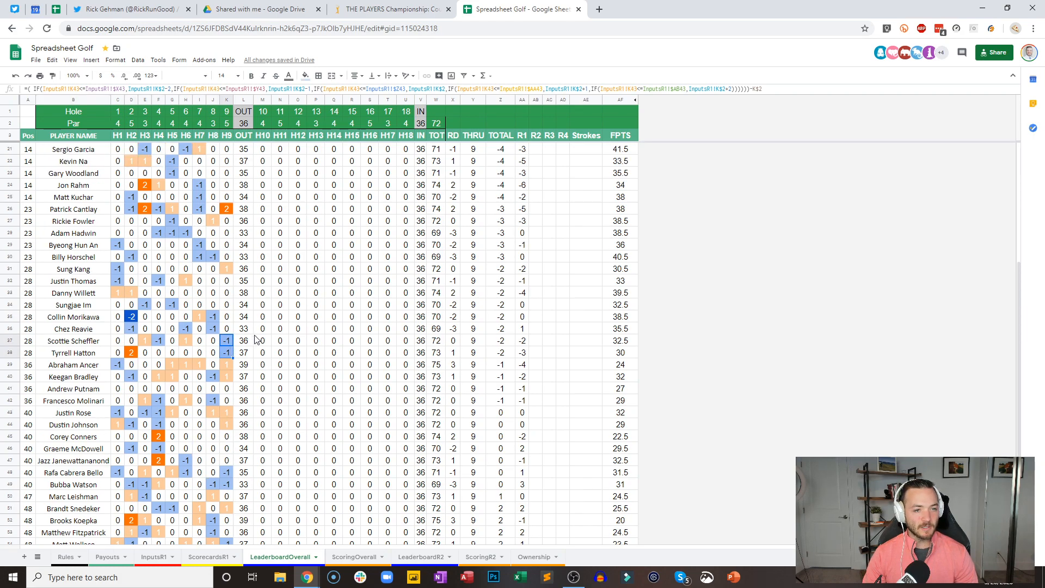
{"action": "scroll", "coordinate": [253, 331], "scroll_direction": "up", "scroll_amount": 2}
{"action": "left_click", "coordinate": [227, 316]}
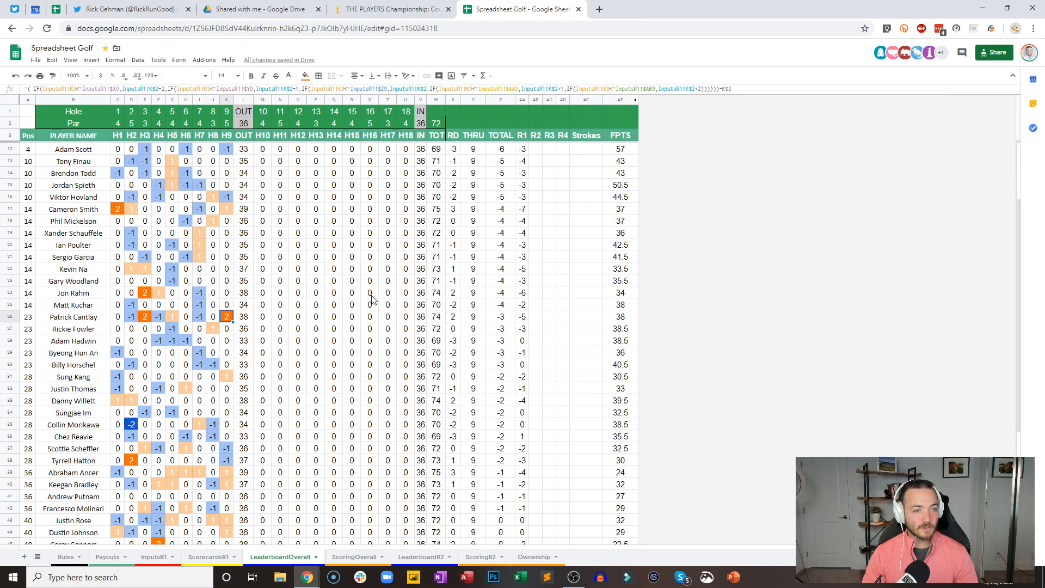
{"action": "scroll", "coordinate": [349, 314], "scroll_direction": "up", "scroll_amount": 3}
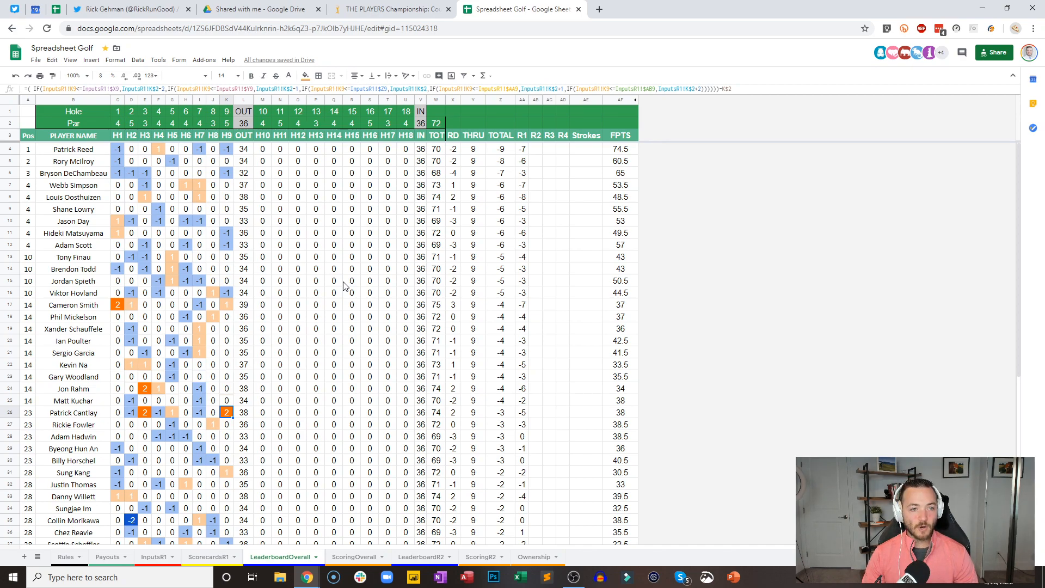
Review the leaders' scores: Rory McIlroy's holes 6 to 9, Bryson DeChambeau's front nine and Webb Simpson's holes 4 to 9.
{"action": "left_click", "coordinate": [186, 161]}
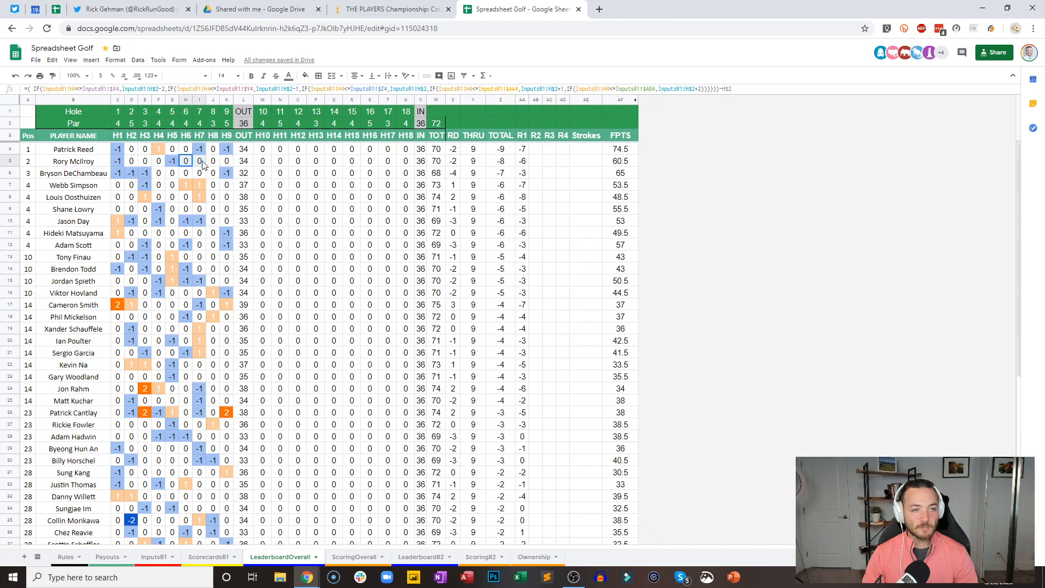
{"action": "left_click", "coordinate": [227, 162], "text": "shift"}
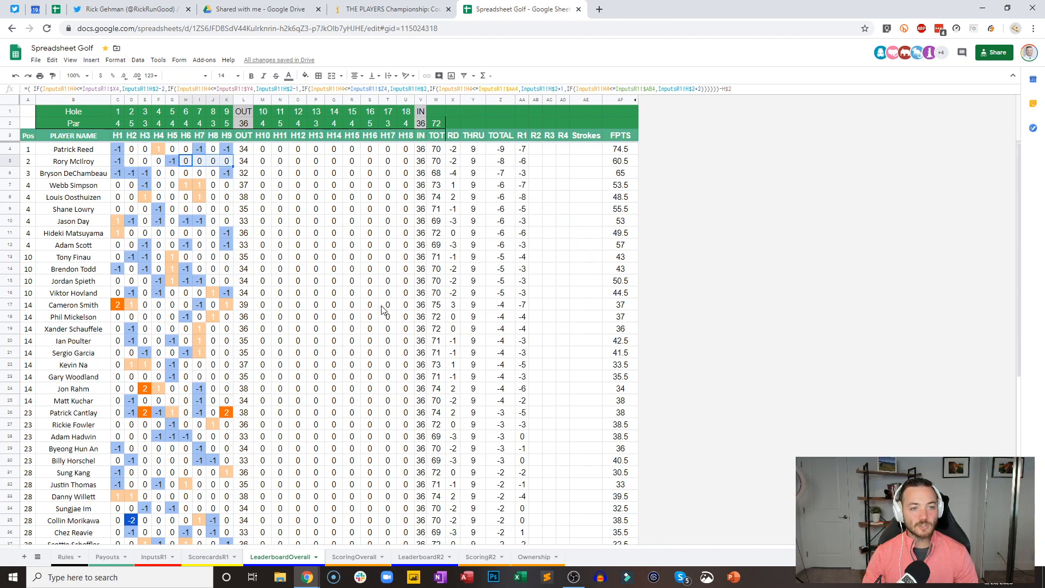
{"action": "left_click", "coordinate": [357, 378]}
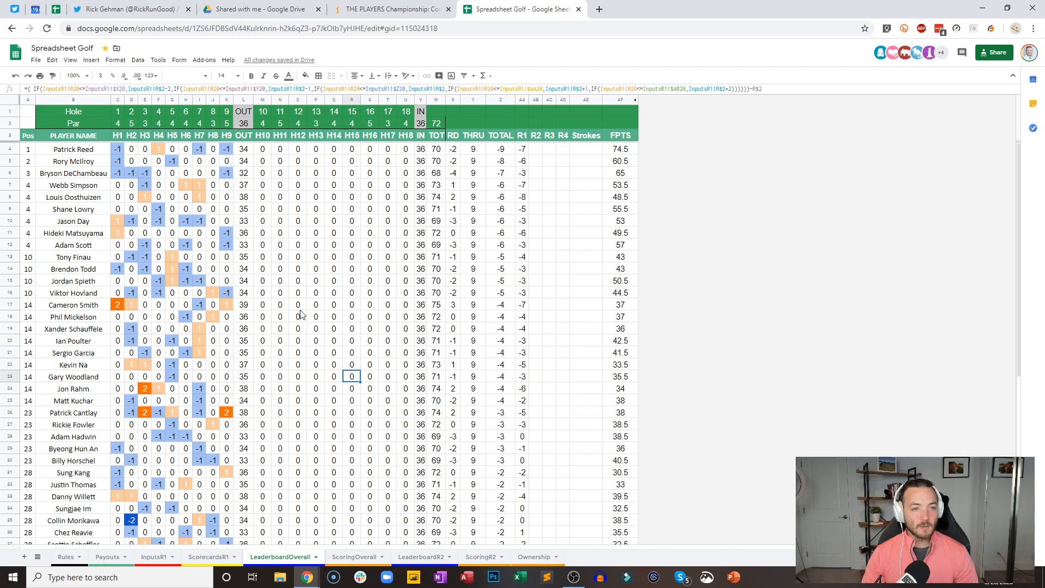
{"action": "left_click_drag", "start_coordinate": [118, 172], "coordinate": [227, 173]}
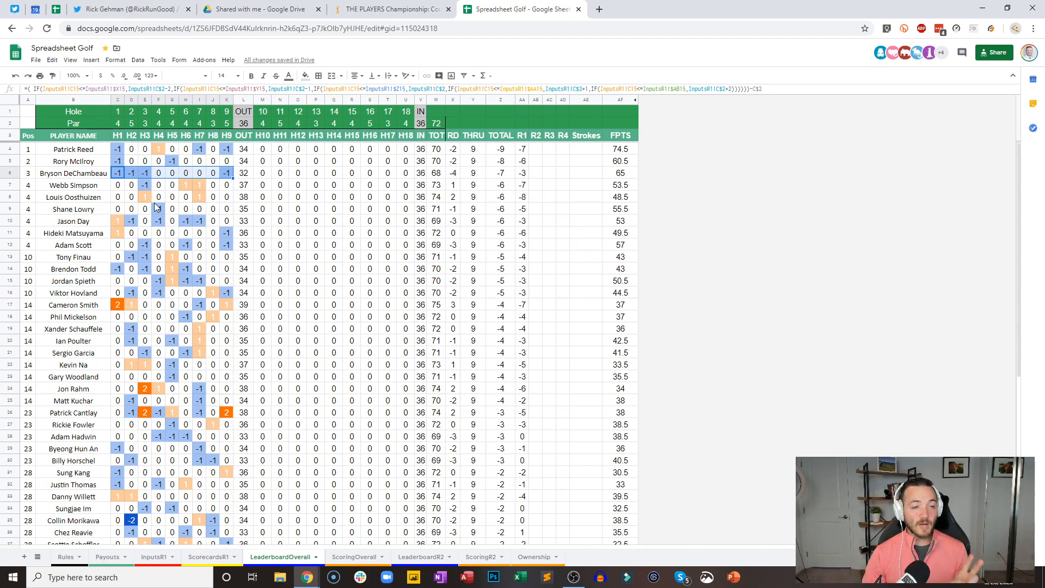
{"action": "left_click_drag", "start_coordinate": [158, 185], "coordinate": [231, 193]}
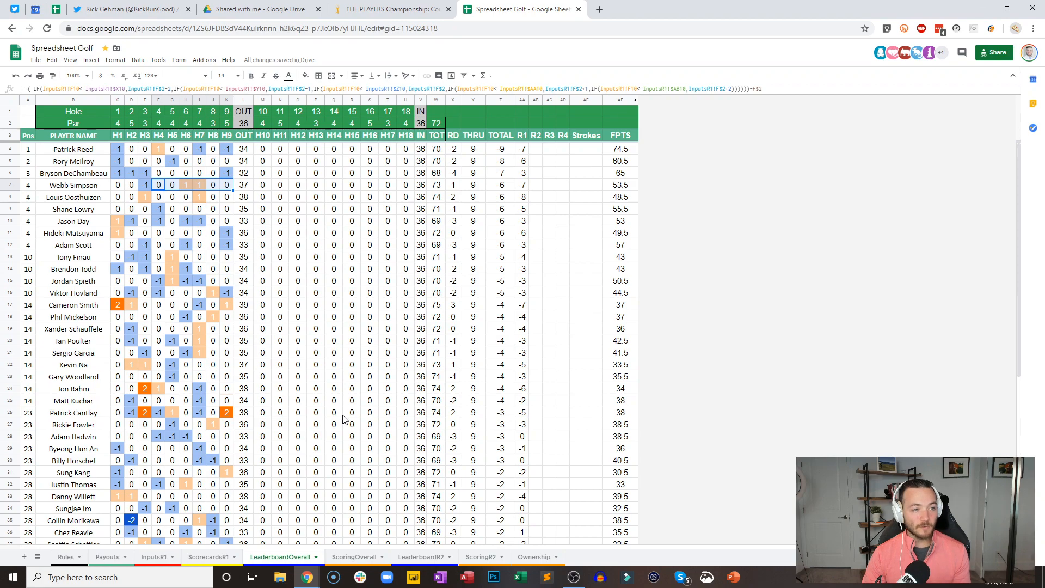
Sort the LeaderboardR2 range from the header row to the last player's FPTS by Pos from A to Z.
{"action": "left_click", "coordinate": [411, 557]}
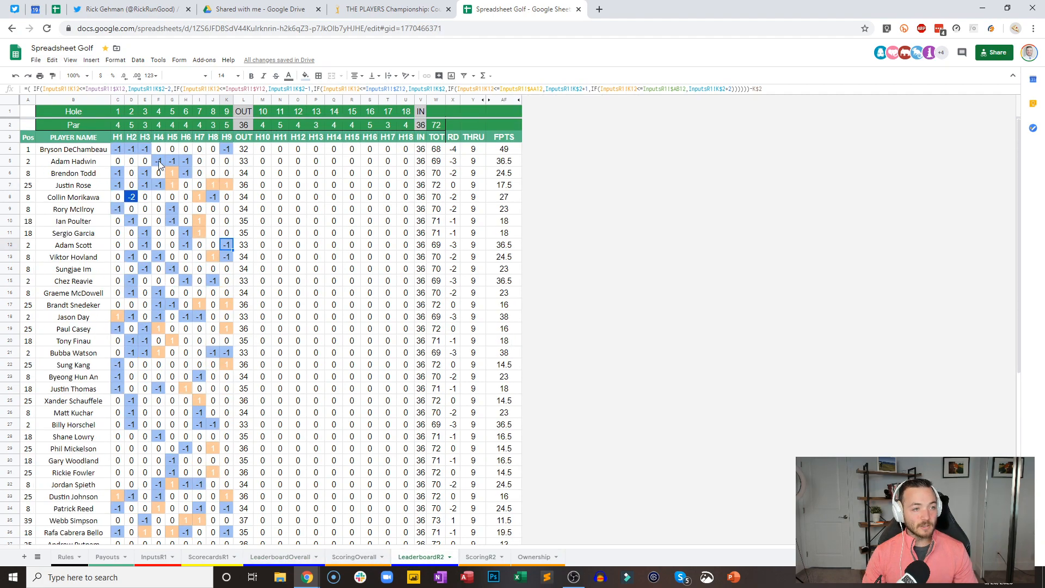
{"action": "left_click", "coordinate": [30, 141]}
{"action": "scroll", "coordinate": [327, 381], "scroll_direction": "down", "scroll_amount": 5}
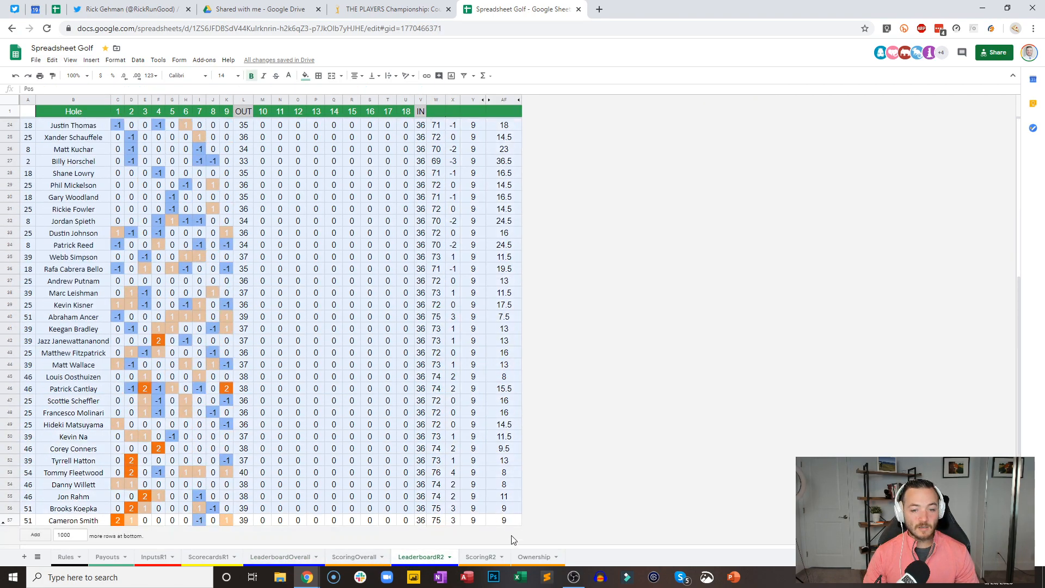
{"action": "left_click", "coordinate": [501, 521], "text": "shift"}
{"action": "left_click", "coordinate": [138, 60]}
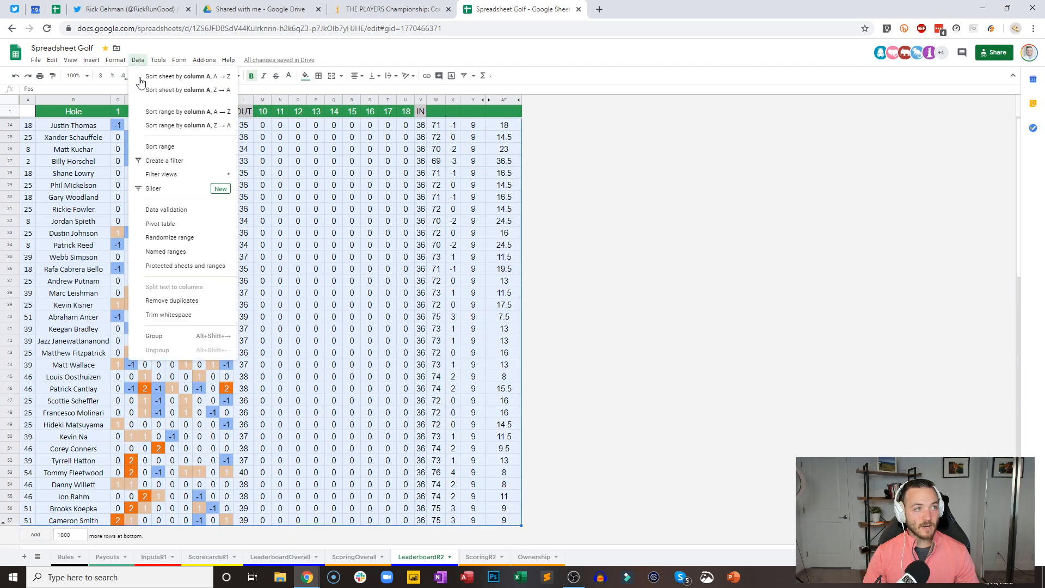
{"action": "left_click", "coordinate": [160, 146]}
{"action": "left_click", "coordinate": [451, 271]}
{"action": "left_click", "coordinate": [593, 356]}
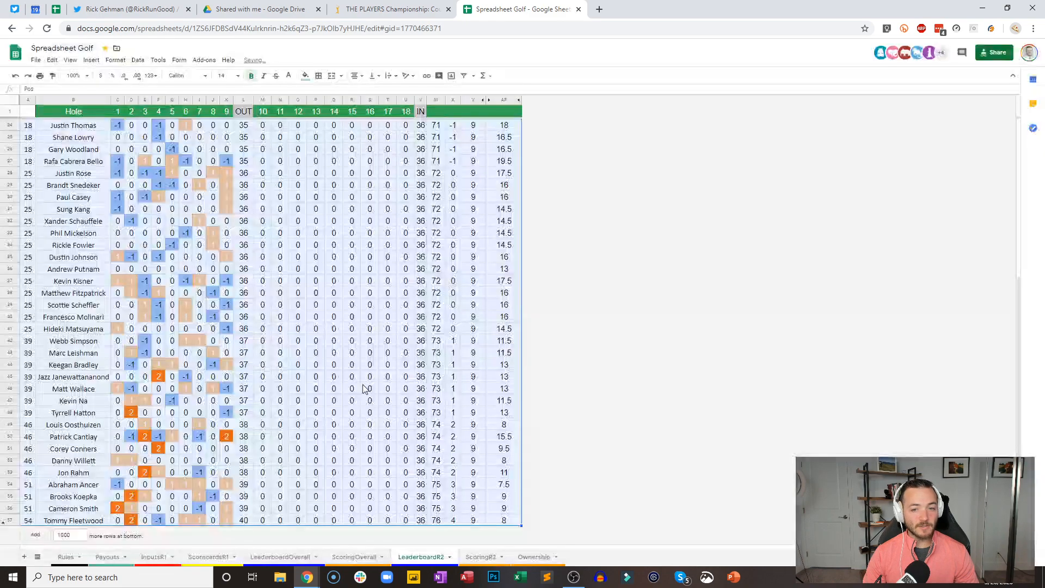
Review the round scores of the players tied for second in LeaderboardR2 and compare Jon Rahm's standing there with LeaderboardOverall.
{"action": "scroll", "coordinate": [362, 385], "scroll_direction": "up", "scroll_amount": 8}
{"action": "left_click", "coordinate": [335, 280]}
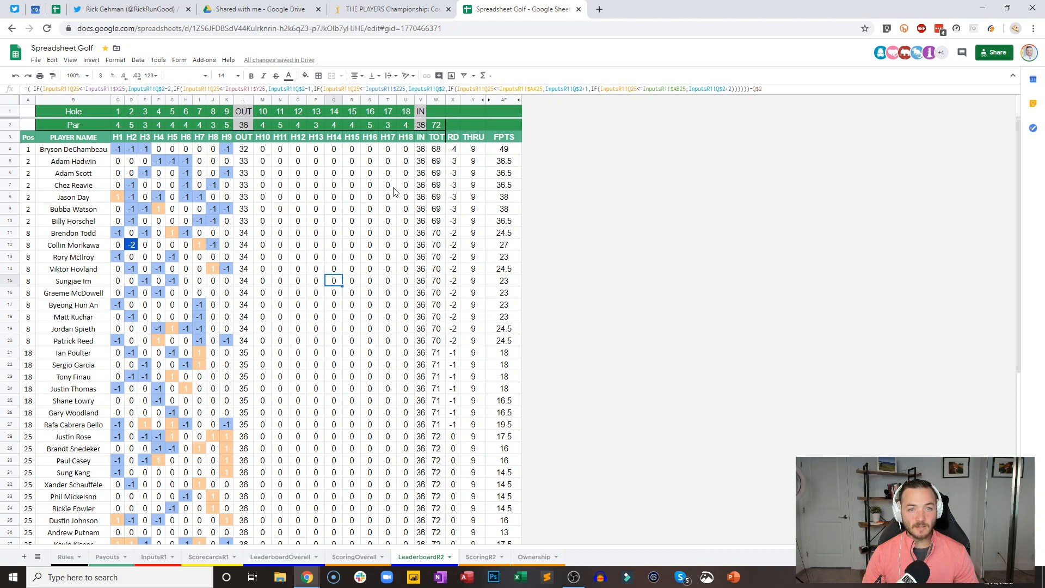
{"action": "left_click_drag", "start_coordinate": [453, 162], "coordinate": [459, 221]}
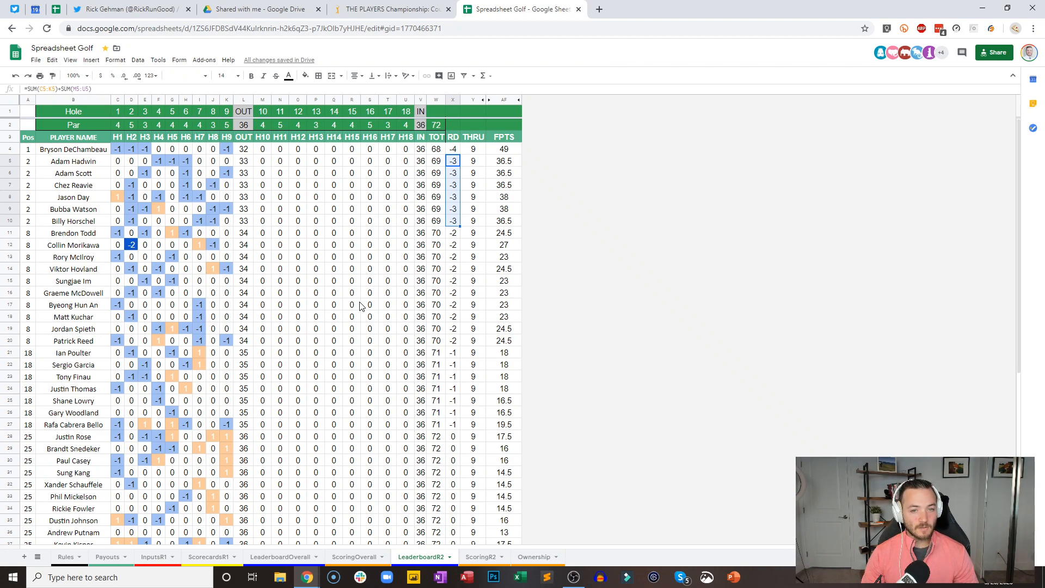
{"action": "scroll", "coordinate": [359, 306], "scroll_direction": "down", "scroll_amount": 5}
{"action": "left_click", "coordinate": [366, 388]}
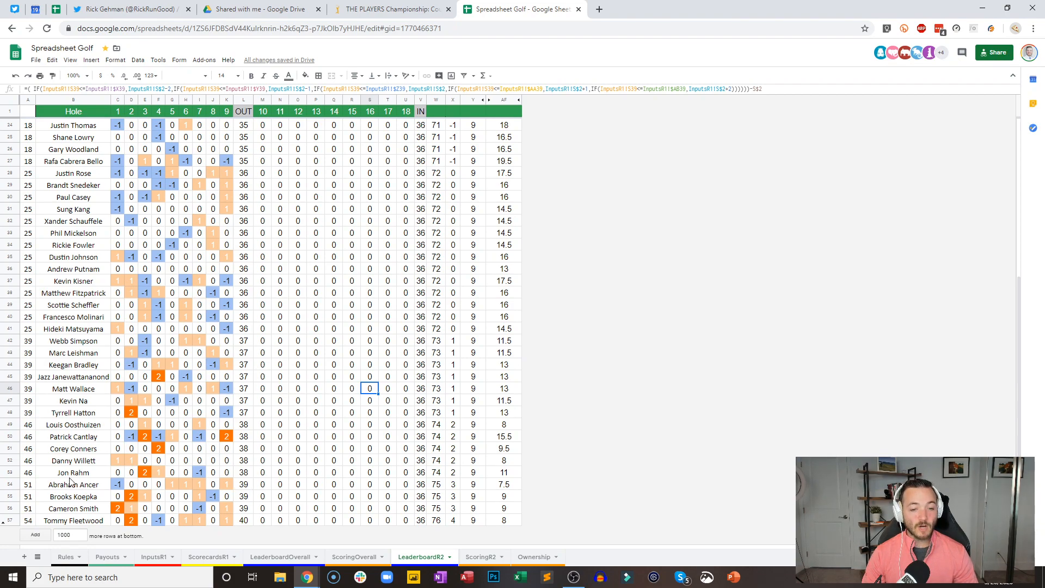
{"action": "left_click_drag", "start_coordinate": [31, 473], "coordinate": [505, 477]}
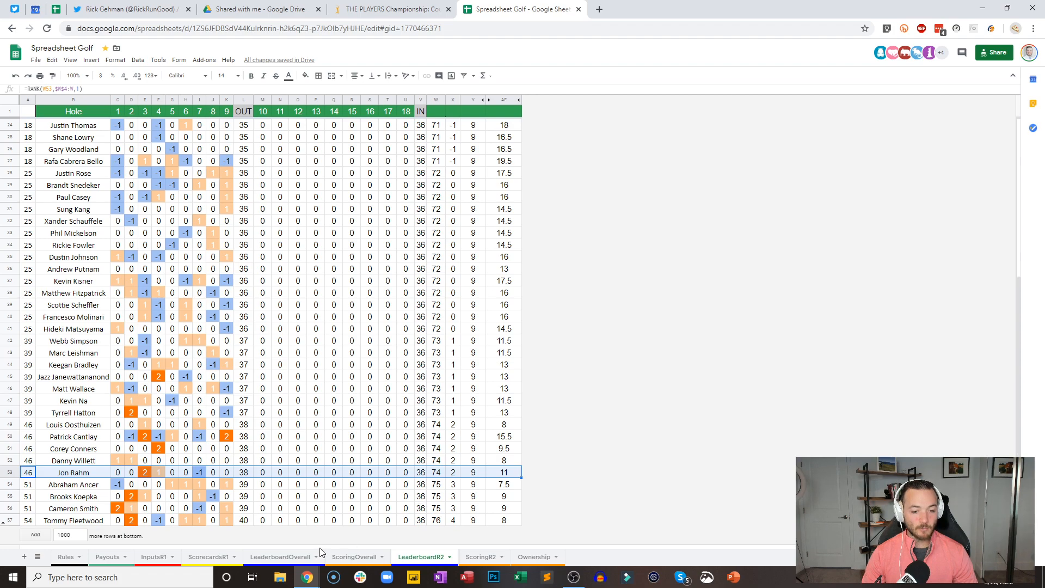
{"action": "left_click", "coordinate": [280, 557]}
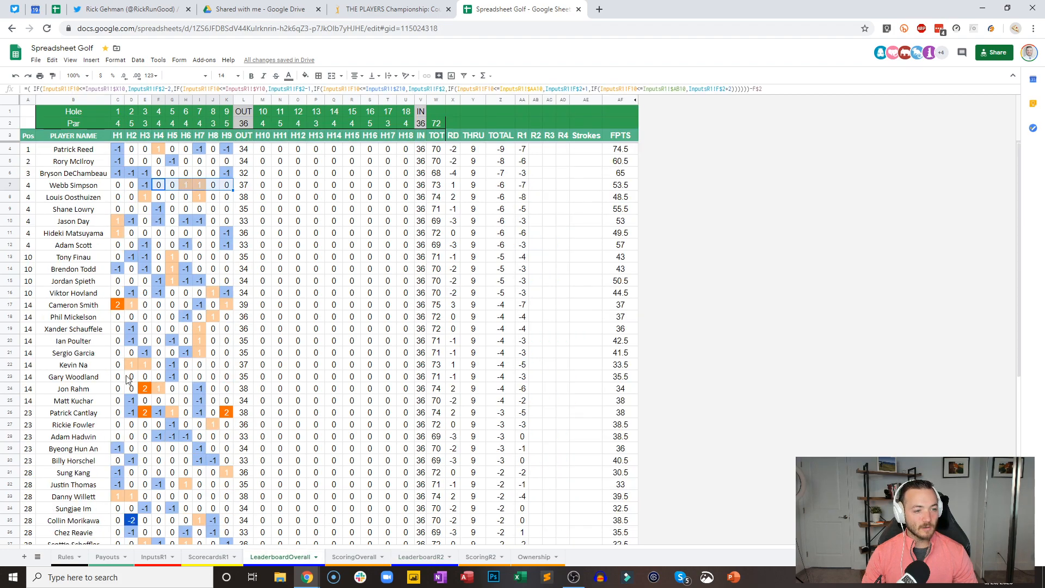
{"action": "left_click", "coordinate": [98, 389]}
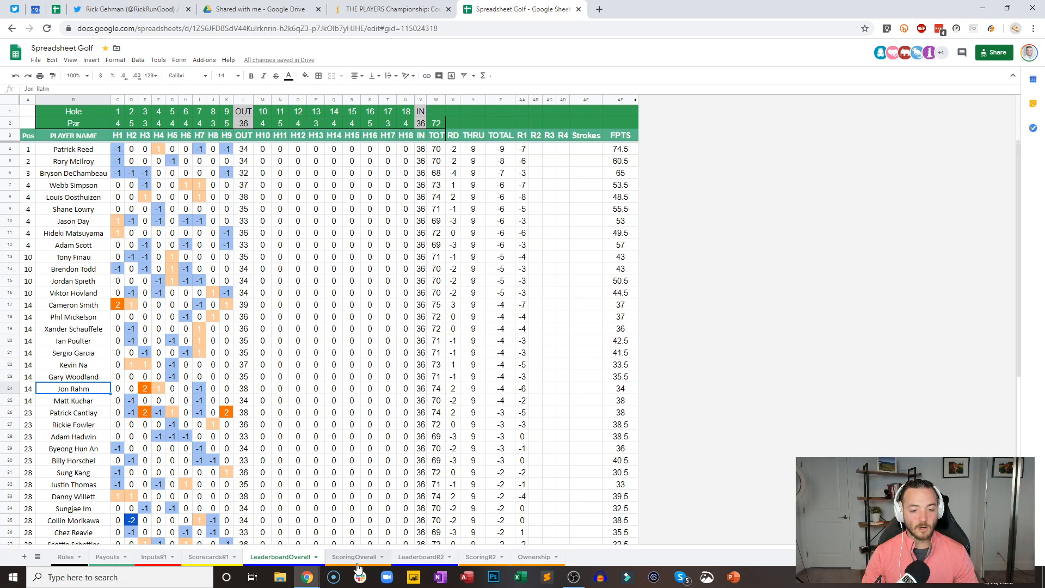
Sort the ScoringR2 team table by TOTAL from Z to A, keeping its header row in place.
{"action": "left_click", "coordinate": [482, 557]}
{"action": "left_click_drag", "start_coordinate": [68, 110], "coordinate": [716, 520]}
{"action": "scroll", "coordinate": [626, 403], "scroll_direction": "down", "scroll_amount": 8}
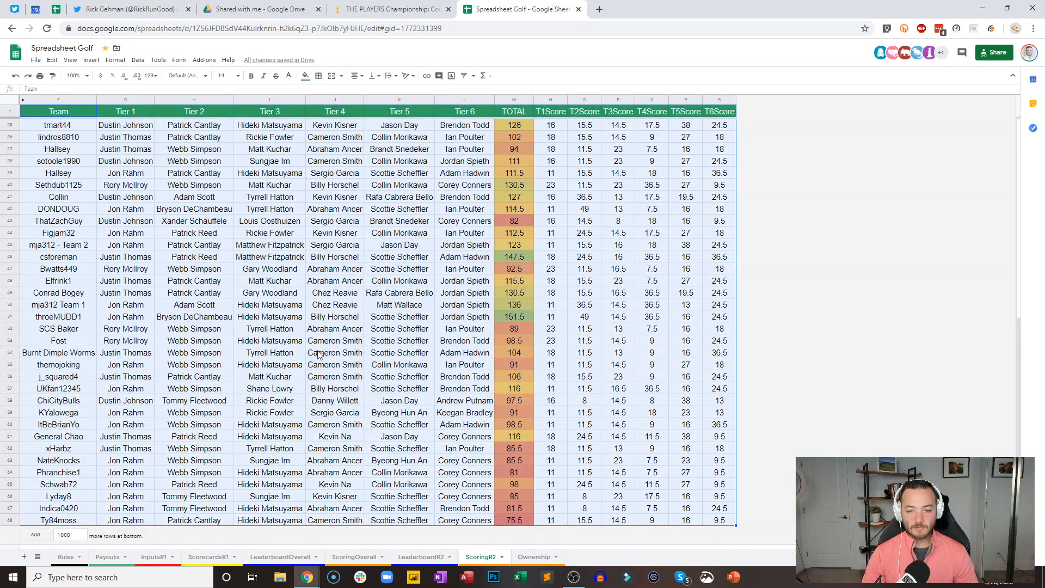
{"action": "left_click", "coordinate": [137, 59]}
{"action": "left_click", "coordinate": [165, 147]}
{"action": "left_click", "coordinate": [481, 270]}
{"action": "left_click", "coordinate": [462, 296]}
{"action": "left_click", "coordinate": [468, 395]}
{"action": "left_click", "coordinate": [543, 294]}
{"action": "left_click", "coordinate": [606, 350]}
Review the top ScoringR2 team's Tier 2 and Tier 5 picks.
{"action": "scroll", "coordinate": [468, 279], "scroll_direction": "up", "scroll_amount": 10}
{"action": "left_click", "coordinate": [314, 221]}
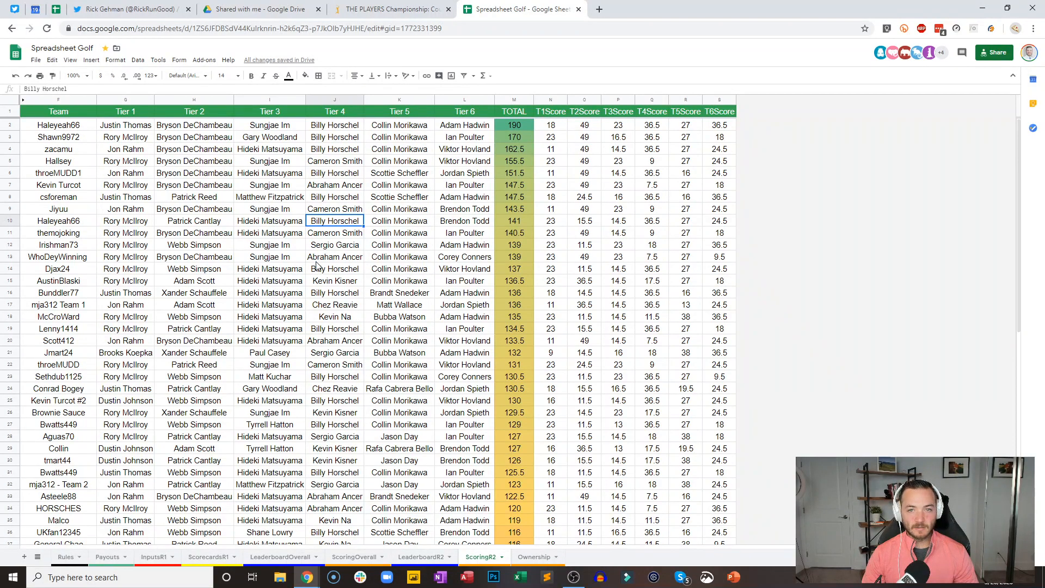
{"action": "left_click", "coordinate": [190, 129]}
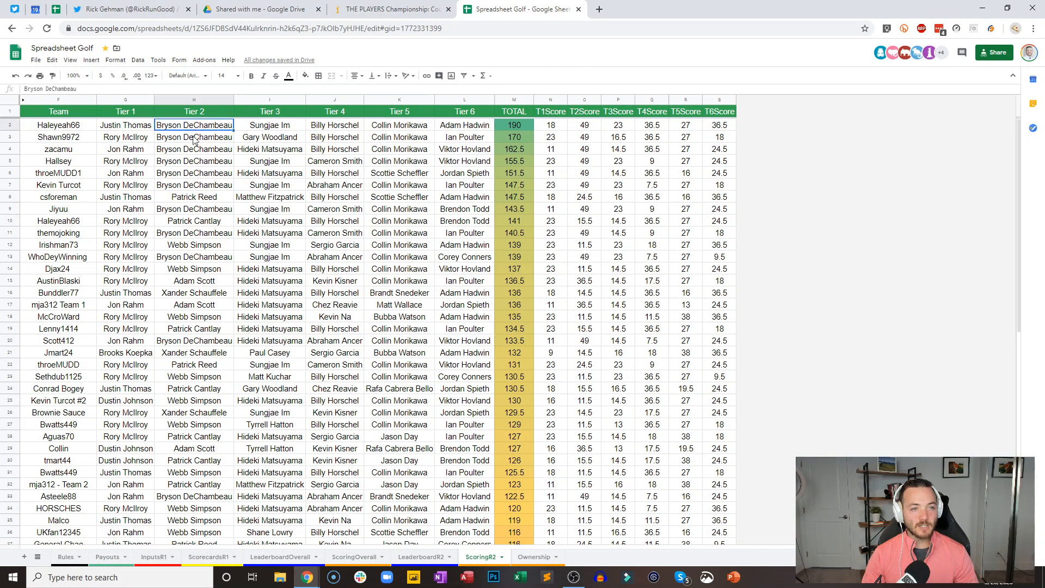
{"action": "left_click", "coordinate": [383, 130]}
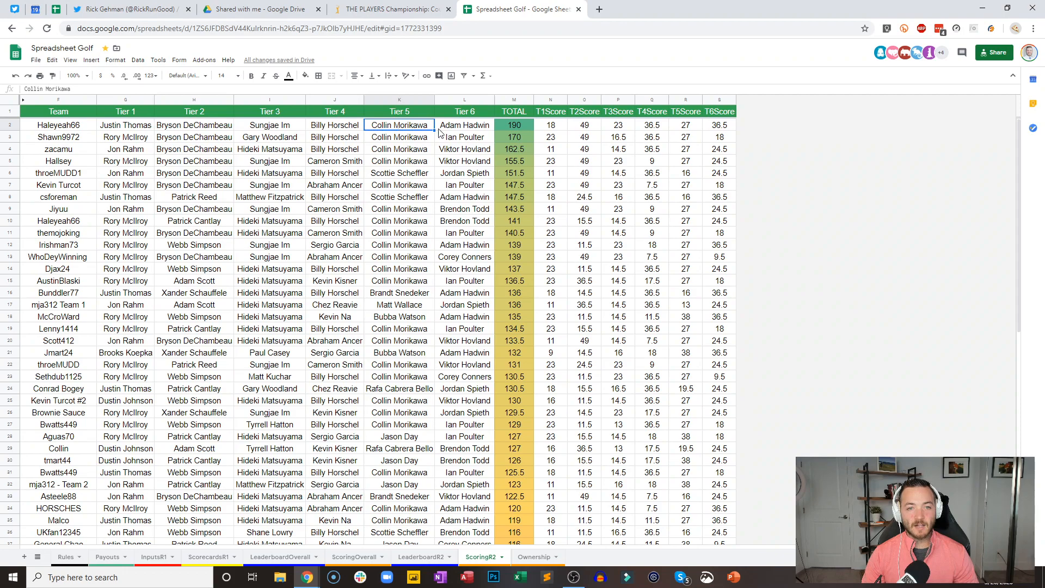
Sort F1:S68 on the ScoringOverall sheet by TOTAL from Z to A, treating the first row as a header.
{"action": "left_click", "coordinate": [464, 131]}
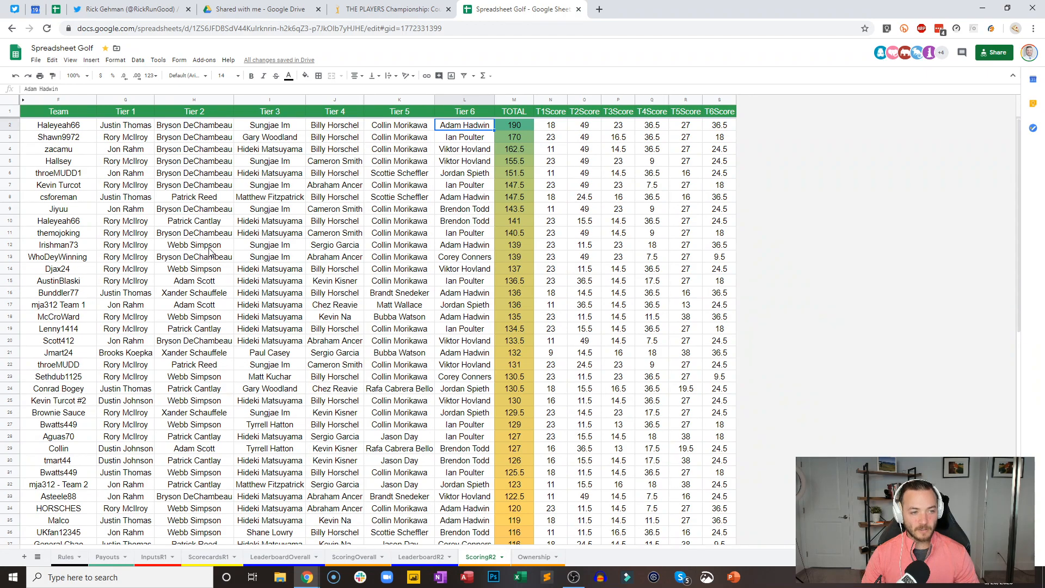
{"action": "left_click", "coordinate": [349, 557]}
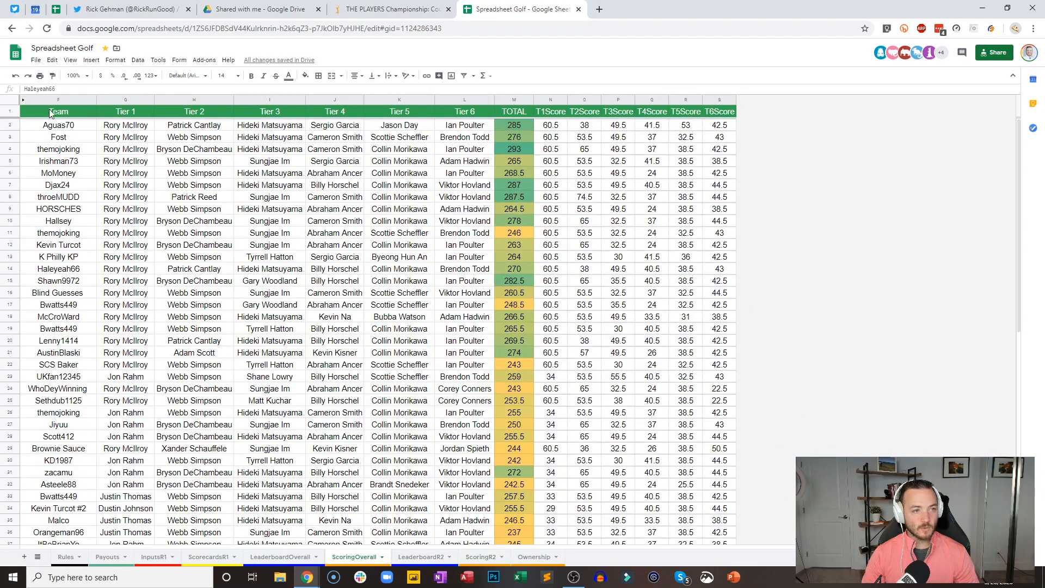
{"action": "left_click_drag", "start_coordinate": [53, 120], "coordinate": [743, 539]}
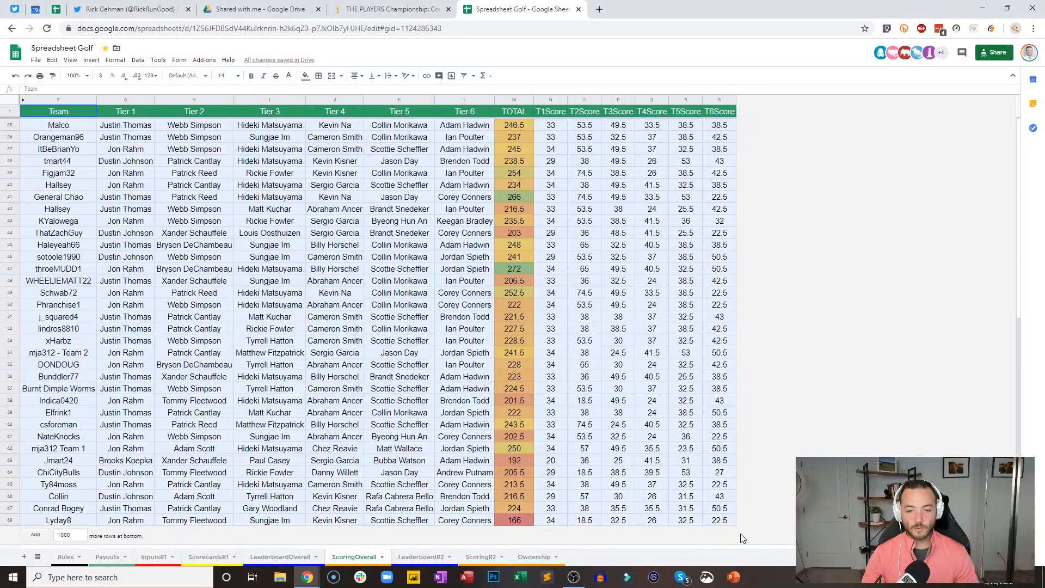
{"action": "left_click", "coordinate": [142, 60]}
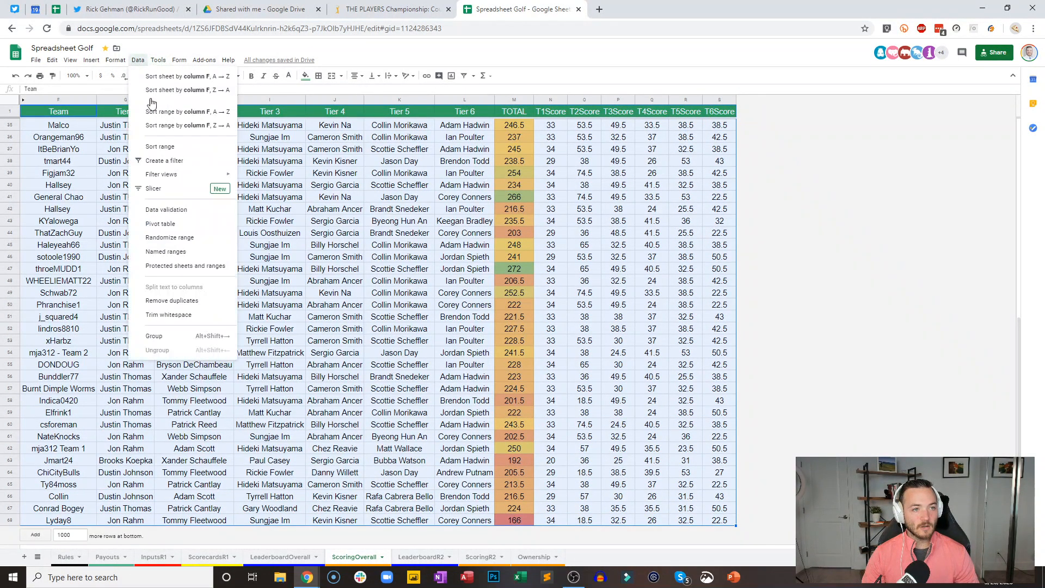
{"action": "left_click", "coordinate": [160, 146]}
{"action": "left_click", "coordinate": [466, 270]}
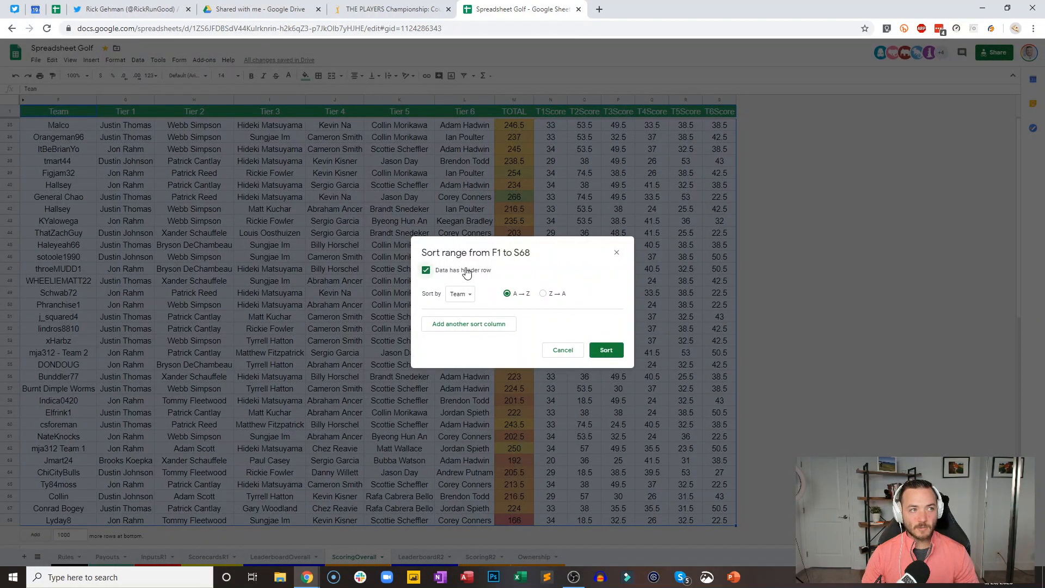
{"action": "left_click", "coordinate": [461, 294]}
{"action": "left_click", "coordinate": [474, 402]}
{"action": "left_click", "coordinate": [557, 294]}
{"action": "left_click", "coordinate": [604, 350]}
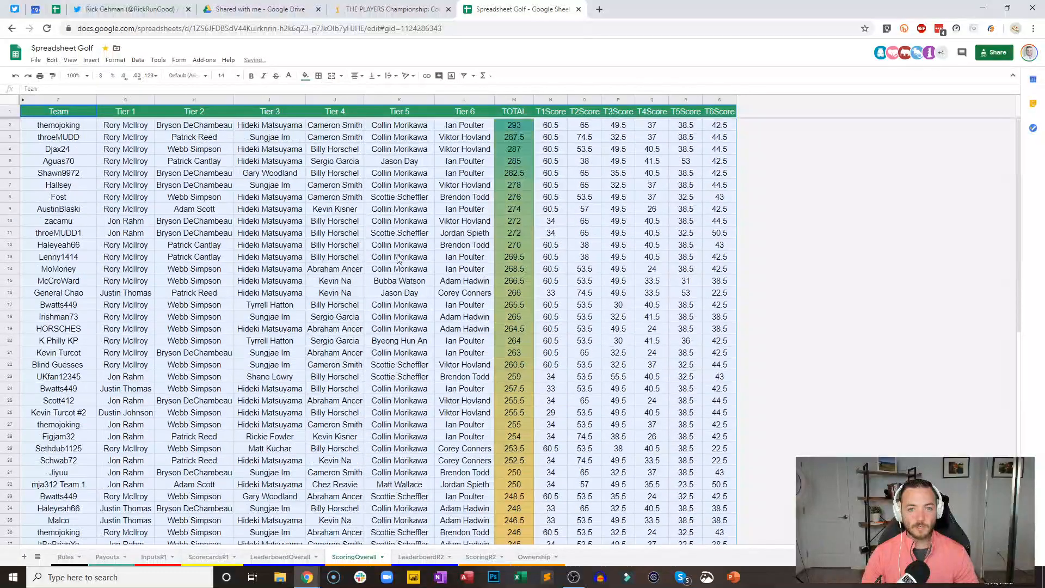
Review the sorted team totals on ScoringOverall and the player standings on the LeaderboardOverall sheet.
{"action": "left_click", "coordinate": [398, 259]}
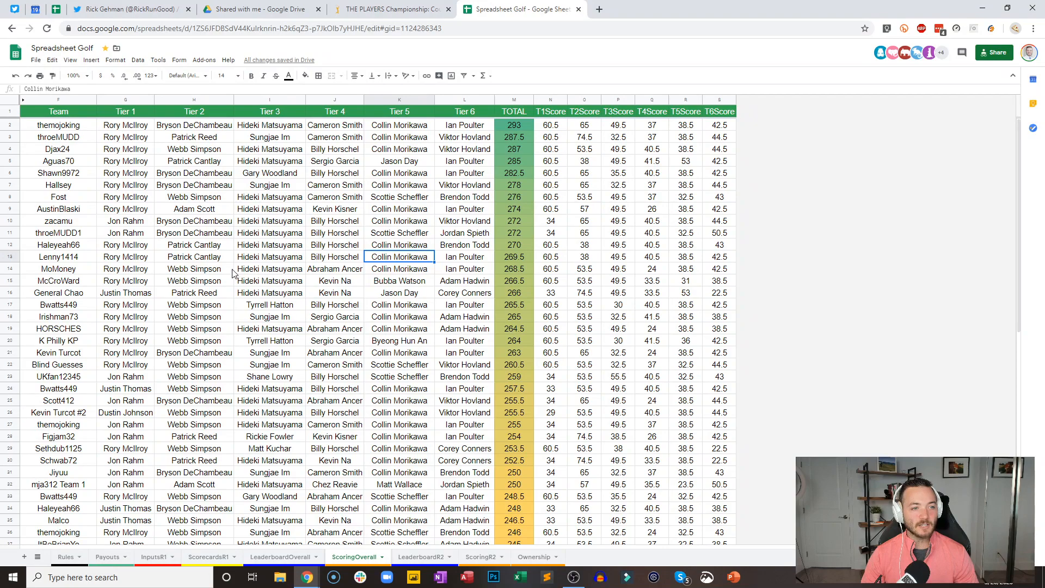
{"action": "left_click", "coordinate": [17, 183]}
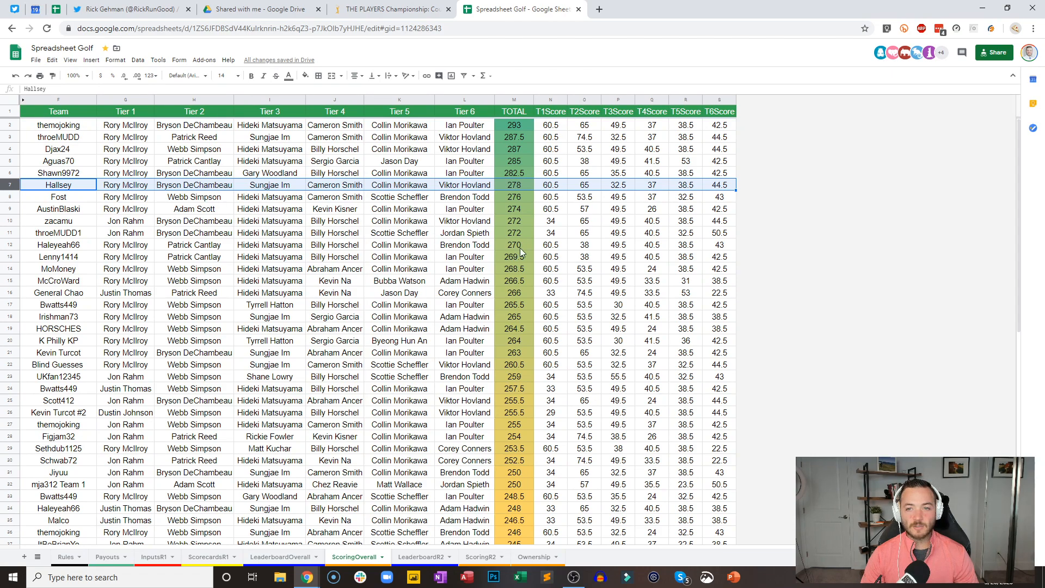
{"action": "left_click", "coordinate": [516, 124]}
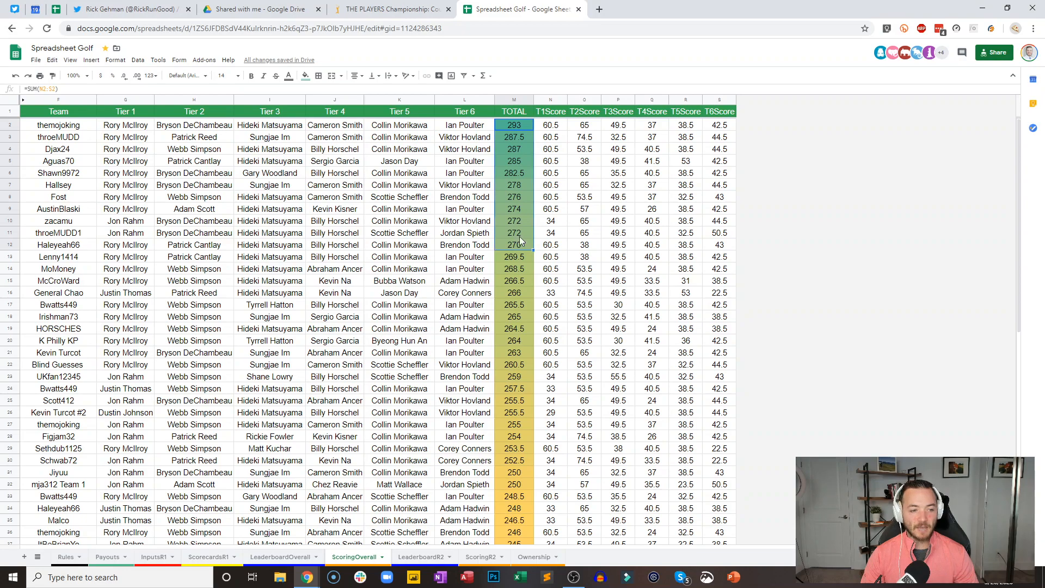
{"action": "left_click", "coordinate": [408, 225]}
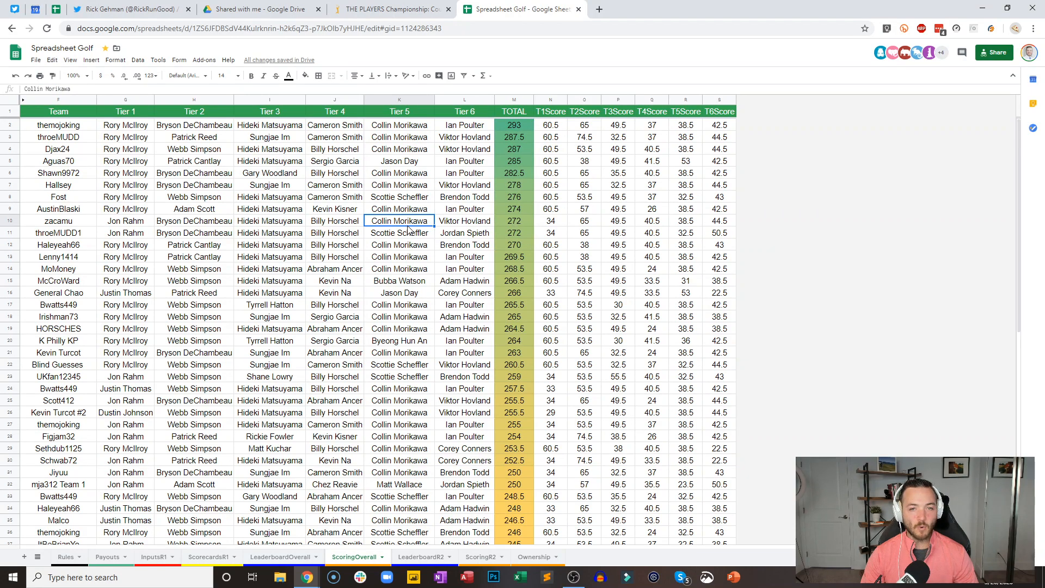
{"action": "left_click", "coordinate": [285, 562]}
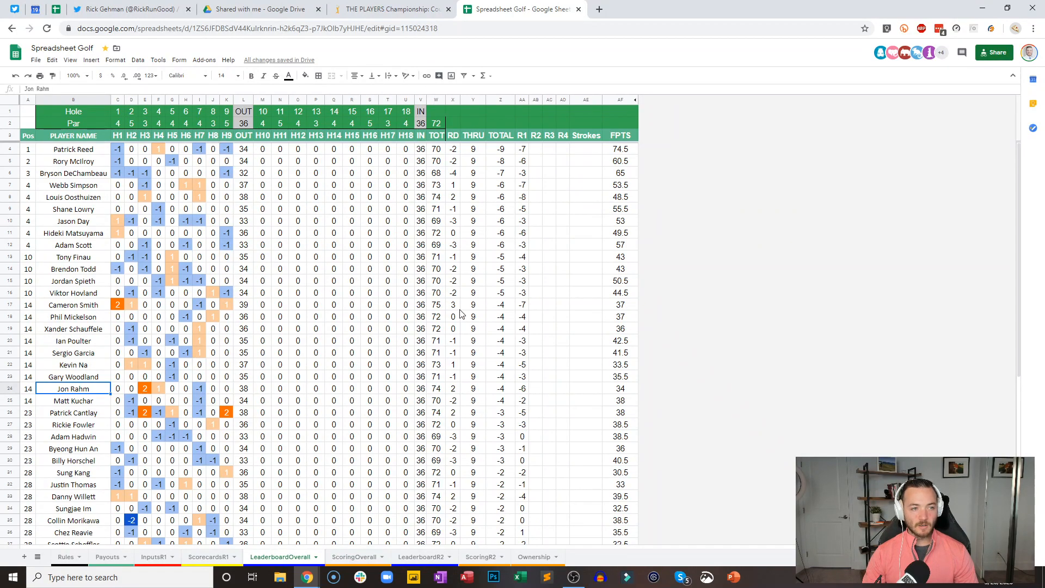
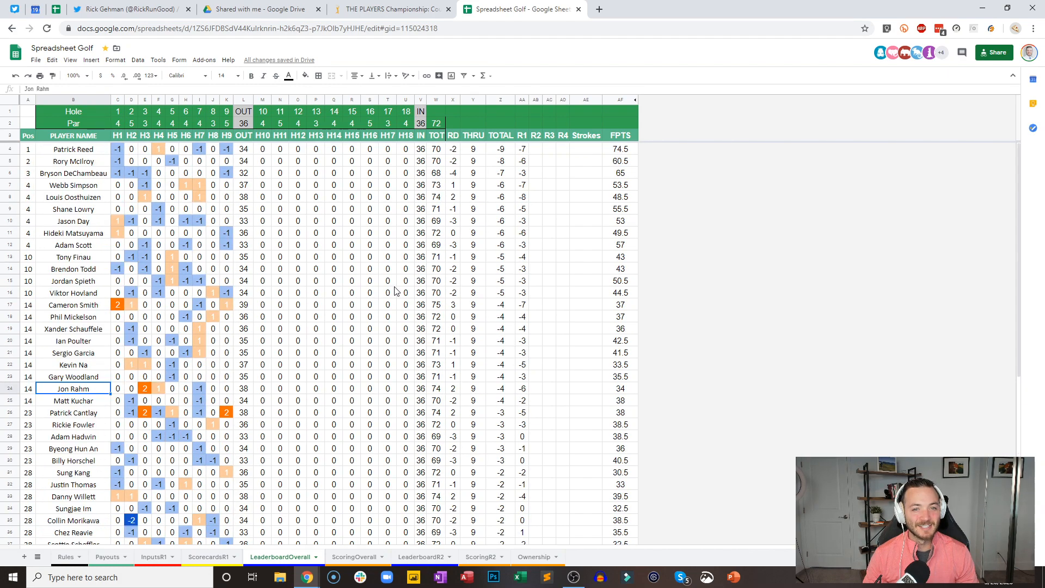
{"action": "left_click", "coordinate": [548, 221]}
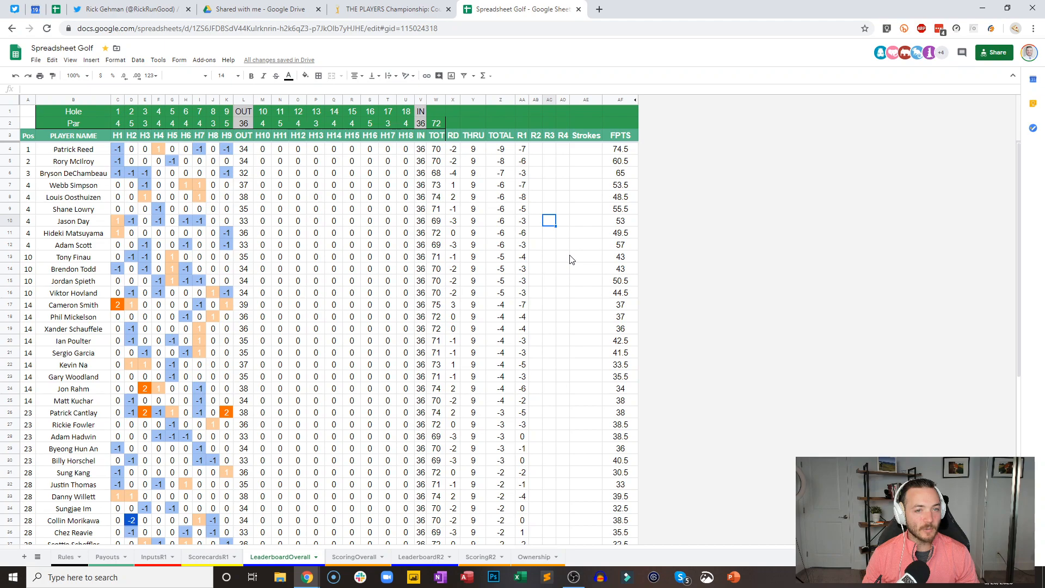
View Hole #10 in the Stadium Course slideshow on the THE PLAYERS Championship site and return to the Spreadsheet Golf file.
{"action": "left_click", "coordinate": [392, 9]}
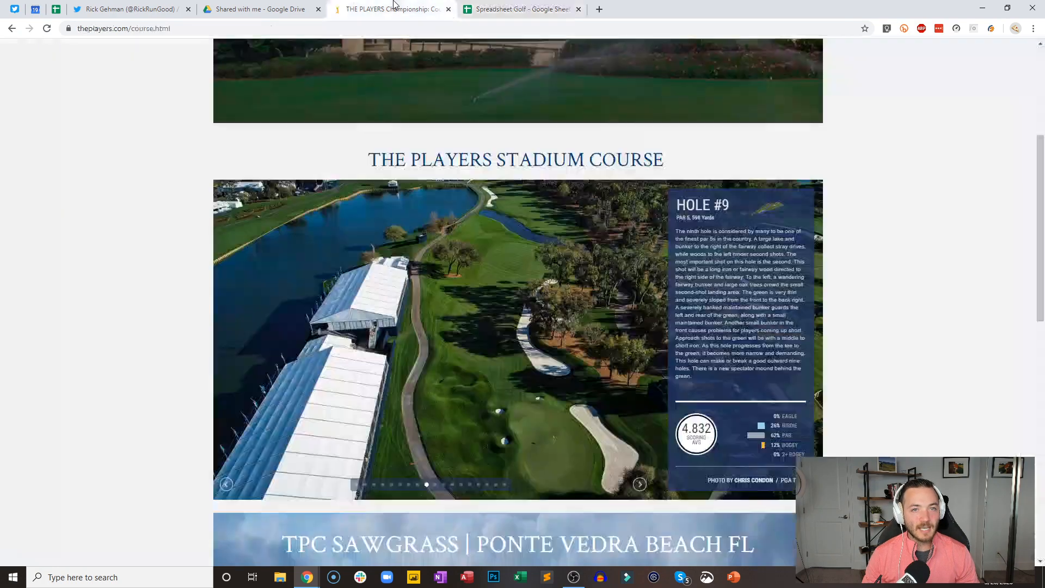
{"action": "left_click", "coordinate": [639, 485]}
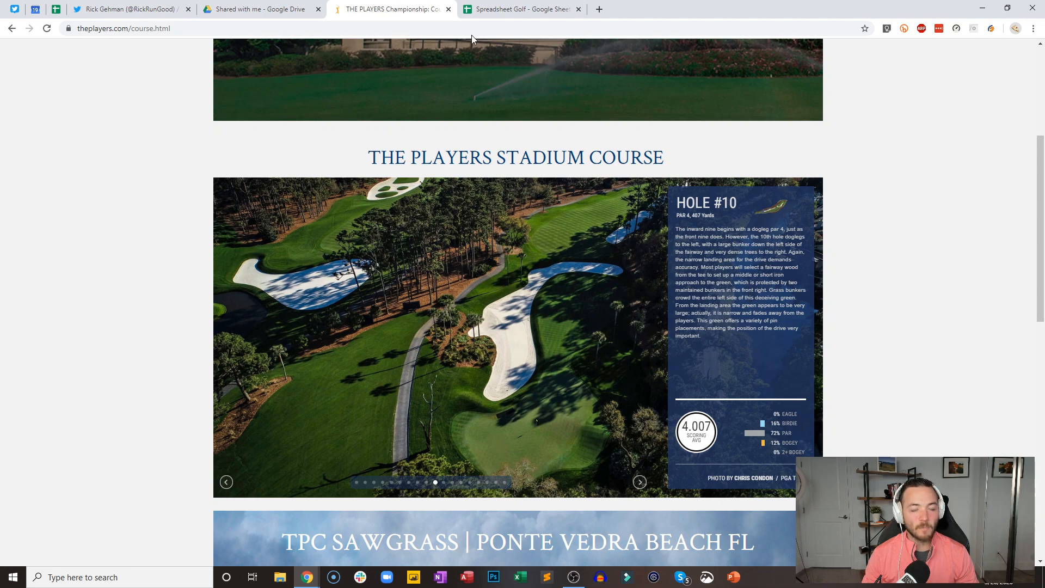
{"action": "left_click", "coordinate": [501, 11]}
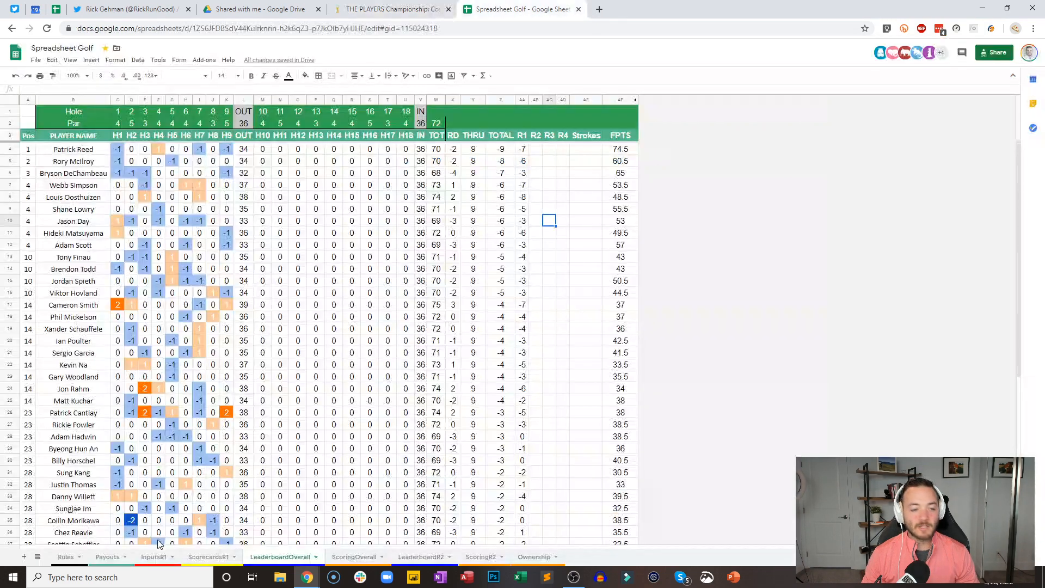
Enter =RANDBETWEEN(1,100) for the first player on hole 10 of the InputsR1 sheet and fill it down for the other players.
{"action": "left_click", "coordinate": [155, 556]}
{"action": "type", "text": "=RANDBETWEEN(1,100"}
{"action": "key", "text": "Return"}
{"action": "left_click", "coordinate": [471, 155]}
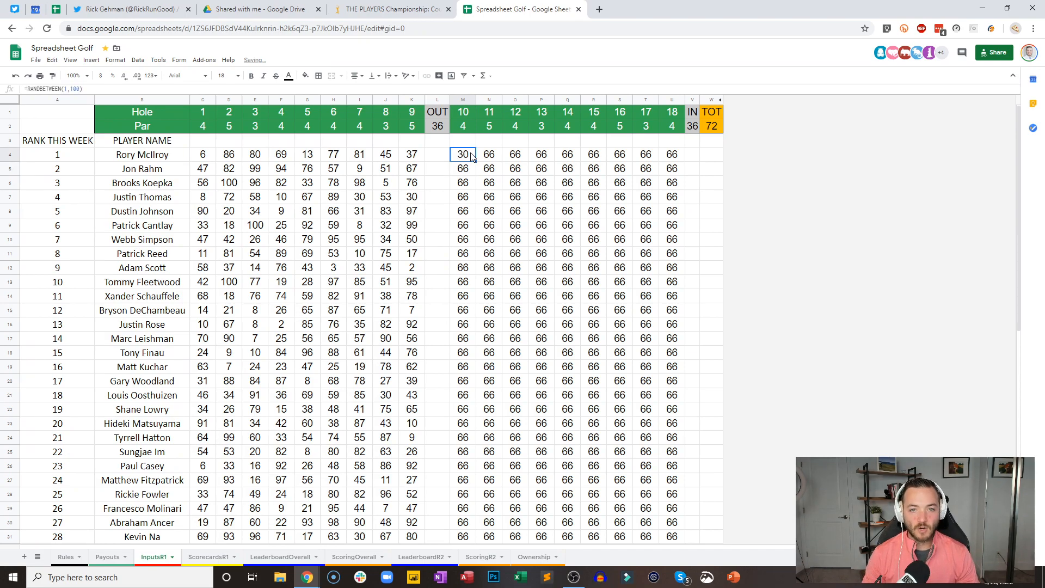
{"action": "left_click_drag", "start_coordinate": [475, 162], "coordinate": [470, 524]}
Convert the random-number formulas in the hole 10 column to fixed values by pasting them back as values only.
{"action": "scroll", "coordinate": [460, 441], "scroll_direction": "up", "scroll_amount": 10}
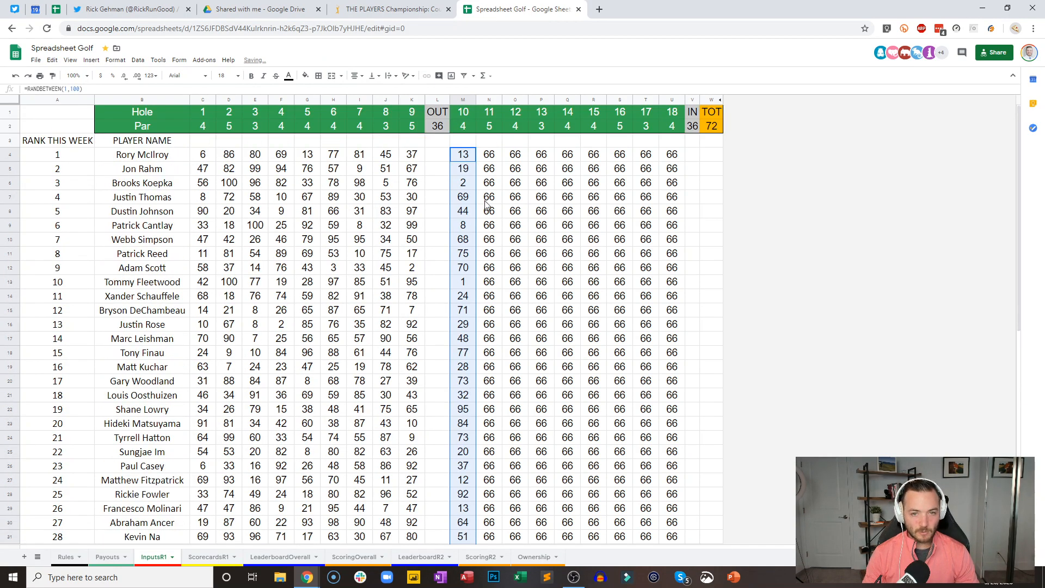
{"action": "right_click", "coordinate": [460, 157]}
{"action": "mouse_move", "coordinate": [496, 204]}
{"action": "left_click", "coordinate": [571, 211]}
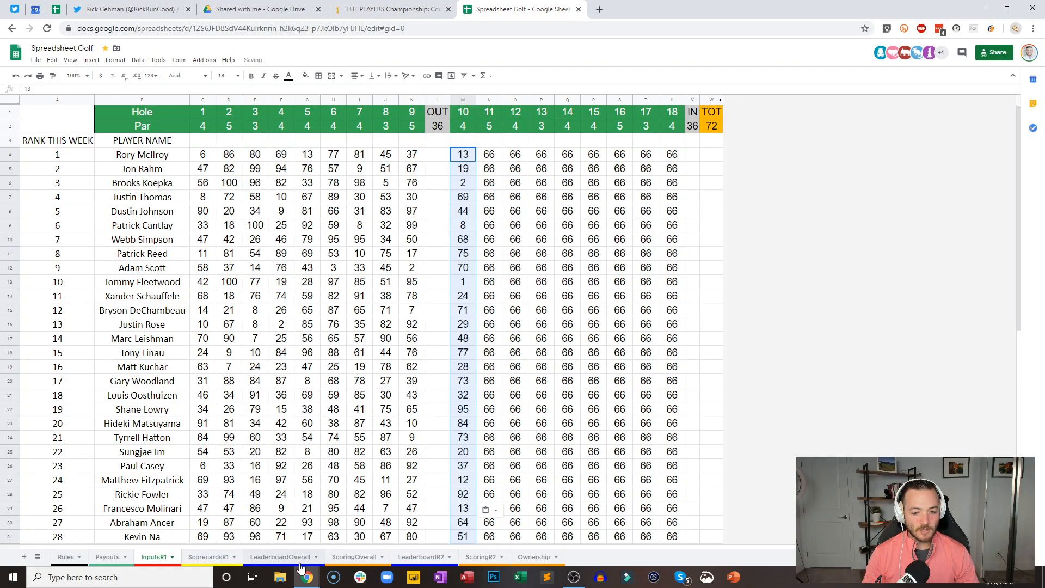
Sort A3:AF57 on the LeaderboardOverall sheet by Pos from A to Z, with the first row as a header.
{"action": "left_click", "coordinate": [279, 556]}
{"action": "left_click_drag", "start_coordinate": [30, 136], "coordinate": [635, 539]}
{"action": "scroll", "coordinate": [430, 338], "scroll_direction": "down", "scroll_amount": 5}
{"action": "left_click", "coordinate": [138, 61]}
{"action": "left_click", "coordinate": [187, 146]}
{"action": "left_click", "coordinate": [449, 271]}
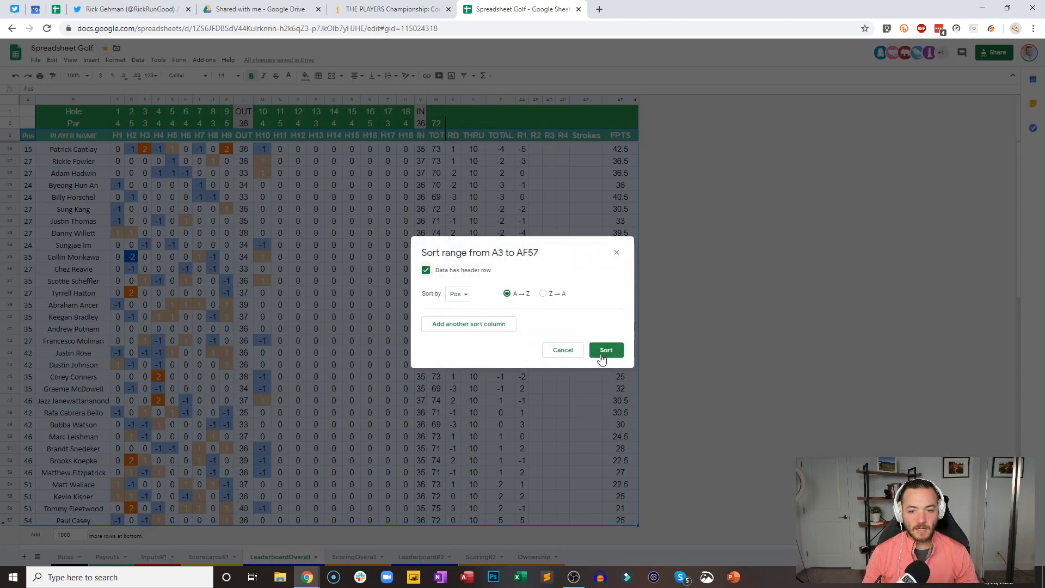
{"action": "key", "text": "Return"}
Examine the H10 scores in the lower and middle leaderboard rows, including the rows of Sungjae Im and Patrick Cantlay.
{"action": "left_click", "coordinate": [334, 461]}
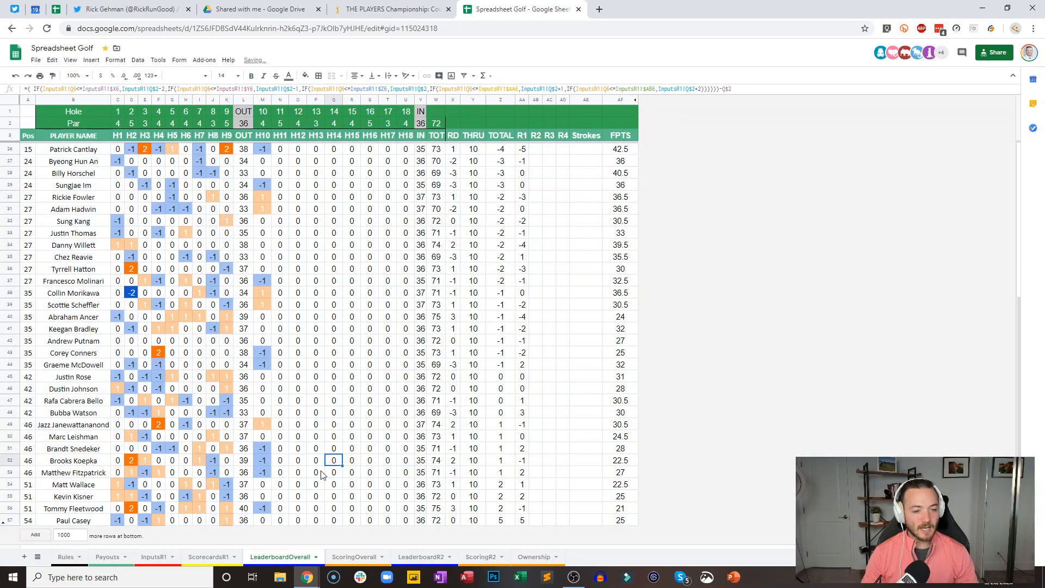
{"action": "left_click", "coordinate": [266, 510]}
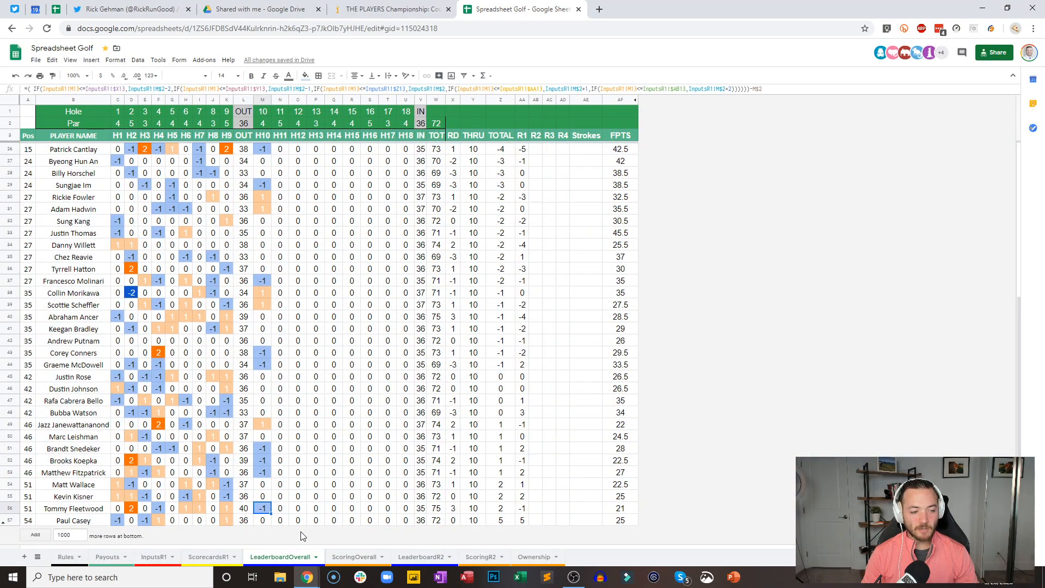
{"action": "left_click", "coordinate": [269, 462]}
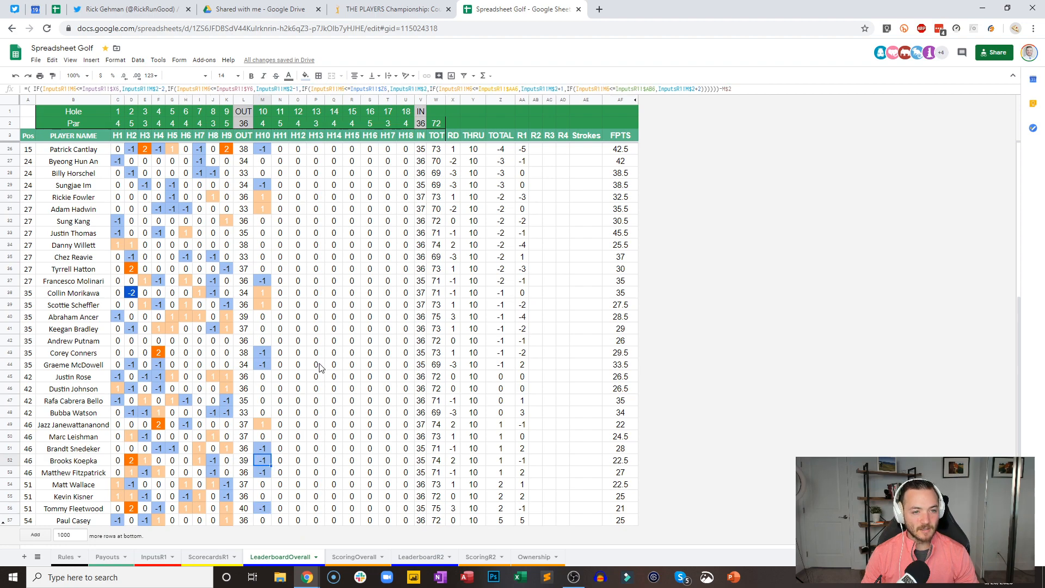
{"action": "scroll", "coordinate": [321, 364], "scroll_direction": "up", "scroll_amount": 3}
{"action": "left_click", "coordinate": [226, 246]}
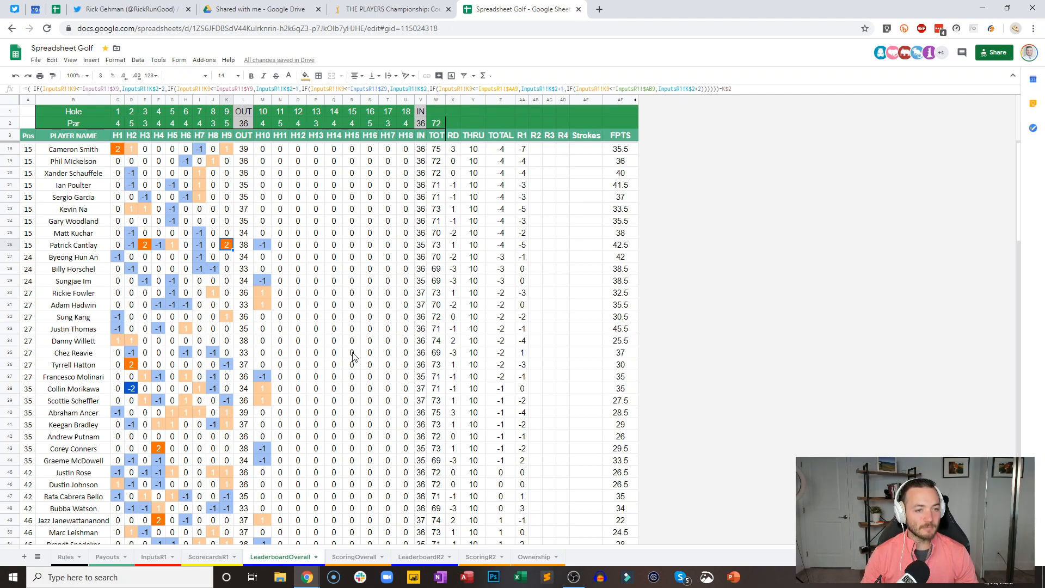
{"action": "left_click_drag", "start_coordinate": [117, 281], "coordinate": [288, 283]}
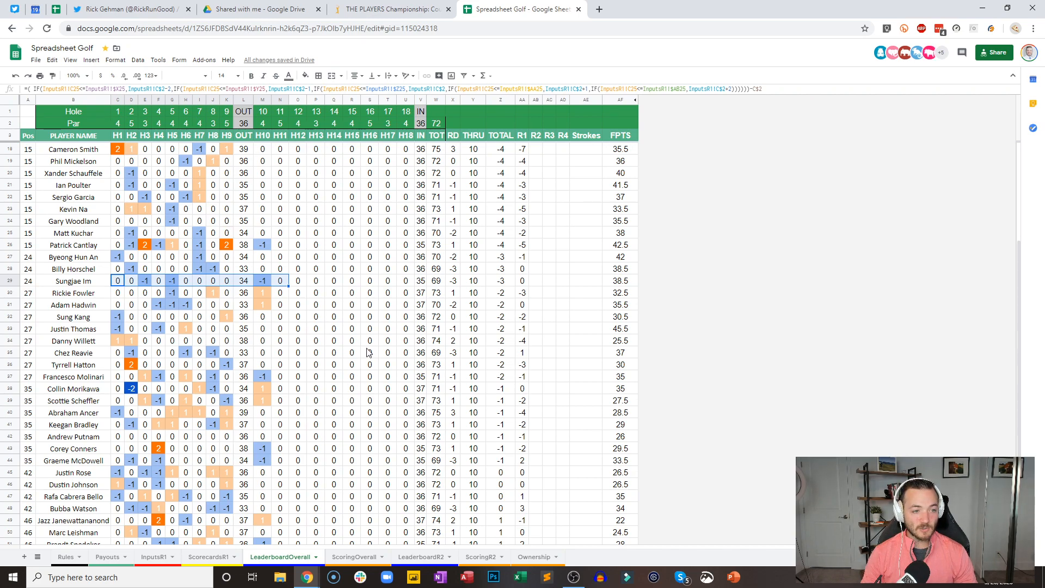
{"action": "scroll", "coordinate": [368, 351], "scroll_direction": "up", "scroll_amount": 3}
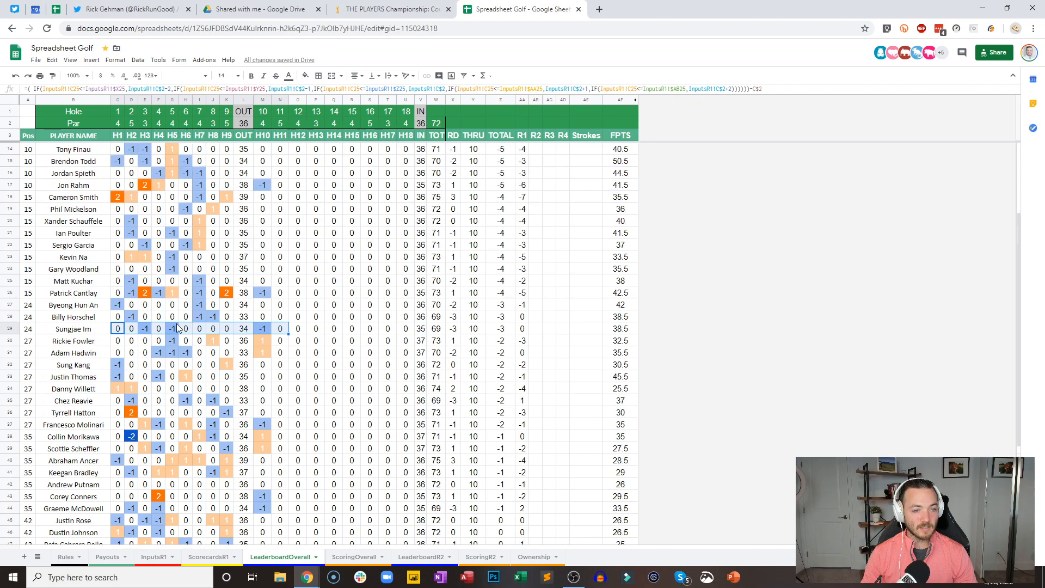
{"action": "left_click_drag", "start_coordinate": [76, 294], "coordinate": [335, 297]}
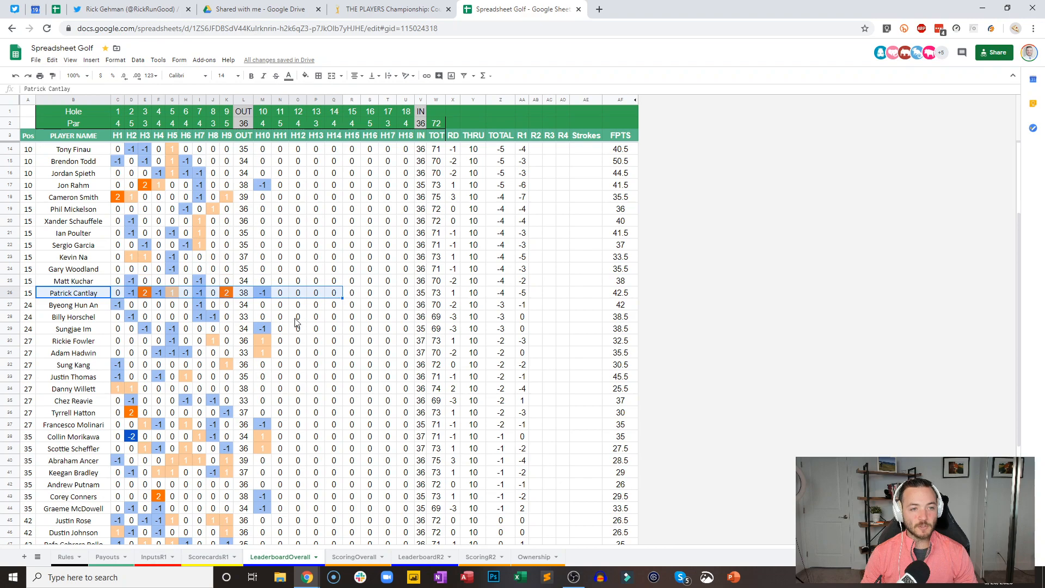
{"action": "scroll", "coordinate": [297, 322], "scroll_direction": "up", "scroll_amount": 5}
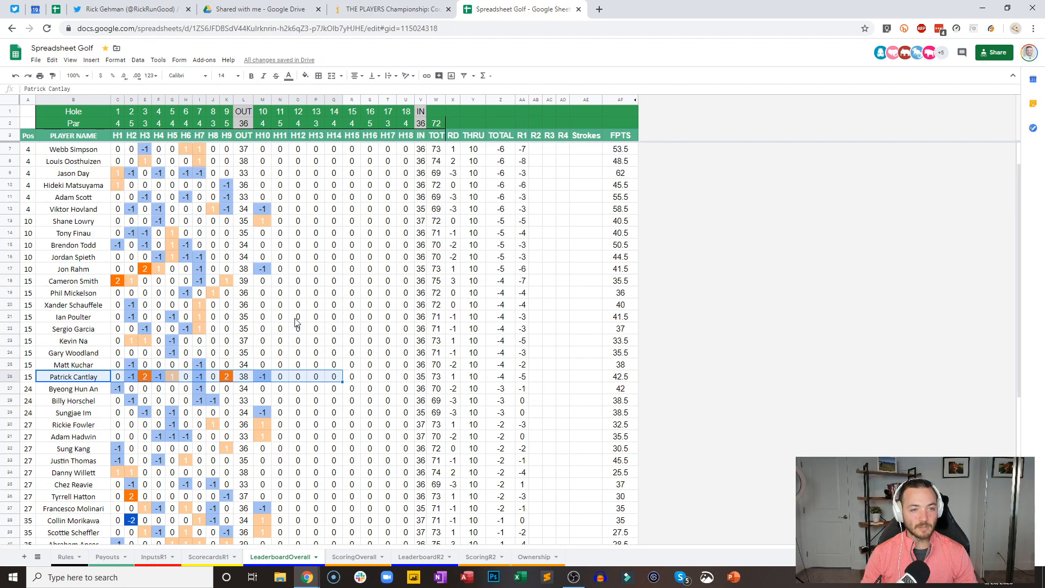
Check the H10 scores of Jon Rahm and Rory McIlroy and Webb Simpson's H4 to H9 scores near the leaderboard's top.
{"action": "left_click", "coordinate": [270, 296]}
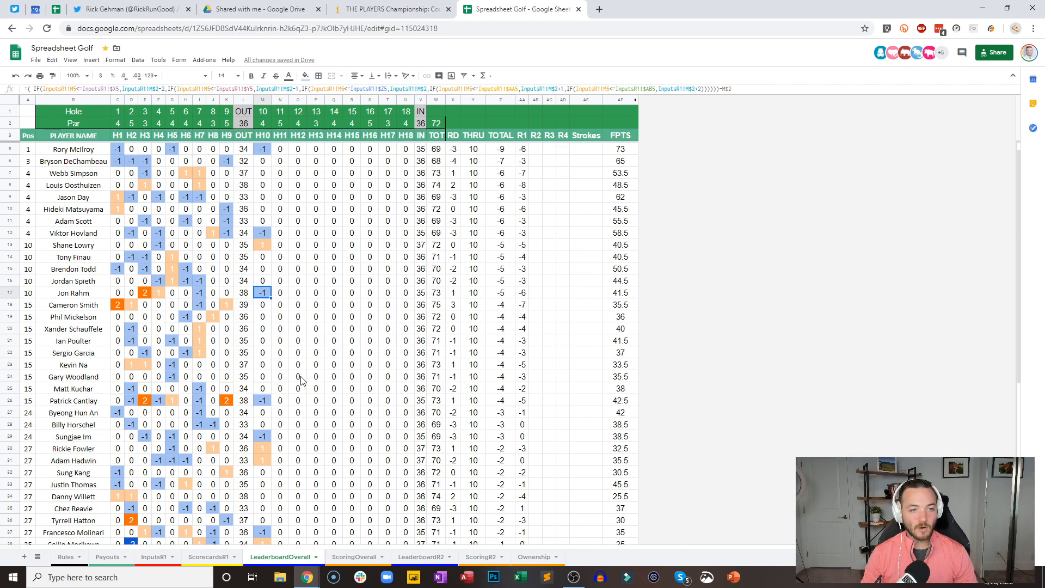
{"action": "scroll", "coordinate": [303, 380], "scroll_direction": "up", "scroll_amount": 1}
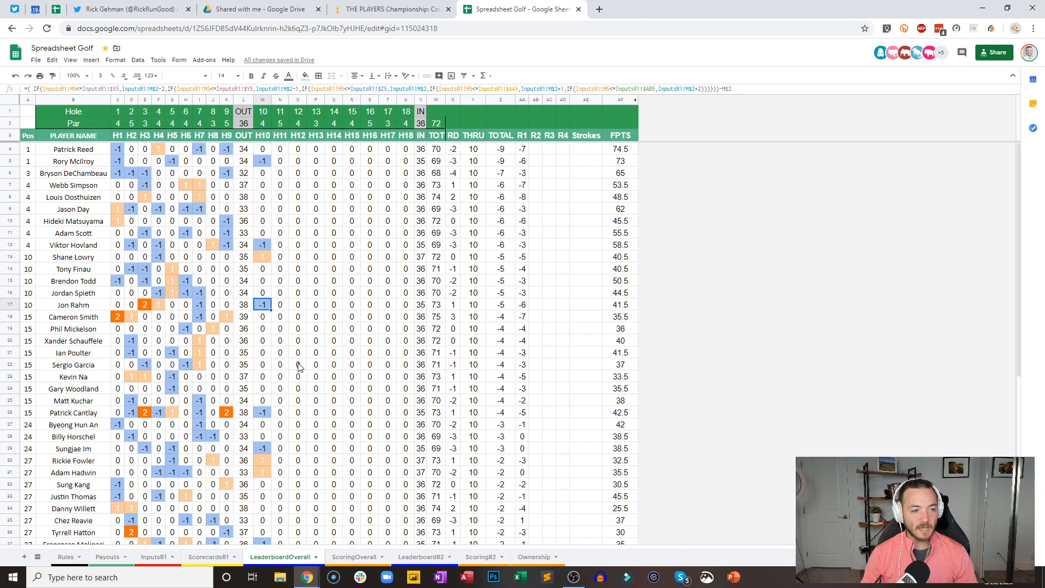
{"action": "left_click", "coordinate": [259, 164]}
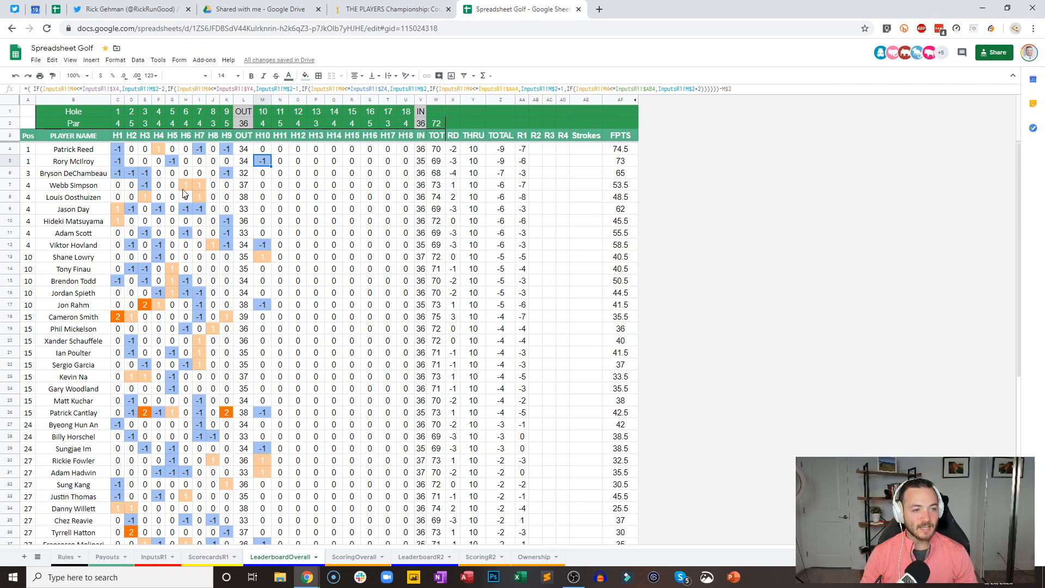
{"action": "left_click", "coordinate": [160, 185]}
{"action": "left_click_drag", "start_coordinate": [160, 185], "coordinate": [227, 187]}
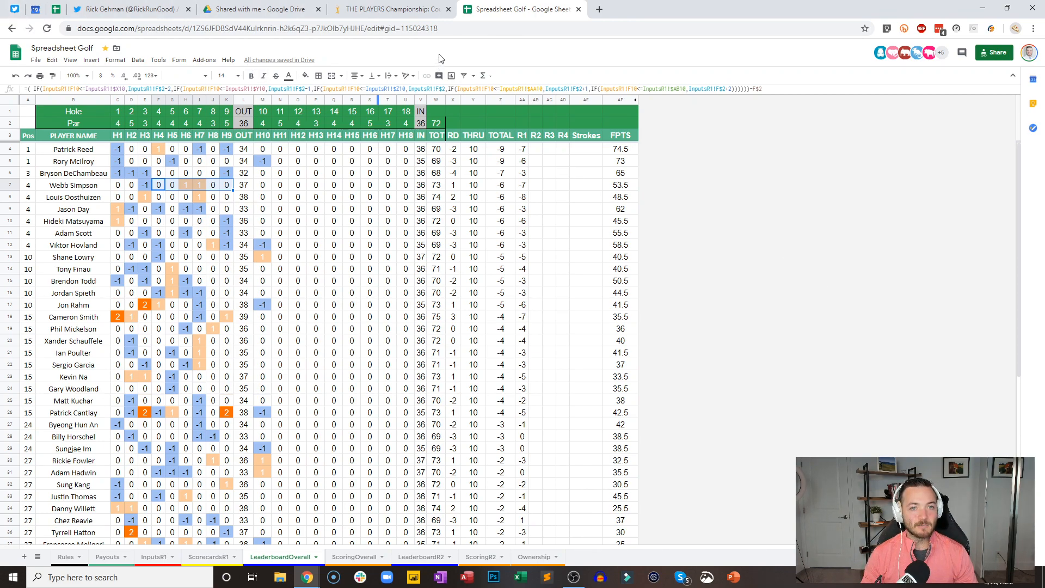
View Hole #11 in the Stadium Course slideshow on the tournament site and return to the Spreadsheet Golf file.
{"action": "left_click", "coordinate": [409, 5]}
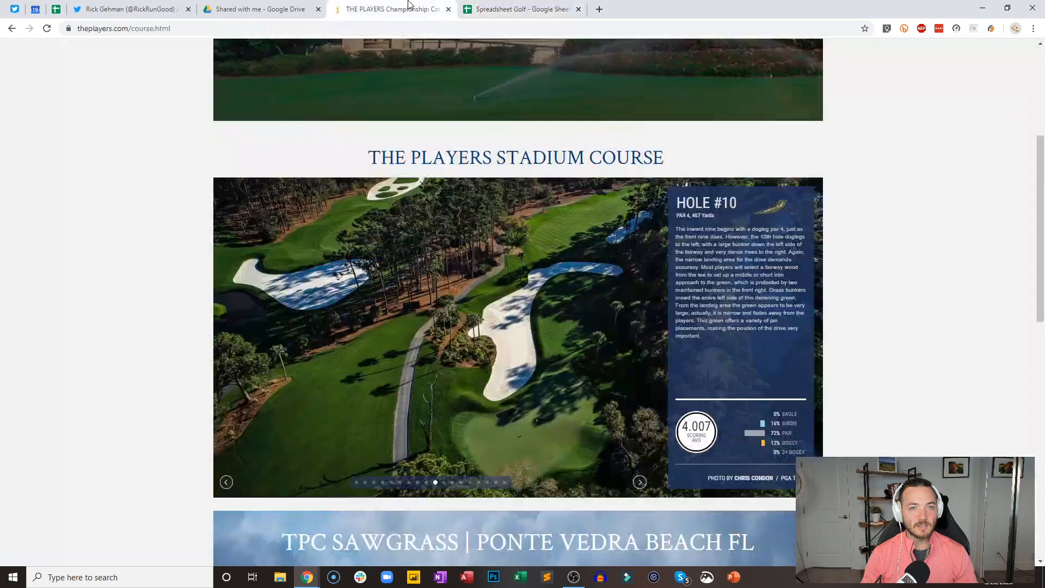
{"action": "left_click", "coordinate": [640, 483]}
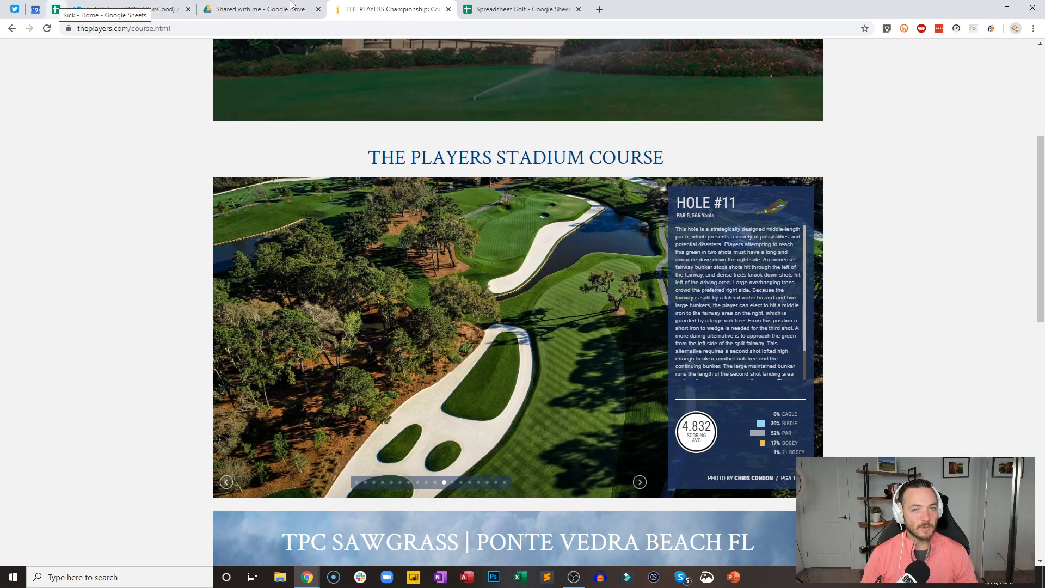
{"action": "left_click", "coordinate": [474, 9]}
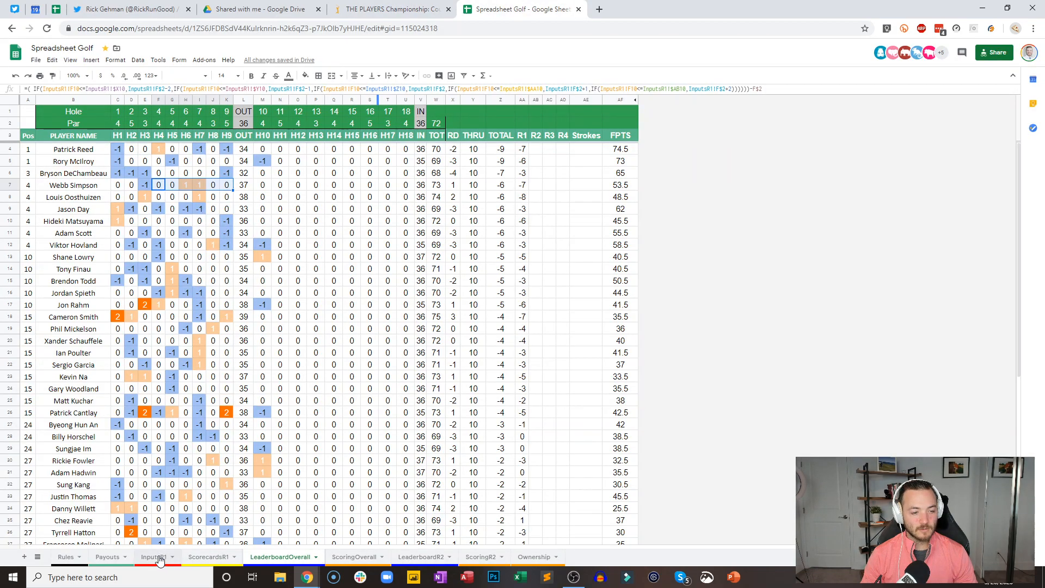
Enter =RANDBETWEEN(1,100) as Rory McIlroy's hole 11 input on the InputsR1 sheet.
{"action": "left_click", "coordinate": [155, 556]}
{"action": "left_click", "coordinate": [492, 156]}
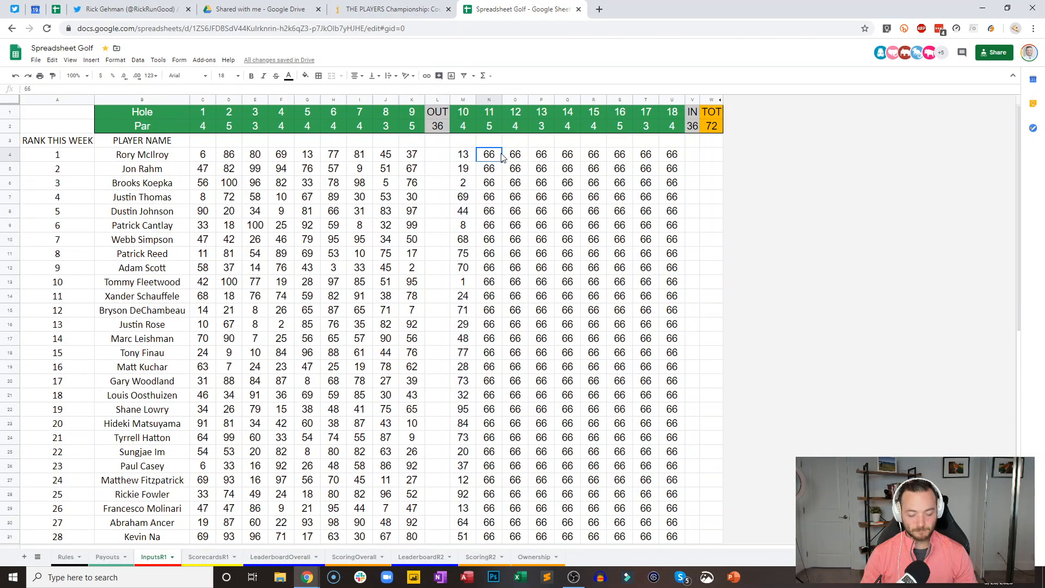
{"action": "type", "text": "=rand"}
{"action": "key", "text": "Down"}
{"action": "key", "text": "Down"}
{"action": "key", "text": "Tab"}
{"action": "type", "text": "1"}
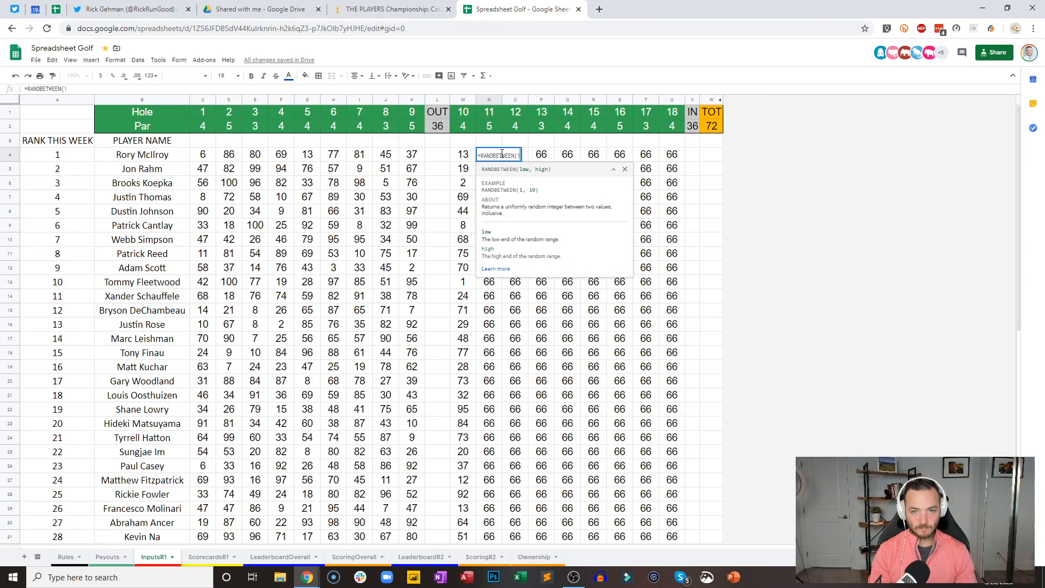
{"action": "type", "text": ",100)"}
{"action": "key", "text": "Return"}
Fill the hole 11 random formula down for all players and replace the formulas with their values.
{"action": "left_click", "coordinate": [501, 156]}
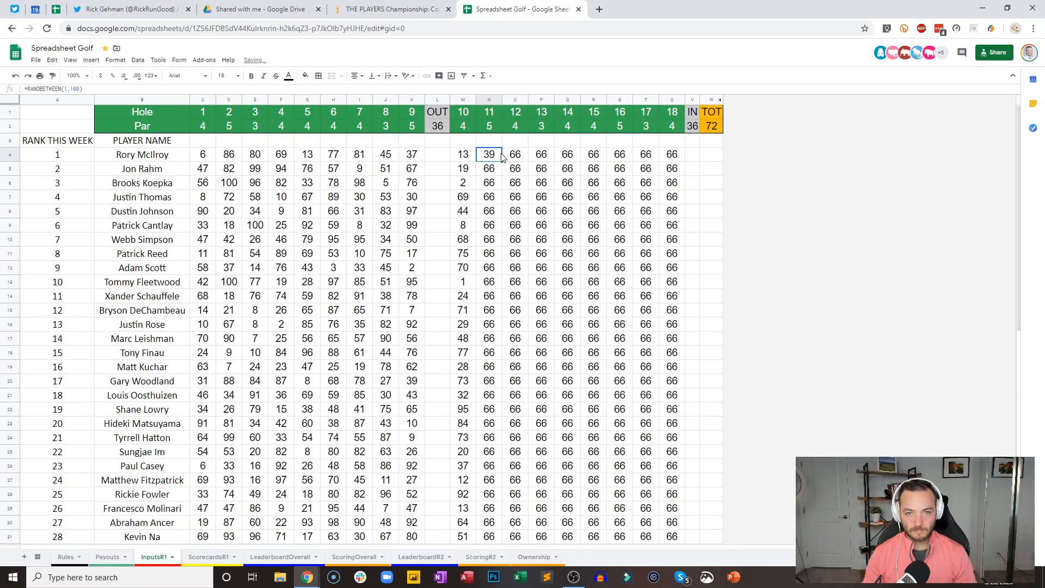
{"action": "left_click_drag", "start_coordinate": [501, 162], "coordinate": [494, 519]}
{"action": "scroll", "coordinate": [493, 381], "scroll_direction": "up", "scroll_amount": 9}
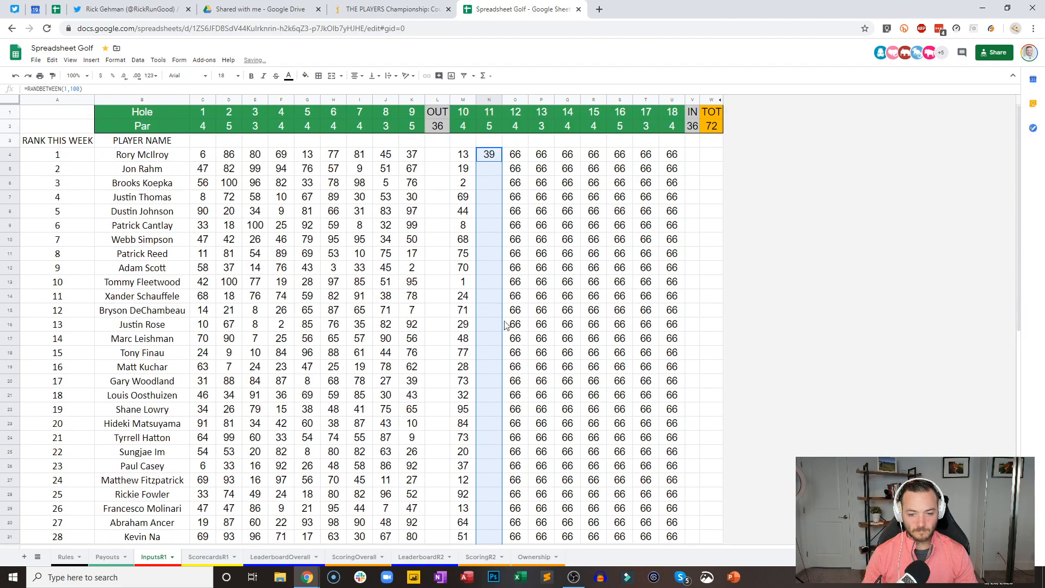
{"action": "right_click", "coordinate": [491, 159]}
{"action": "mouse_move", "coordinate": [553, 206]}
{"action": "left_click", "coordinate": [605, 210]}
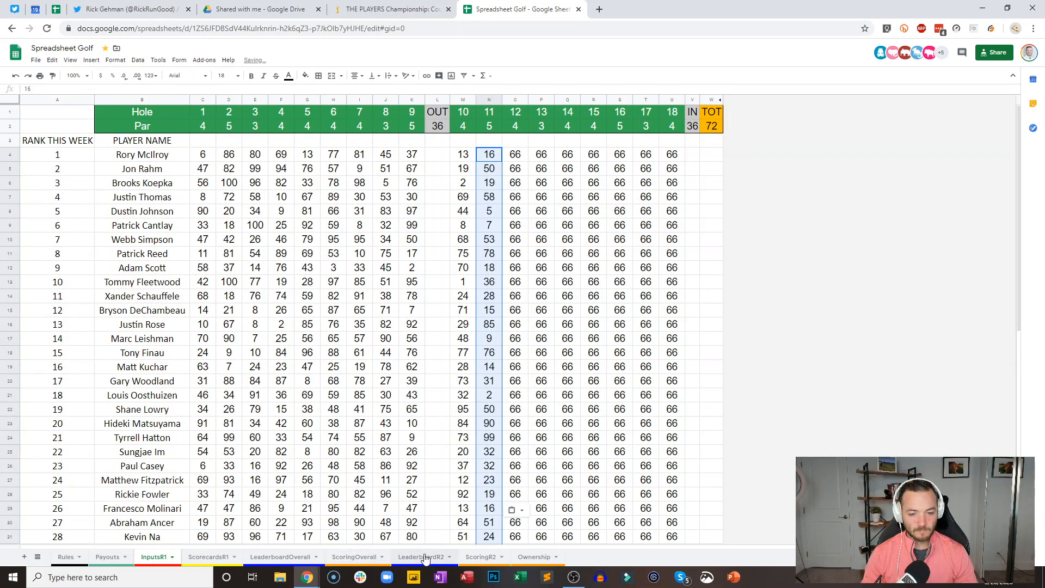
Sort A3:AF57 on the LeaderboardOverall sheet by Pos from A to Z, treating the first row as a header.
{"action": "left_click", "coordinate": [305, 559]}
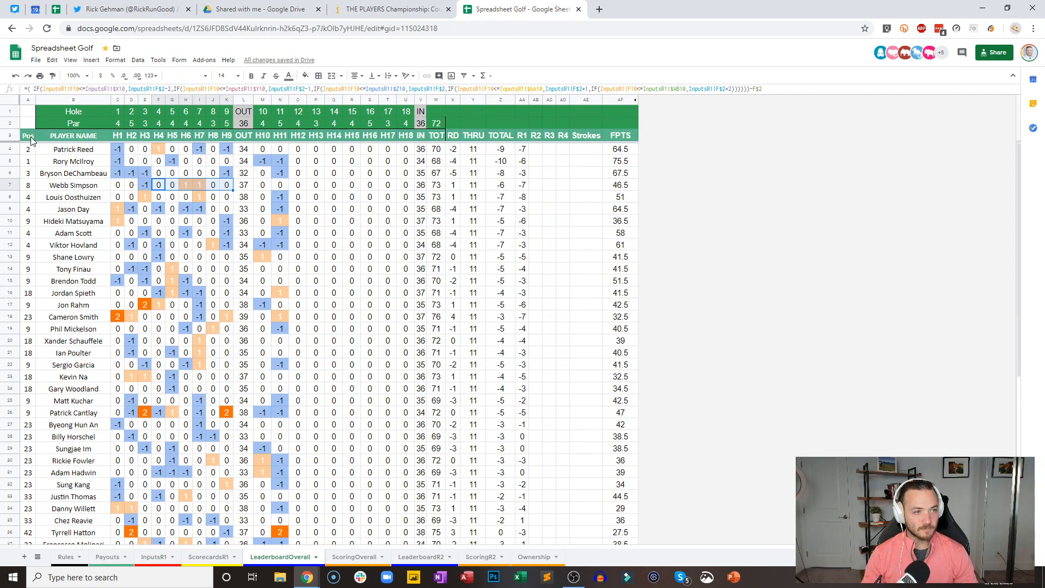
{"action": "scroll", "coordinate": [428, 354], "scroll_direction": "down", "scroll_amount": 5}
{"action": "left_click_drag", "start_coordinate": [428, 354], "coordinate": [620, 520]}
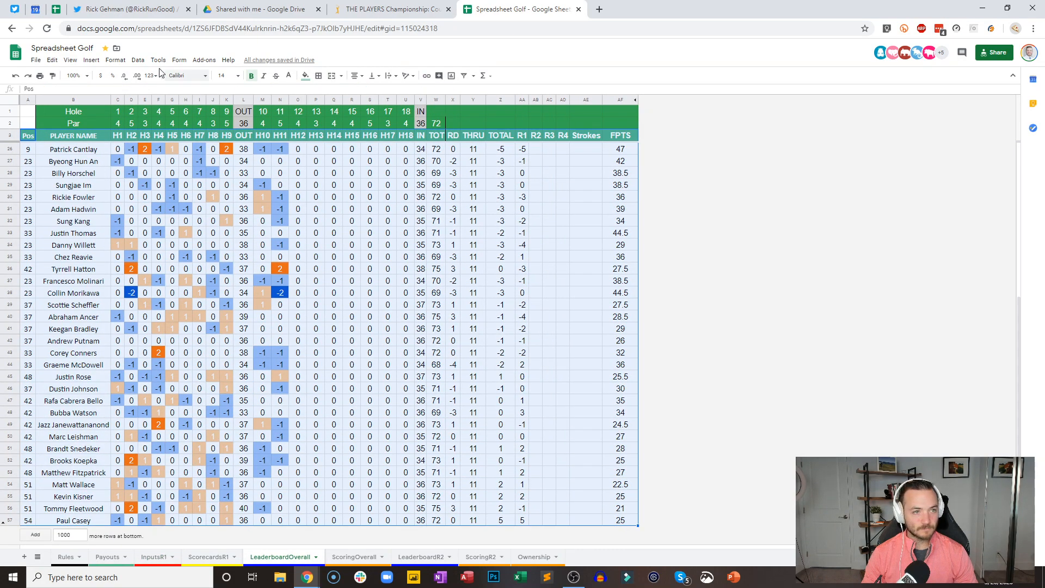
{"action": "left_click", "coordinate": [138, 60]}
{"action": "left_click", "coordinate": [198, 147]}
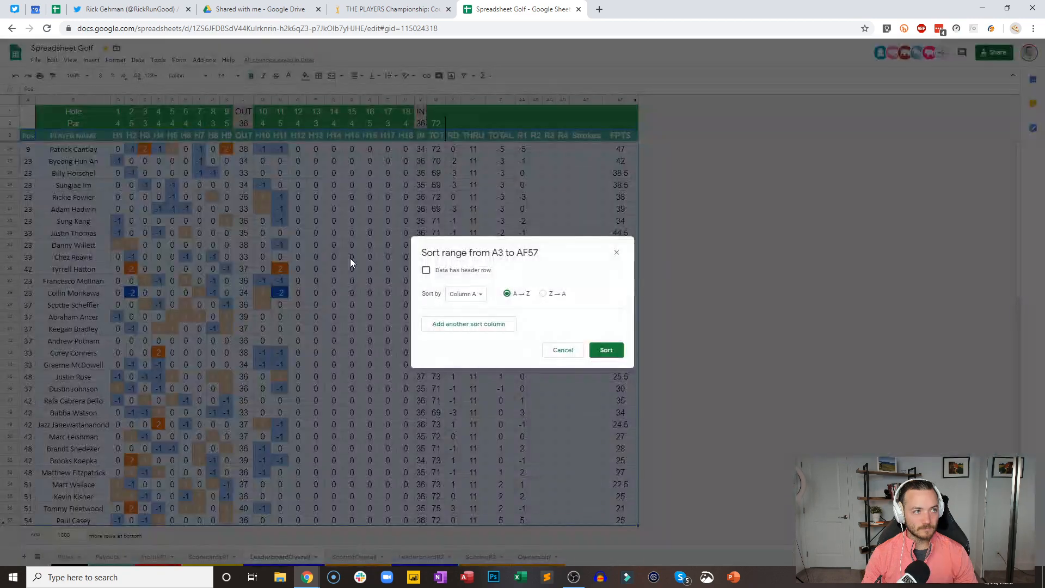
{"action": "left_click", "coordinate": [489, 275]}
{"action": "left_click", "coordinate": [601, 352]}
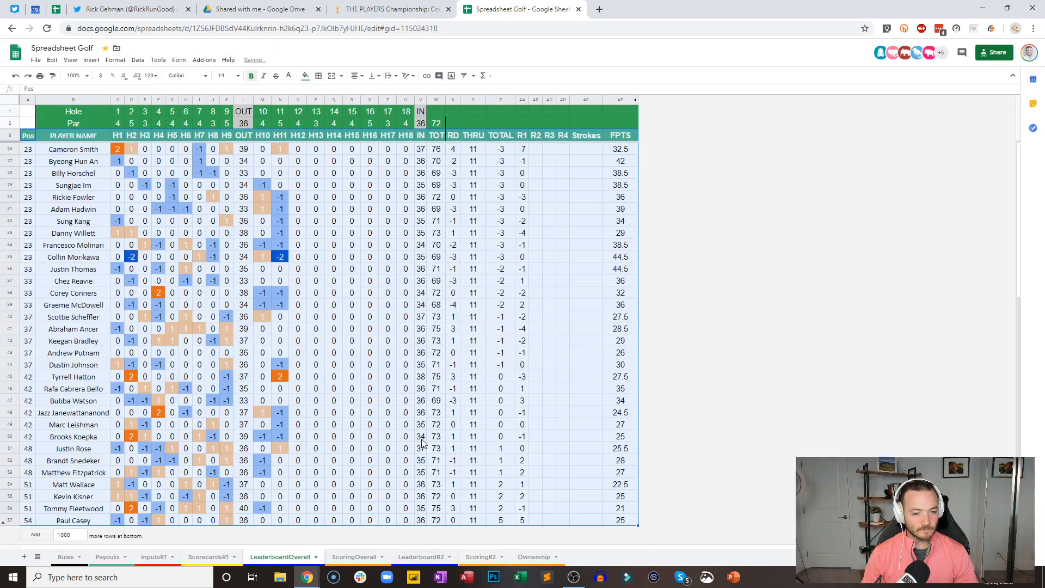
{"action": "left_click", "coordinate": [369, 484]}
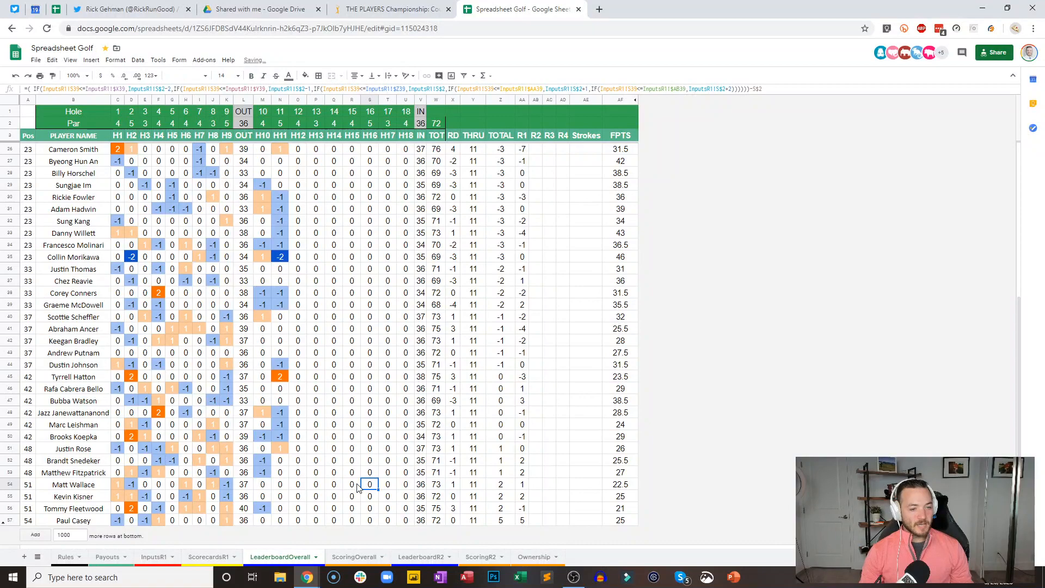
Examine Brooks Koepka's H8 to H11 scores, the H11 scores of Tyrrell Hatton, Dustin Johnson and Adam Hadwin, and Collin Morikawa's whole row.
{"action": "left_click_drag", "start_coordinate": [215, 437], "coordinate": [283, 437]}
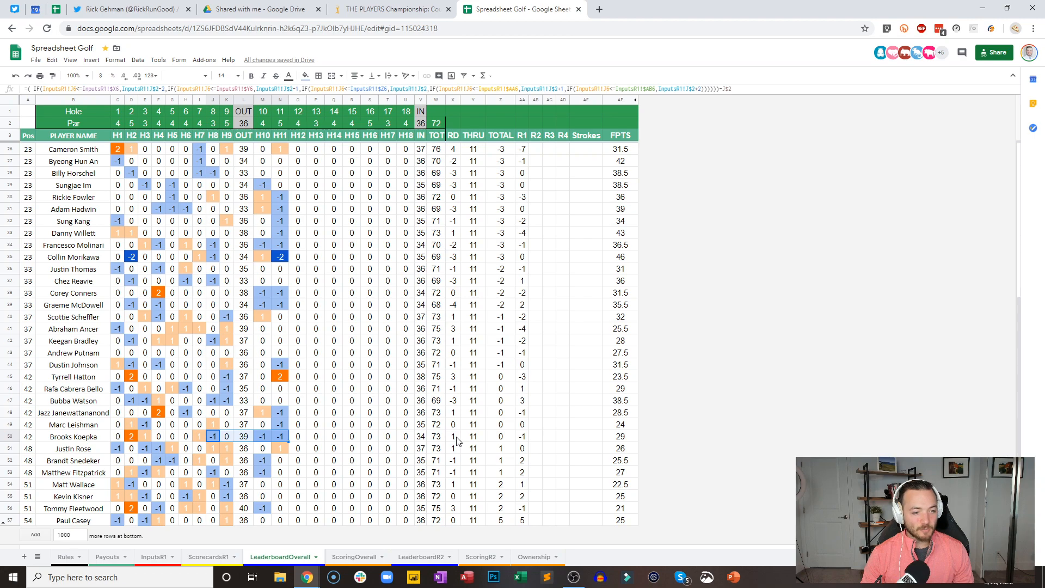
{"action": "left_click", "coordinate": [281, 377]}
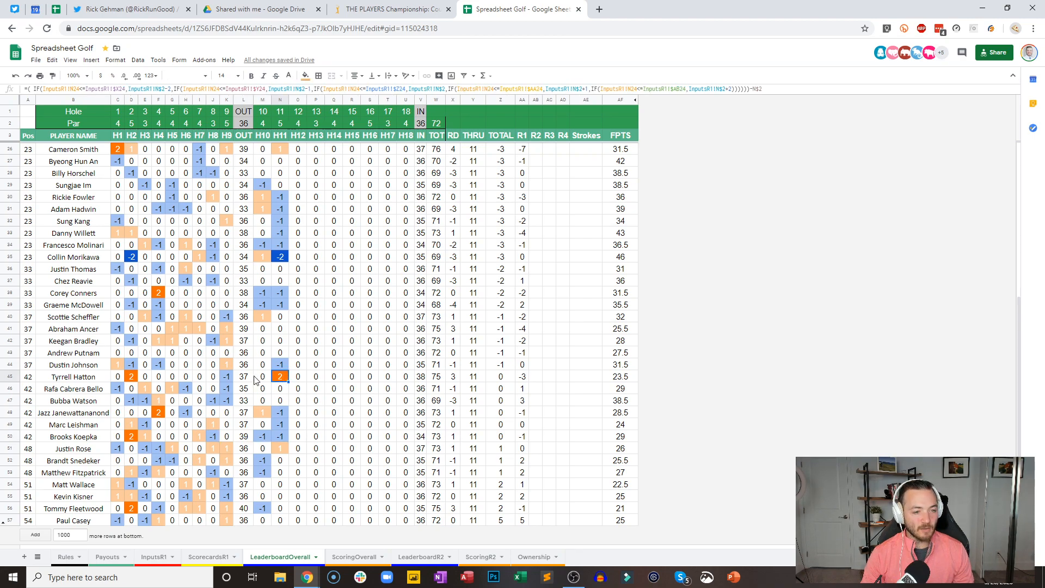
{"action": "left_click", "coordinate": [277, 368]}
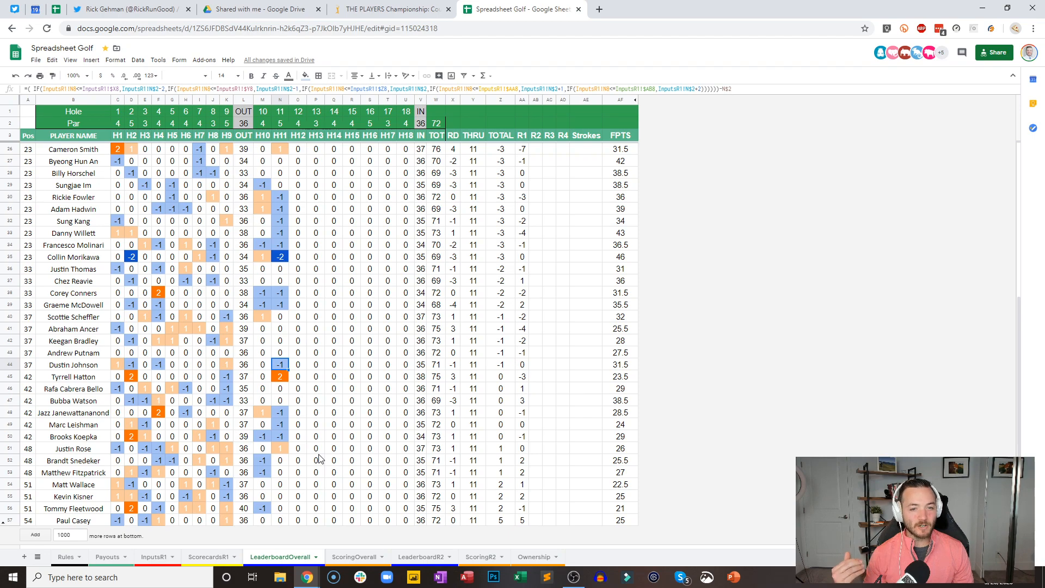
{"action": "scroll", "coordinate": [320, 459], "scroll_direction": "up", "scroll_amount": 1}
{"action": "left_click", "coordinate": [33, 293]}
{"action": "left_click_drag", "start_coordinate": [34, 294], "coordinate": [671, 295]}
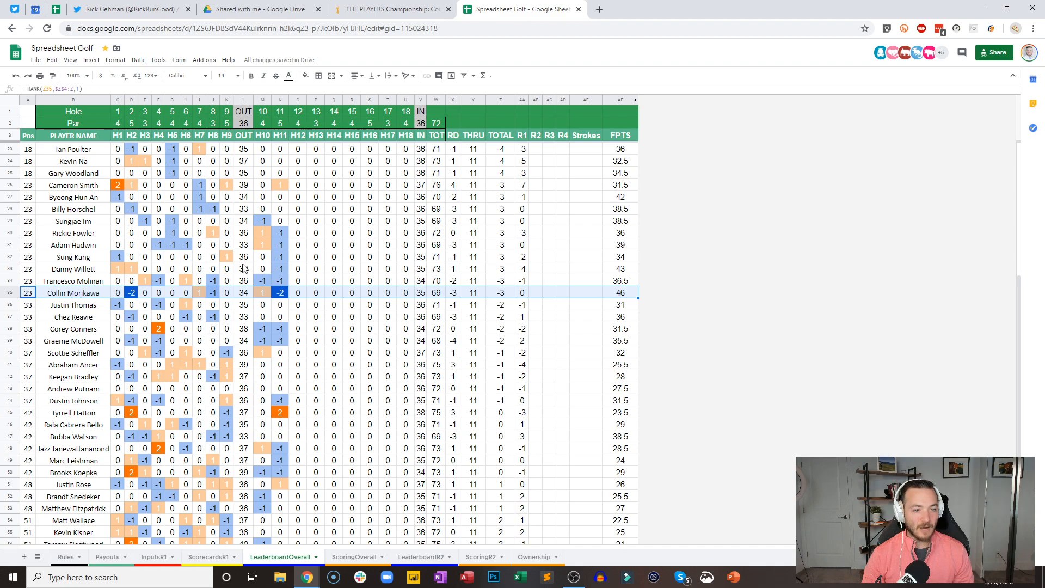
{"action": "left_click", "coordinate": [282, 246]}
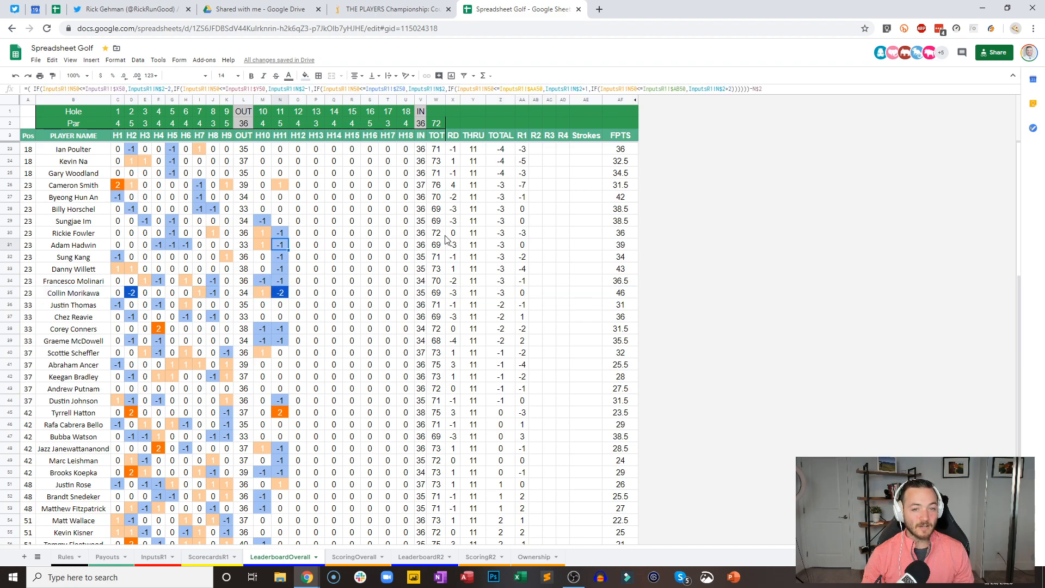
Review the leaderboard's top, checking Louis Oosthuizen's row and Webb Simpson's H4 to H11 scores.
{"action": "scroll", "coordinate": [353, 288], "scroll_direction": "up", "scroll_amount": 2}
{"action": "scroll", "coordinate": [352, 288], "scroll_direction": "up", "scroll_amount": 2}
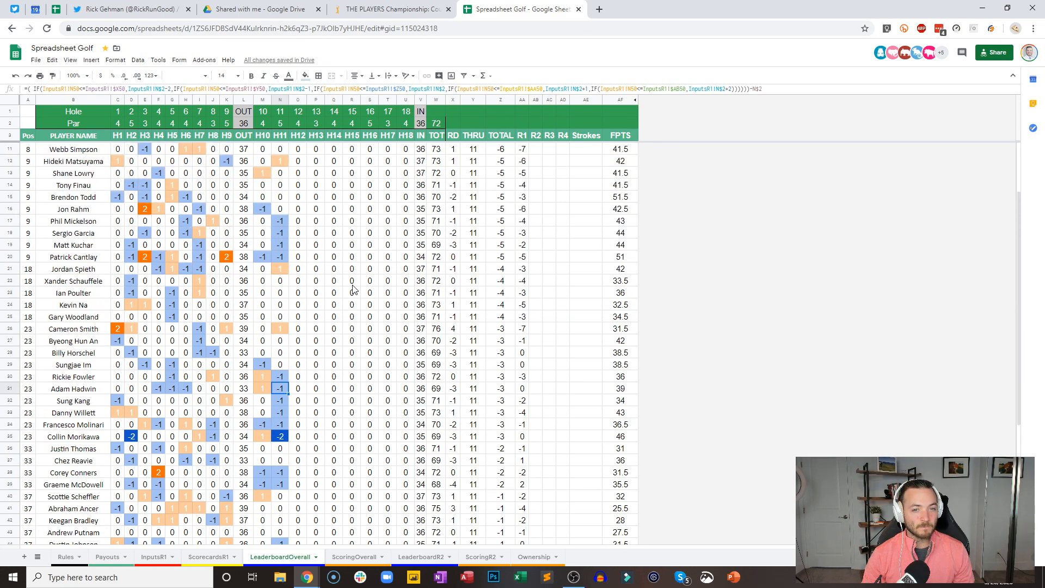
{"action": "scroll", "coordinate": [294, 259], "scroll_direction": "up", "scroll_amount": 2}
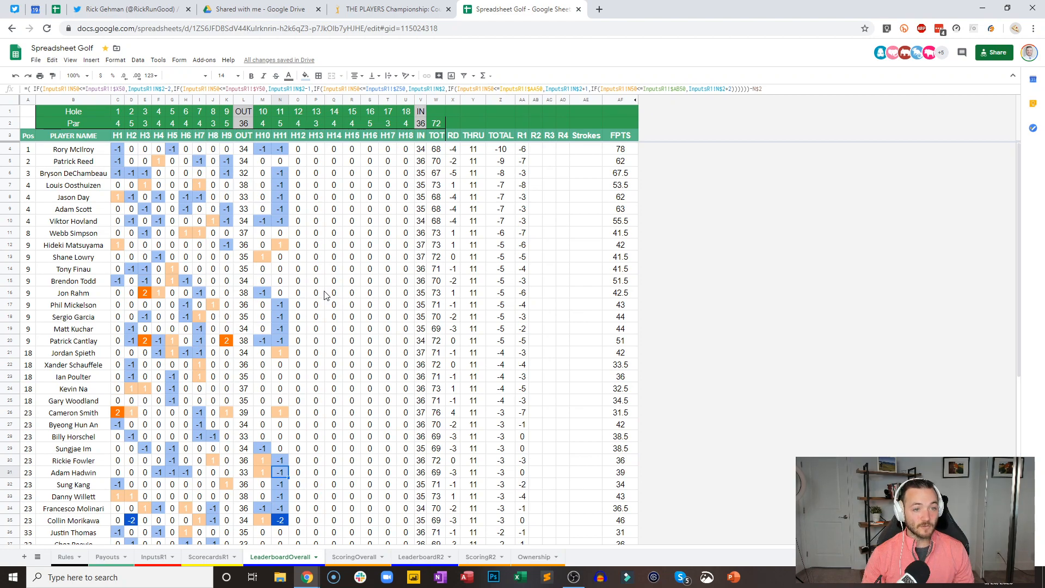
{"action": "left_click", "coordinate": [11, 185]}
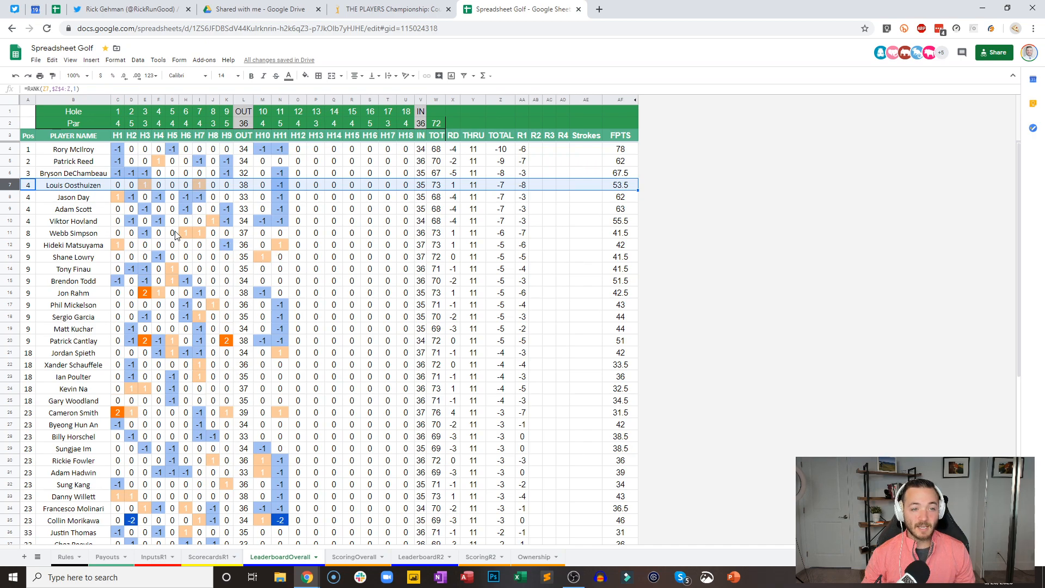
{"action": "left_click_drag", "start_coordinate": [162, 232], "coordinate": [284, 240]}
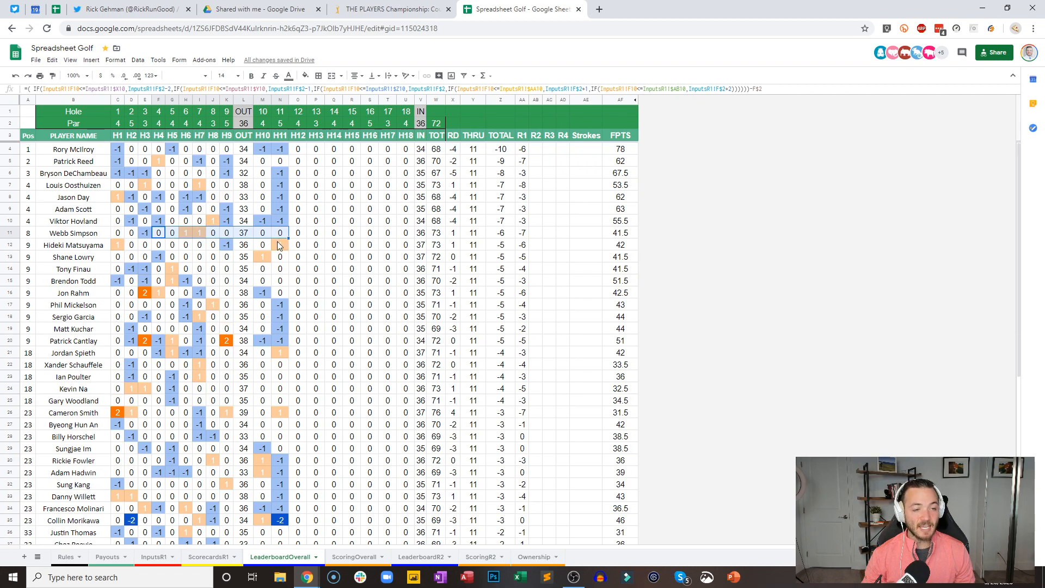
{"action": "left_click", "coordinate": [345, 412]}
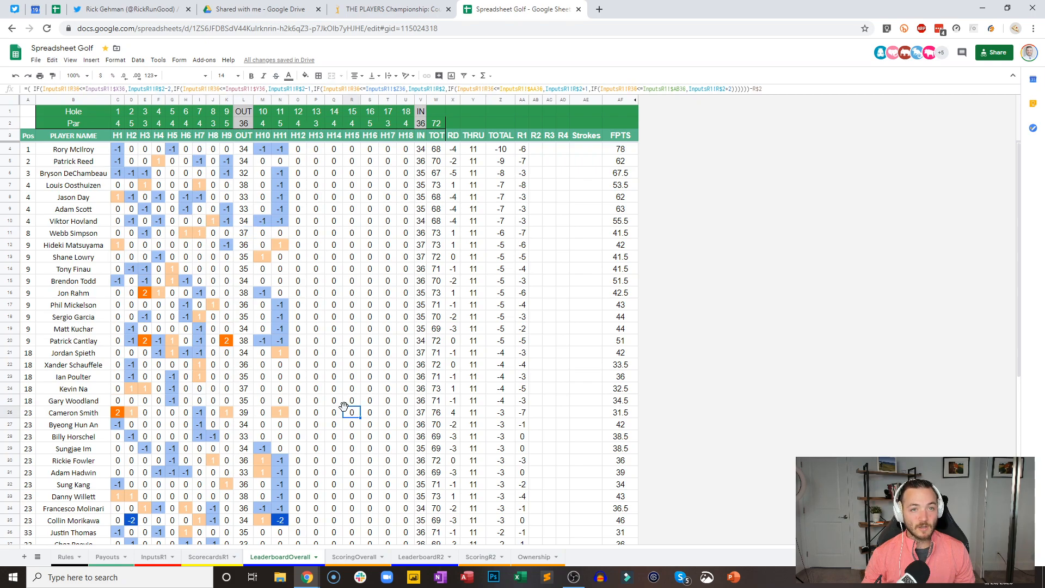
View Hole #12 in the Stadium Course slideshow on the tournament site and return to the Spreadsheet Golf file.
{"action": "left_click", "coordinate": [389, 7]}
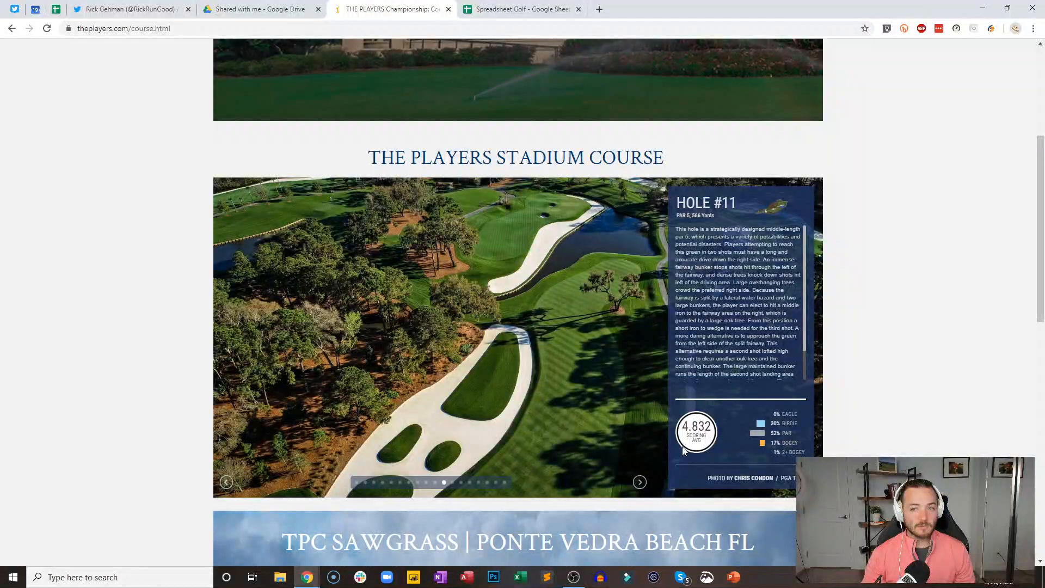
{"action": "left_click", "coordinate": [642, 483]}
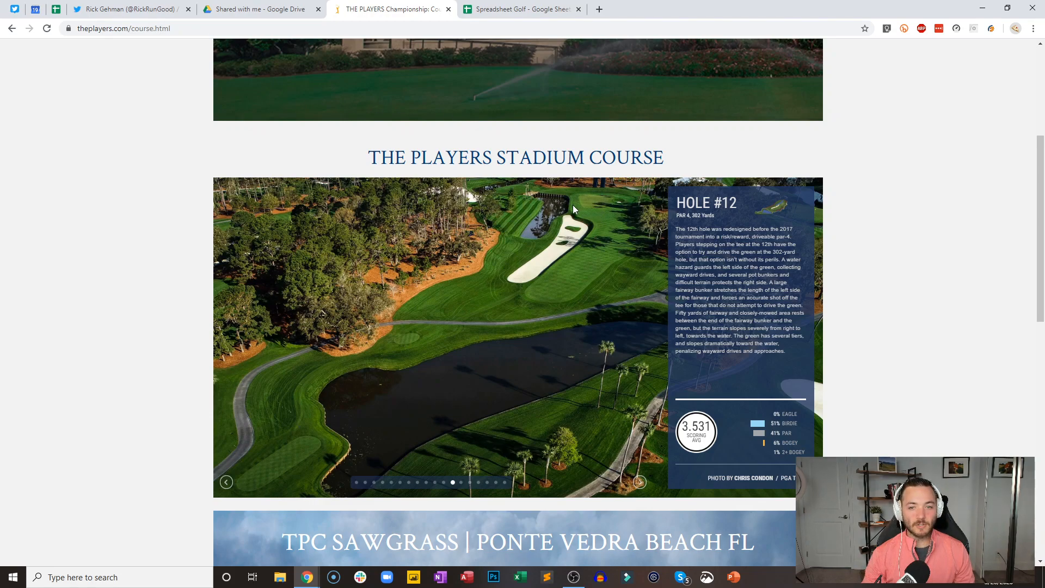
{"action": "left_click", "coordinate": [527, 8]}
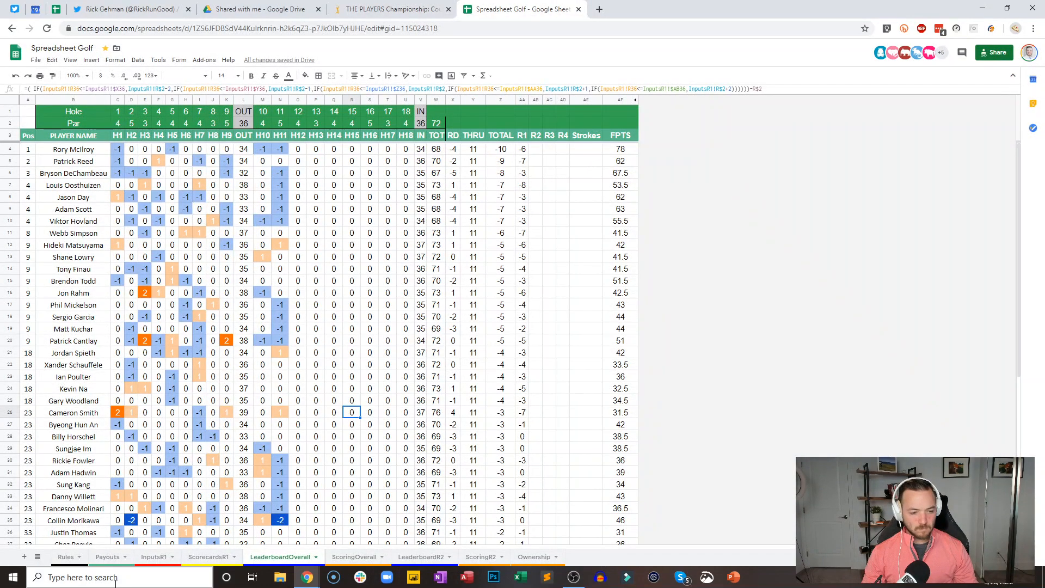
Enter =RANDBETWEEN(1,100) as Rory McIlroy's hole 12 input on the InputsR1 sheet.
{"action": "left_click", "coordinate": [154, 557]}
{"action": "left_click", "coordinate": [517, 154]}
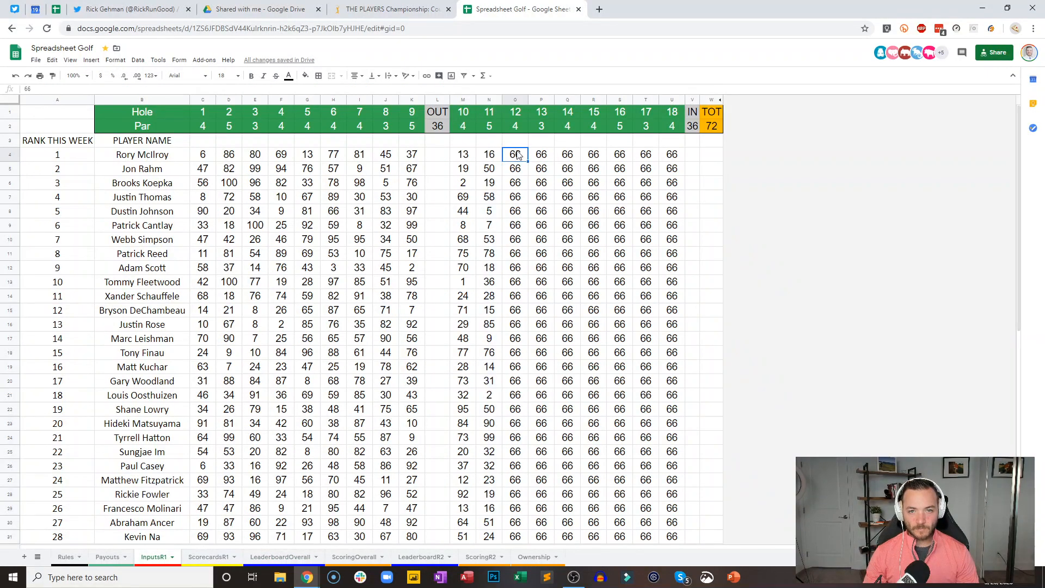
{"action": "type", "text": "=rand"}
{"action": "key", "text": "Down"}
{"action": "key", "text": "Down"}
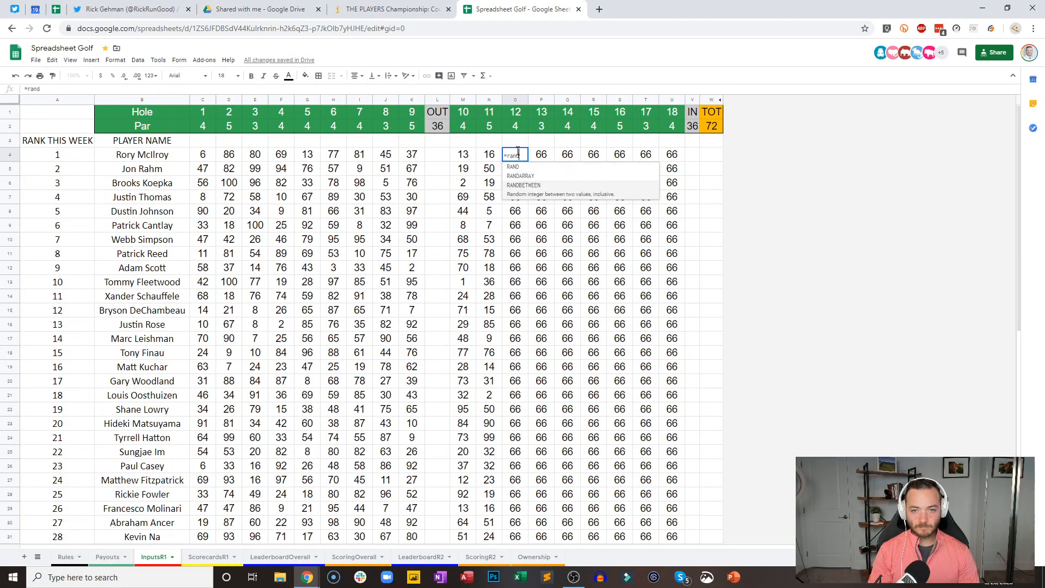
{"action": "key", "text": "Tab"}
{"action": "type", "text": "1,100"}
{"action": "key", "text": "Return"}
Fill the hole 12 random formula down through row 57 and paste the results back as values only.
{"action": "left_click", "coordinate": [517, 155]}
{"action": "scroll", "coordinate": [525, 238], "scroll_direction": "down", "scroll_amount": 1}
{"action": "left_click_drag", "start_coordinate": [528, 161], "coordinate": [526, 520]}
{"action": "scroll", "coordinate": [525, 175], "scroll_direction": "up", "scroll_amount": 8}
{"action": "right_click", "coordinate": [518, 158]}
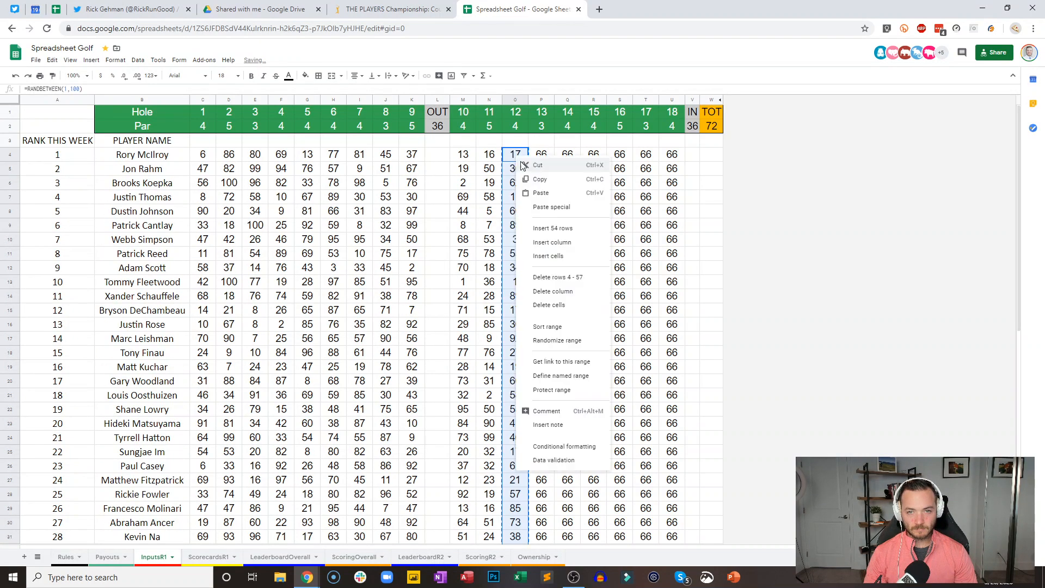
{"action": "mouse_move", "coordinate": [560, 209]}
{"action": "left_click", "coordinate": [680, 209]}
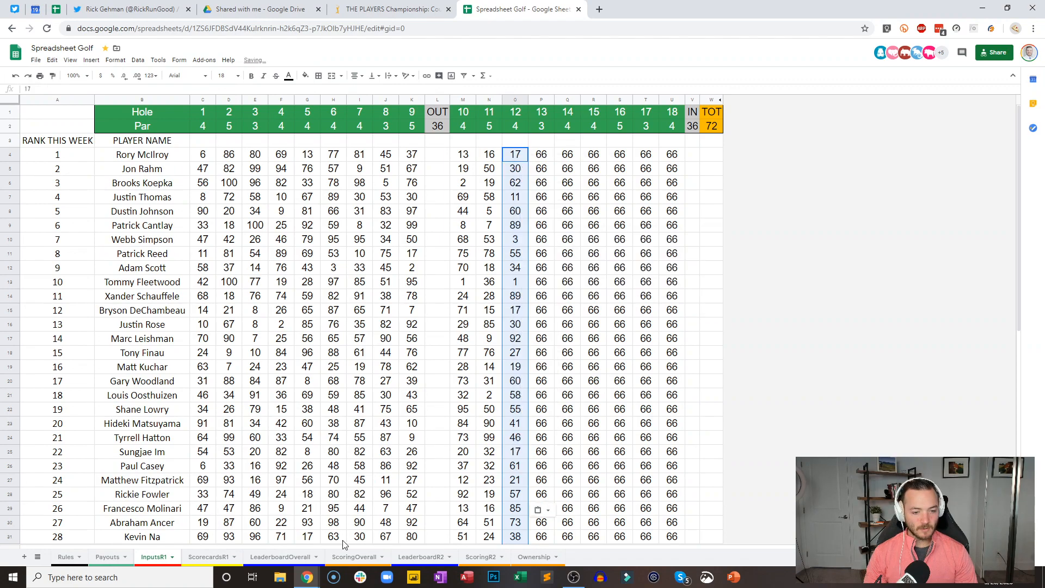
Re-sort LeaderboardOverall range A3:AF57 by Pos in ascending order with its header row excluded, using the hole 12 results.
{"action": "left_click", "coordinate": [273, 557]}
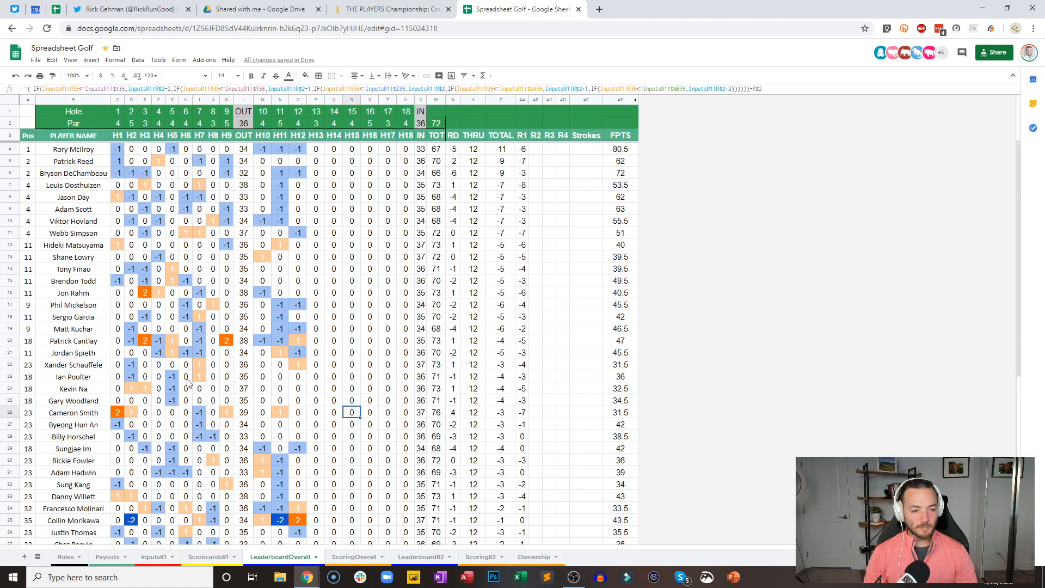
{"action": "left_click", "coordinate": [28, 136]}
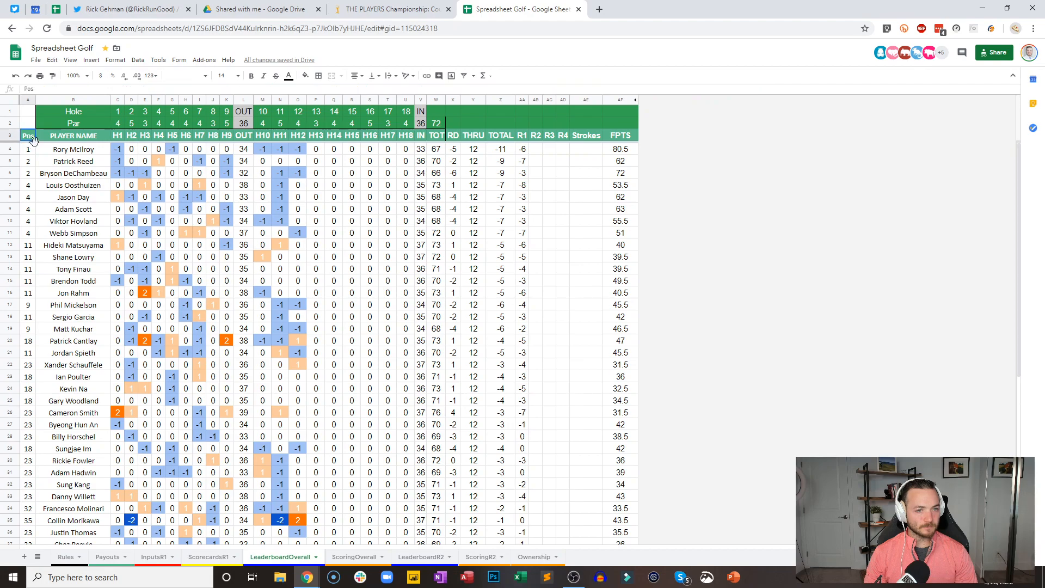
{"action": "scroll", "coordinate": [520, 462], "scroll_direction": "down", "scroll_amount": 3}
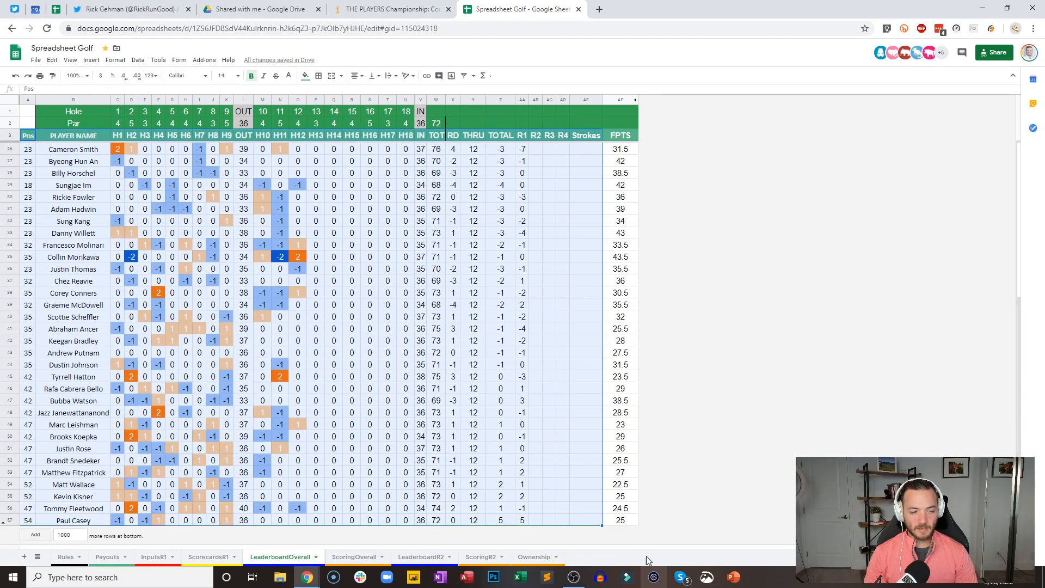
{"action": "scroll", "coordinate": [156, 296], "scroll_direction": "up", "scroll_amount": 3}
{"action": "left_click", "coordinate": [45, 150]}
{"action": "left_click_drag", "start_coordinate": [28, 134], "coordinate": [626, 521]}
{"action": "scroll", "coordinate": [544, 375], "scroll_direction": "down", "scroll_amount": 5}
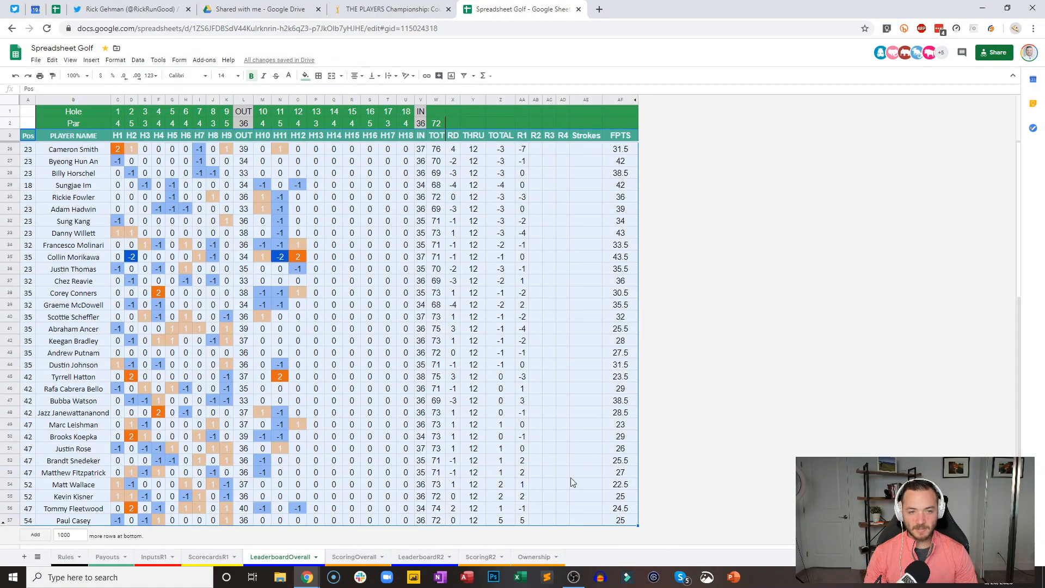
{"action": "left_click", "coordinate": [138, 60]}
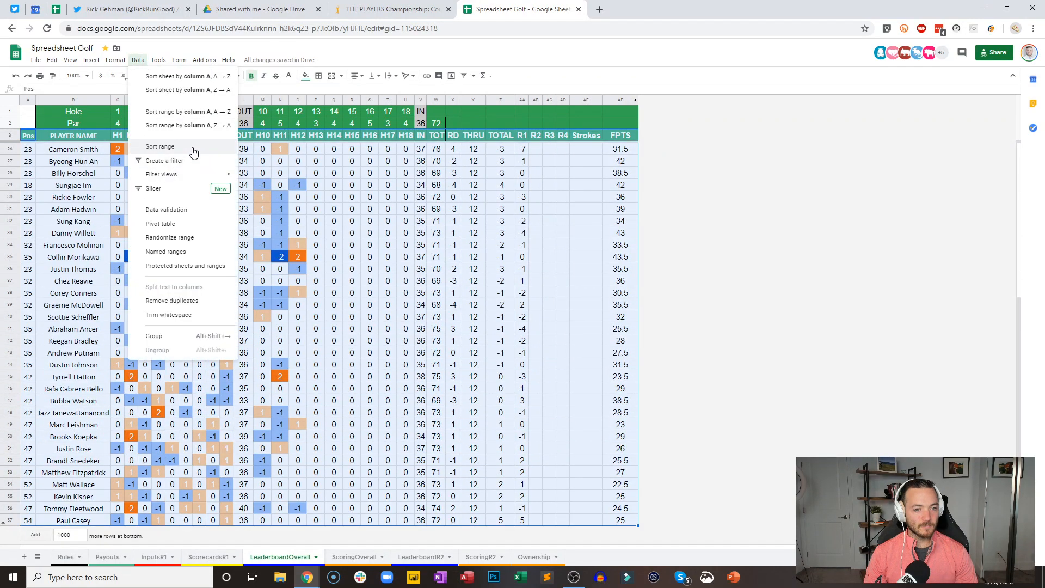
{"action": "left_click", "coordinate": [191, 147]}
{"action": "left_click", "coordinate": [433, 274]}
{"action": "left_click", "coordinate": [599, 352]}
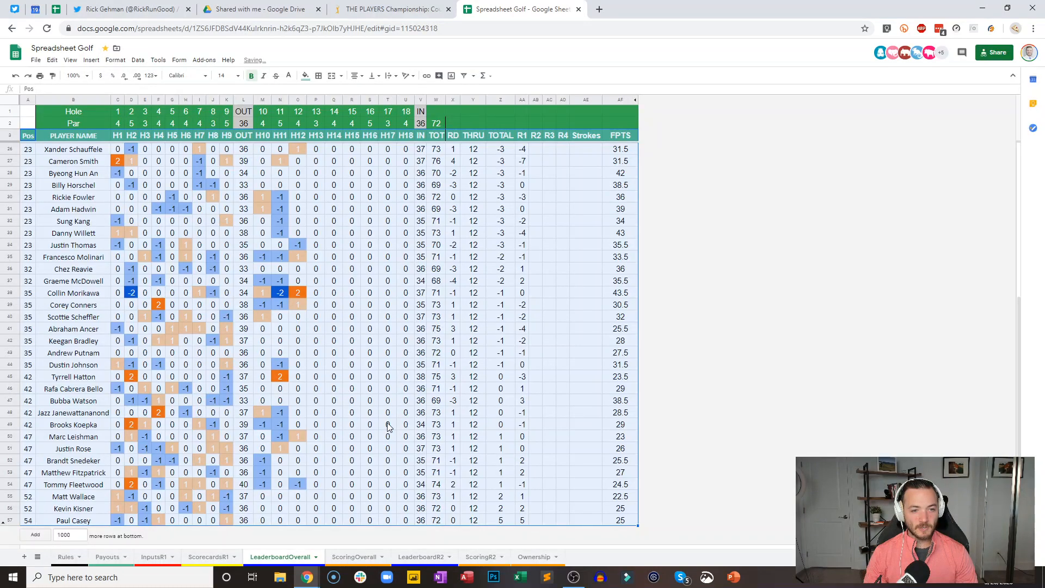
Check Collin Morikawa's H11 score among the lower leaderboard rows.
{"action": "left_click", "coordinate": [387, 424]}
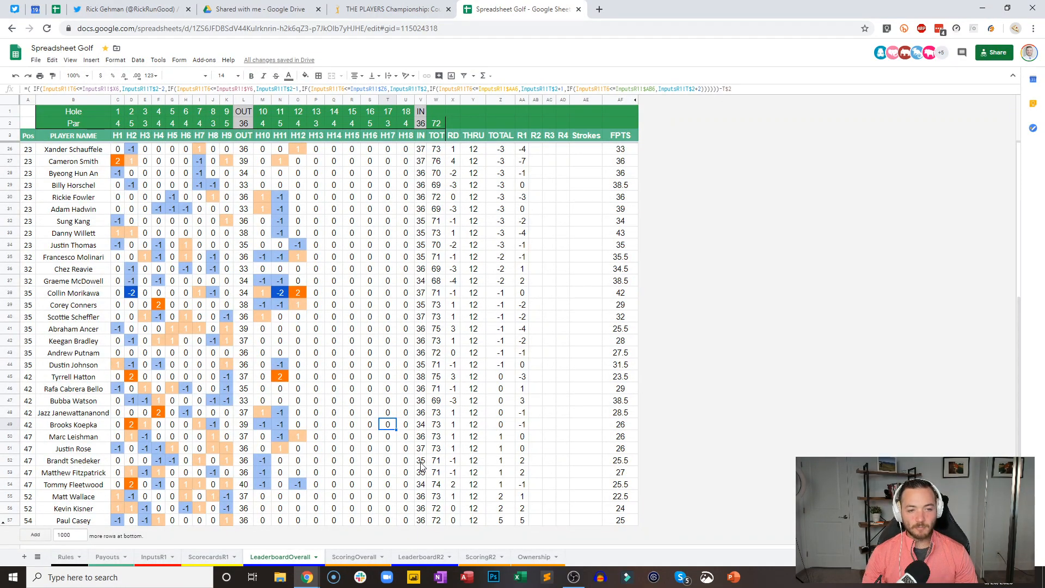
{"action": "left_click", "coordinate": [288, 294]}
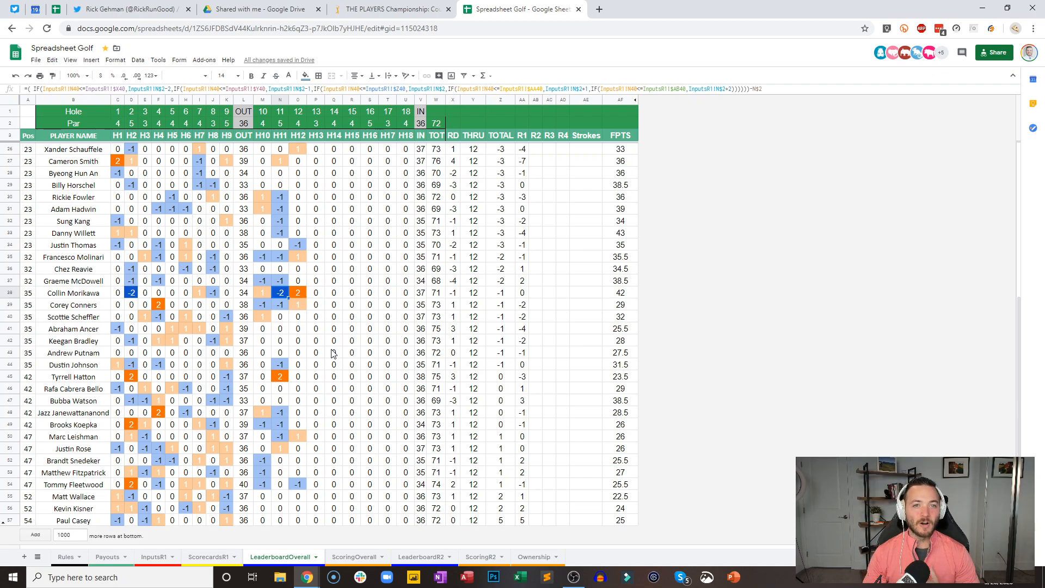
Check the hole 12 details on the THE PLAYERS Championship course page and Collin Morikawa's H12 score on the leaderboard.
{"action": "left_click", "coordinate": [393, 10]}
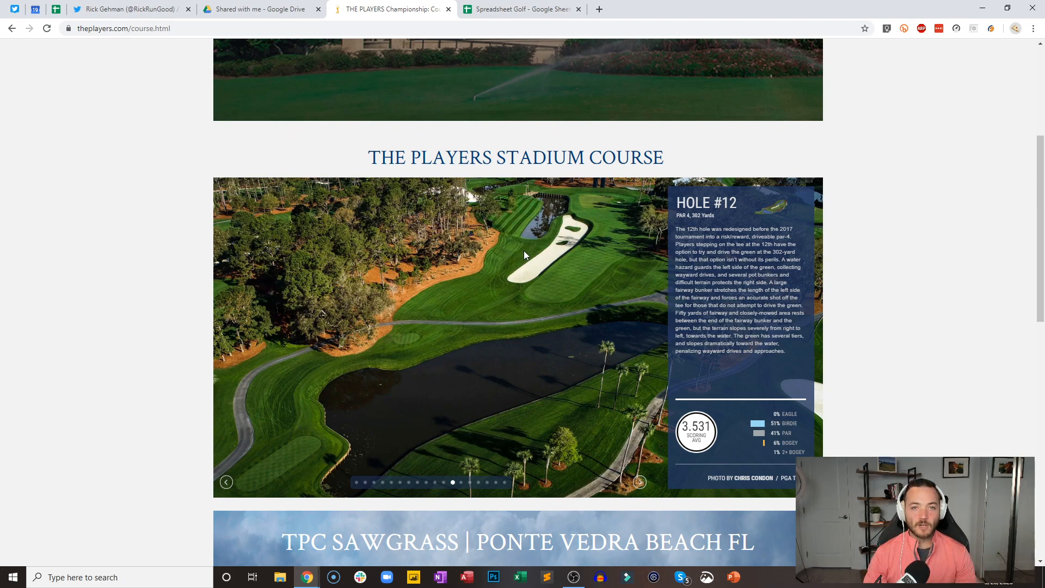
{"action": "left_click", "coordinate": [555, 6]}
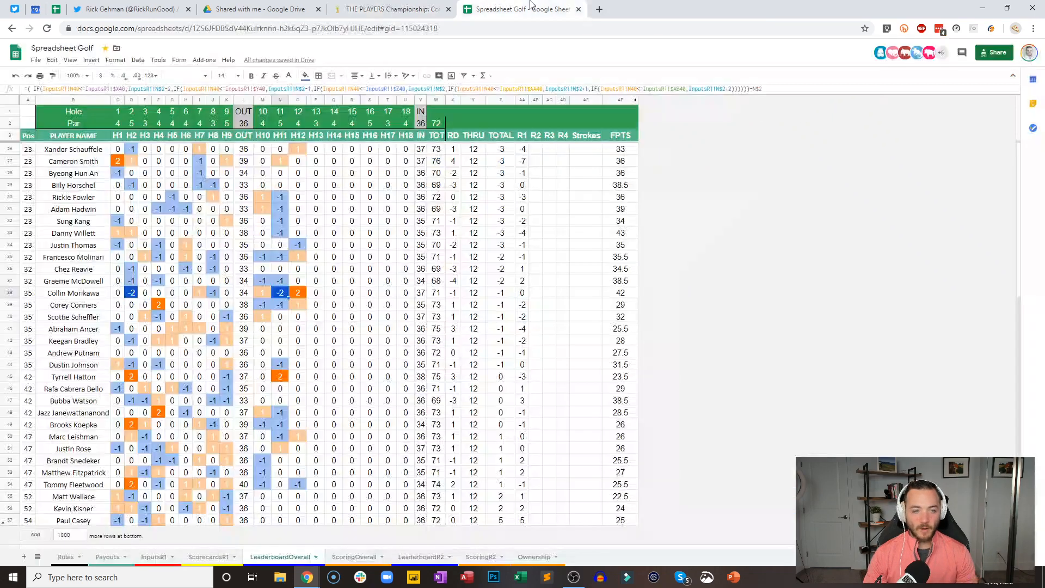
{"action": "left_click", "coordinate": [302, 297]}
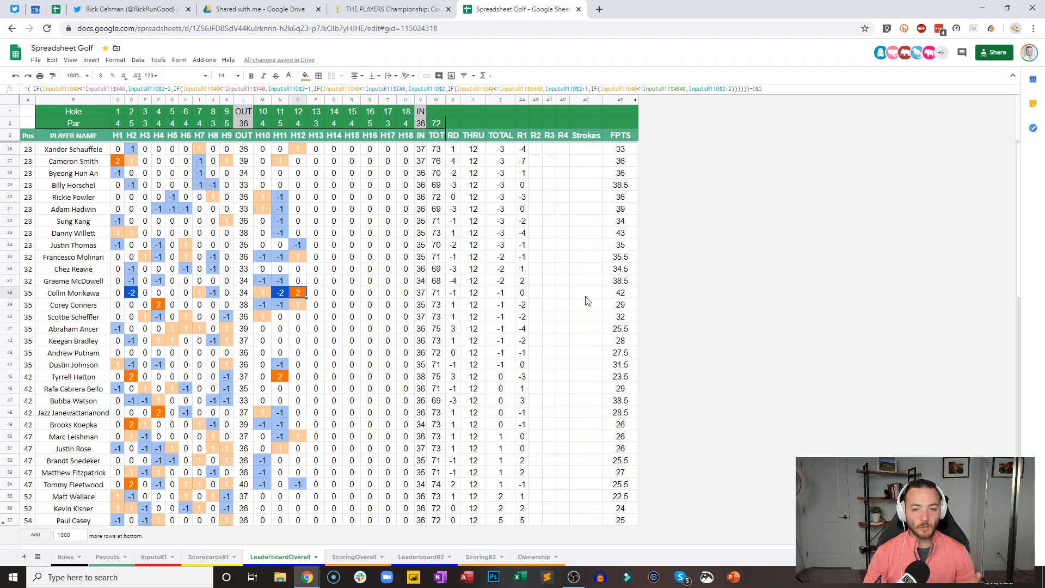
Review the LeaderboardOverall scores of Sungjae Im and Jordan Spieth through hole 12, plus Bryson DeChambeau's full round row.
{"action": "scroll", "coordinate": [337, 348], "scroll_direction": "up", "scroll_amount": 4}
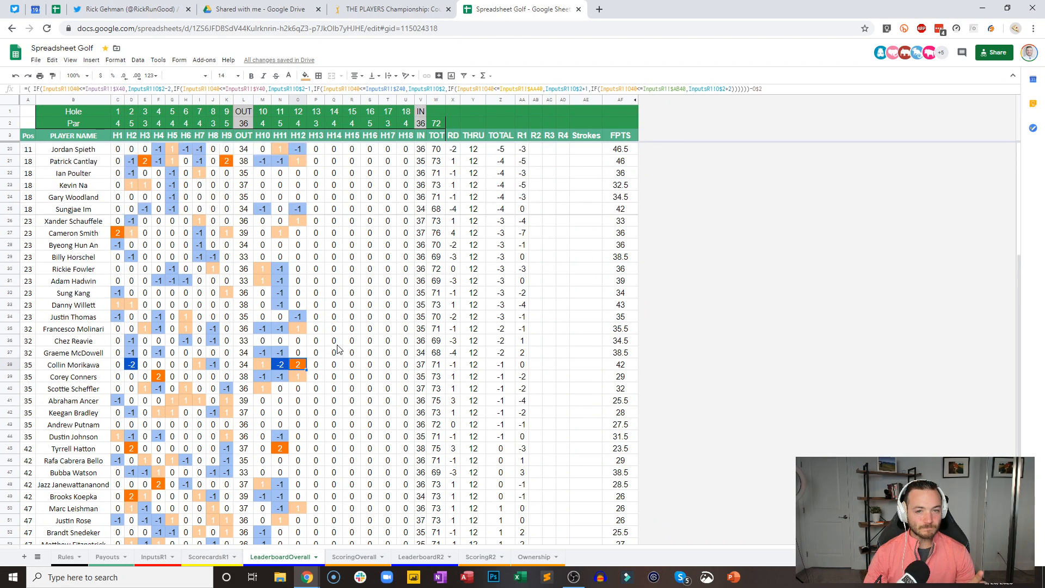
{"action": "scroll", "coordinate": [289, 272], "scroll_direction": "up", "scroll_amount": 1}
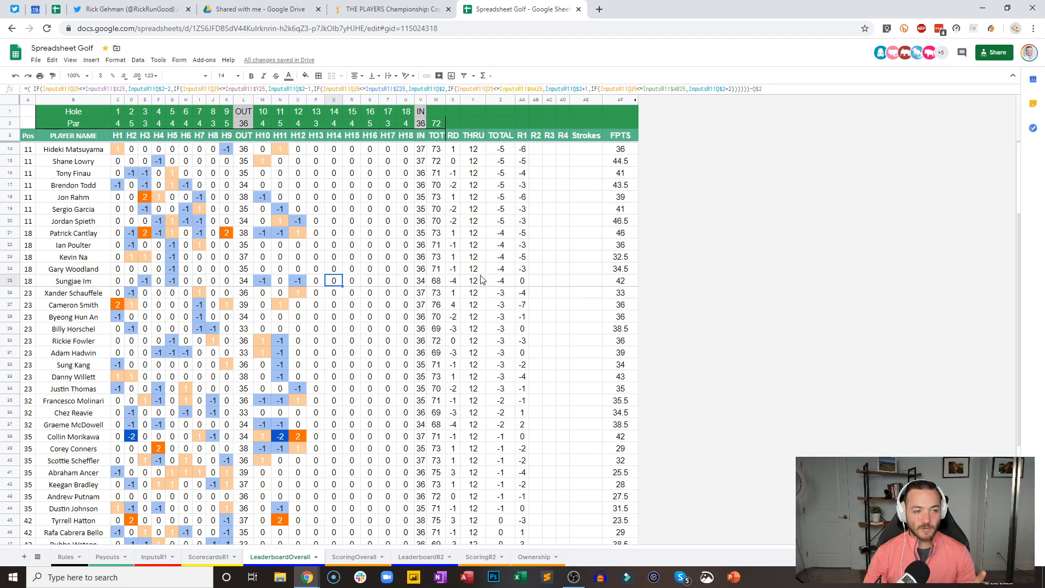
{"action": "left_click", "coordinate": [524, 281]}
{"action": "left_click_drag", "start_coordinate": [499, 287], "coordinate": [302, 286]}
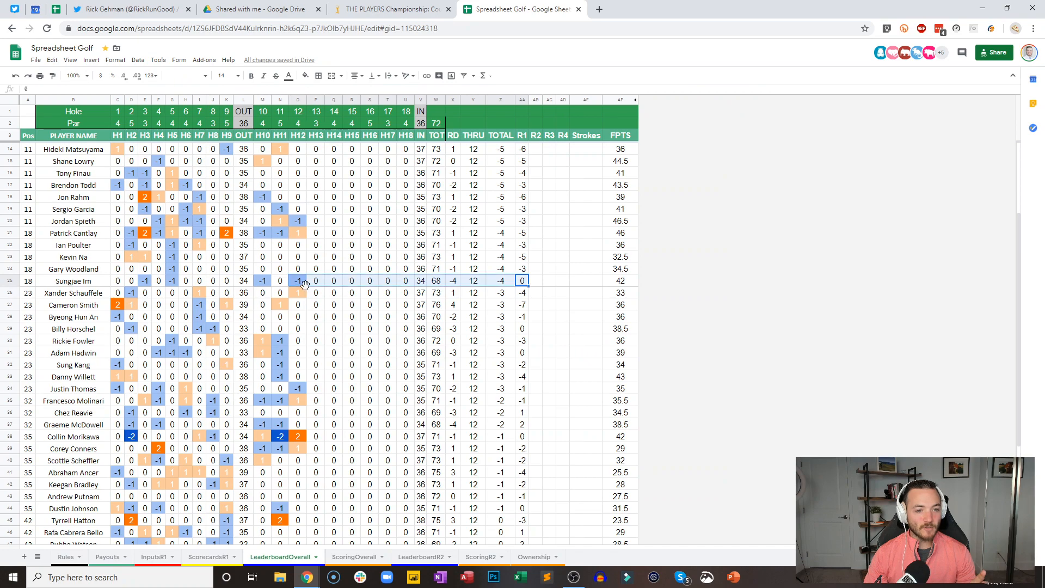
{"action": "scroll", "coordinate": [391, 291], "scroll_direction": "up", "scroll_amount": 1}
{"action": "scroll", "coordinate": [391, 292], "scroll_direction": "up", "scroll_amount": 1}
{"action": "left_click", "coordinate": [300, 273]}
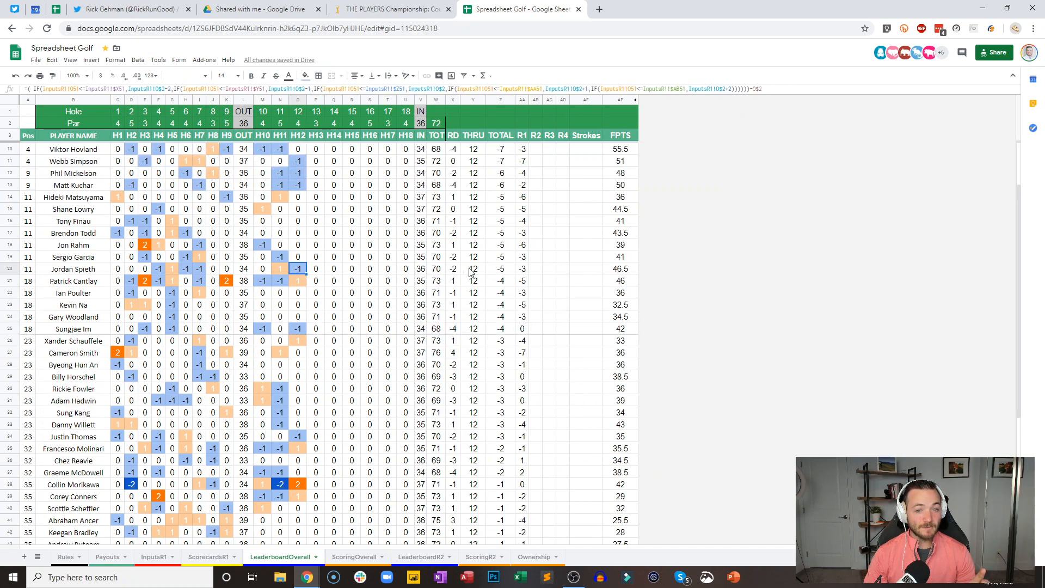
{"action": "scroll", "coordinate": [366, 296], "scroll_direction": "up", "scroll_amount": 1}
{"action": "scroll", "coordinate": [367, 296], "scroll_direction": "up", "scroll_amount": 1}
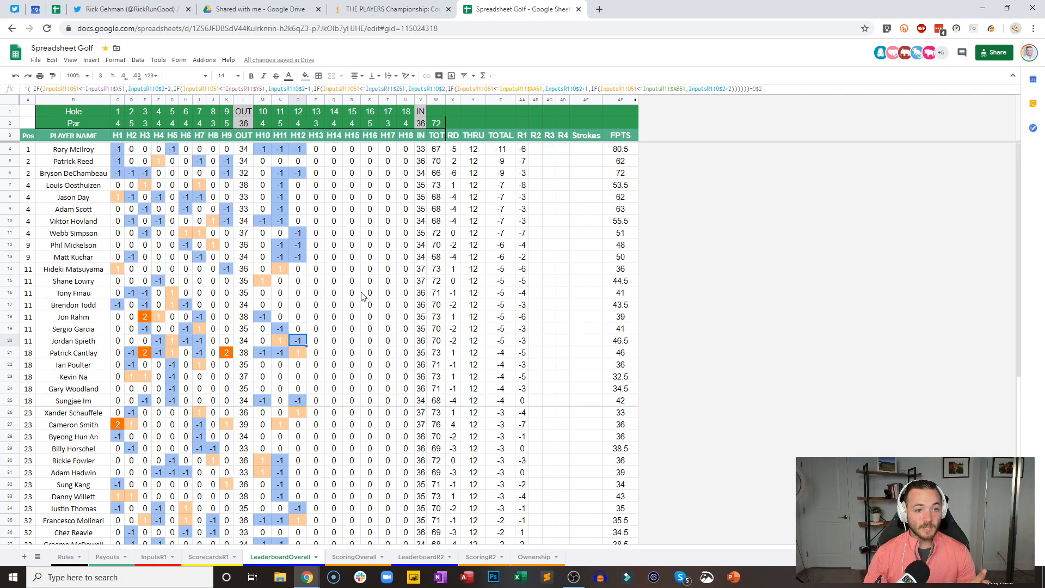
{"action": "left_click_drag", "start_coordinate": [118, 173], "coordinate": [453, 173]}
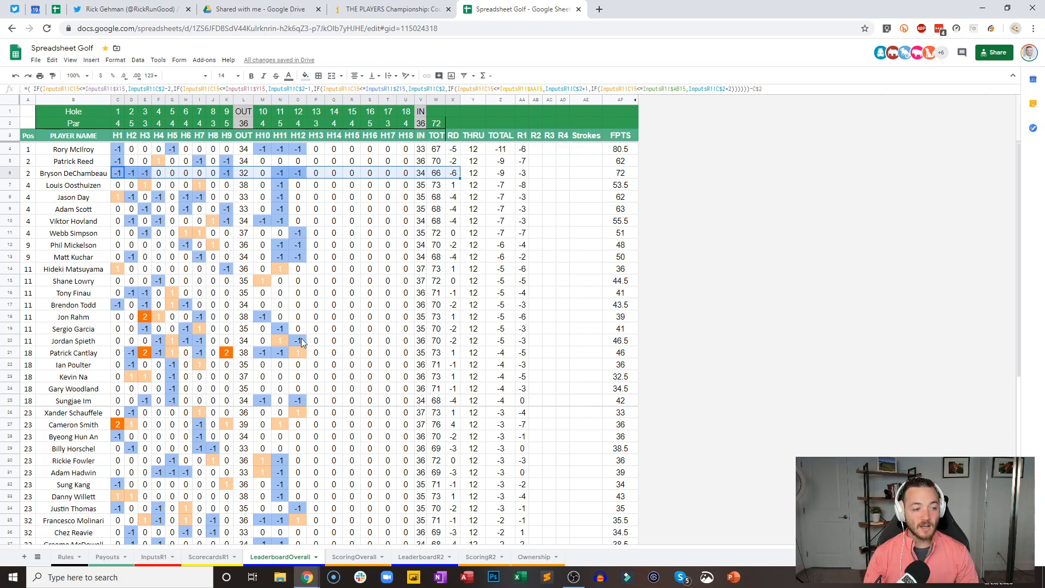
Sort the LeaderboardR2 table by Pos in ascending order with its header row excluded.
{"action": "left_click", "coordinate": [421, 556]}
{"action": "scroll", "coordinate": [95, 184], "scroll_direction": "up", "scroll_amount": 5}
{"action": "left_click_drag", "start_coordinate": [33, 137], "coordinate": [512, 522]}
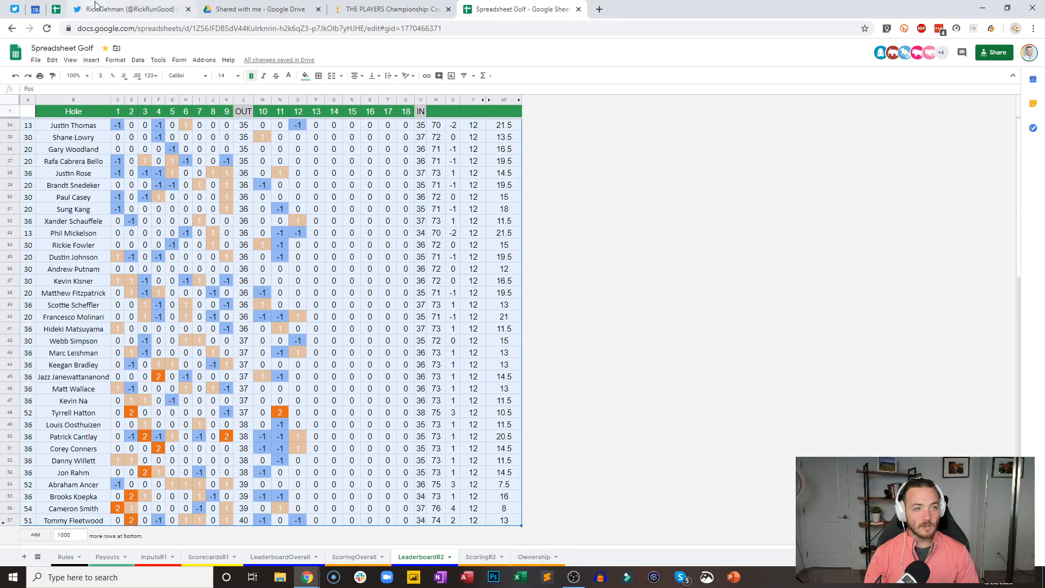
{"action": "left_click", "coordinate": [138, 60]}
{"action": "left_click", "coordinate": [198, 146]}
{"action": "left_click", "coordinate": [425, 270]}
{"action": "left_click", "coordinate": [599, 353]}
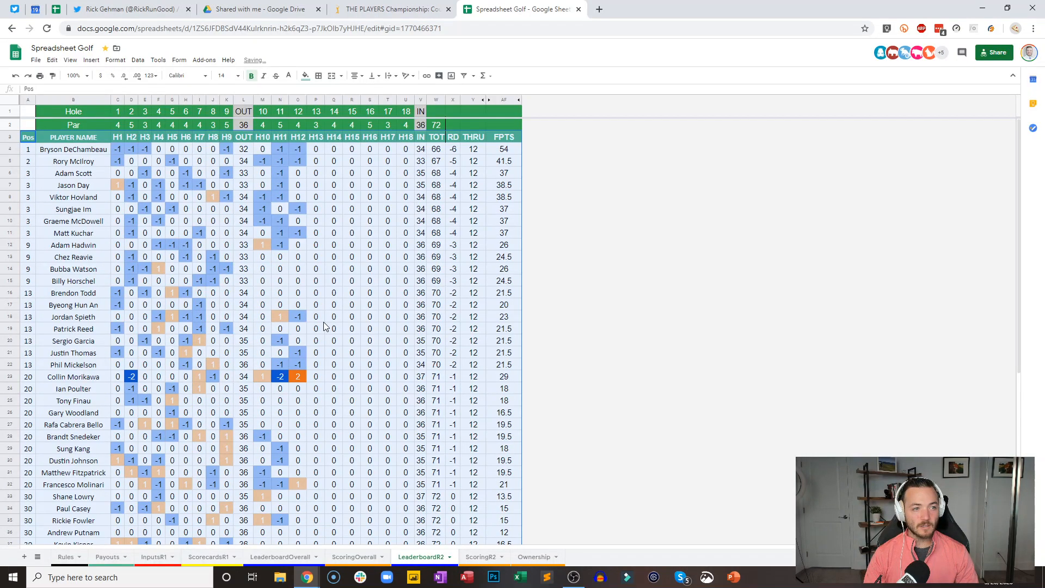
Review the re-sorted LeaderboardR2 standings, including Graeme McDowell, Matt Kuchar and the lowest-placed players.
{"action": "left_click", "coordinate": [354, 234]}
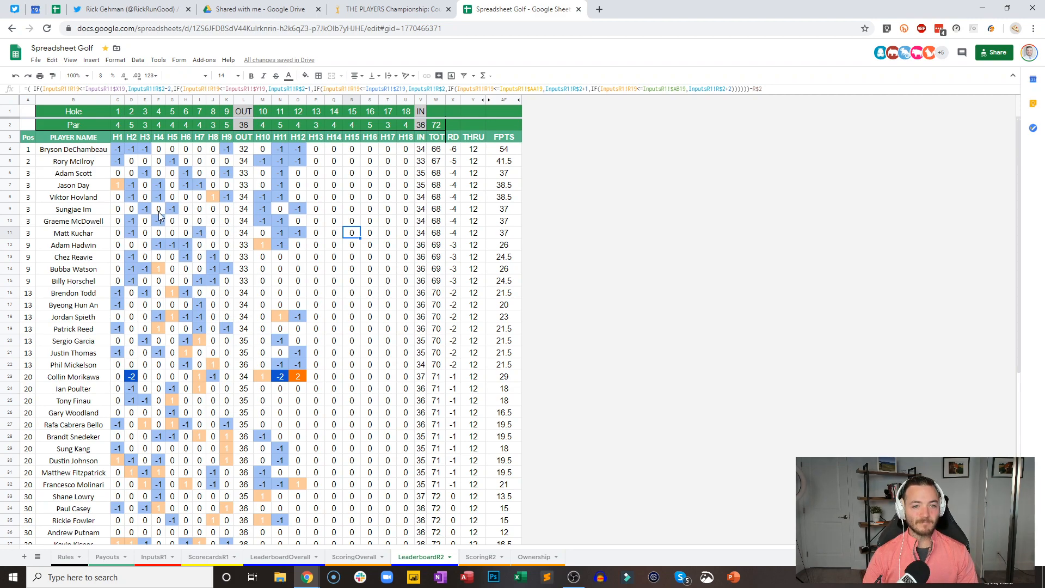
{"action": "left_click", "coordinate": [93, 225]}
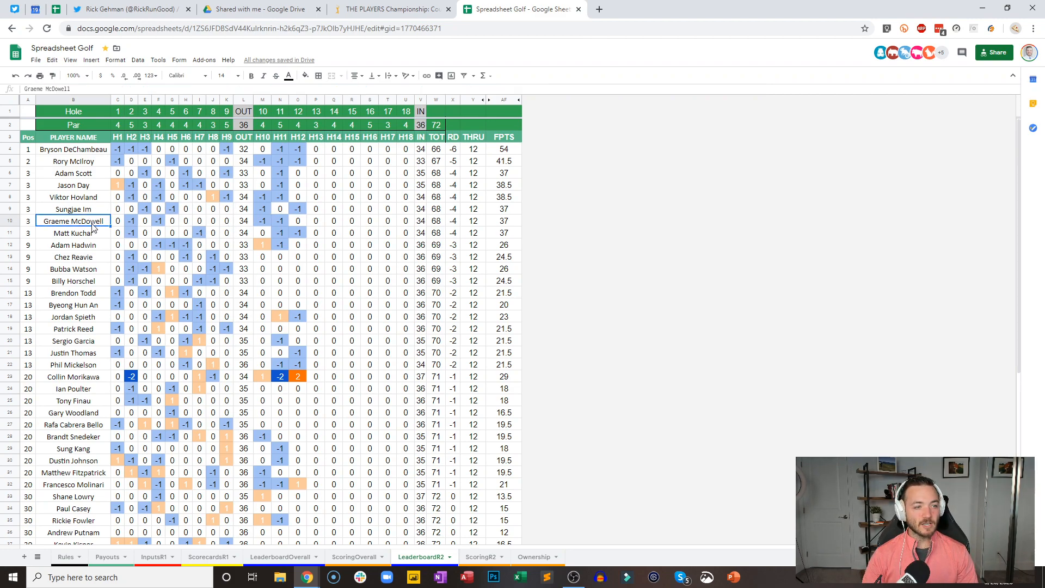
{"action": "left_click", "coordinate": [93, 234]}
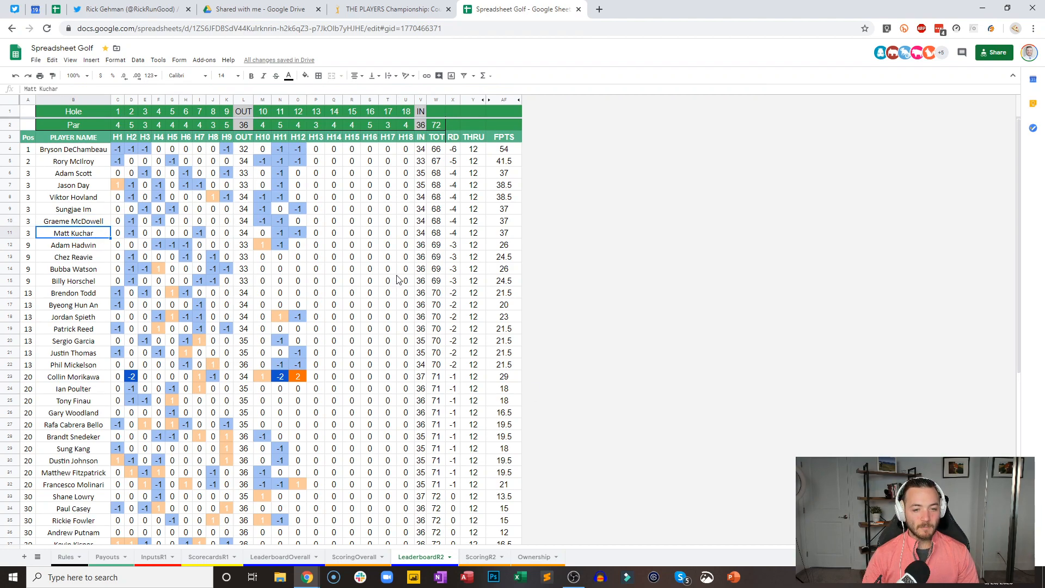
{"action": "scroll", "coordinate": [398, 279], "scroll_direction": "down", "scroll_amount": 5}
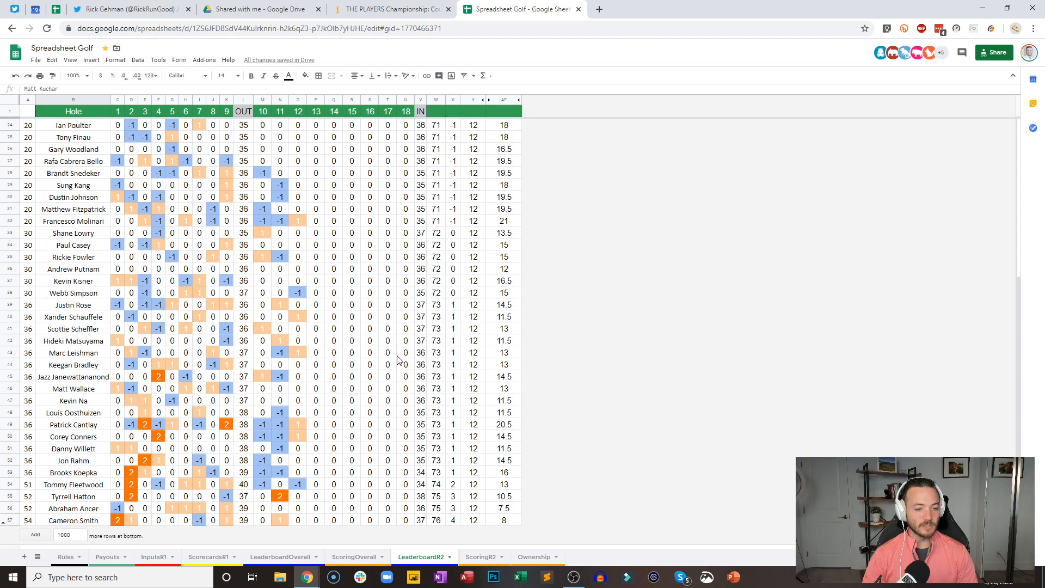
{"action": "scroll", "coordinate": [395, 351], "scroll_direction": "up", "scroll_amount": 5}
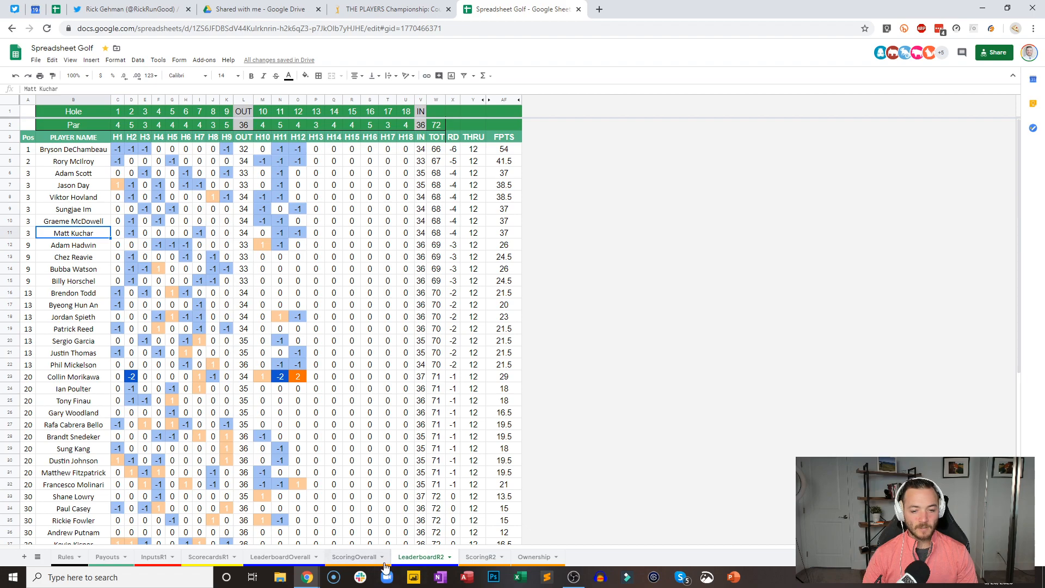
Sort ScoringR2 range F1:S68 by TOTAL in descending order (Z → A), treating the first row as a header.
{"action": "left_click", "coordinate": [484, 556]}
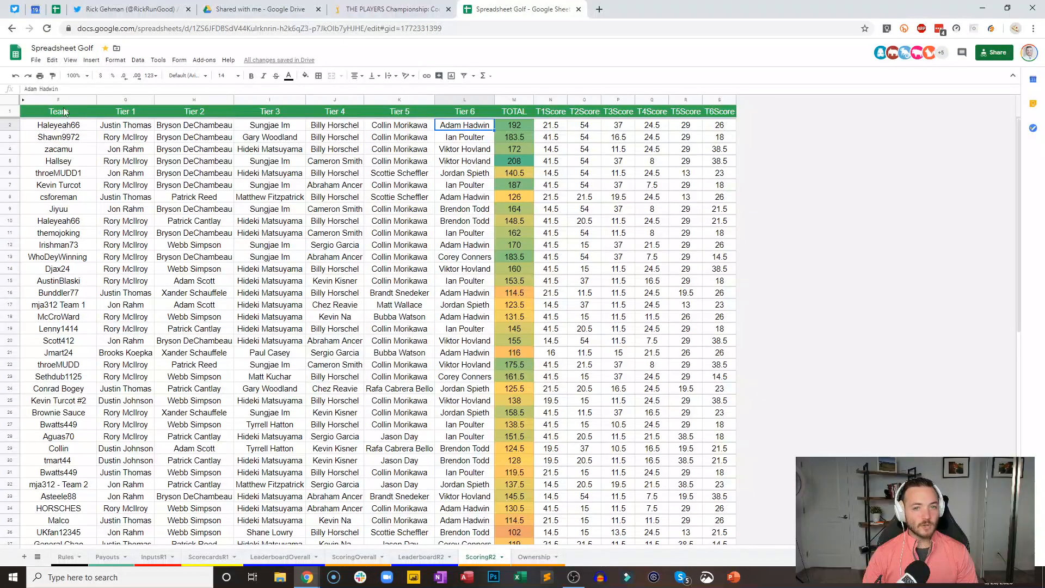
{"action": "left_click_drag", "start_coordinate": [55, 114], "coordinate": [722, 521]}
{"action": "scroll", "coordinate": [566, 349], "scroll_direction": "down", "scroll_amount": 8}
{"action": "left_click", "coordinate": [138, 60]}
{"action": "left_click", "coordinate": [207, 146]}
{"action": "left_click", "coordinate": [426, 270]}
{"action": "left_click", "coordinate": [474, 295]}
{"action": "left_click", "coordinate": [472, 391]}
{"action": "left_click", "coordinate": [542, 293]}
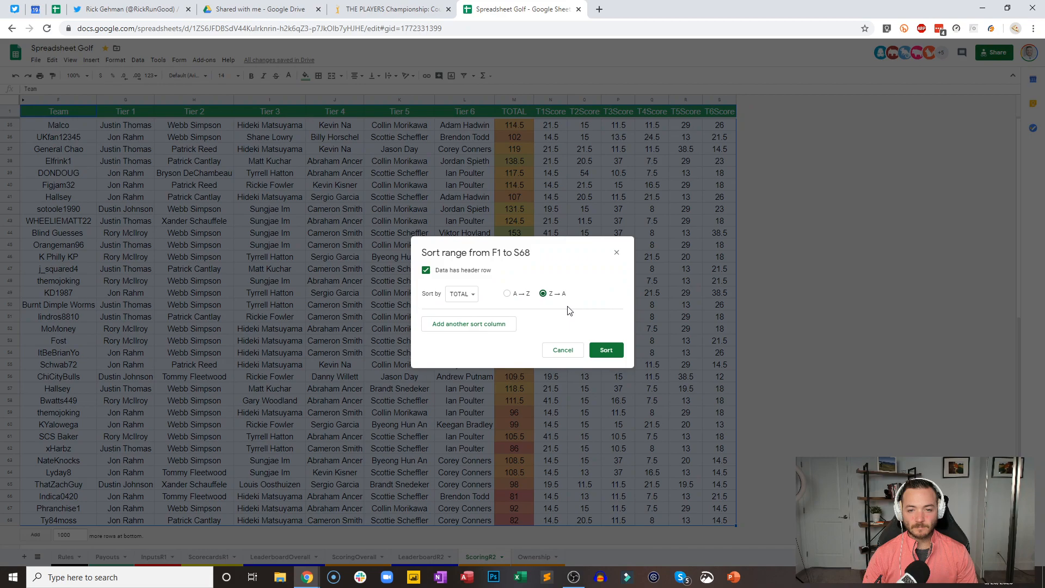
{"action": "left_click", "coordinate": [605, 350]}
{"action": "scroll", "coordinate": [448, 337], "scroll_direction": "up", "scroll_amount": 10}
{"action": "left_click", "coordinate": [404, 223]}
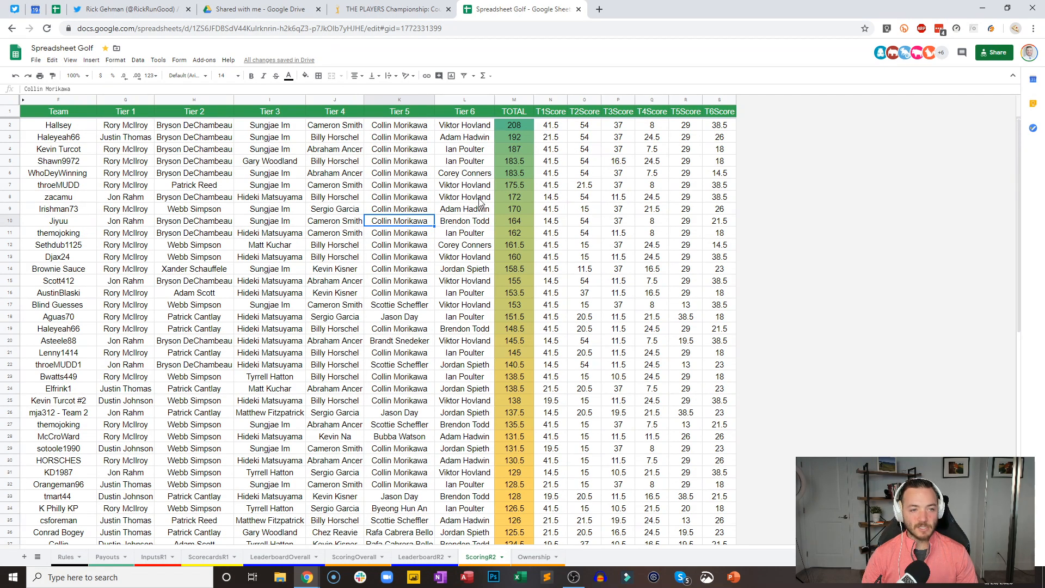
Compare the Tier 1, 2, 3 and 5 picks of the highest-scoring teams on the ScoringR2 sheet.
{"action": "left_click_drag", "start_coordinate": [190, 131], "coordinate": [206, 177]}
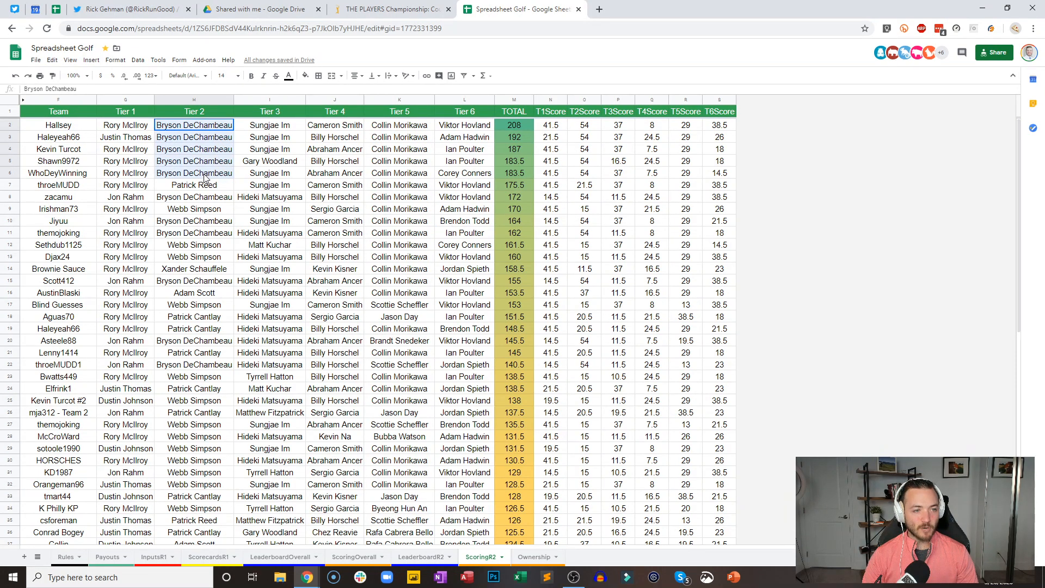
{"action": "left_click_drag", "start_coordinate": [135, 125], "coordinate": [134, 174]}
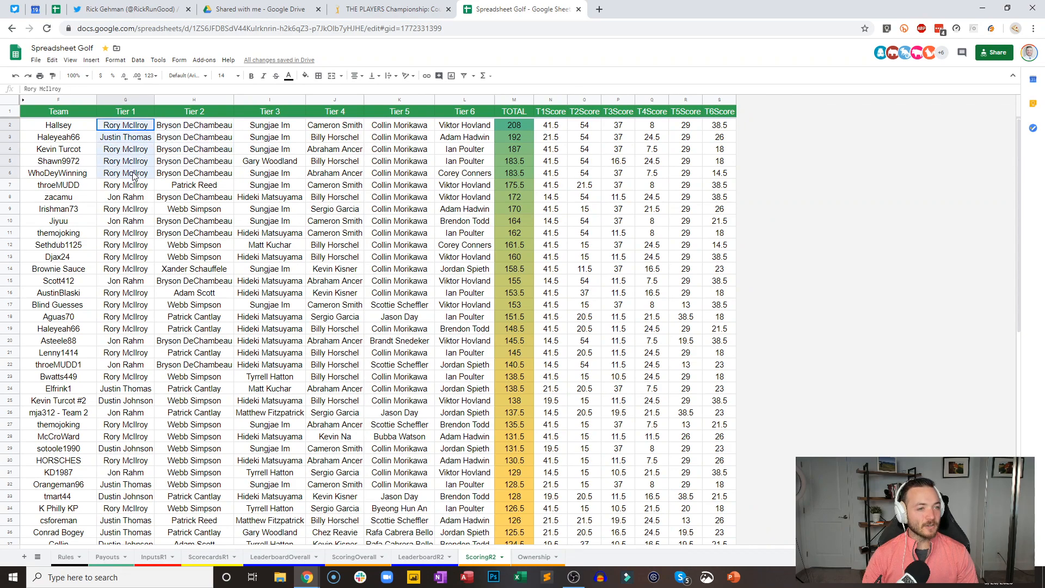
{"action": "left_click_drag", "start_coordinate": [412, 126], "coordinate": [414, 173]}
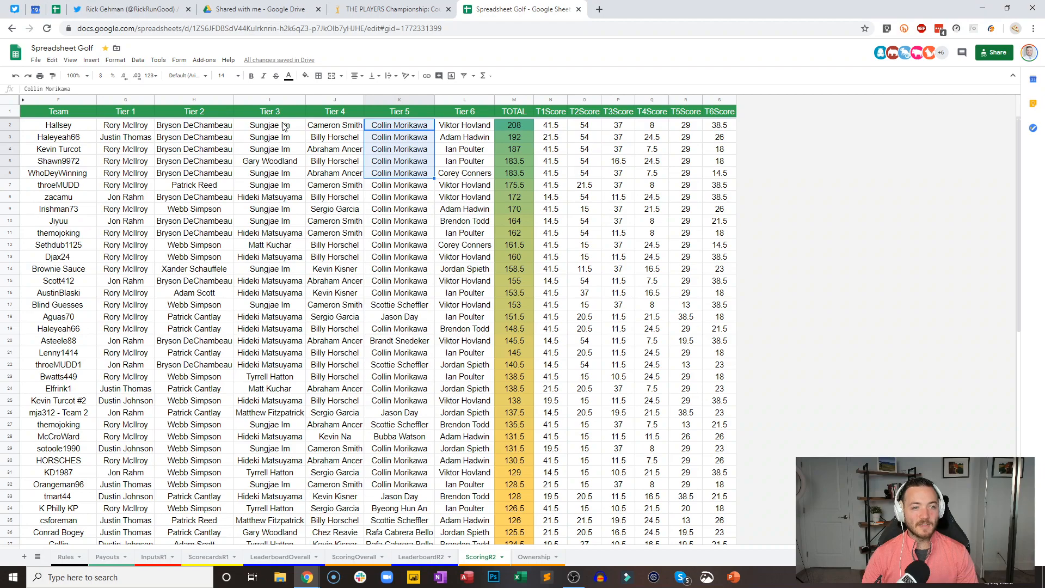
{"action": "left_click_drag", "start_coordinate": [286, 126], "coordinate": [288, 187]}
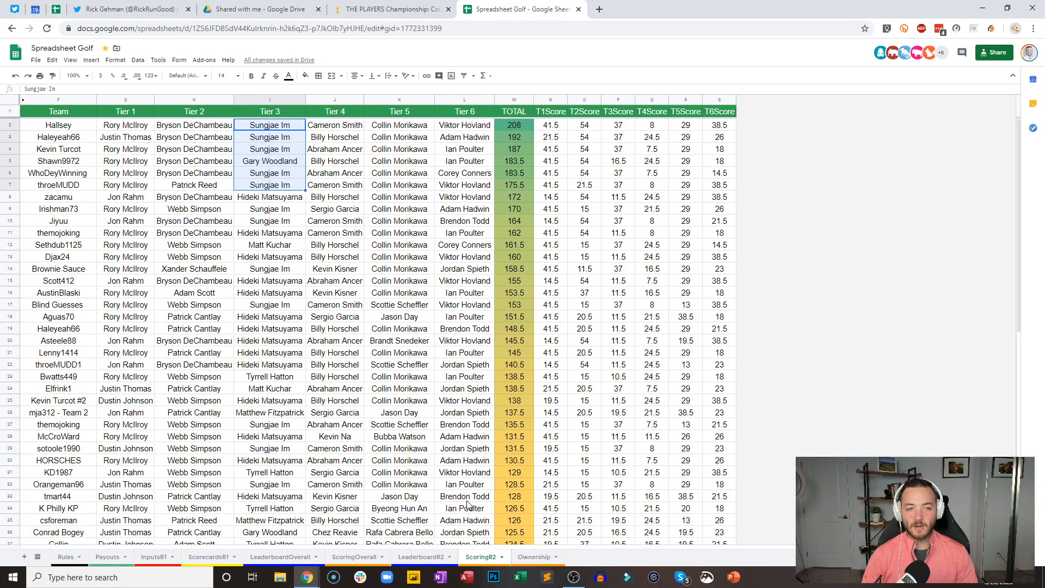
{"action": "left_click", "coordinate": [424, 400]}
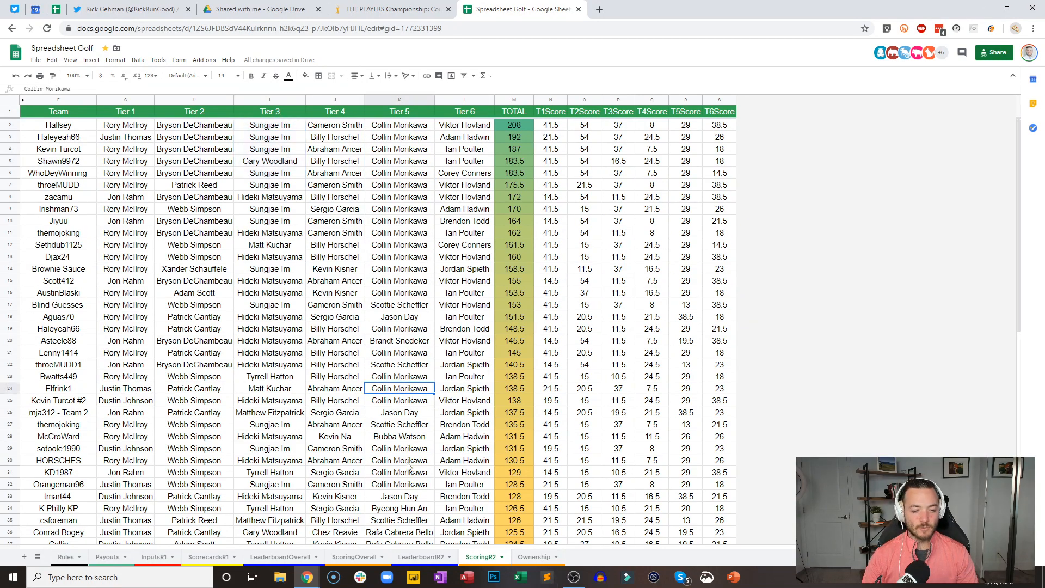
Sort ScoringOverall range F1:S68 by TOTAL in descending order (Z → A), treating the first row as a header.
{"action": "left_click", "coordinate": [351, 557]}
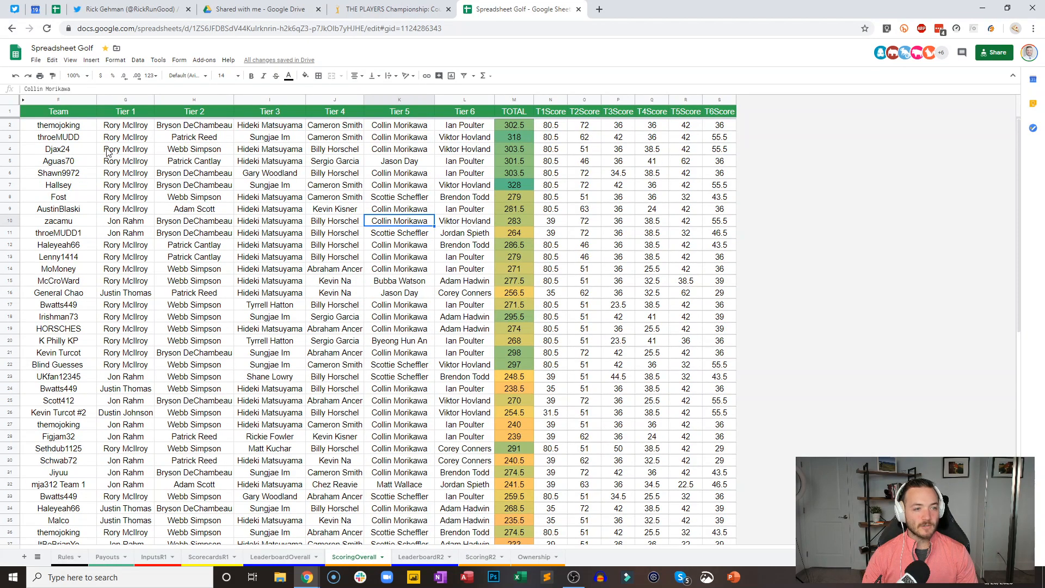
{"action": "left_click_drag", "start_coordinate": [64, 112], "coordinate": [769, 547]}
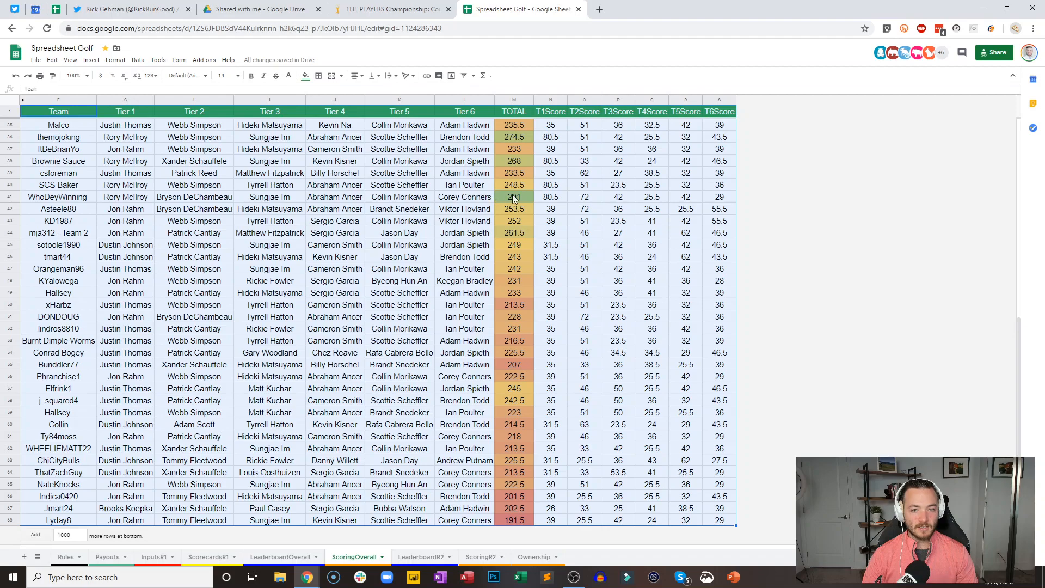
{"action": "left_click", "coordinate": [137, 60]}
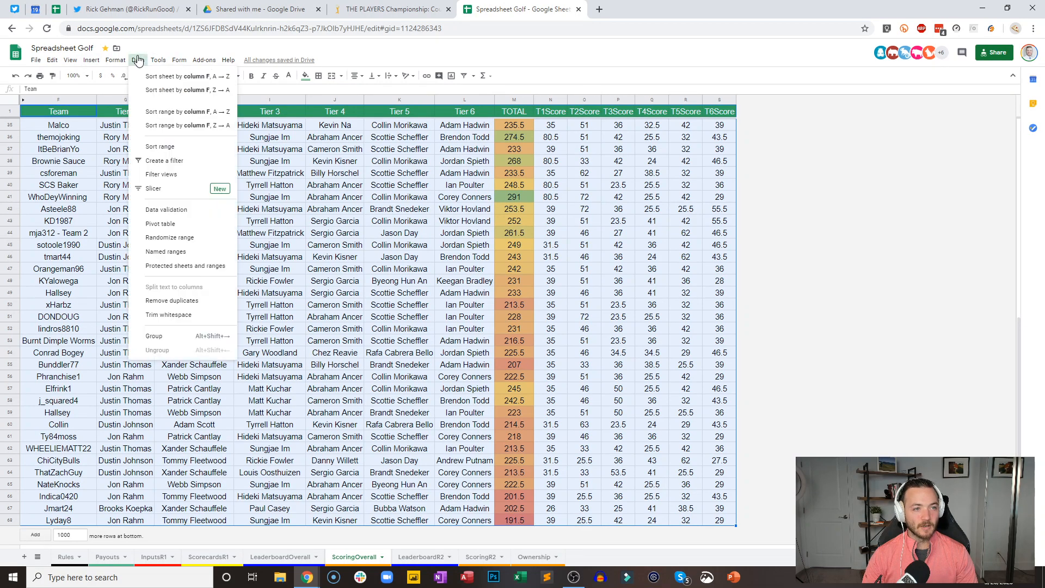
{"action": "left_click", "coordinate": [163, 146]}
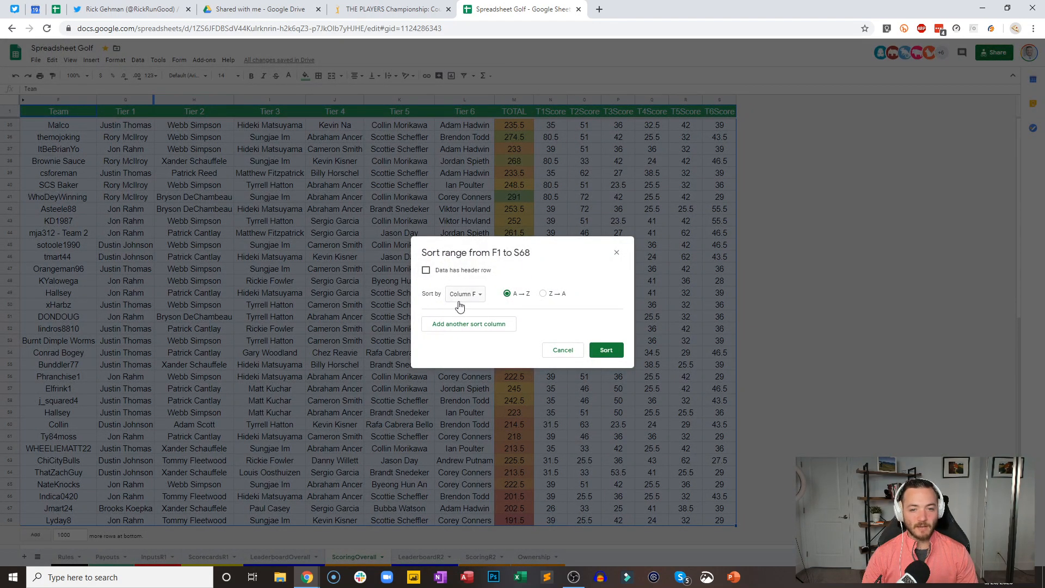
{"action": "left_click", "coordinate": [450, 271]}
{"action": "left_click", "coordinate": [464, 294]}
{"action": "left_click", "coordinate": [483, 392]}
{"action": "left_click", "coordinate": [542, 294]}
{"action": "left_click", "coordinate": [606, 351]}
{"action": "scroll", "coordinate": [469, 322], "scroll_direction": "up", "scroll_amount": 8}
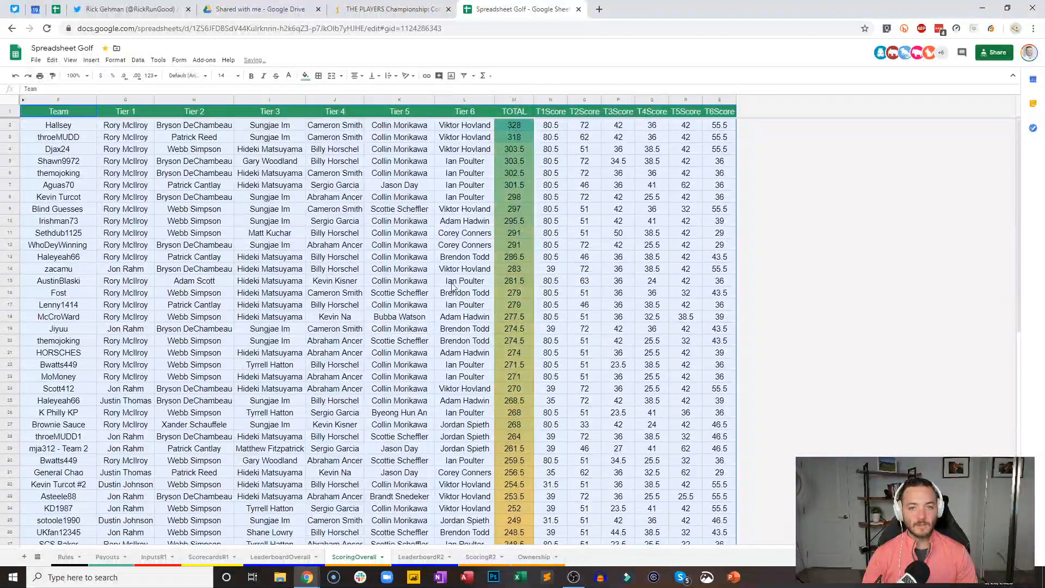
{"action": "left_click", "coordinate": [443, 271]}
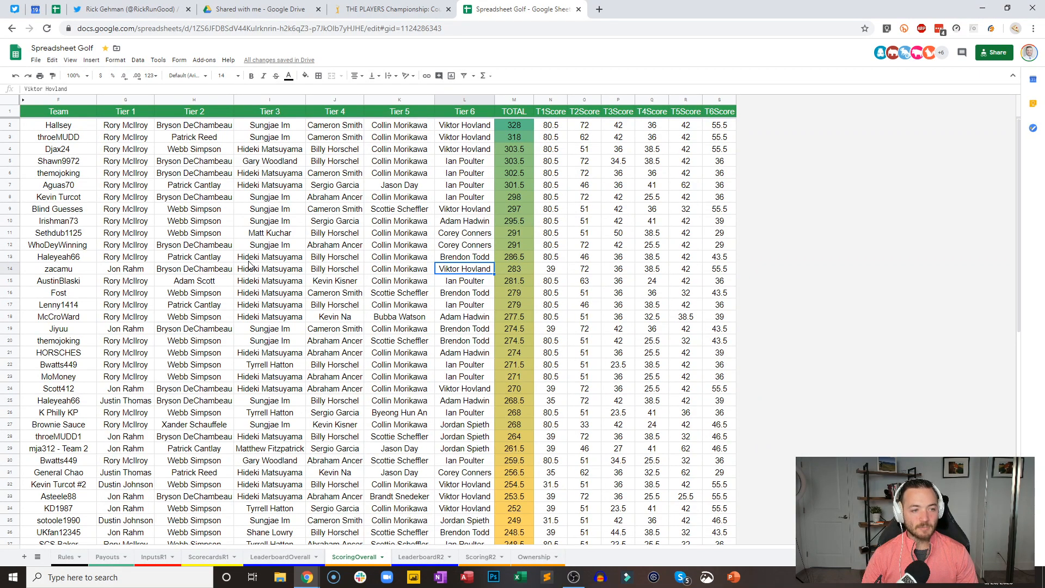
Examine the teams in ScoringOverall rows 12 and 13 and the Tier 1 to Tier 3 picks in row 12.
{"action": "left_click_drag", "start_coordinate": [56, 248], "coordinate": [57, 257]}
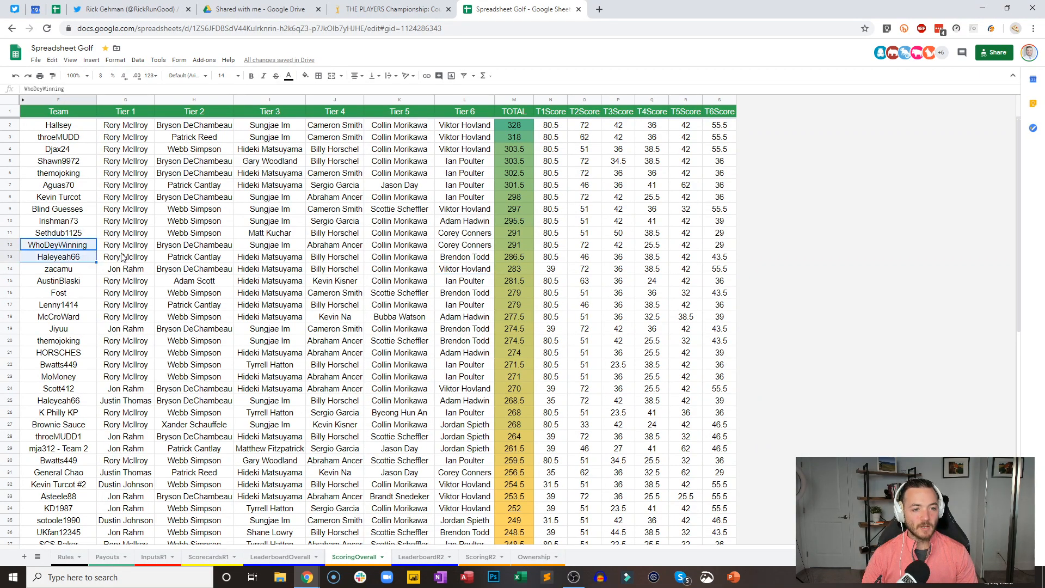
{"action": "left_click", "coordinate": [129, 248]}
{"action": "left_click_drag", "start_coordinate": [142, 250], "coordinate": [262, 246]}
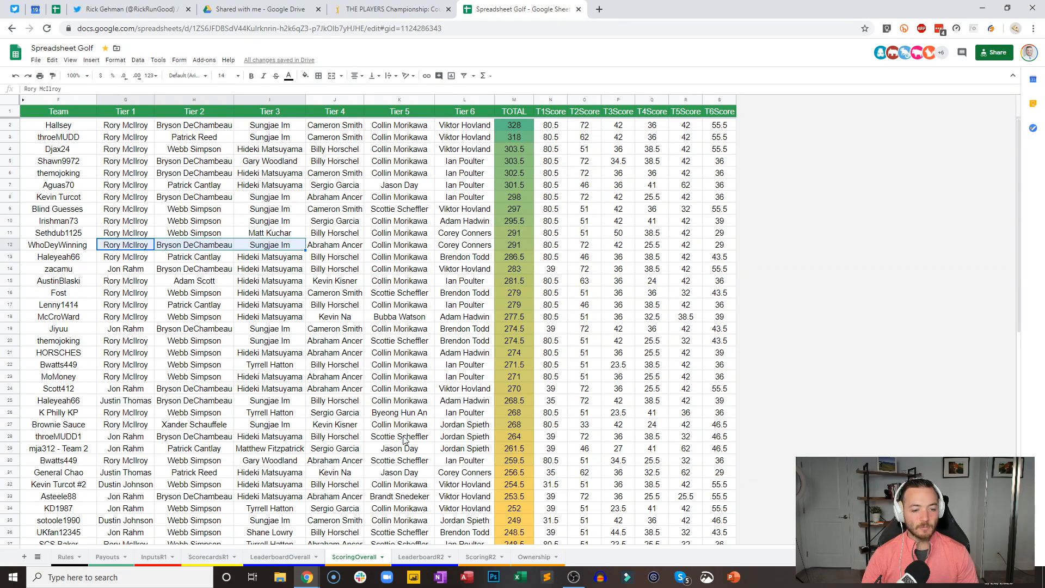
Look up the hole 13 details on the THE PLAYERS Championship course page and return to the spreadsheet's InputsR1 sheet.
{"action": "left_click", "coordinate": [404, 6]}
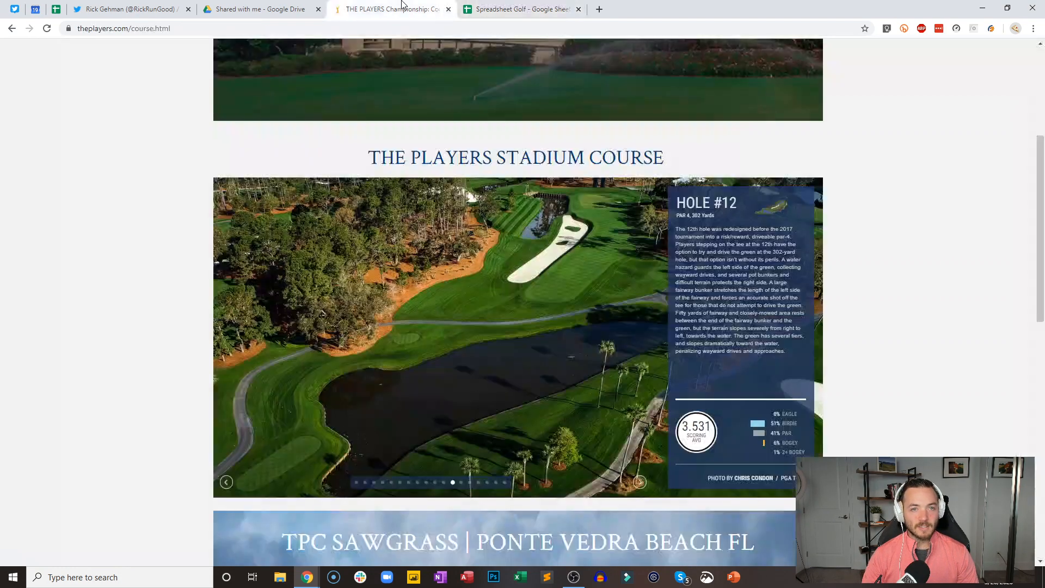
{"action": "left_click", "coordinate": [640, 482]}
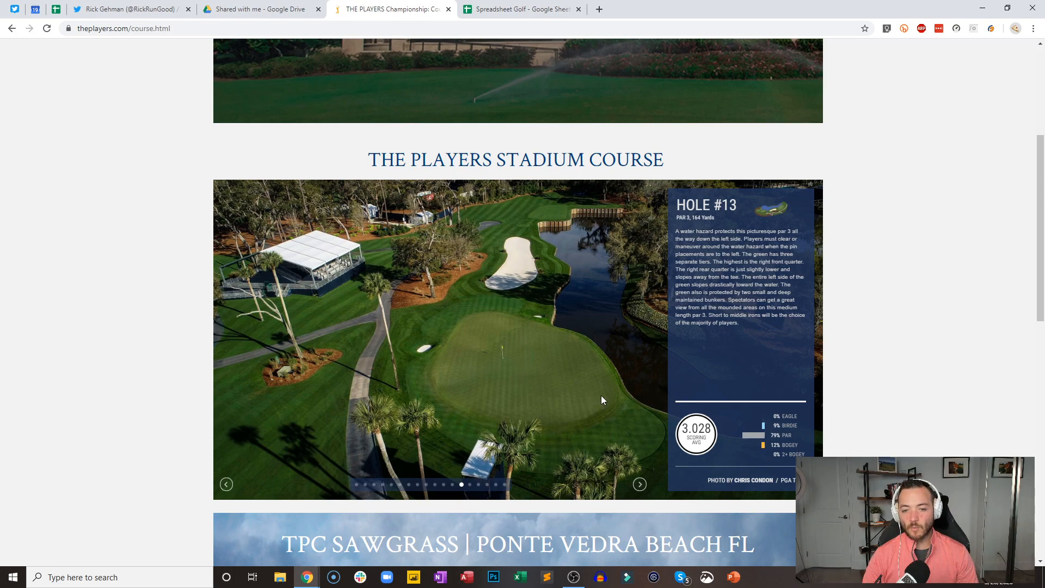
{"action": "left_click", "coordinate": [495, 8]}
{"action": "left_click", "coordinate": [154, 556]}
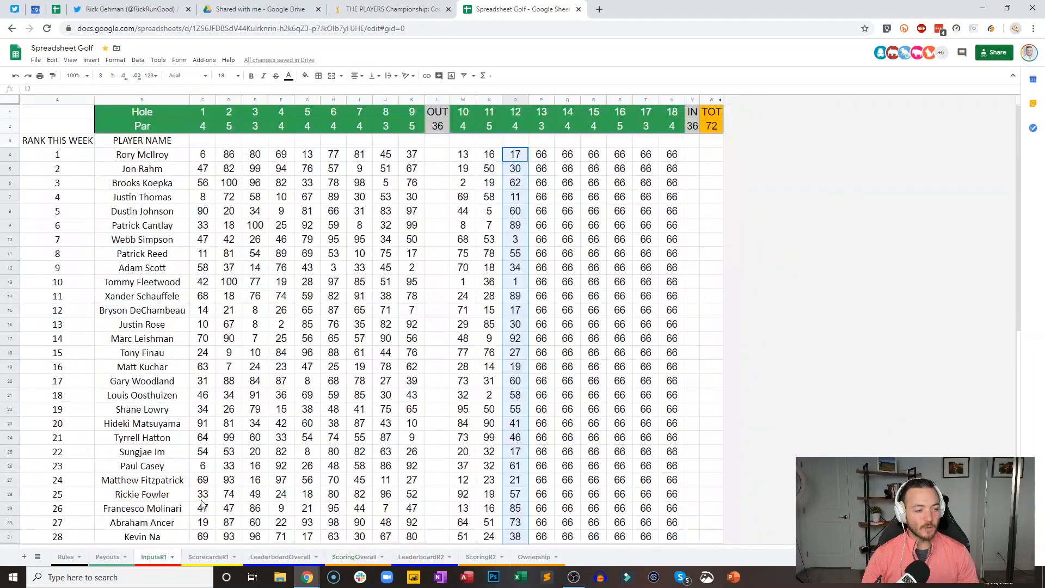
Fill the hole 13 column on InputsR1 for all players, rows 4 to 57, with =RANDBETWEEN(1,100).
{"action": "key", "text": "Right"}
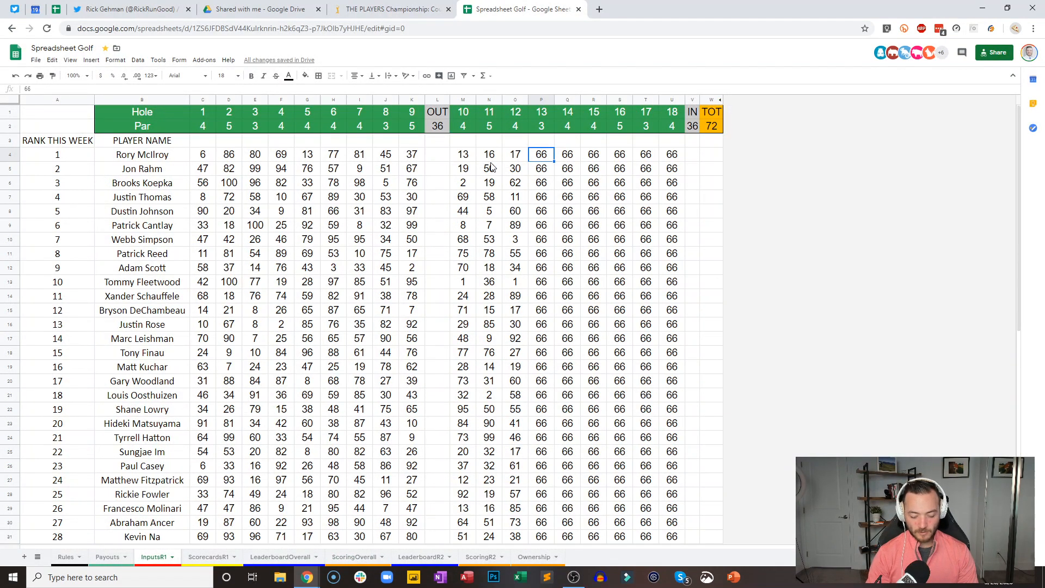
{"action": "type", "text": "=RANDBETWEEN(1,100"}
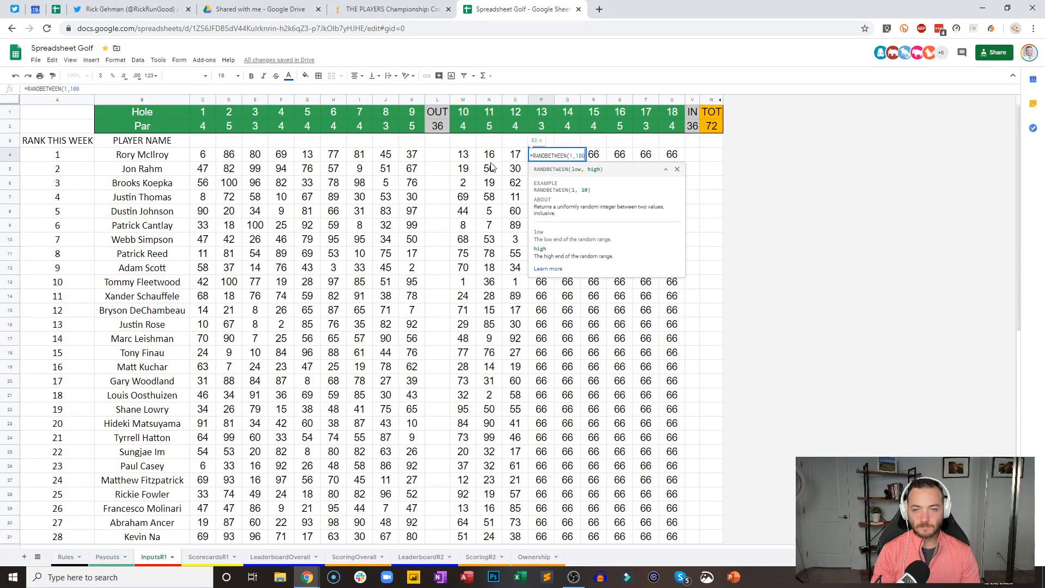
{"action": "key", "text": "Return"}
{"action": "left_click", "coordinate": [543, 157]}
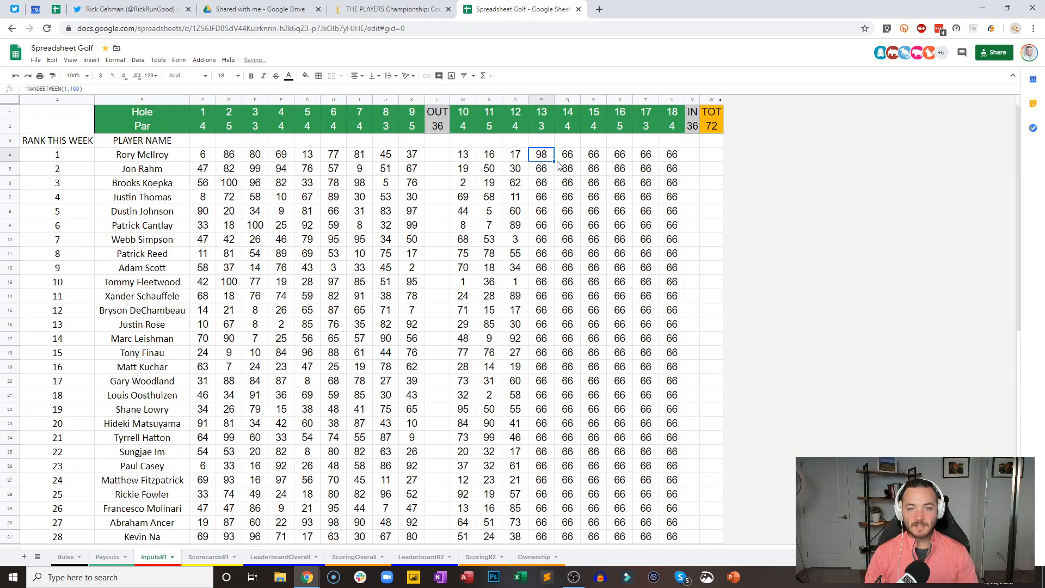
{"action": "left_click_drag", "start_coordinate": [554, 162], "coordinate": [541, 512]}
{"action": "scroll", "coordinate": [541, 253], "scroll_direction": "up", "scroll_amount": 10}
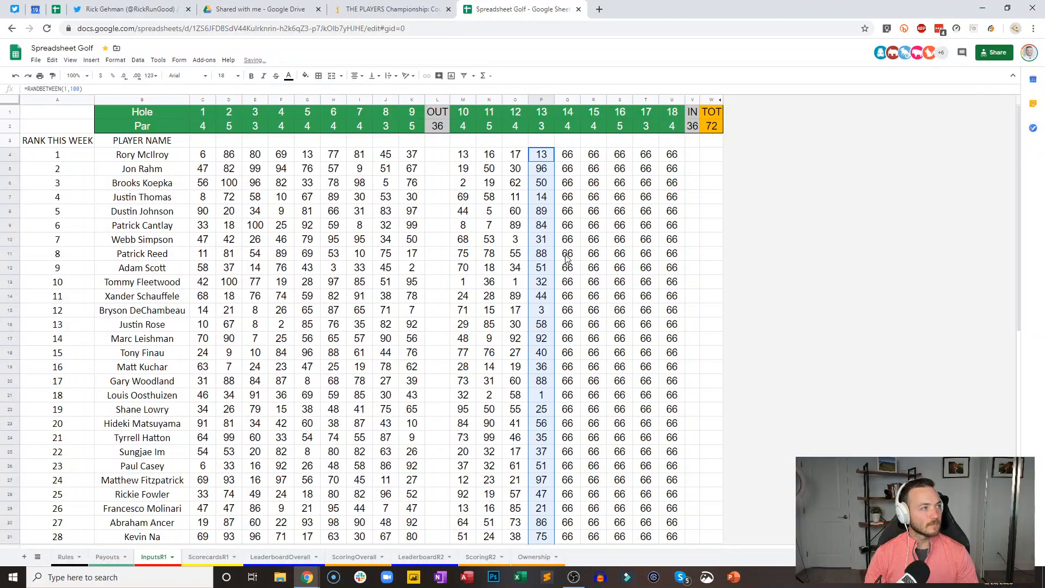
Replace the random formulas in the hole 13 column with their values only.
{"action": "right_click", "coordinate": [540, 156]}
{"action": "mouse_move", "coordinate": [598, 211]}
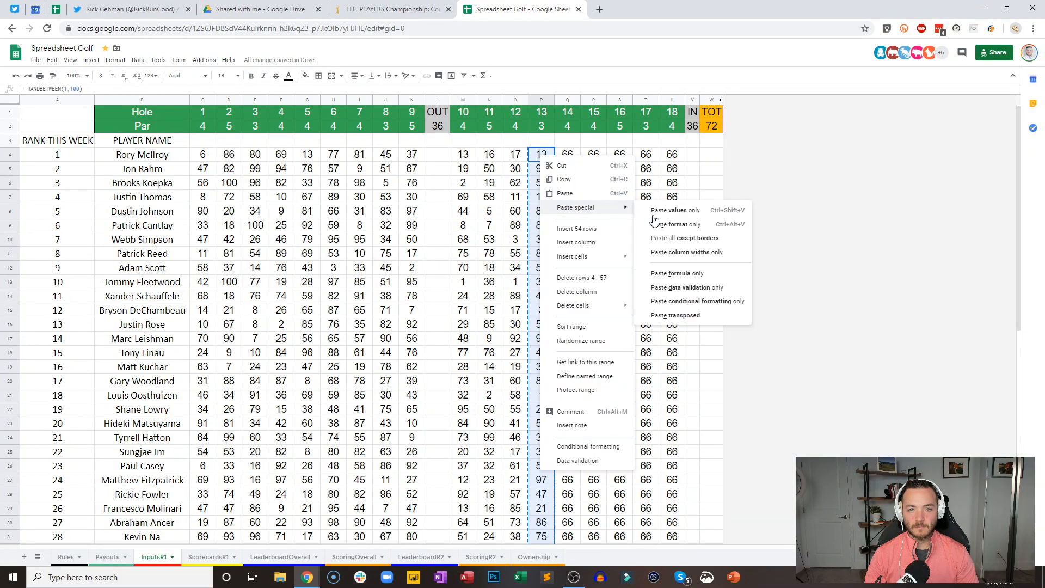
{"action": "left_click", "coordinate": [680, 215]}
Sort LeaderboardOverall range A3:AF57 by position in ascending order (A → Z), treating the first row as a header.
{"action": "left_click", "coordinate": [296, 557]}
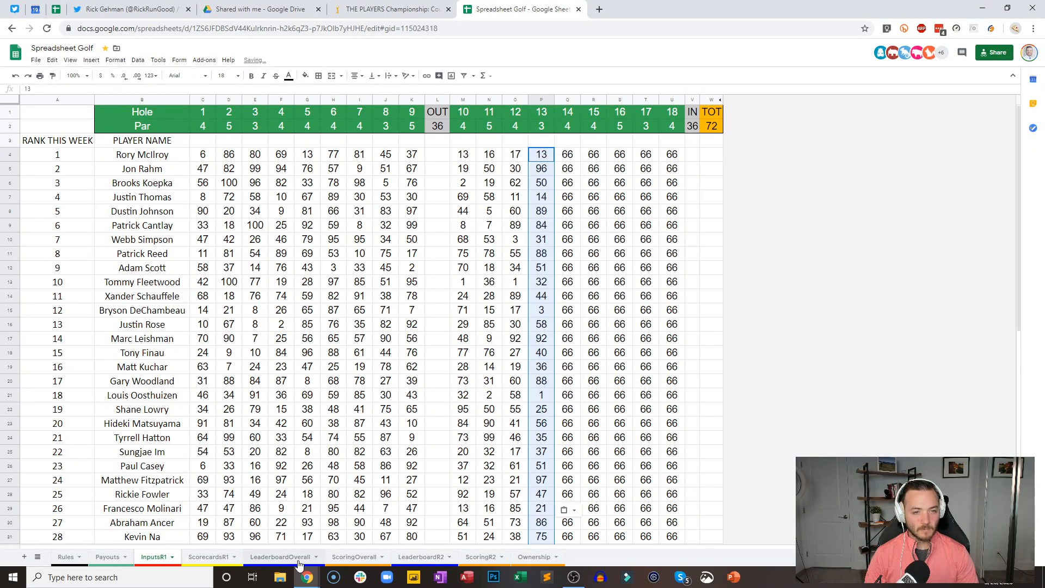
{"action": "left_click", "coordinate": [30, 135]}
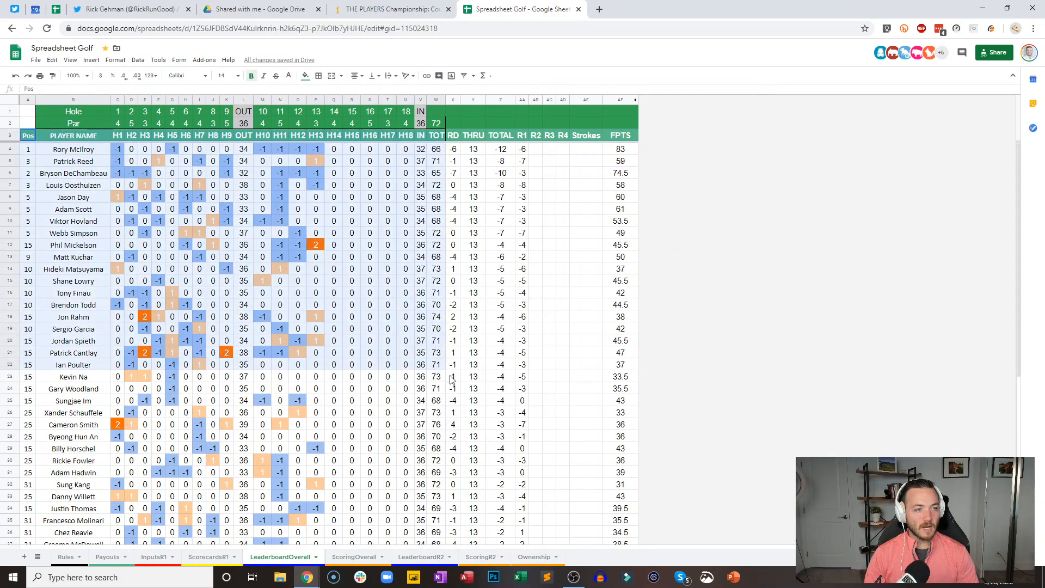
{"action": "scroll", "coordinate": [555, 462], "scroll_direction": "down", "scroll_amount": 7}
{"action": "key", "text": "ctrl+a"}
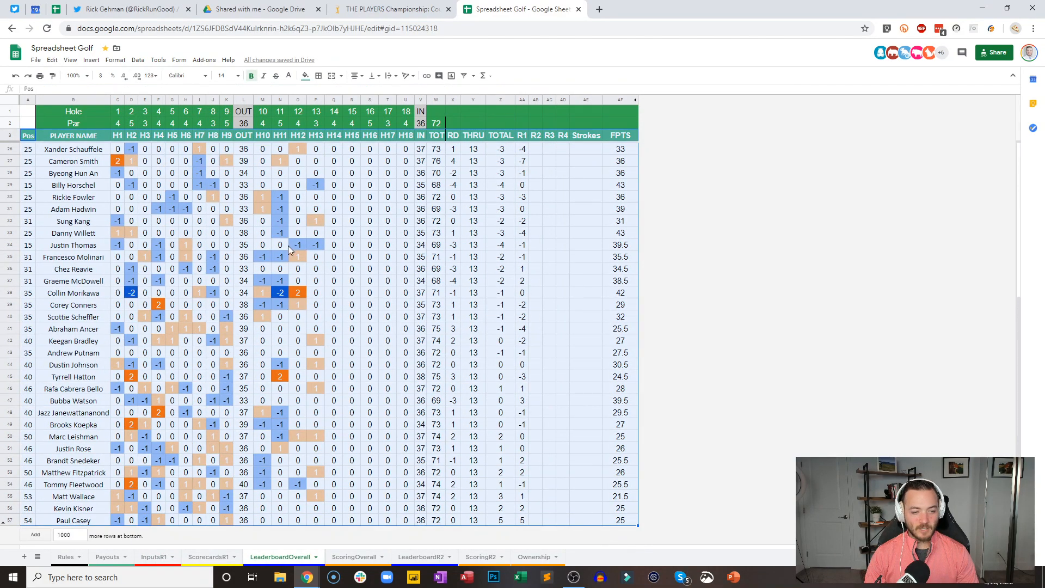
{"action": "left_click", "coordinate": [158, 60]}
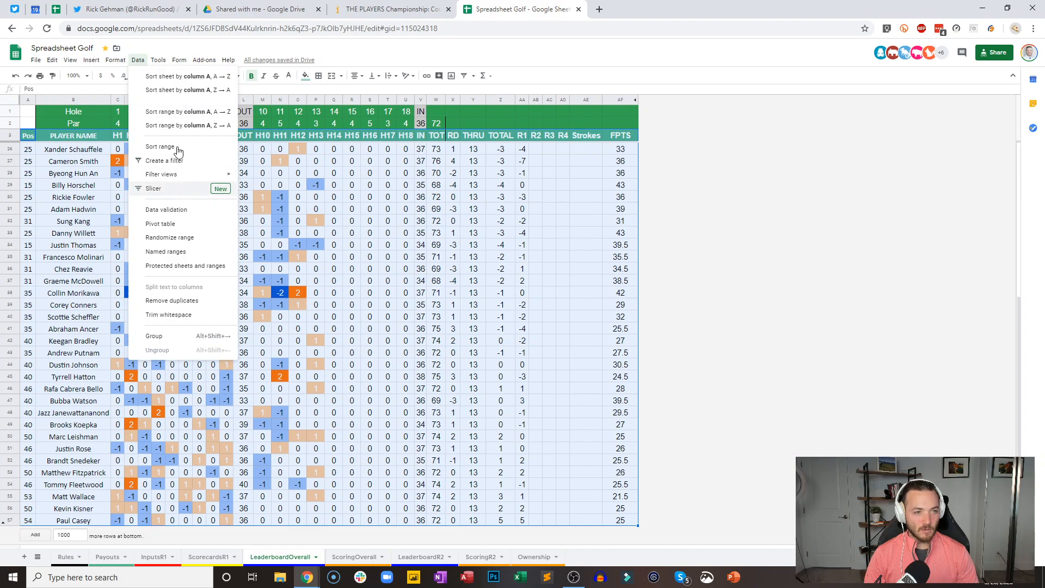
{"action": "left_click", "coordinate": [175, 145]}
{"action": "left_click", "coordinate": [467, 272]}
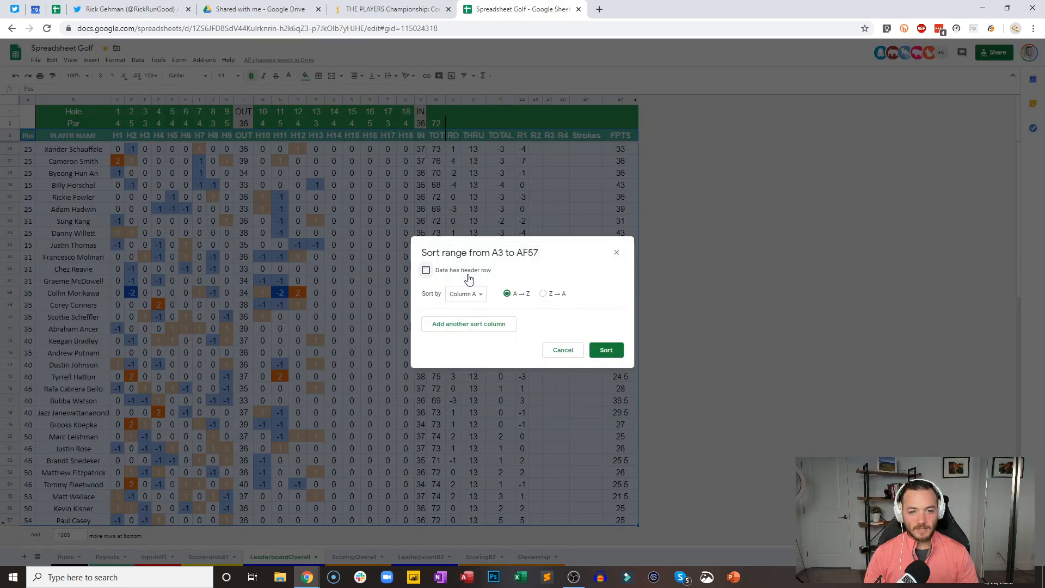
{"action": "left_click", "coordinate": [605, 350]}
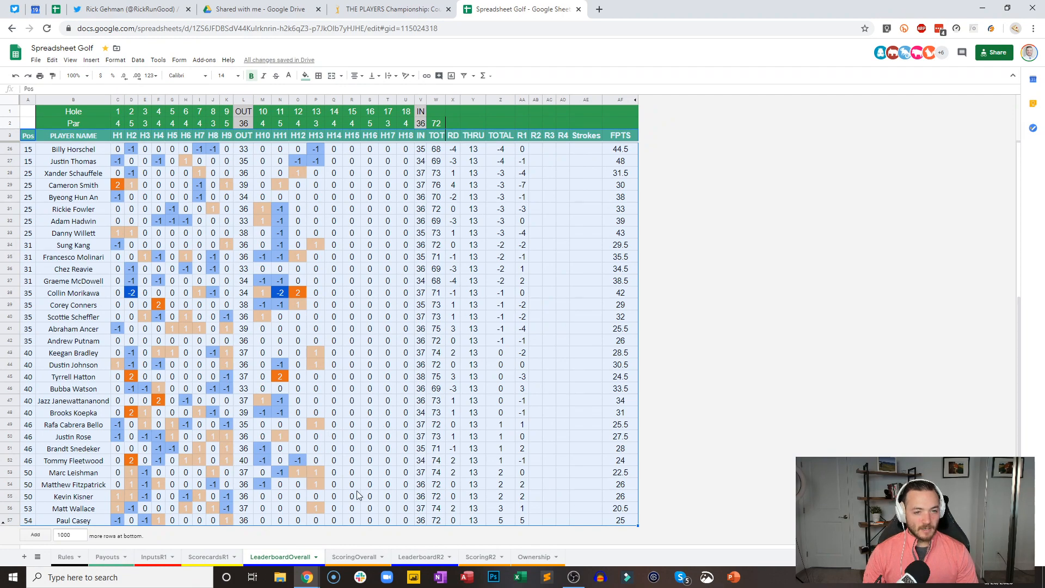
Examine the players' hole 13 scores on LeaderboardOverall, from the middle of the field up to the leaders.
{"action": "scroll", "coordinate": [337, 472], "scroll_direction": "up", "scroll_amount": 3}
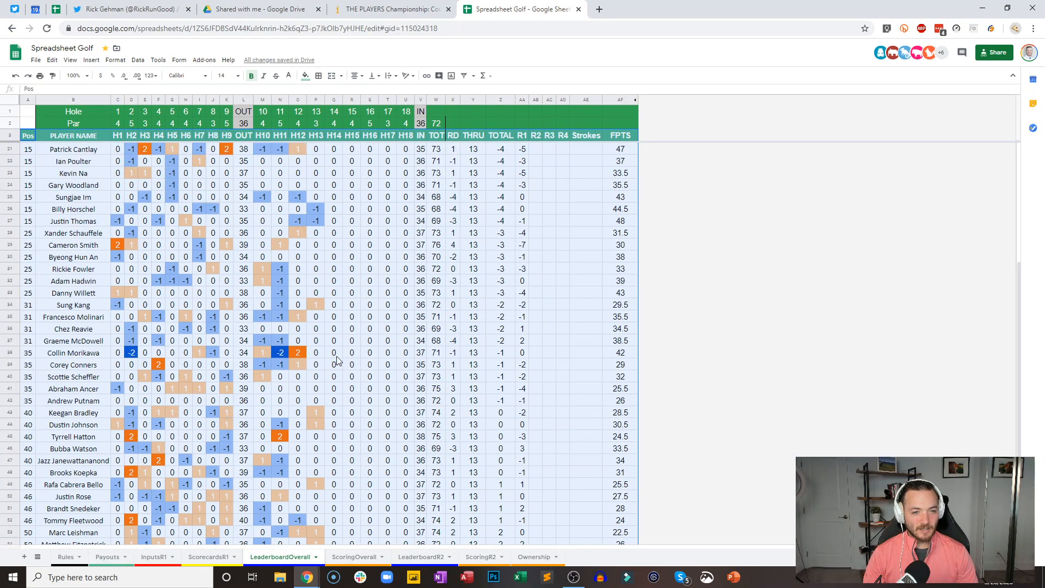
{"action": "left_click", "coordinate": [320, 303]}
{"action": "left_click_drag", "start_coordinate": [298, 268], "coordinate": [316, 268]}
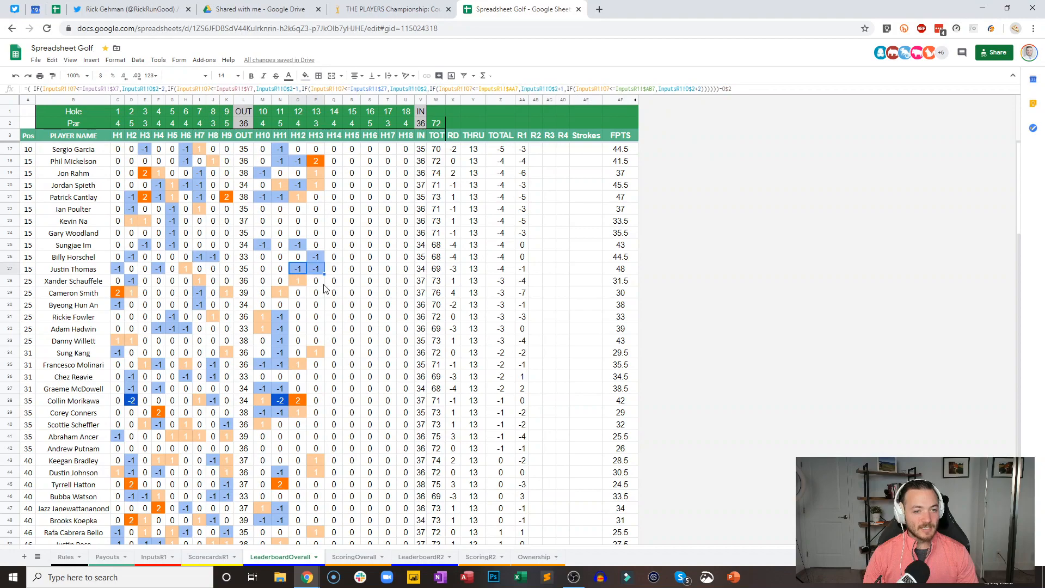
{"action": "scroll", "coordinate": [346, 340], "scroll_direction": "up", "scroll_amount": 1}
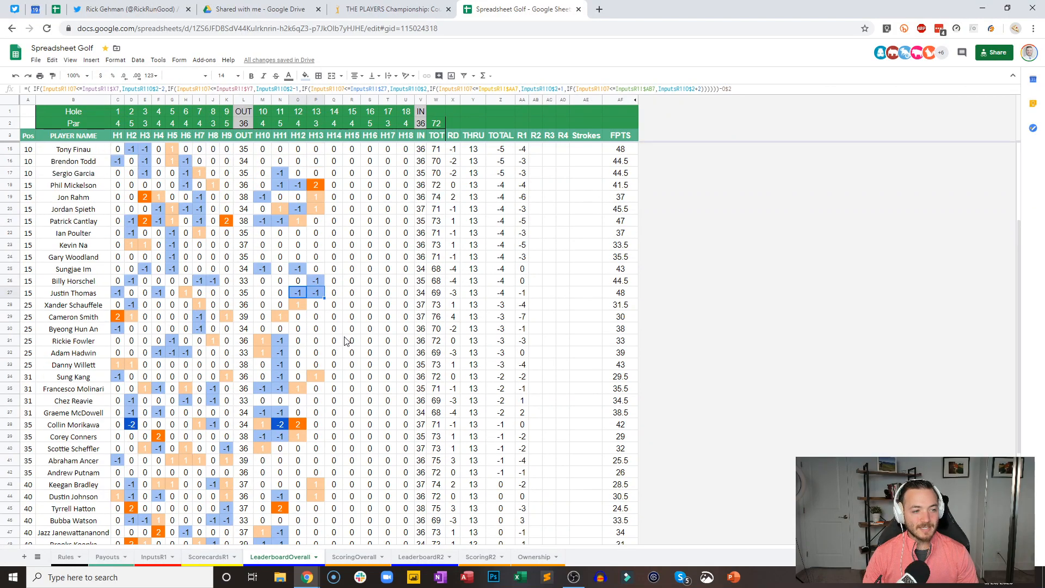
{"action": "scroll", "coordinate": [344, 341], "scroll_direction": "up", "scroll_amount": 1}
{"action": "left_click", "coordinate": [315, 221]}
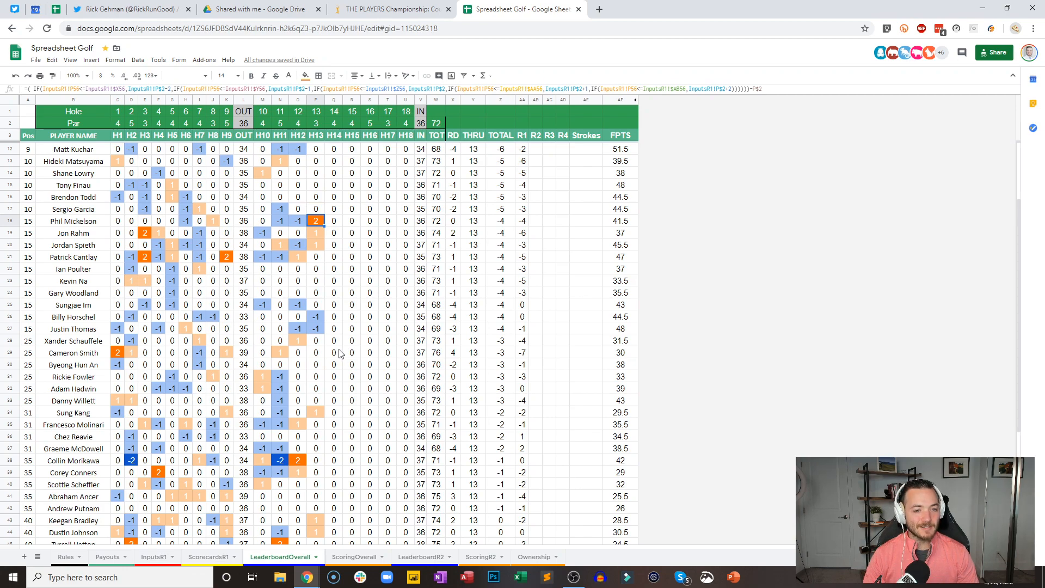
{"action": "left_click_drag", "start_coordinate": [314, 236], "coordinate": [313, 248]}
{"action": "left_click", "coordinate": [321, 279]}
{"action": "scroll", "coordinate": [325, 282], "scroll_direction": "up", "scroll_amount": 3}
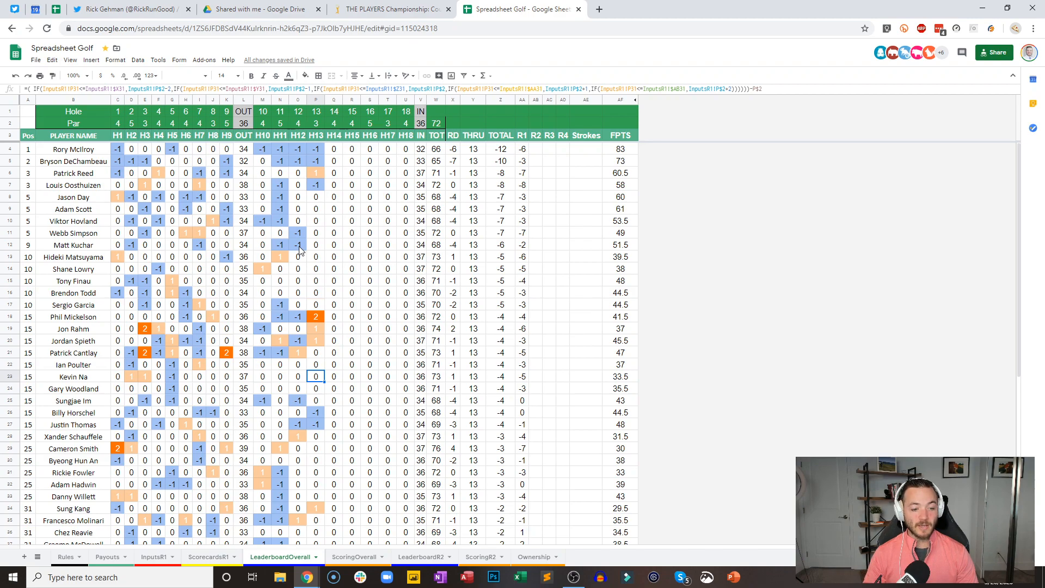
Look up the hole 14 details on the THE PLAYERS Championship course page and return to the spreadsheet.
{"action": "left_click", "coordinate": [354, 9]}
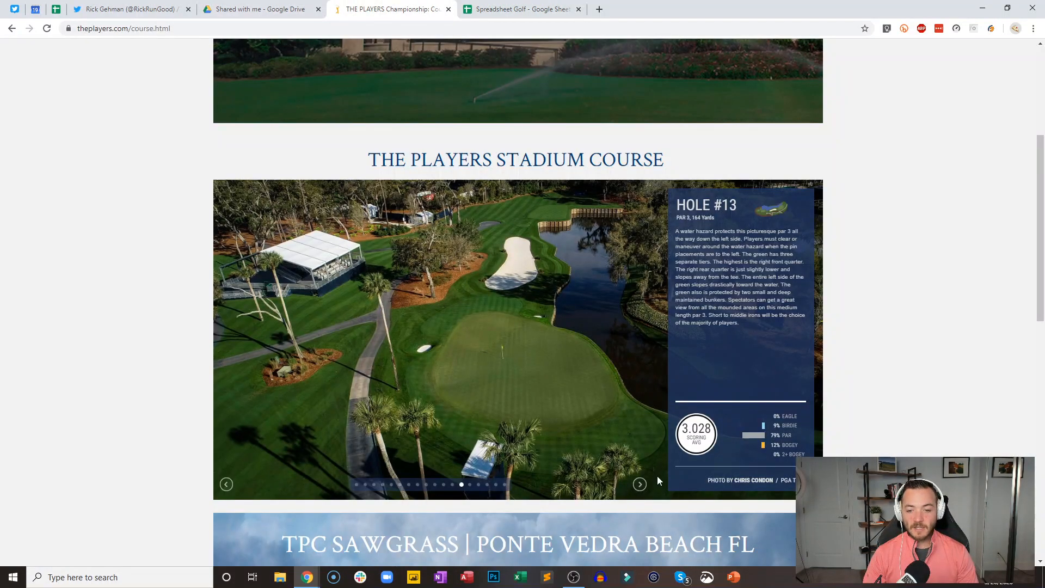
{"action": "left_click", "coordinate": [636, 484]}
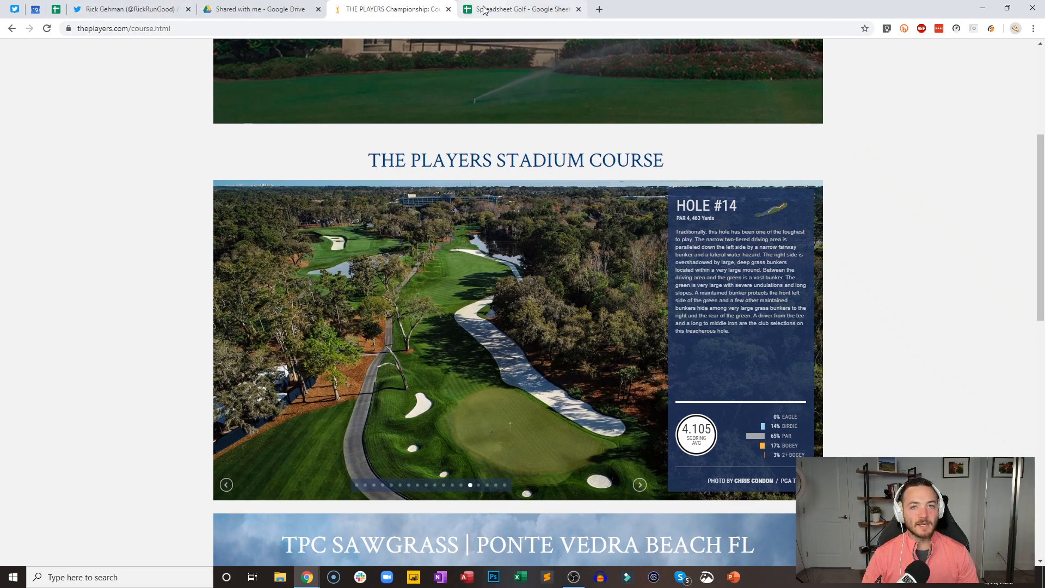
{"action": "left_click", "coordinate": [520, 9]}
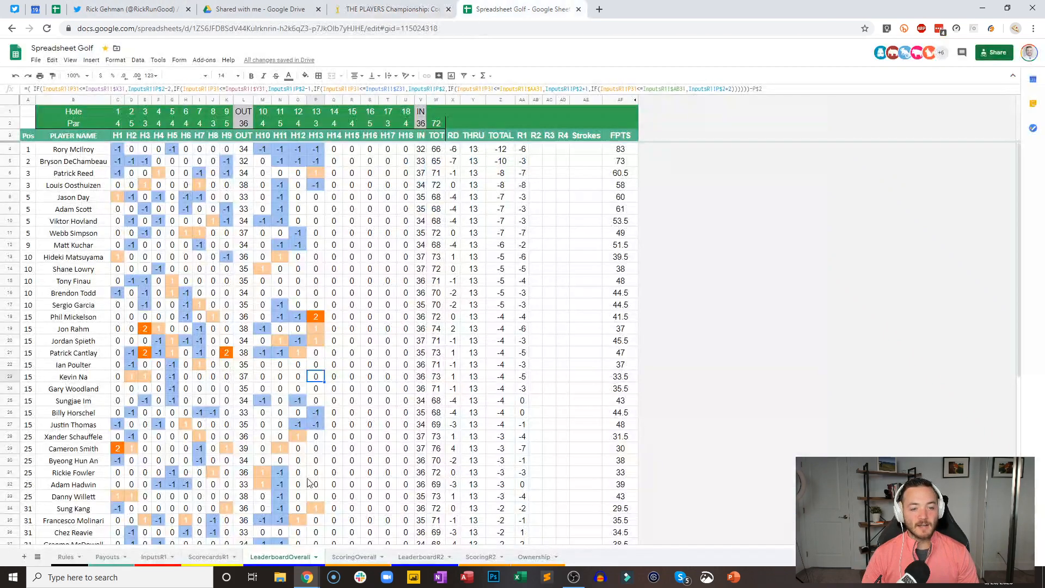
Fill the hole 14 column on InputsR1 for all players, rows 4 to 57, with =RANDBETWEEN(1,100).
{"action": "left_click", "coordinate": [158, 557]}
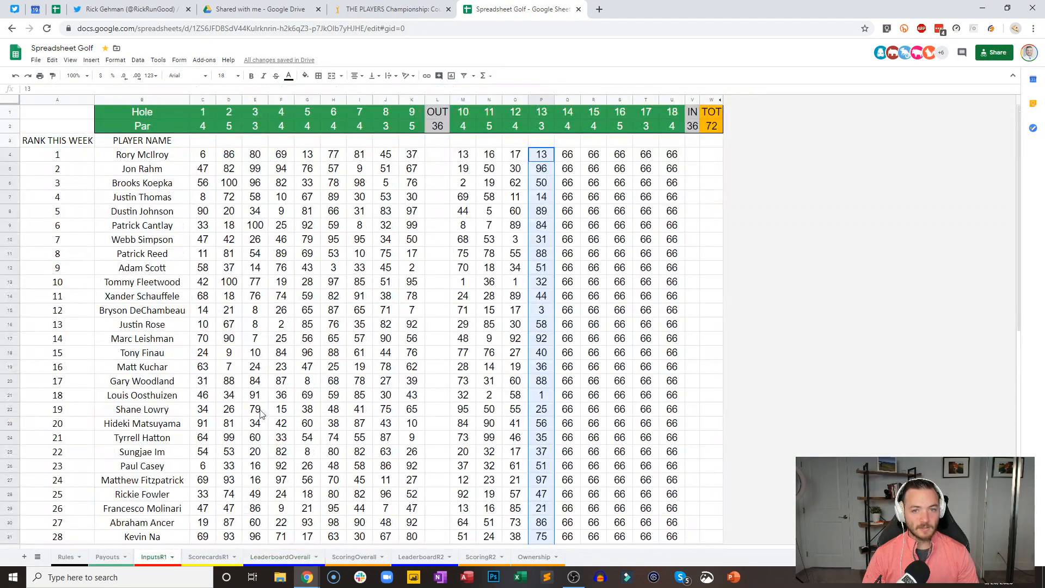
{"action": "left_click", "coordinate": [564, 155]}
{"action": "type", "text": "=ram"}
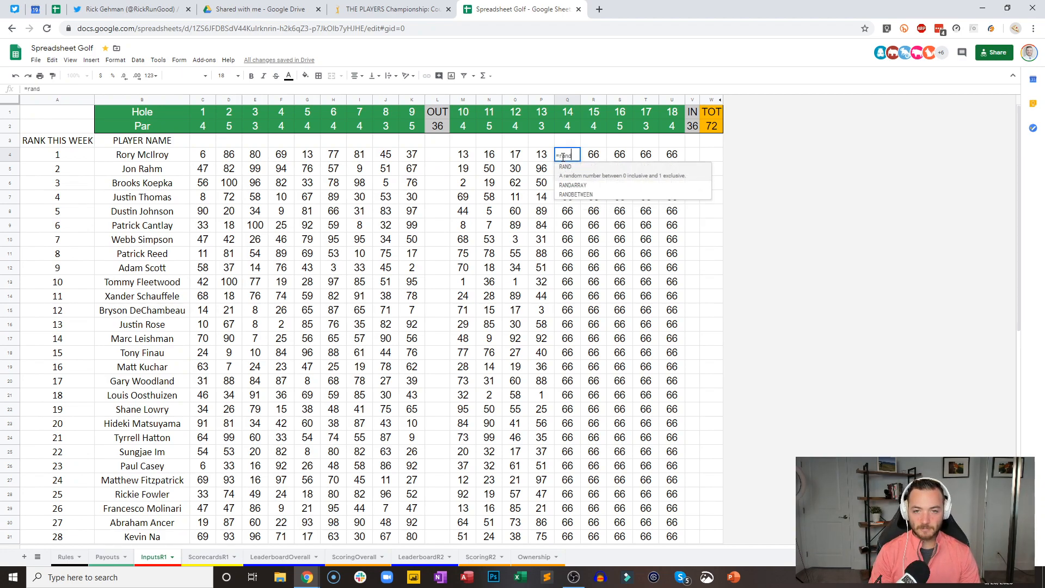
{"action": "key", "text": "Tab"}
{"action": "type", "text": "1,100"}
{"action": "key", "text": "Return"}
{"action": "left_click", "coordinate": [564, 158]}
{"action": "scroll", "coordinate": [566, 423], "scroll_direction": "down", "scroll_amount": 7}
{"action": "left_click_drag", "start_coordinate": [580, 161], "coordinate": [569, 509]}
{"action": "scroll", "coordinate": [593, 337], "scroll_direction": "up", "scroll_amount": 7}
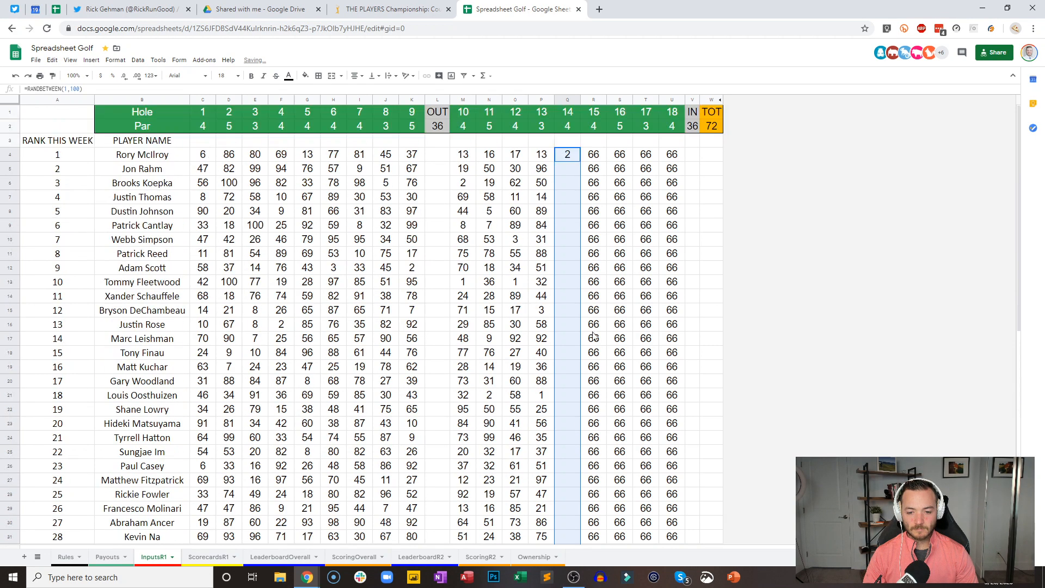
Copy the hole 14 random numbers and paste them back over the formulas as values only.
{"action": "key", "text": "ctrl+c"}
{"action": "right_click", "coordinate": [571, 158]}
{"action": "mouse_move", "coordinate": [660, 210]}
{"action": "left_click", "coordinate": [706, 210]}
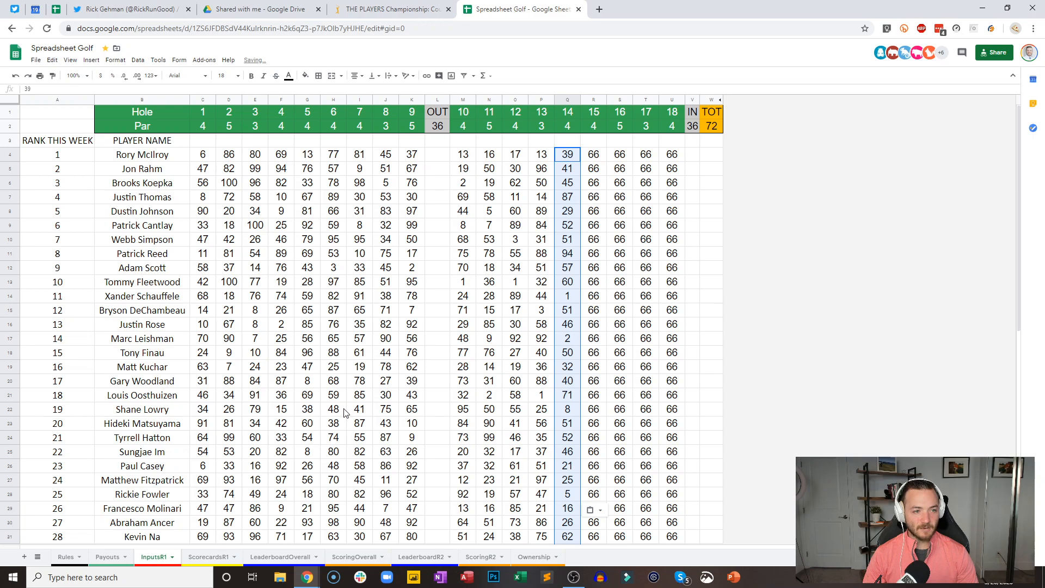
Re-sort LeaderboardOverall range A3:AF57 by position, lowest first, with the header row excluded, to include hole 14.
{"action": "left_click", "coordinate": [280, 556]}
{"action": "left_click_drag", "start_coordinate": [30, 136], "coordinate": [636, 534]}
{"action": "left_click", "coordinate": [138, 60]}
{"action": "left_click", "coordinate": [158, 144]}
{"action": "left_click", "coordinate": [478, 269]}
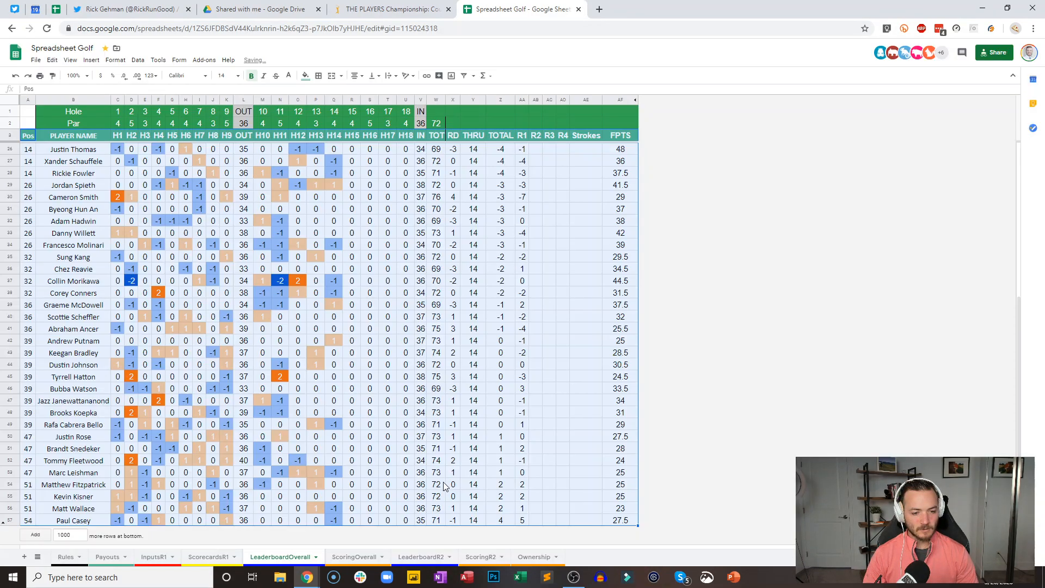
Examine Collin Morikawa's scores from hole 1 onward and Corey Connors' scores on holes 10 to 14.
{"action": "left_click", "coordinate": [405, 508]}
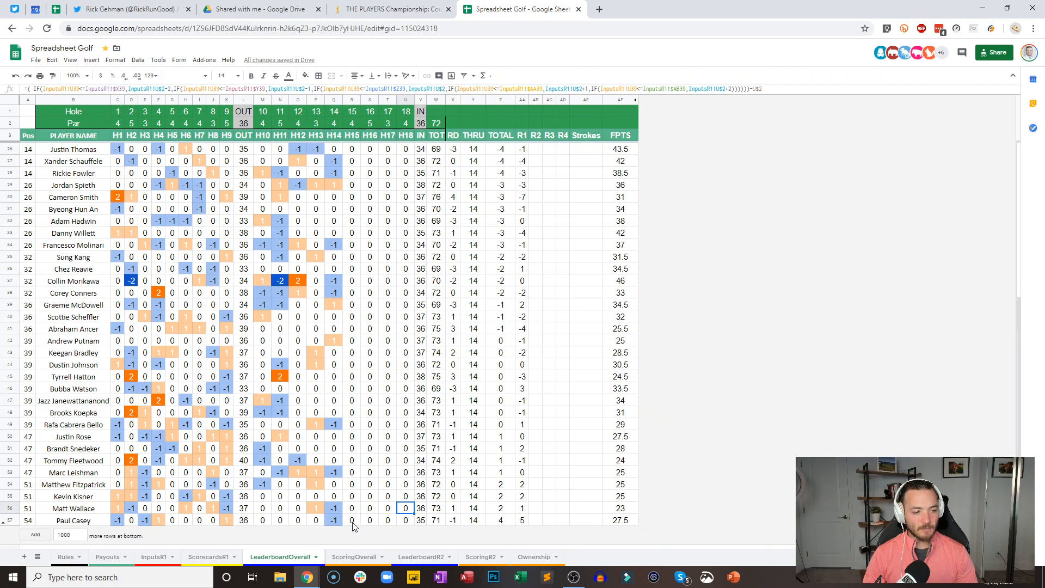
{"action": "left_click", "coordinate": [352, 281]}
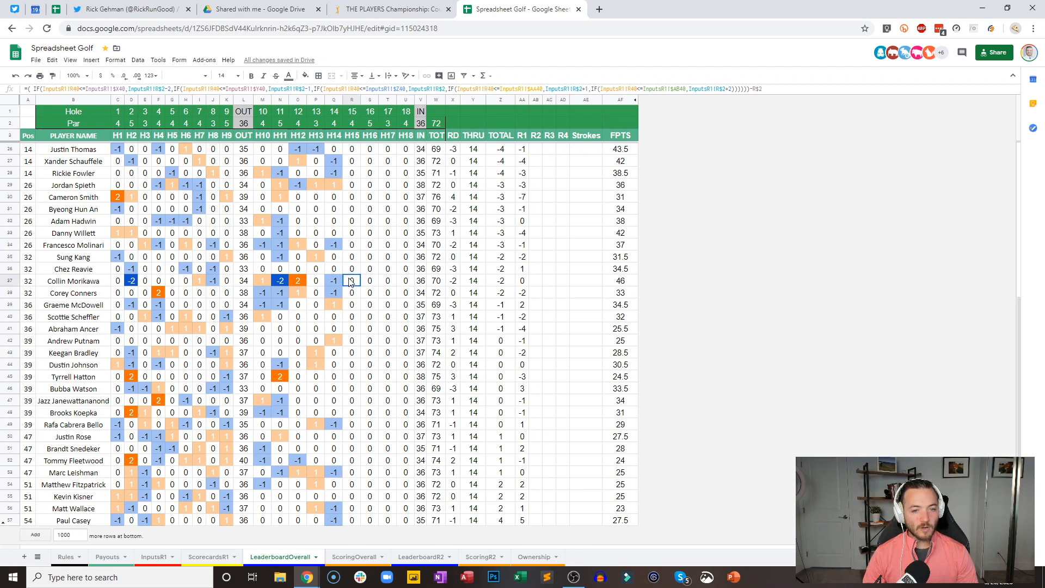
{"action": "left_click_drag", "start_coordinate": [120, 281], "coordinate": [348, 276]}
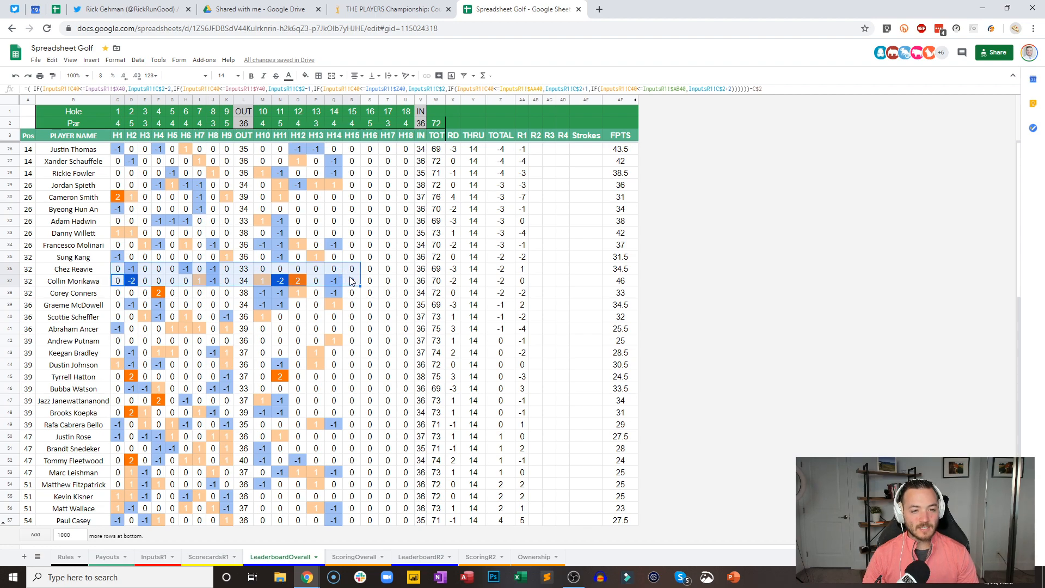
{"action": "left_click", "coordinate": [351, 280]}
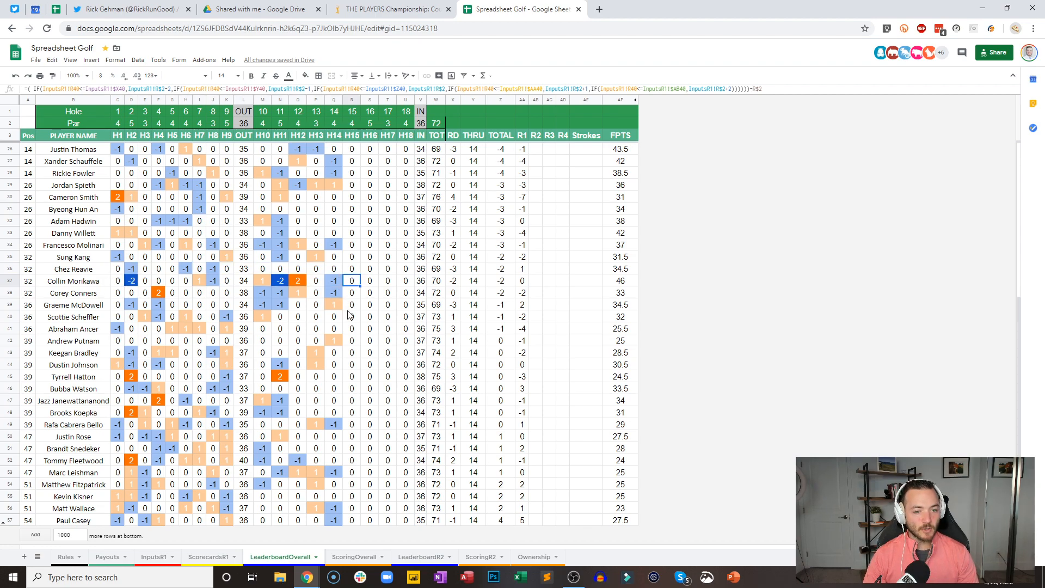
{"action": "left_click_drag", "start_coordinate": [334, 295], "coordinate": [262, 296]}
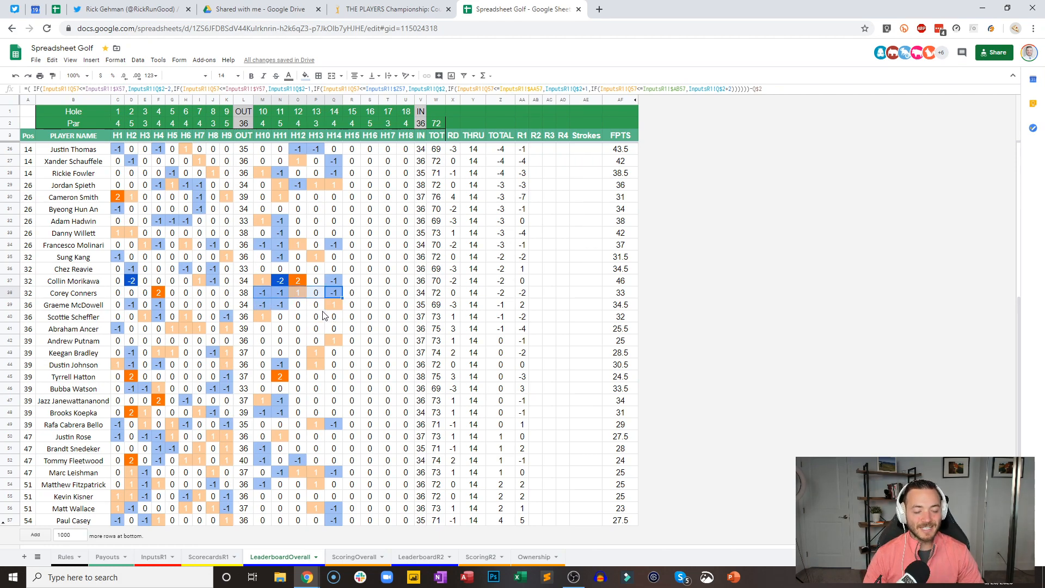
Review the hole 14 scores of Xander Schauffele, Rickie Fowler and the top-ranked players on LeaderboardOverall.
{"action": "scroll", "coordinate": [329, 311], "scroll_direction": "up", "scroll_amount": 1}
{"action": "scroll", "coordinate": [329, 311], "scroll_direction": "up", "scroll_amount": 1}
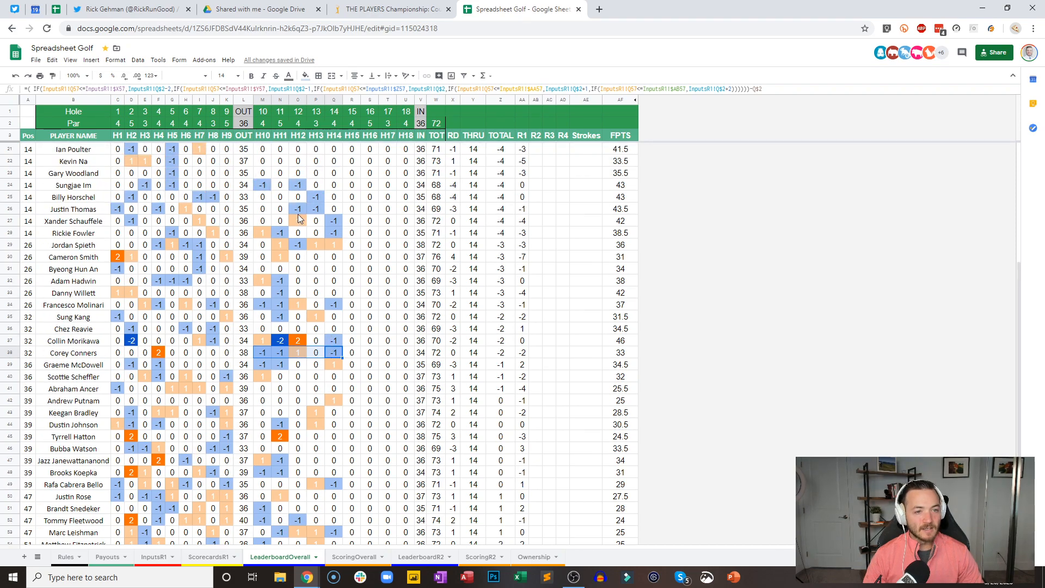
{"action": "left_click", "coordinate": [337, 235]}
{"action": "left_click", "coordinate": [334, 245]}
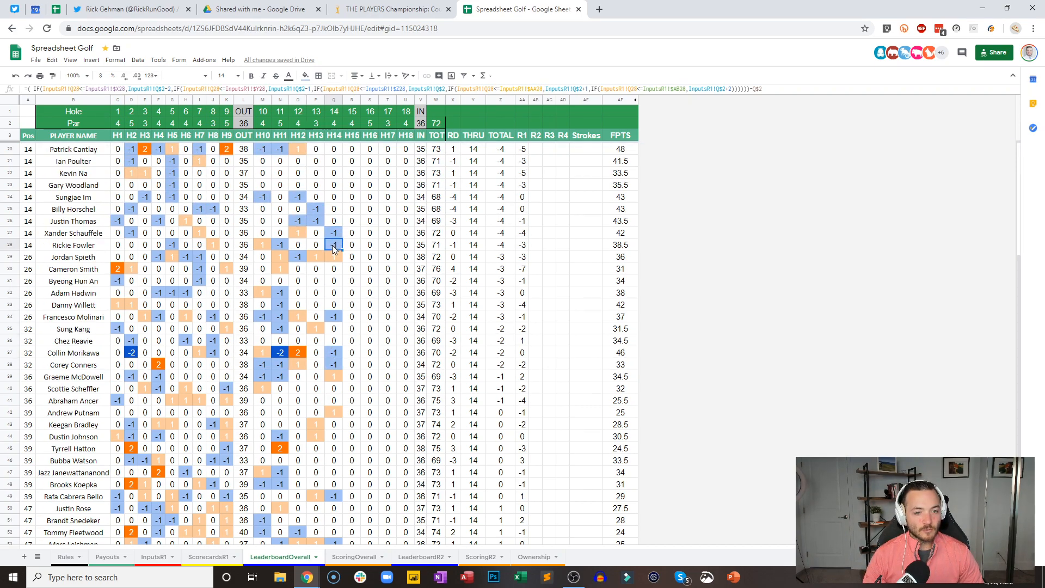
{"action": "scroll", "coordinate": [355, 282], "scroll_direction": "up", "scroll_amount": 3}
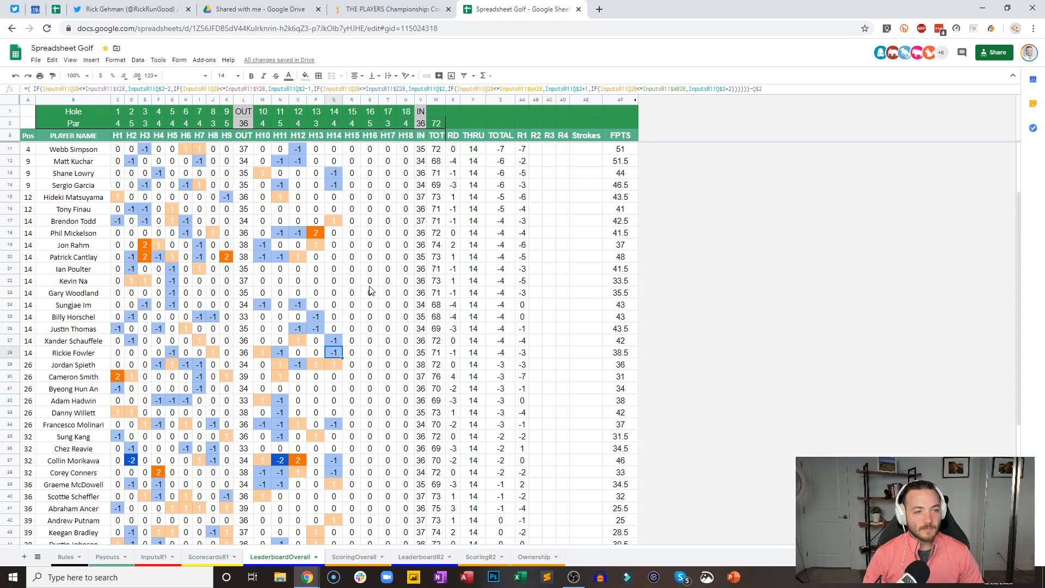
{"action": "scroll", "coordinate": [370, 290], "scroll_direction": "up", "scroll_amount": 3}
{"action": "left_click_drag", "start_coordinate": [322, 186], "coordinate": [340, 187]}
{"action": "left_click", "coordinate": [351, 210]}
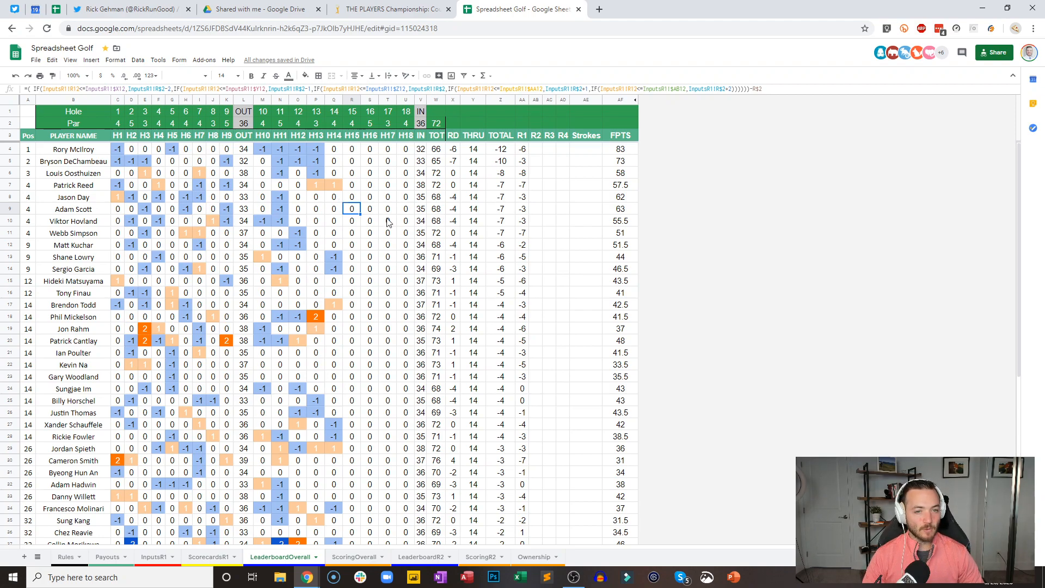
Look up the hole 15 details on the THE PLAYERS Championship course page.
{"action": "left_click", "coordinate": [397, 9]}
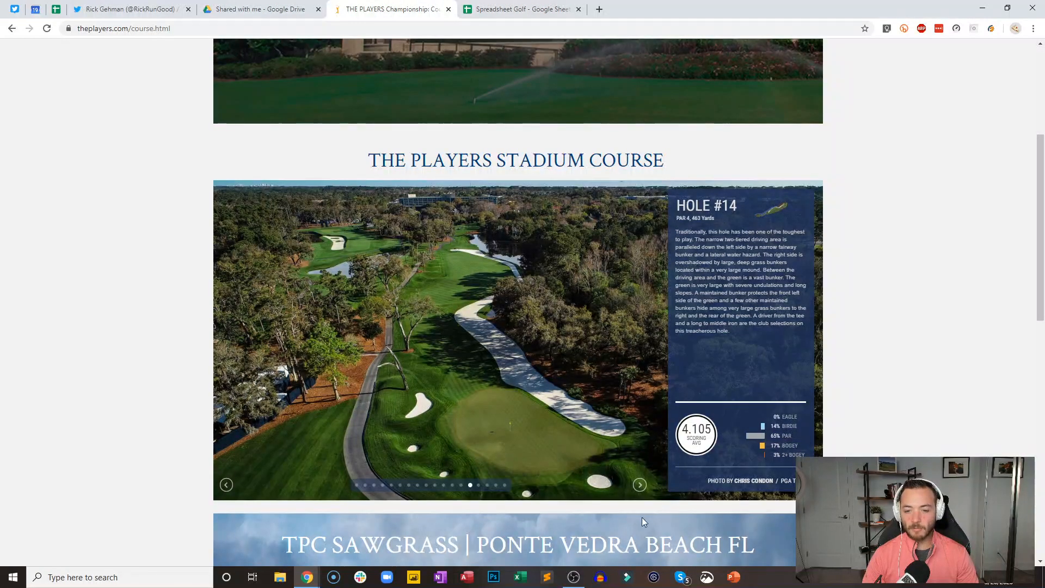
{"action": "left_click", "coordinate": [640, 484]}
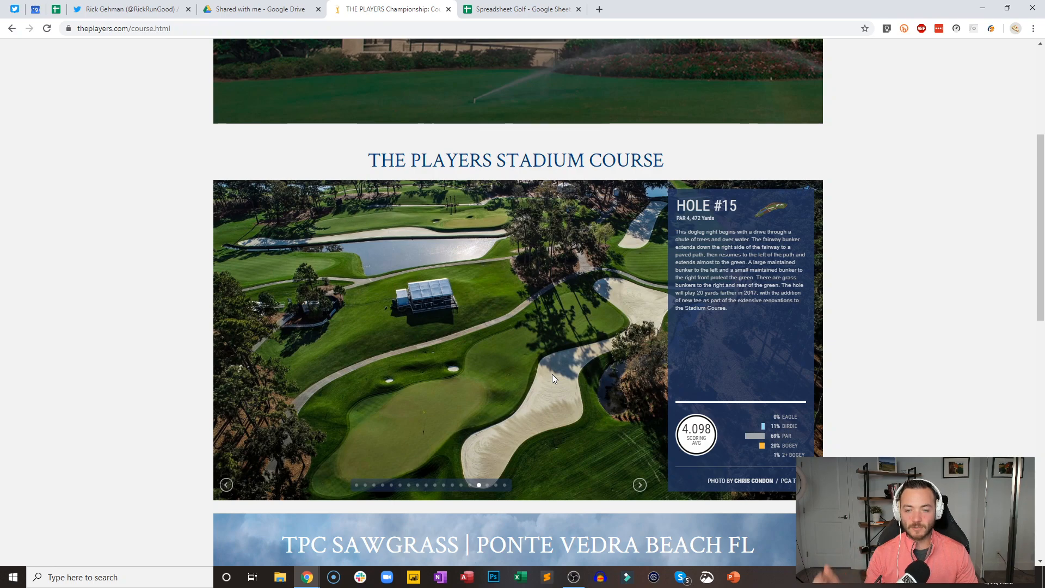
On InputsR1 in the Spreadsheet Golf sheet, enter =RANDBETWEEN(1,100) as Rory McIlroy's hole 15 input.
{"action": "left_click", "coordinate": [555, 7]}
{"action": "left_click", "coordinate": [157, 556]}
{"action": "left_click", "coordinate": [591, 157]}
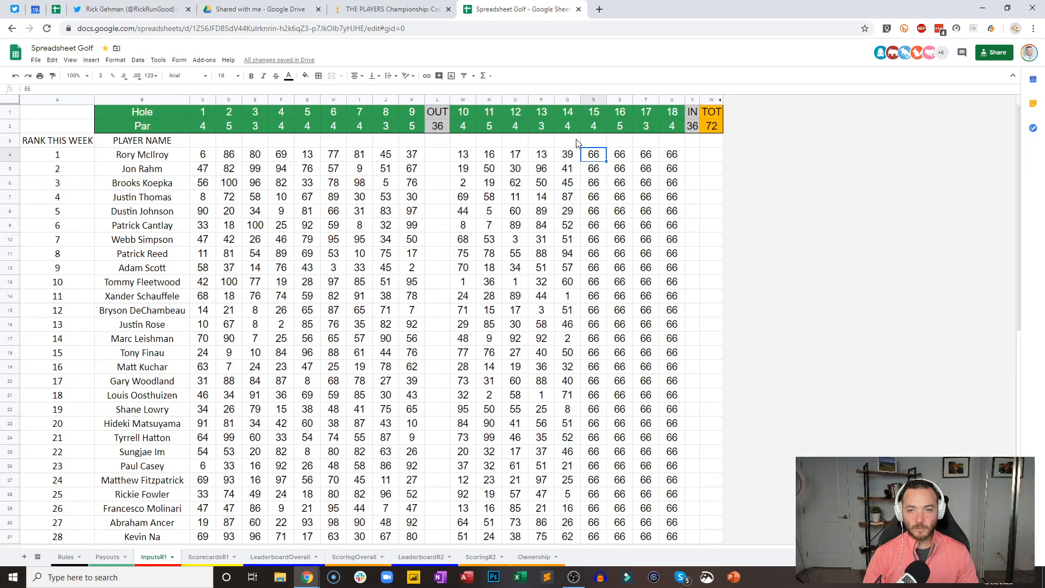
{"action": "type", "text": "=RAND"}
{"action": "key", "text": "Down"}
{"action": "key", "text": "Down"}
{"action": "type", "text": "1,100"}
{"action": "key", "text": "Return"}
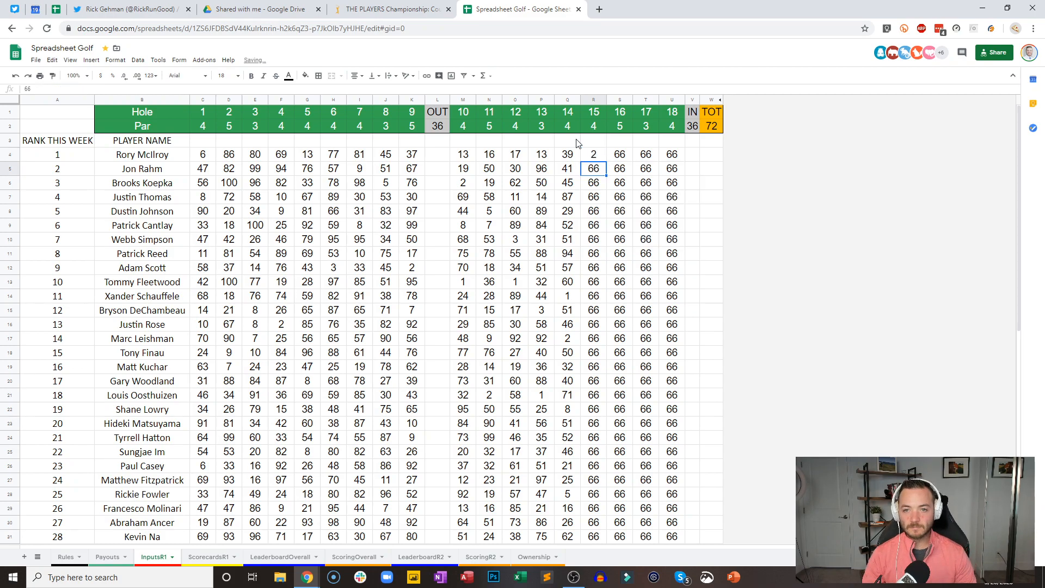
Fill the hole 15 random formula down for every player and replace the formulas with their values only.
{"action": "left_click", "coordinate": [593, 157]}
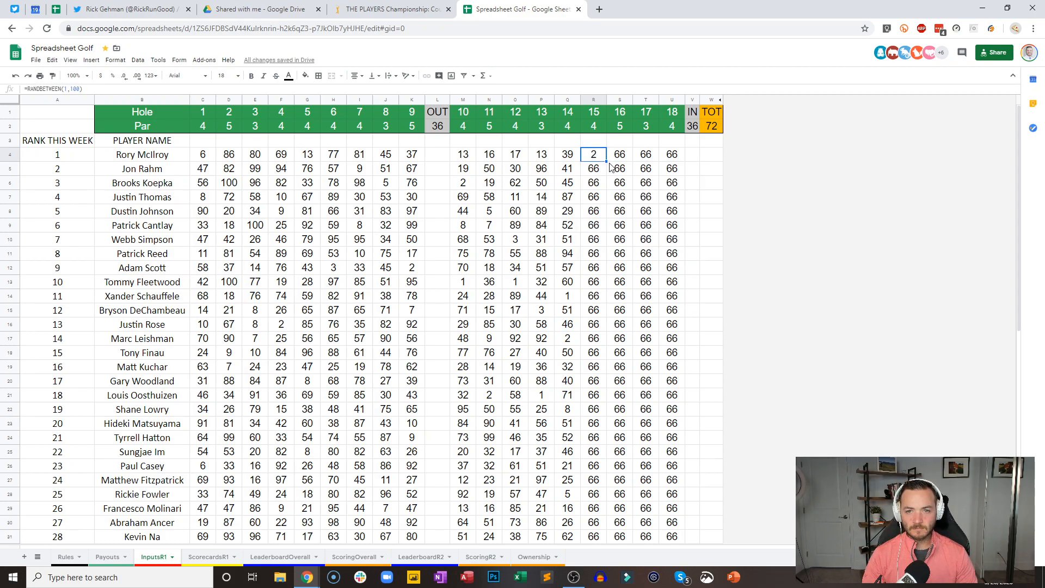
{"action": "left_click_drag", "start_coordinate": [605, 159], "coordinate": [607, 331]}
{"action": "key", "text": "ctrl+c"}
{"action": "right_click", "coordinate": [590, 159]}
{"action": "mouse_move", "coordinate": [632, 210]}
{"action": "left_click", "coordinate": [698, 216]}
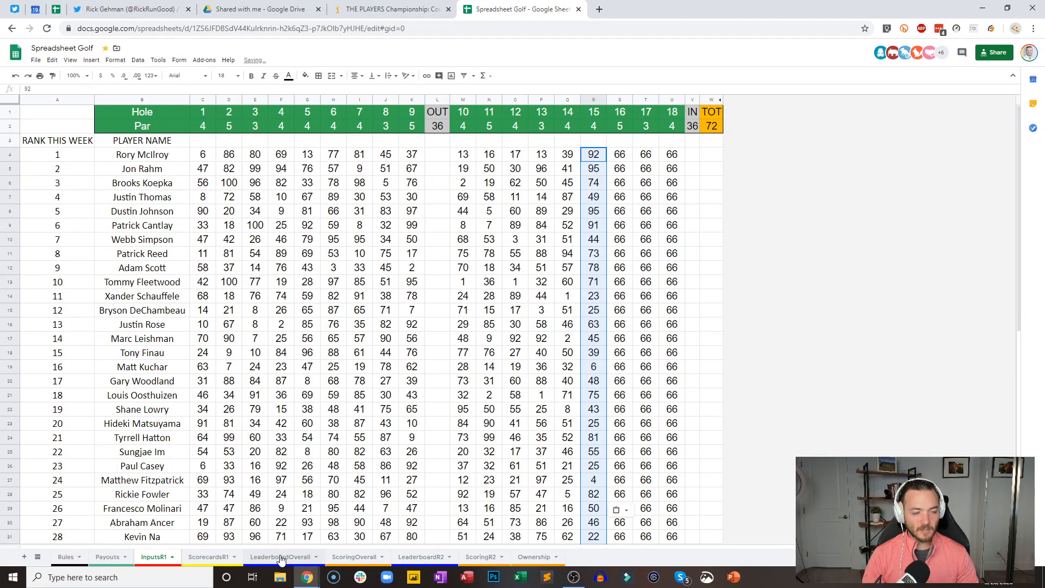
Re-sort LeaderboardOverall range A3:AF57 by Pos, A to Z, with the header row excluded, to include hole 15.
{"action": "left_click", "coordinate": [280, 557]}
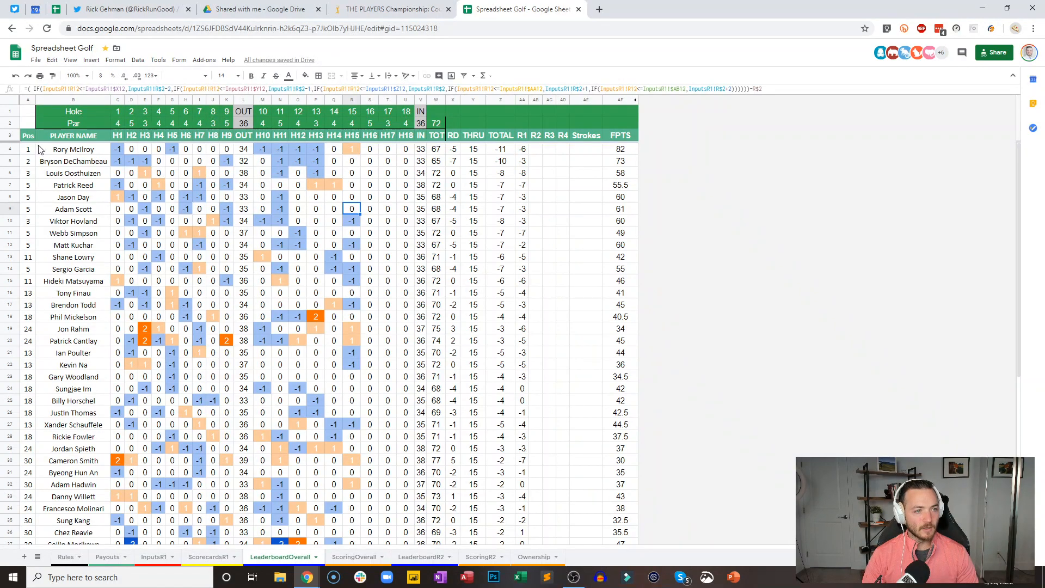
{"action": "left_click_drag", "start_coordinate": [24, 142], "coordinate": [636, 549]}
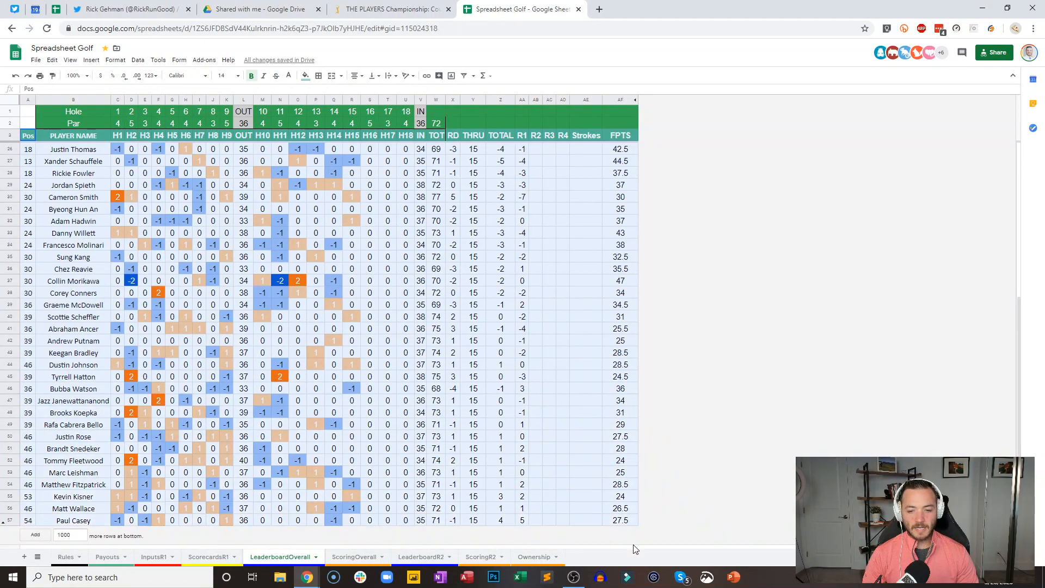
{"action": "left_click", "coordinate": [138, 60]}
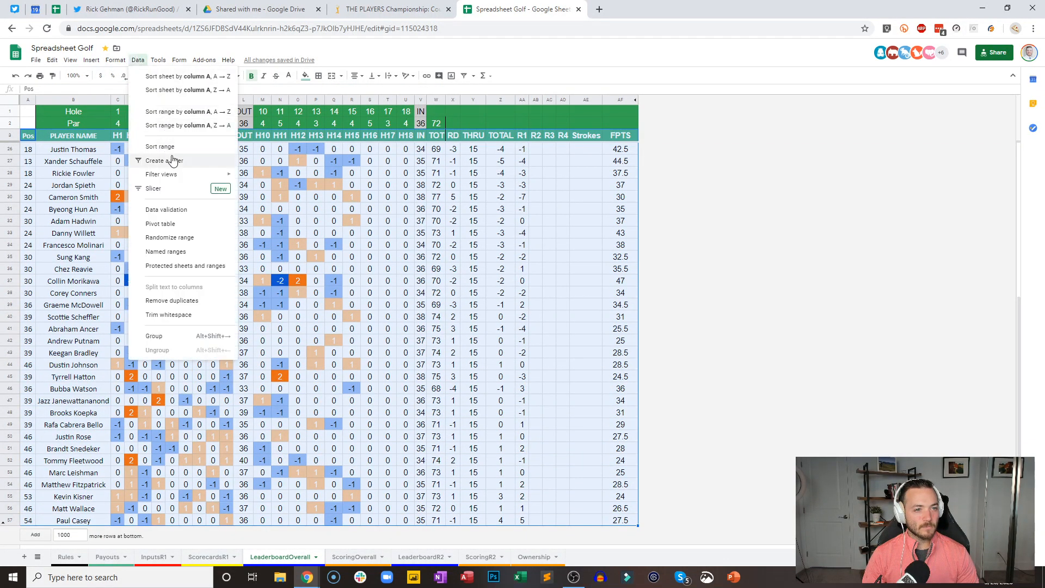
{"action": "left_click", "coordinate": [175, 146]}
{"action": "left_click", "coordinate": [479, 272]}
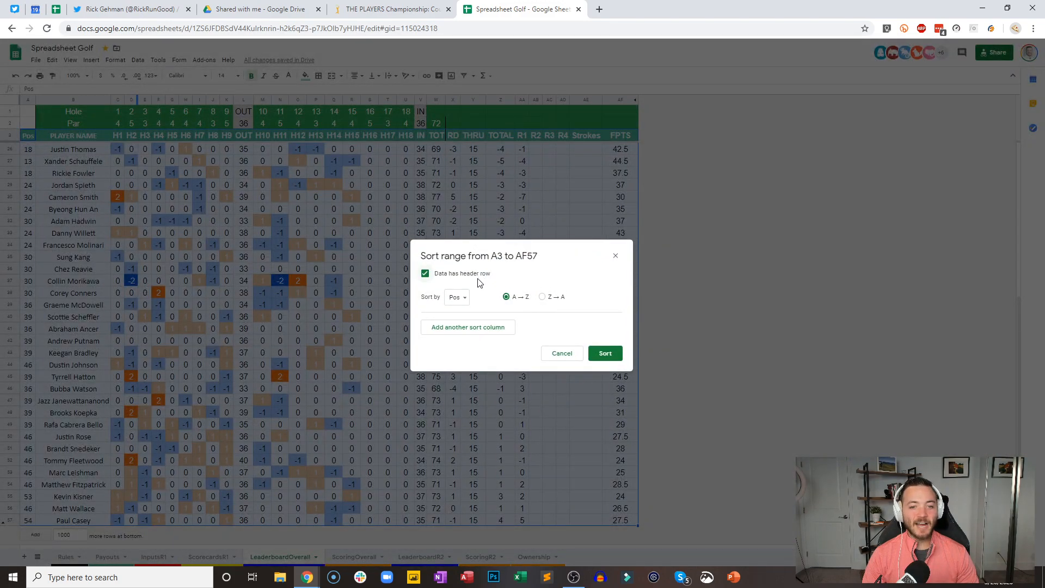
{"action": "left_click", "coordinate": [461, 302]}
{"action": "left_click", "coordinate": [461, 298]}
{"action": "left_click", "coordinate": [606, 354]}
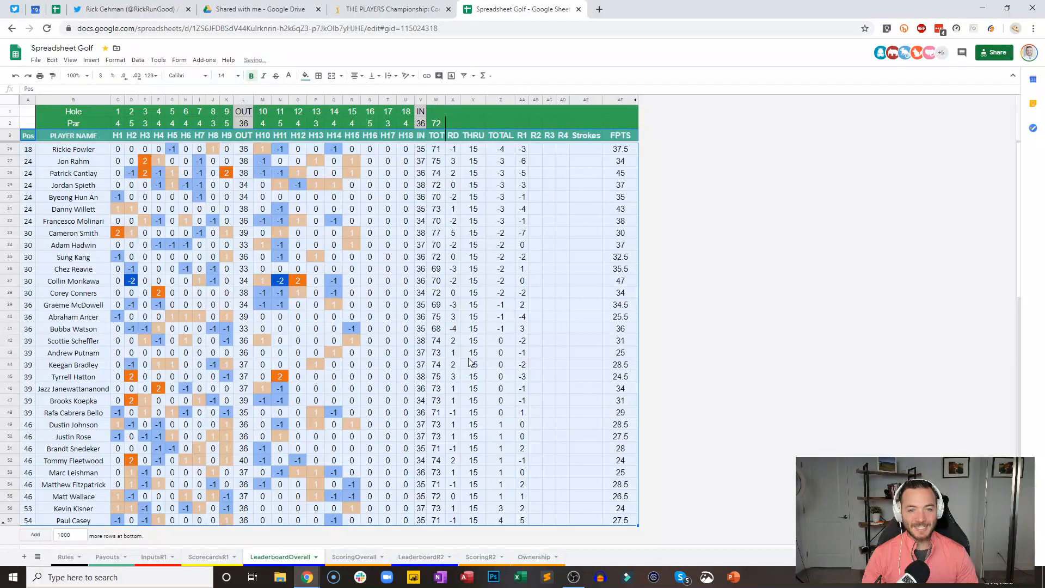
{"action": "left_click", "coordinate": [469, 357]}
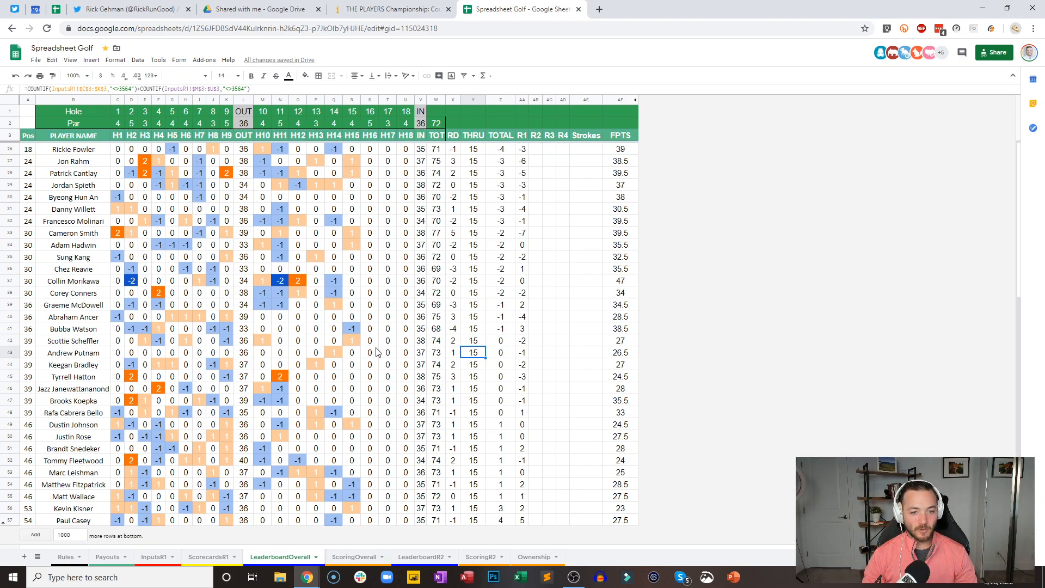
Review the hole 14 and 15 scores of Xander Schauffele and Sergio Garcia, plus Matt Kuchar's full round.
{"action": "scroll", "coordinate": [381, 359], "scroll_direction": "up", "scroll_amount": 2}
{"action": "scroll", "coordinate": [386, 359], "scroll_direction": "up", "scroll_amount": 7}
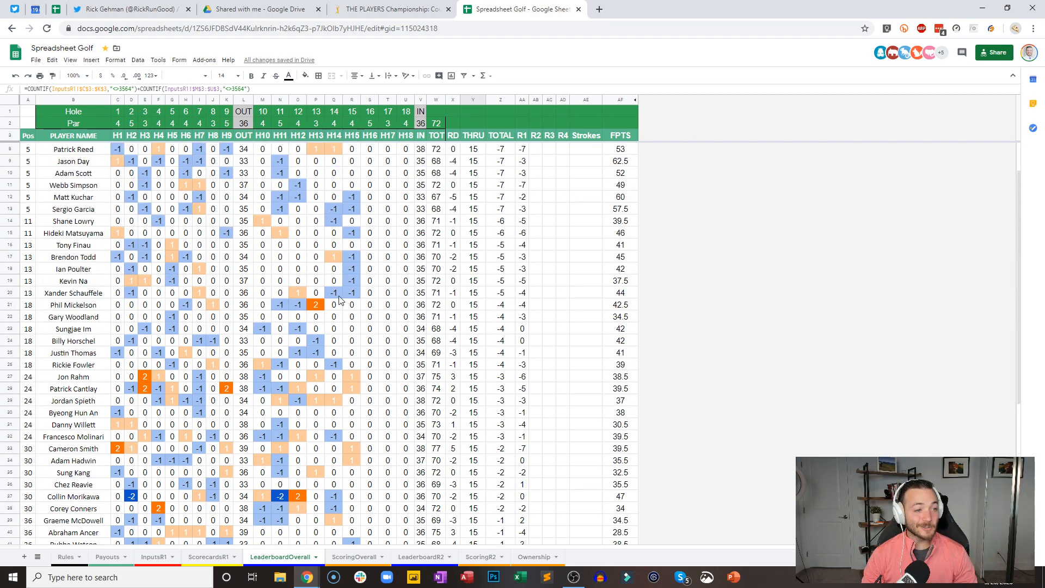
{"action": "left_click_drag", "start_coordinate": [350, 295], "coordinate": [333, 293]}
{"action": "left_click", "coordinate": [335, 212]}
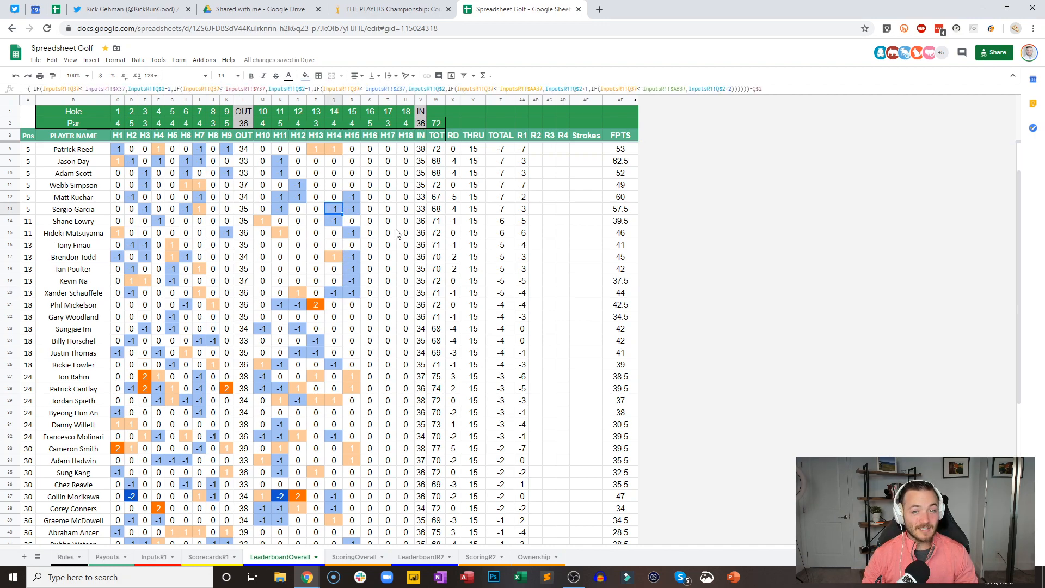
{"action": "left_click", "coordinate": [455, 210]}
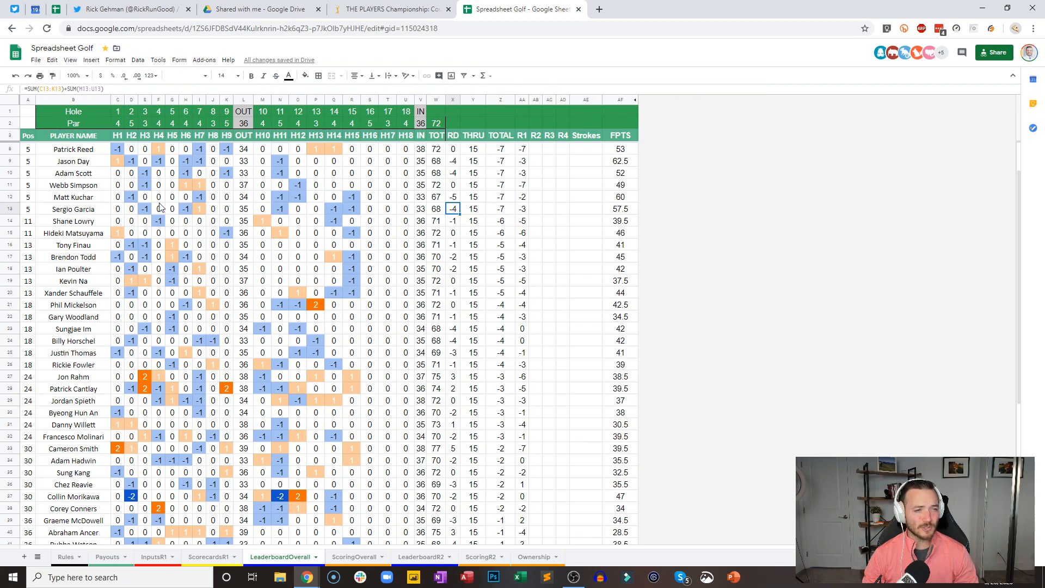
{"action": "left_click_drag", "start_coordinate": [105, 198], "coordinate": [455, 199]}
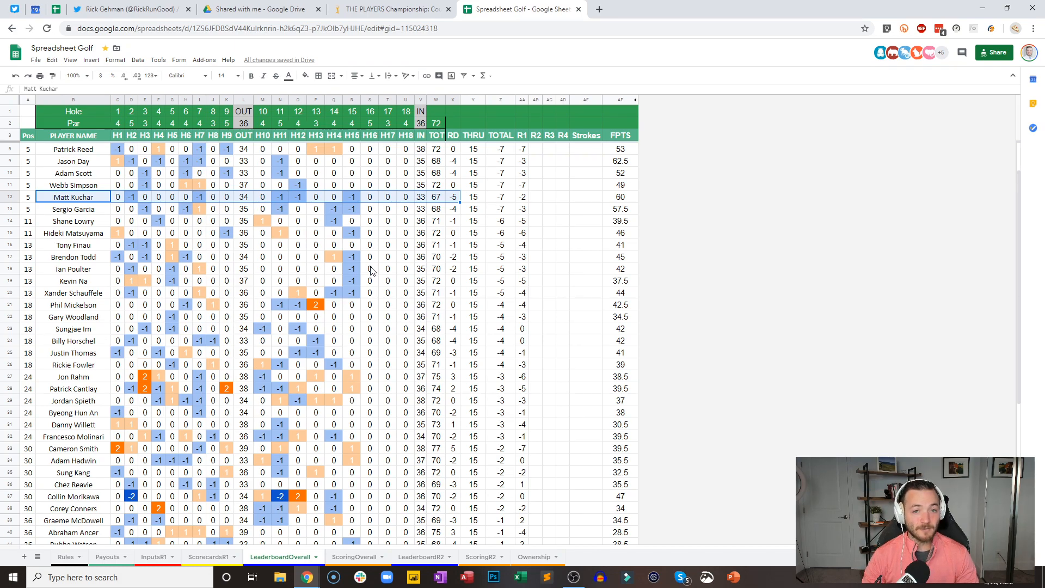
Check Rory McIlroy's hole 15 score and Viktor Hovland's scores from hole 1 to hole 15.
{"action": "scroll", "coordinate": [372, 271], "scroll_direction": "up", "scroll_amount": 2}
{"action": "left_click", "coordinate": [365, 212]}
{"action": "left_click", "coordinate": [347, 154]}
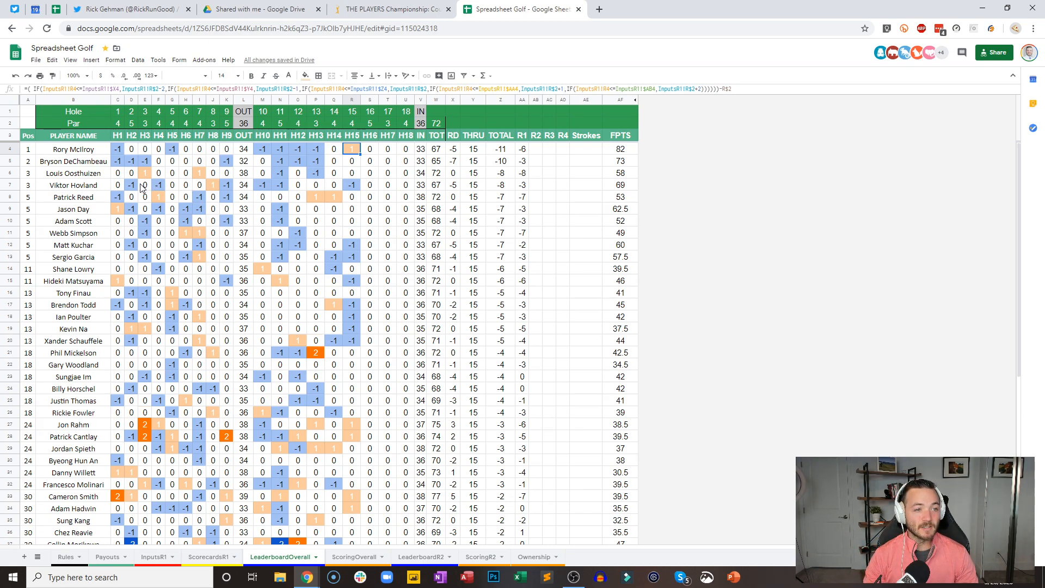
{"action": "left_click_drag", "start_coordinate": [115, 185], "coordinate": [359, 188]}
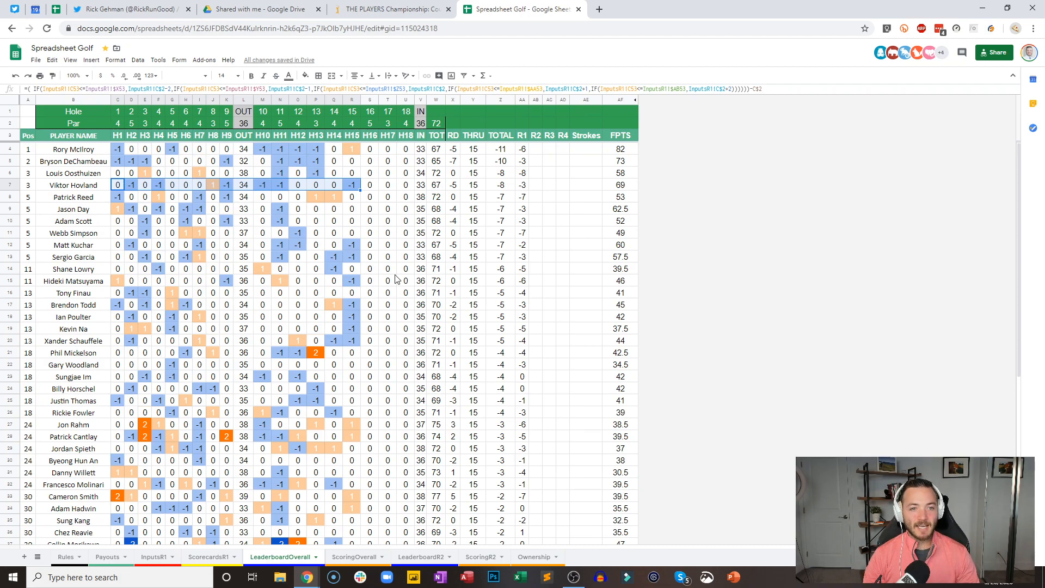
Look up the hole 16 details on the THE PLAYERS Championship course page.
{"action": "left_click", "coordinate": [396, 9]}
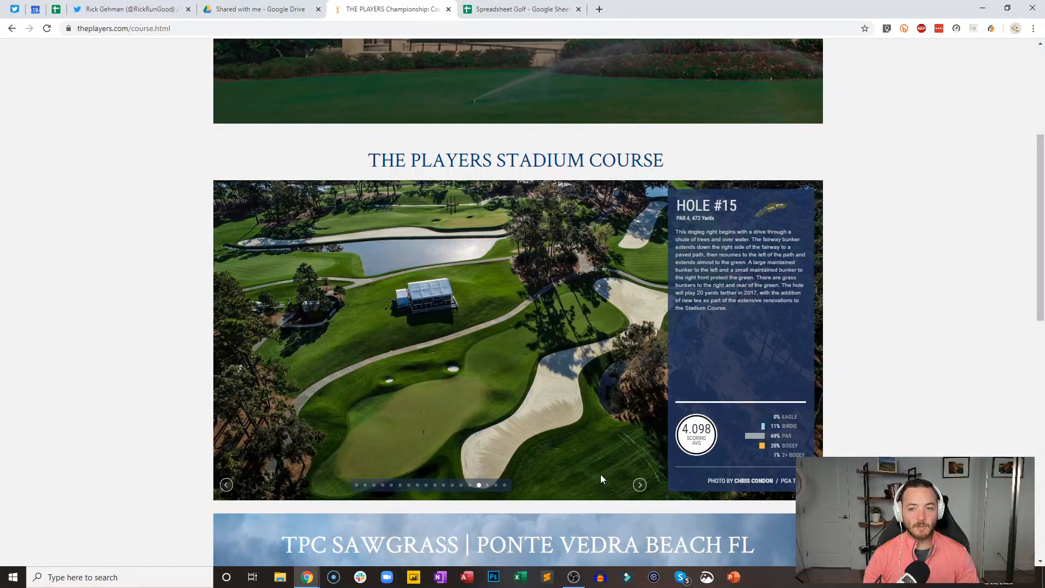
{"action": "left_click", "coordinate": [640, 485]}
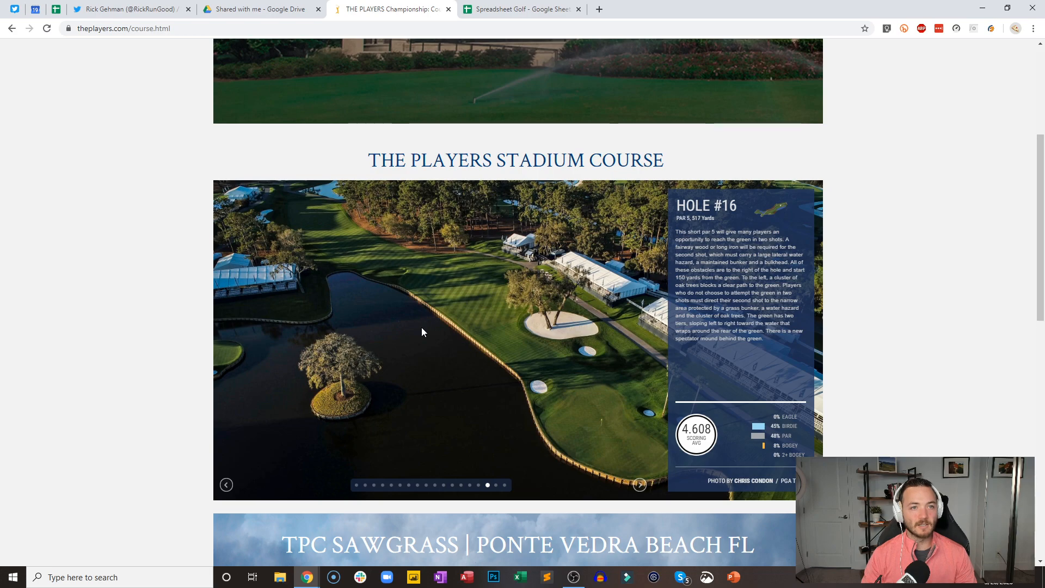
Return to InputsR1 in the spreadsheet and enter =RANDBETWEEN(1,100) as Rory McIlroy's hole 16 input.
{"action": "key", "text": "ctrl+Tab"}
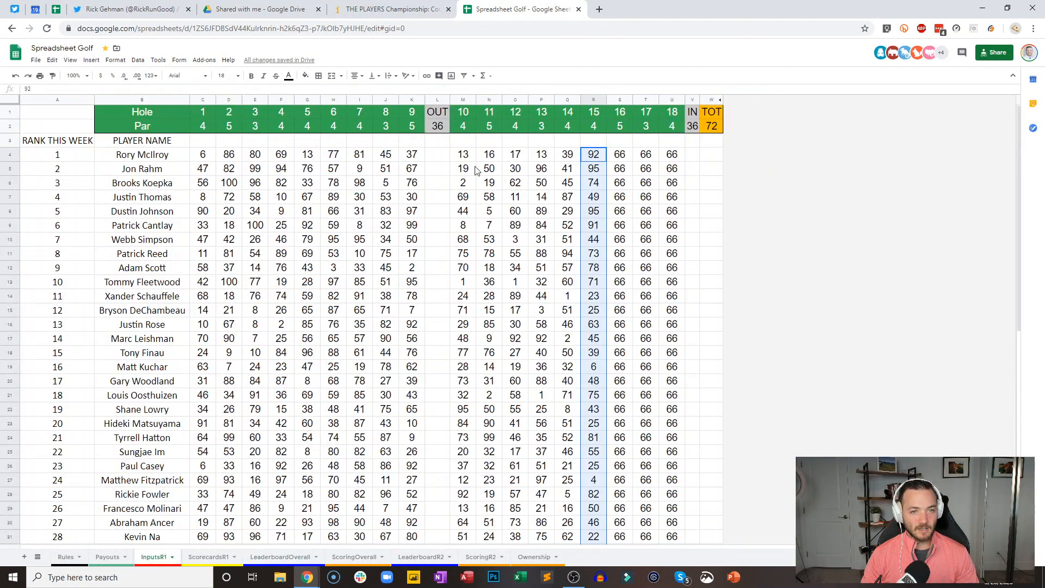
{"action": "left_click", "coordinate": [621, 154]}
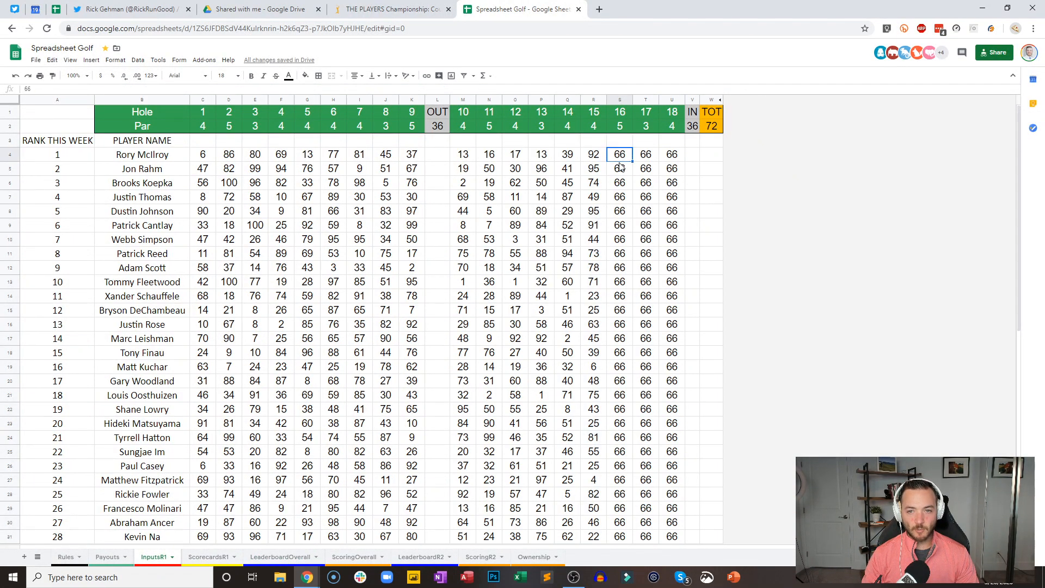
{"action": "type", "text": "=rand"}
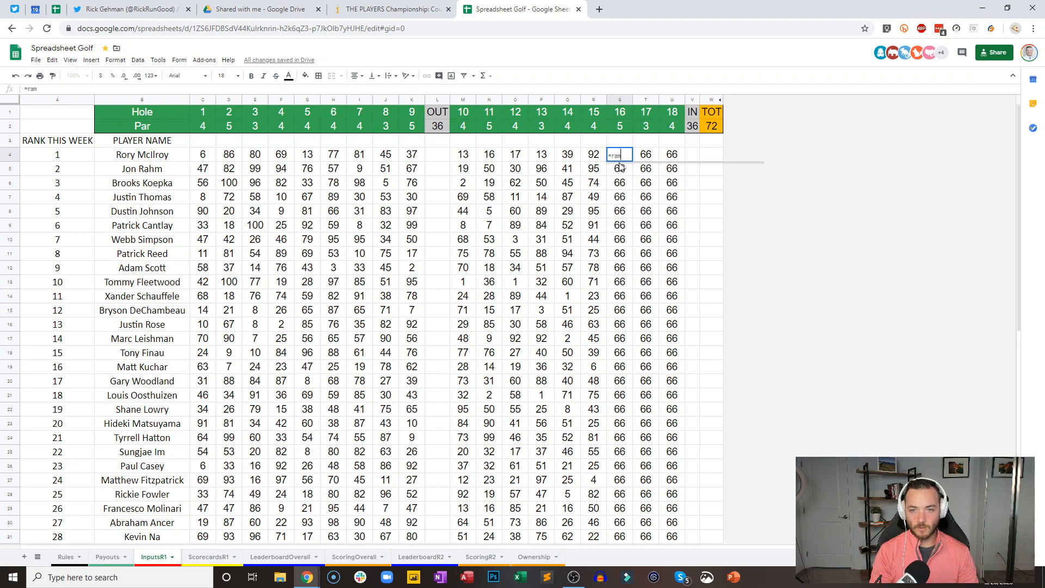
{"action": "key", "text": "Tab"}
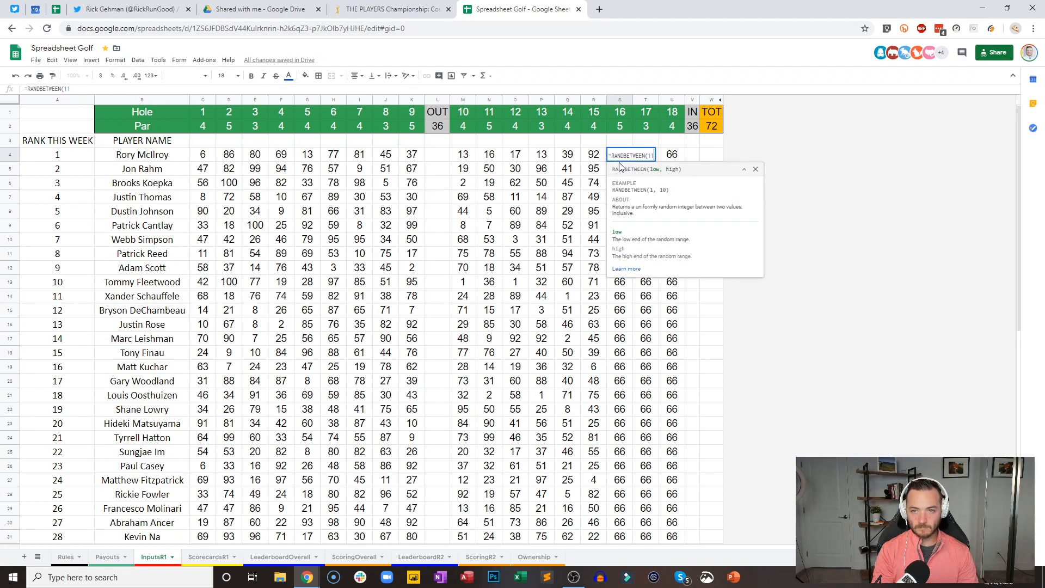
{"action": "type", "text": "1,100)"}
{"action": "key", "text": "Return"}
Fill the hole 16 random formula down through row 57 and replace the formulas with their values only.
{"action": "left_click", "coordinate": [617, 157]}
{"action": "left_click_drag", "start_coordinate": [633, 162], "coordinate": [670, 468]}
{"action": "scroll", "coordinate": [603, 126], "scroll_direction": "up", "scroll_amount": 8}
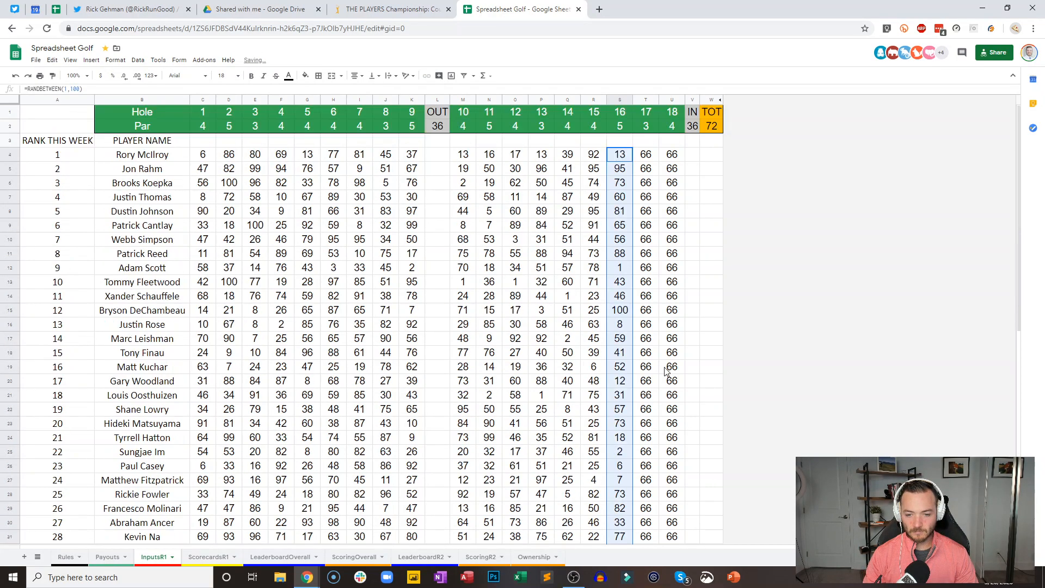
{"action": "key", "text": "ctrl+c"}
{"action": "right_click", "coordinate": [617, 155]}
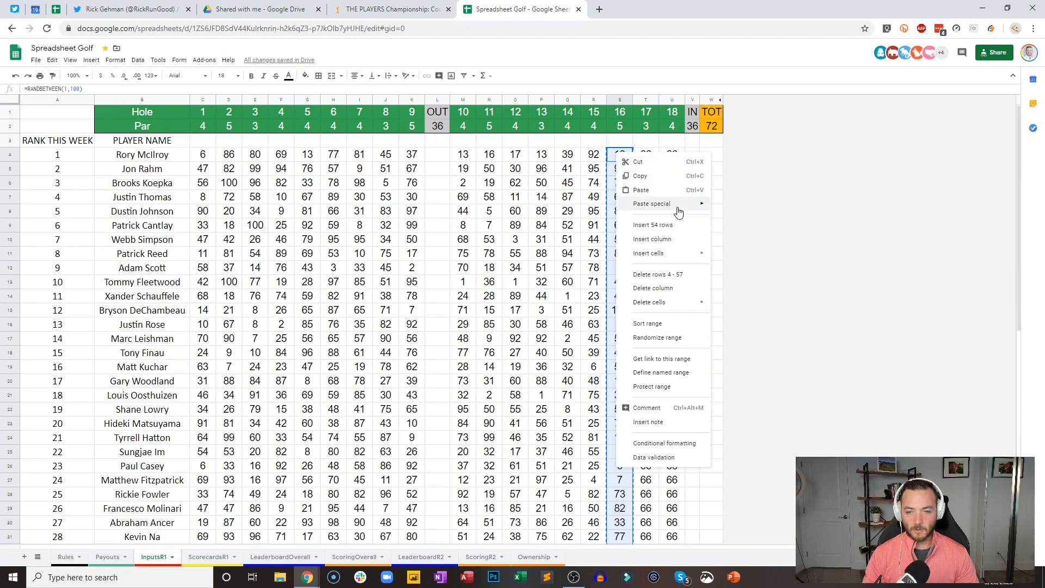
{"action": "mouse_move", "coordinate": [706, 213]}
{"action": "left_click", "coordinate": [751, 207]}
Re-sort LeaderboardOverall range A3:AF57 by position, A to Z, with the header row excluded, to include hole 16.
{"action": "left_click", "coordinate": [294, 557]}
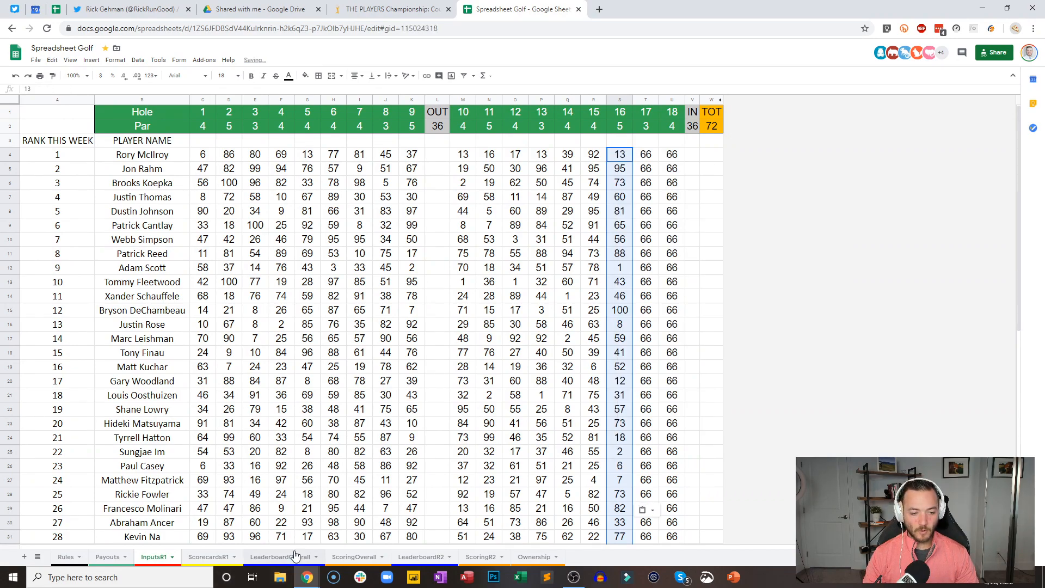
{"action": "left_click_drag", "start_coordinate": [28, 136], "coordinate": [630, 544]}
{"action": "scroll", "coordinate": [415, 370], "scroll_direction": "down", "scroll_amount": 1}
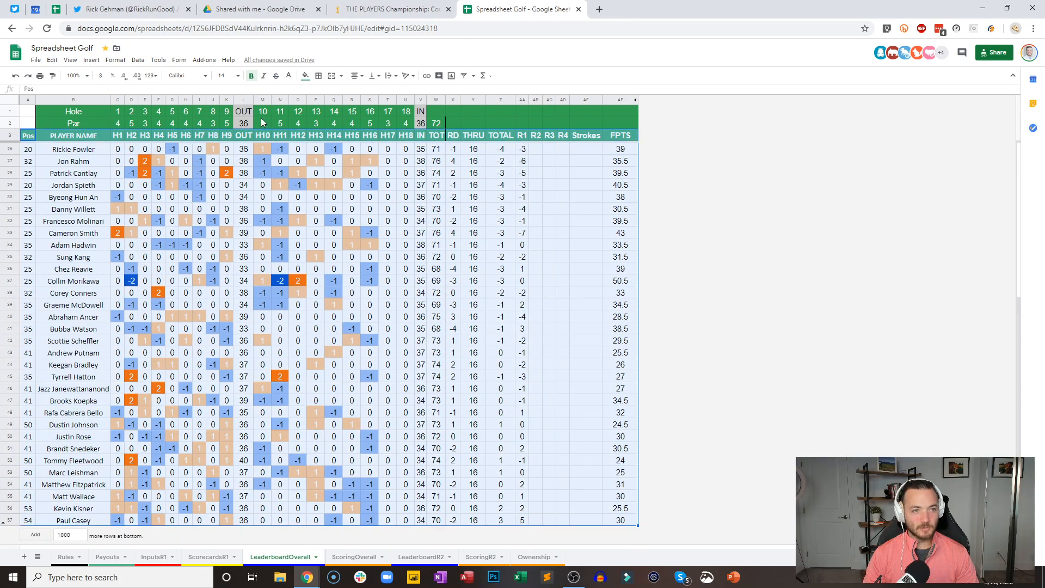
{"action": "left_click", "coordinate": [137, 59]}
{"action": "left_click", "coordinate": [163, 145]}
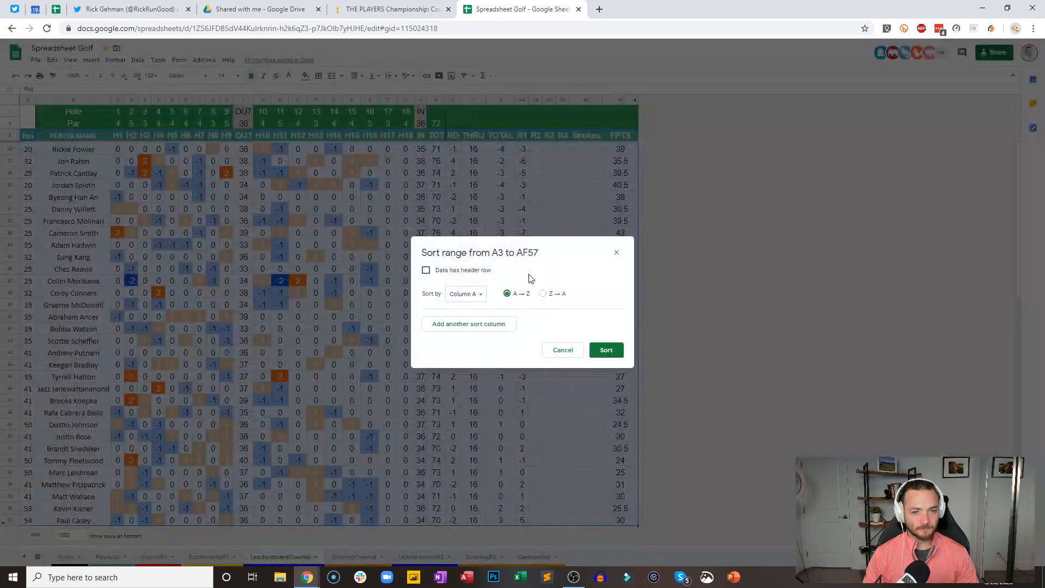
{"action": "left_click", "coordinate": [480, 271]}
{"action": "left_click", "coordinate": [603, 352]}
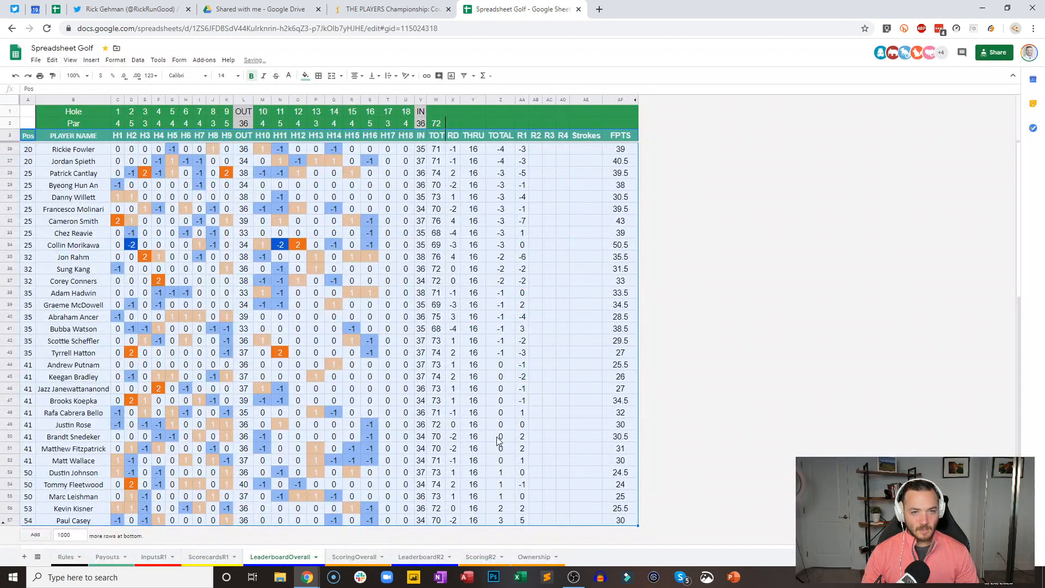
{"action": "left_click", "coordinate": [441, 460]}
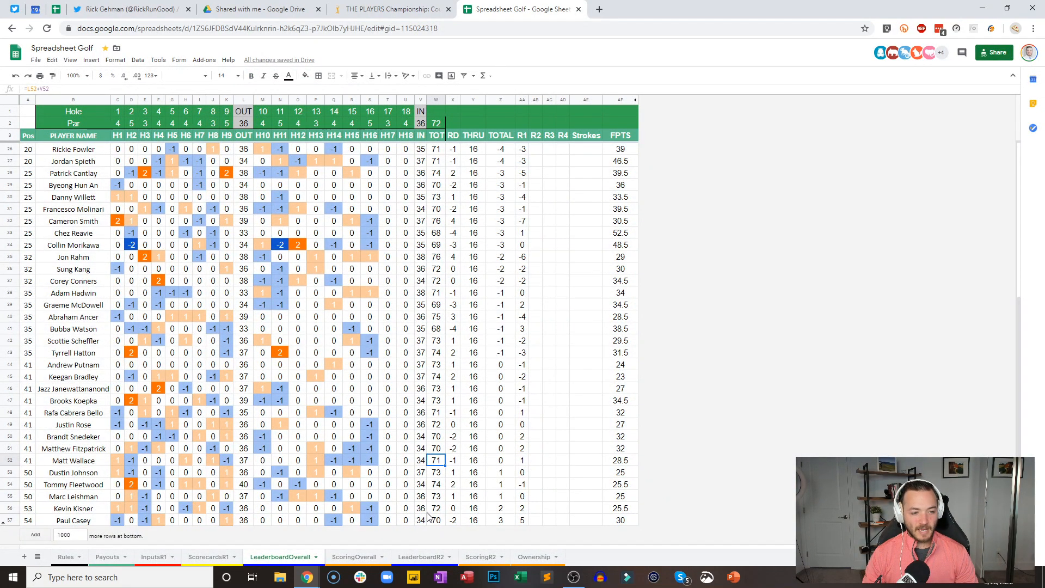
Review Bubba Watson's scores on holes 14 to 16 and round score, and Jon Rahm's scores from hole 13 onward.
{"action": "left_click_drag", "start_coordinate": [370, 328], "coordinate": [334, 328]}
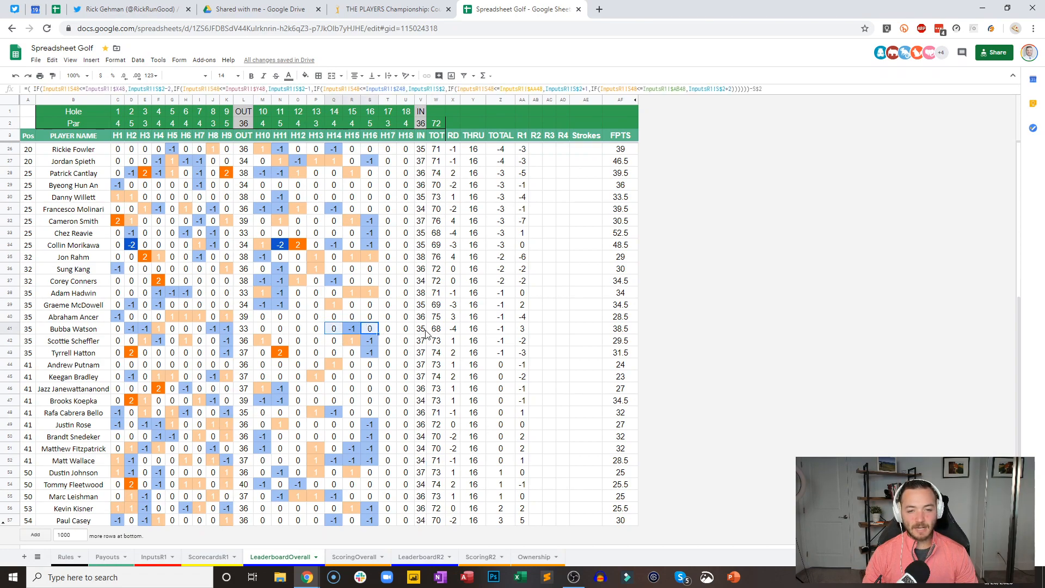
{"action": "left_click", "coordinate": [455, 329]}
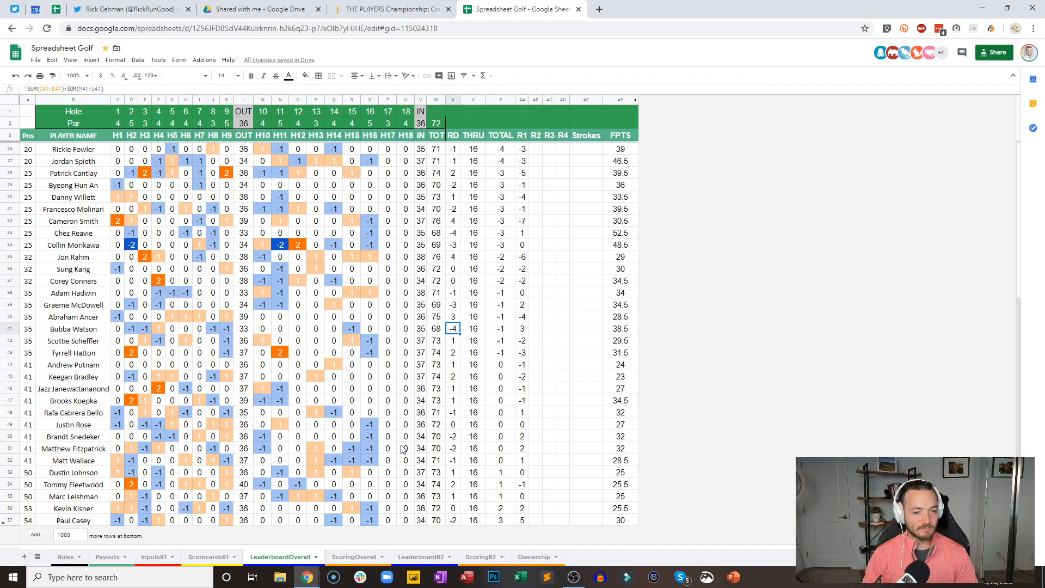
{"action": "scroll", "coordinate": [370, 292], "scroll_direction": "up", "scroll_amount": 2}
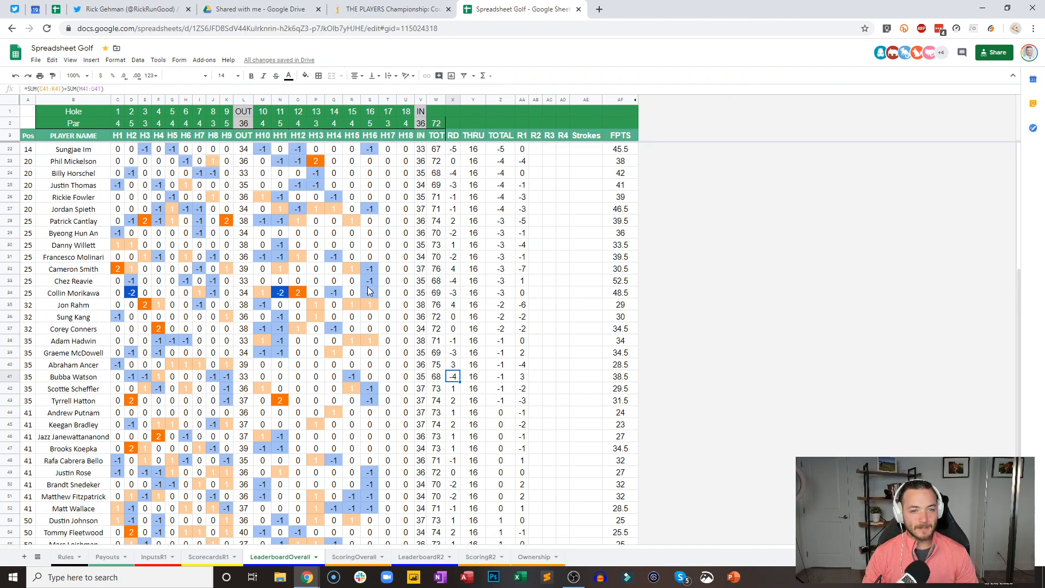
{"action": "scroll", "coordinate": [365, 303], "scroll_direction": "up", "scroll_amount": 1}
{"action": "left_click_drag", "start_coordinate": [316, 320], "coordinate": [385, 322]}
{"action": "left_click", "coordinate": [395, 365]}
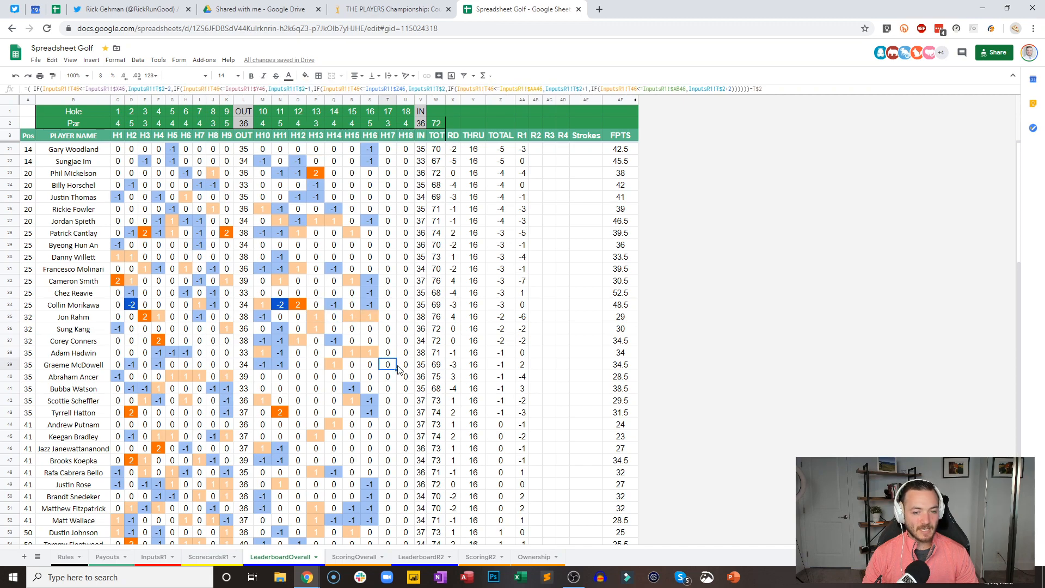
Examine Sungjae Im's hole-by-hole scores and round score on LeaderboardOverall.
{"action": "scroll", "coordinate": [398, 370], "scroll_direction": "up", "scroll_amount": 3}
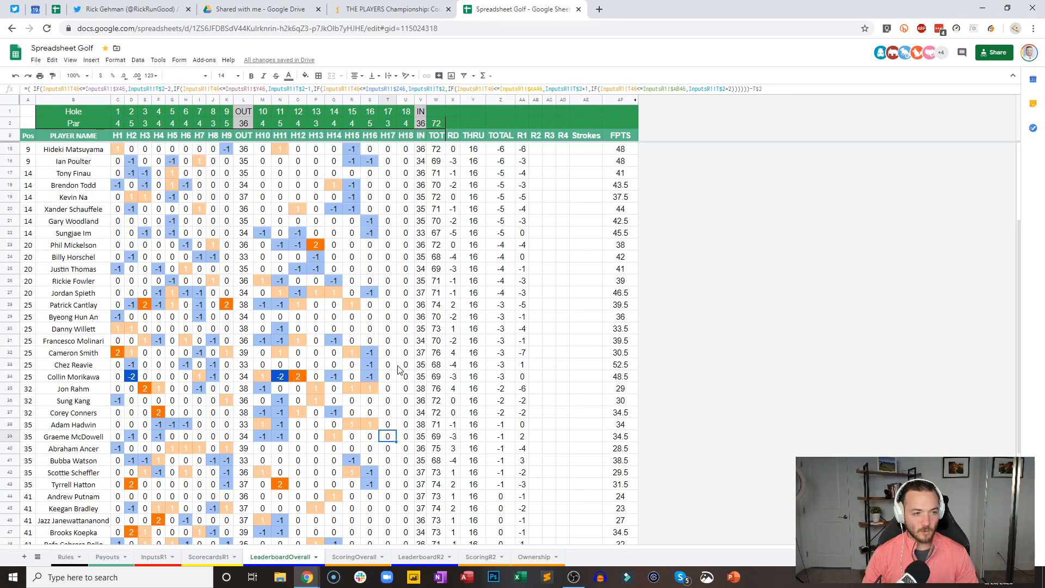
{"action": "left_click", "coordinate": [79, 235]}
{"action": "left_click_drag", "start_coordinate": [79, 235], "coordinate": [466, 238]}
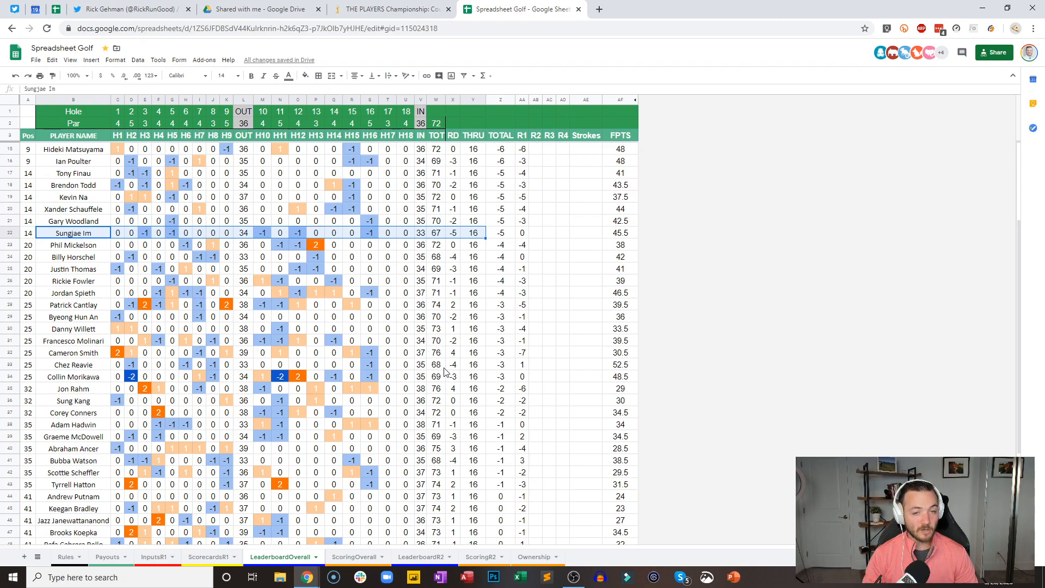
Review Patrick Reed's scores from hole 13 onward and Bryson DeChambeau's hole 16 score on LeaderboardOverall.
{"action": "scroll", "coordinate": [444, 371], "scroll_direction": "up", "scroll_amount": 3}
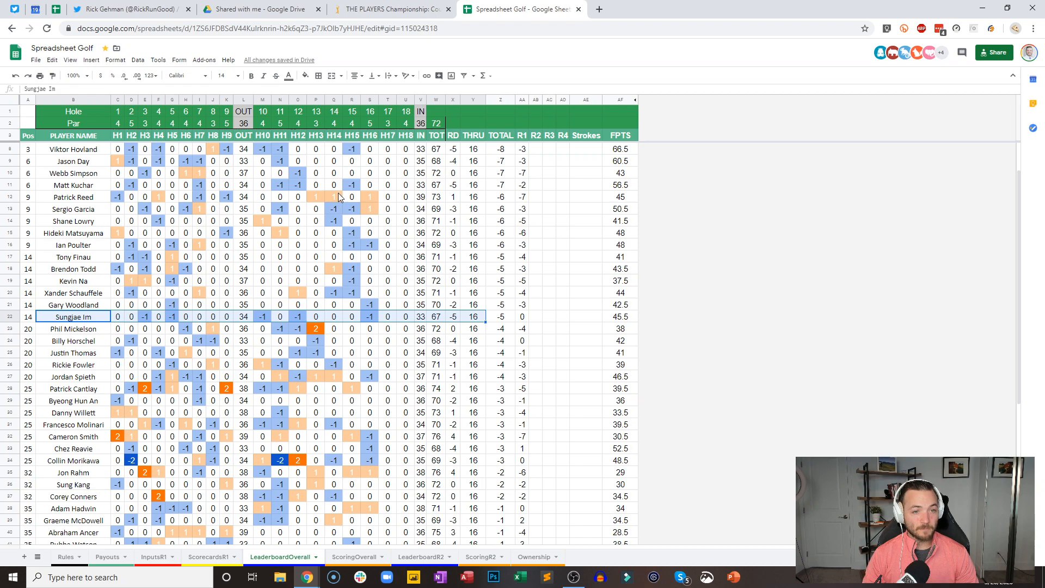
{"action": "left_click_drag", "start_coordinate": [317, 197], "coordinate": [390, 198]}
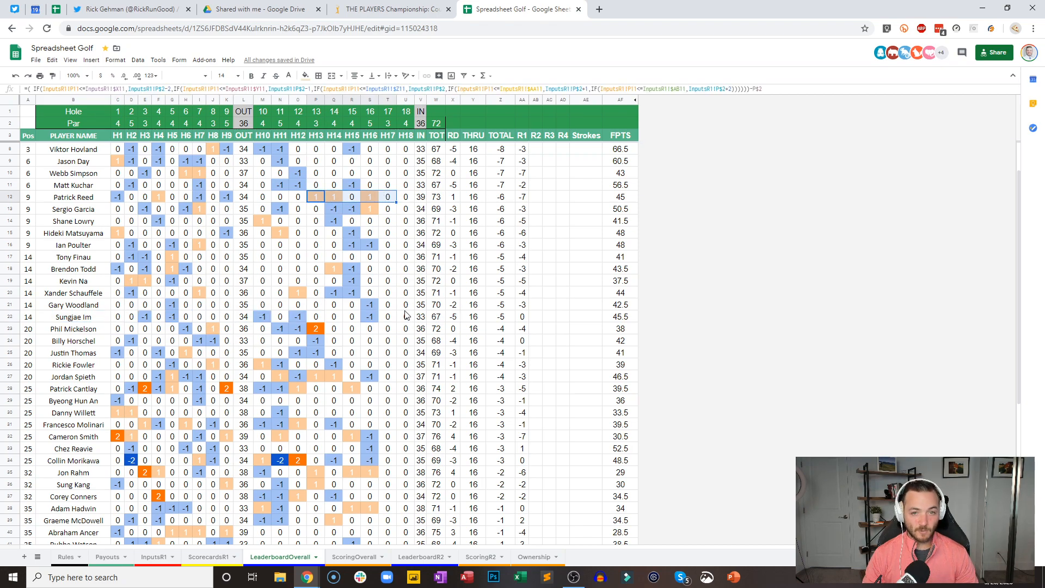
{"action": "scroll", "coordinate": [401, 316], "scroll_direction": "up", "scroll_amount": 1}
{"action": "scroll", "coordinate": [401, 318], "scroll_direction": "up", "scroll_amount": 1}
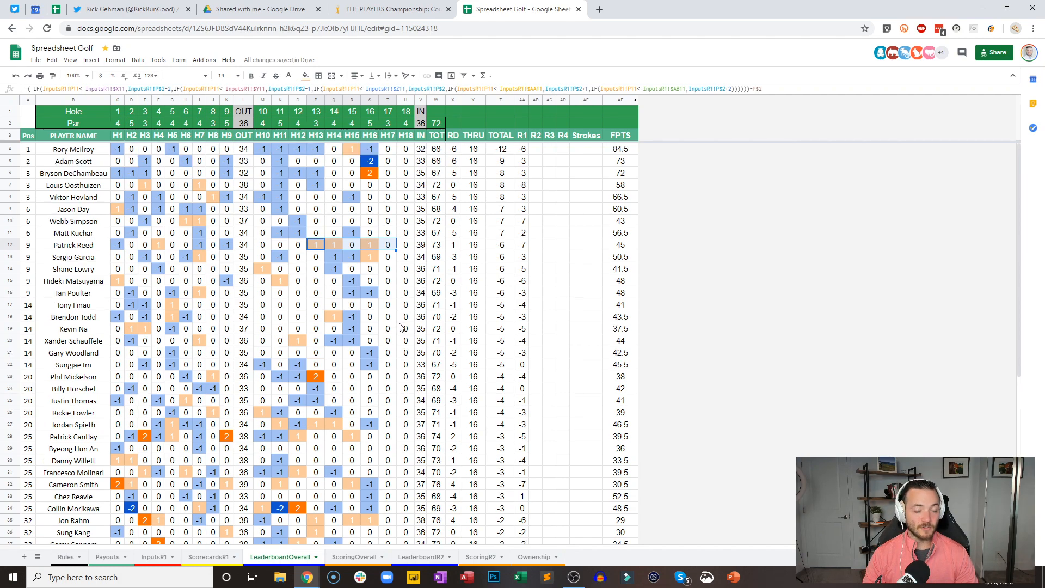
{"action": "left_click", "coordinate": [365, 174]}
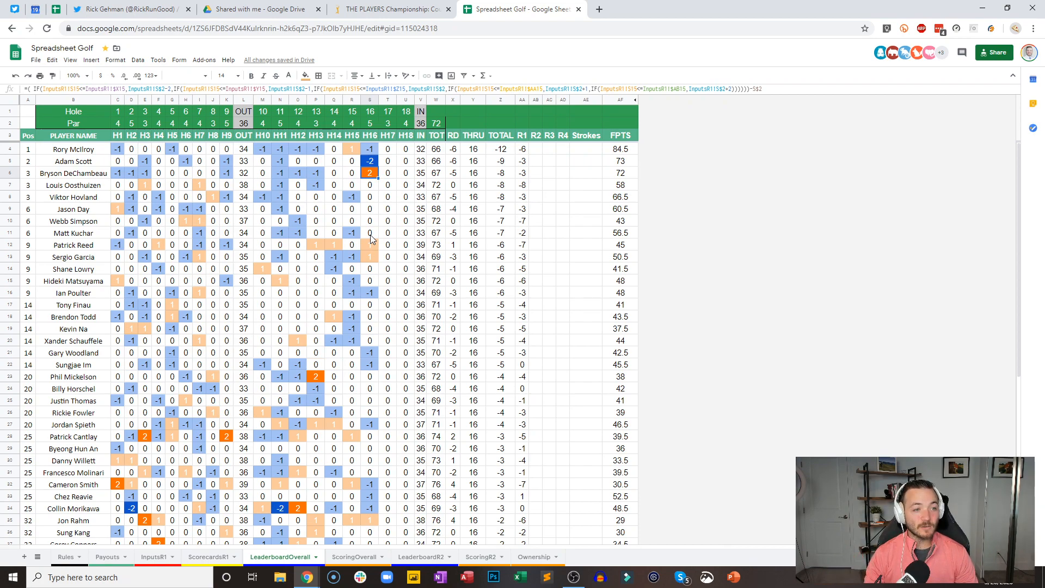
{"action": "left_click", "coordinate": [419, 308]}
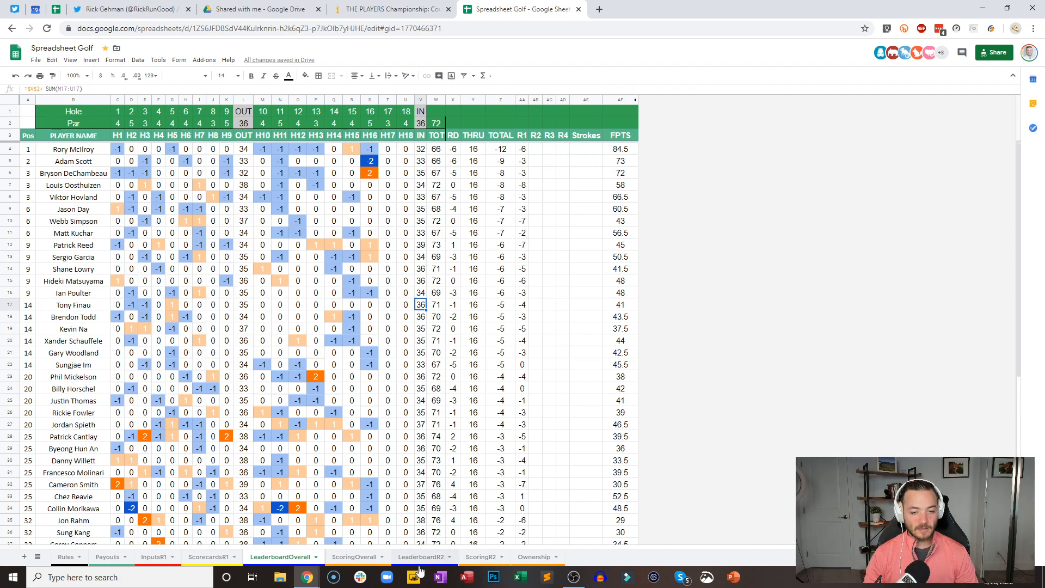
Re-sort LeaderboardR2 range A3:AF57 by Pos, A to Z, treating the first row as the header.
{"action": "left_click", "coordinate": [420, 557]}
{"action": "left_click_drag", "start_coordinate": [31, 138], "coordinate": [501, 520]}
{"action": "scroll", "coordinate": [430, 348], "scroll_direction": "down", "scroll_amount": 5}
{"action": "left_click", "coordinate": [137, 60]}
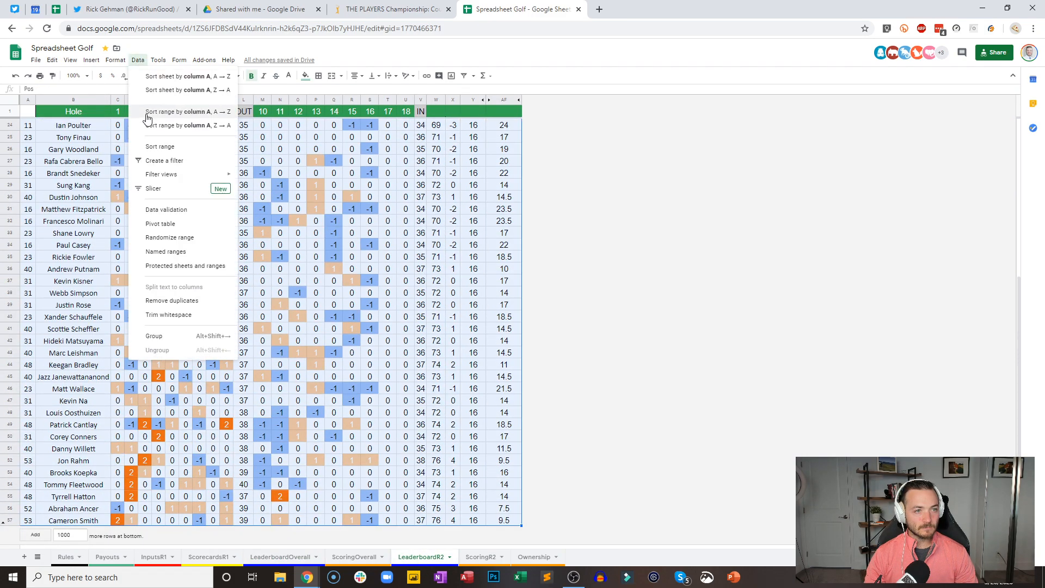
{"action": "left_click", "coordinate": [154, 145]}
{"action": "left_click", "coordinate": [425, 270]}
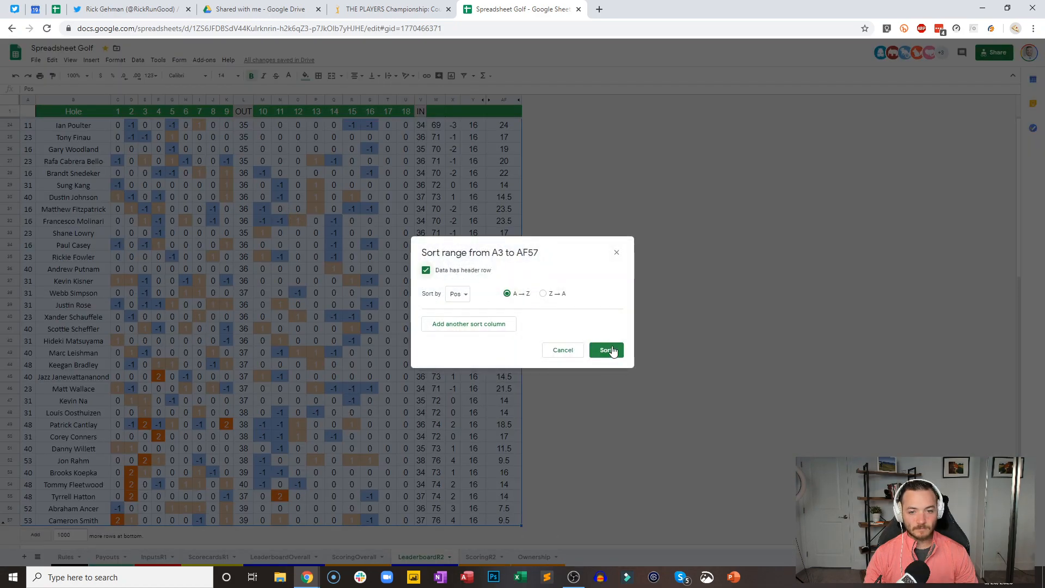
{"action": "left_click", "coordinate": [606, 349]}
{"action": "scroll", "coordinate": [20, 244], "scroll_direction": "up", "scroll_amount": 5}
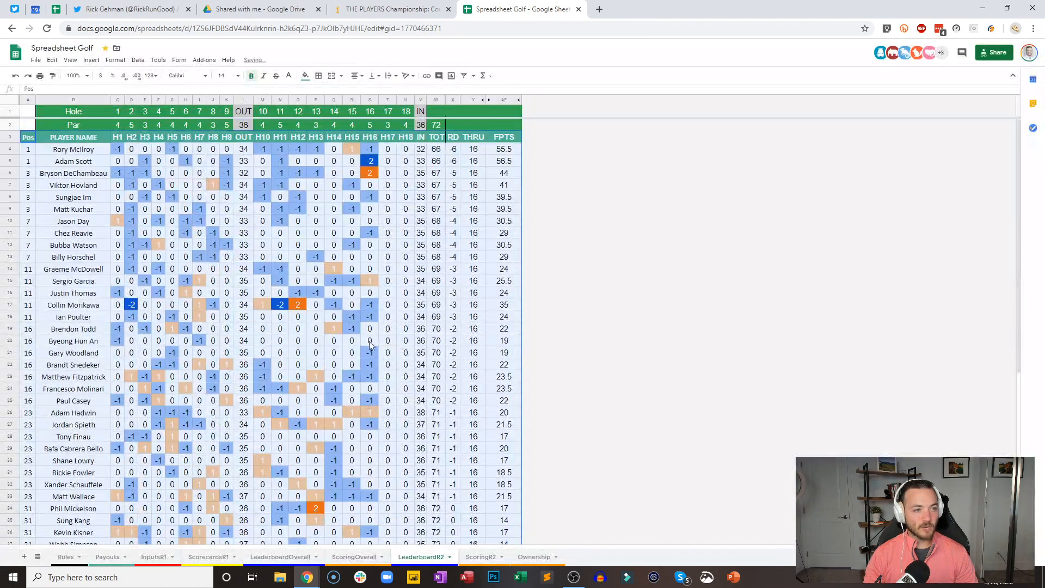
Review the LeaderboardR2 leaders' fantasy points, Bryson DeChambeau's hole scores, the players tied for third and the last two players.
{"action": "left_click", "coordinate": [66, 210]}
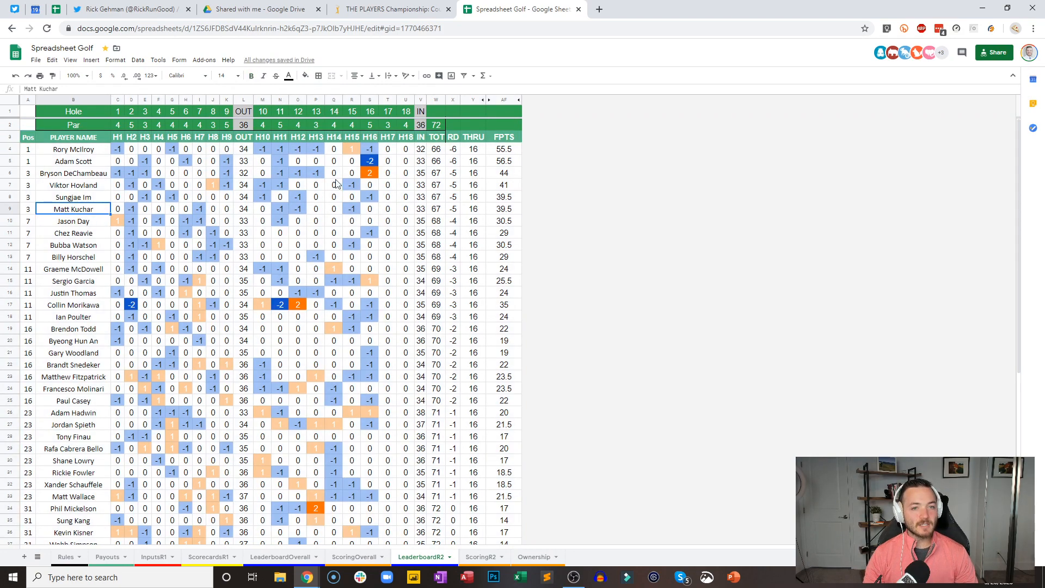
{"action": "left_click", "coordinate": [505, 163]}
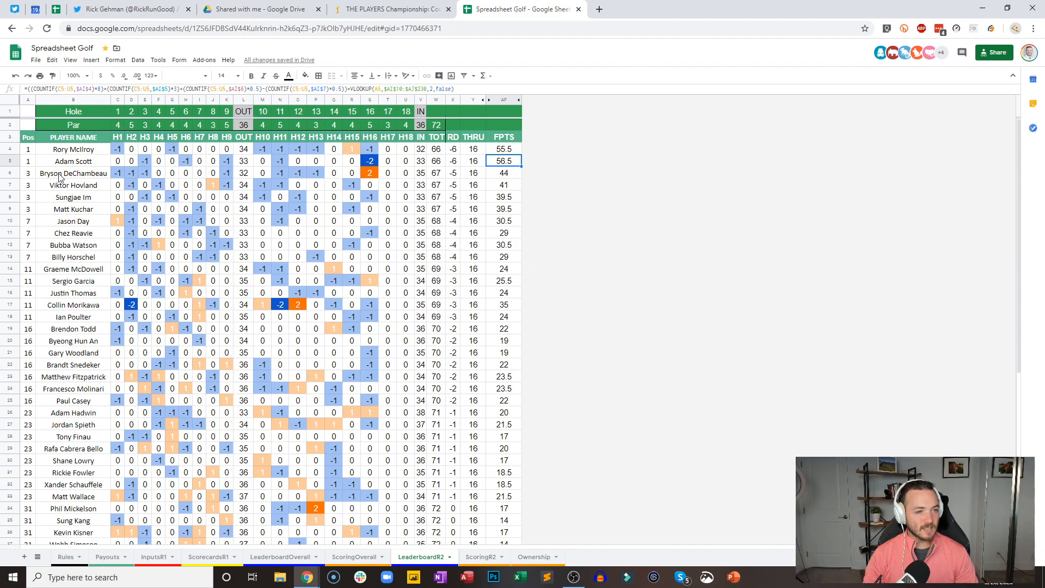
{"action": "left_click_drag", "start_coordinate": [60, 177], "coordinate": [379, 180]}
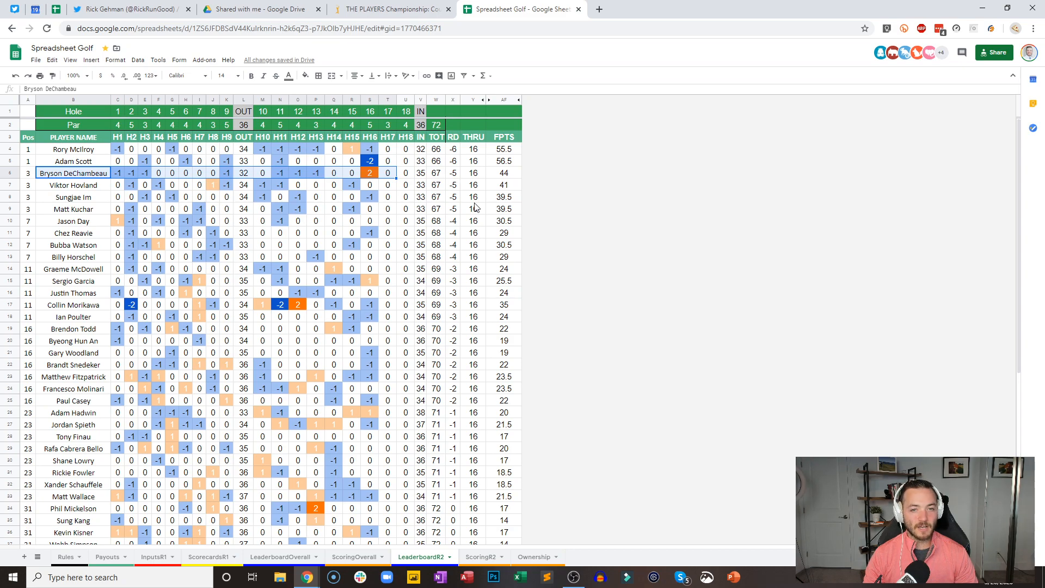
{"action": "left_click_drag", "start_coordinate": [457, 173], "coordinate": [459, 210]}
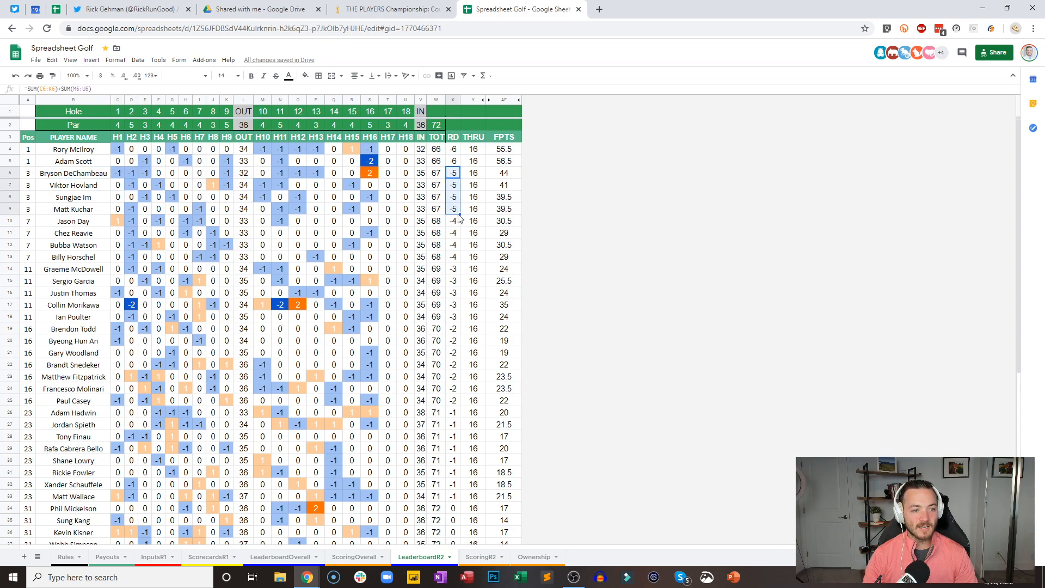
{"action": "scroll", "coordinate": [474, 281], "scroll_direction": "down", "scroll_amount": 5}
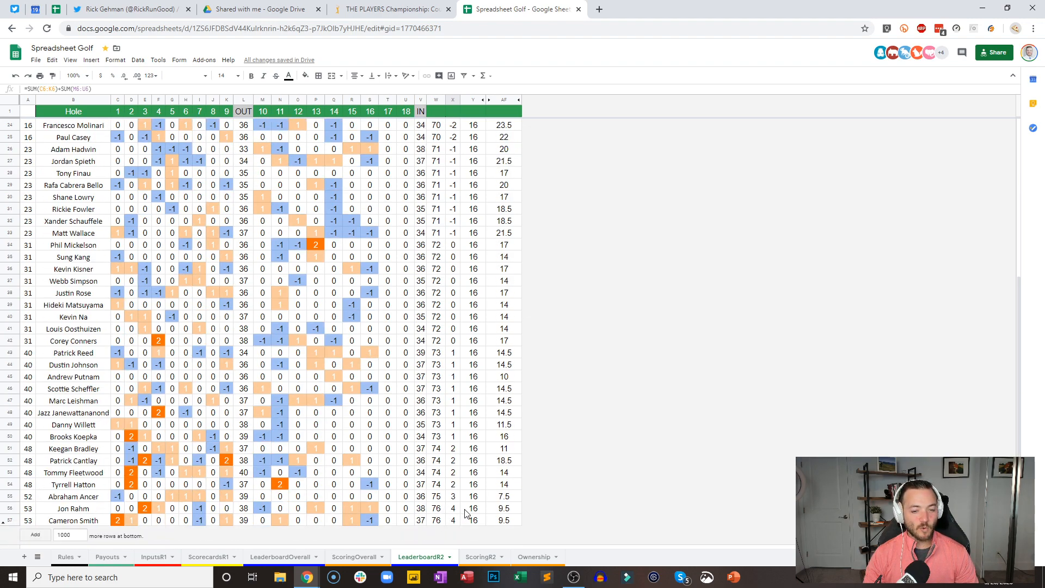
{"action": "left_click_drag", "start_coordinate": [467, 511], "coordinate": [470, 520]}
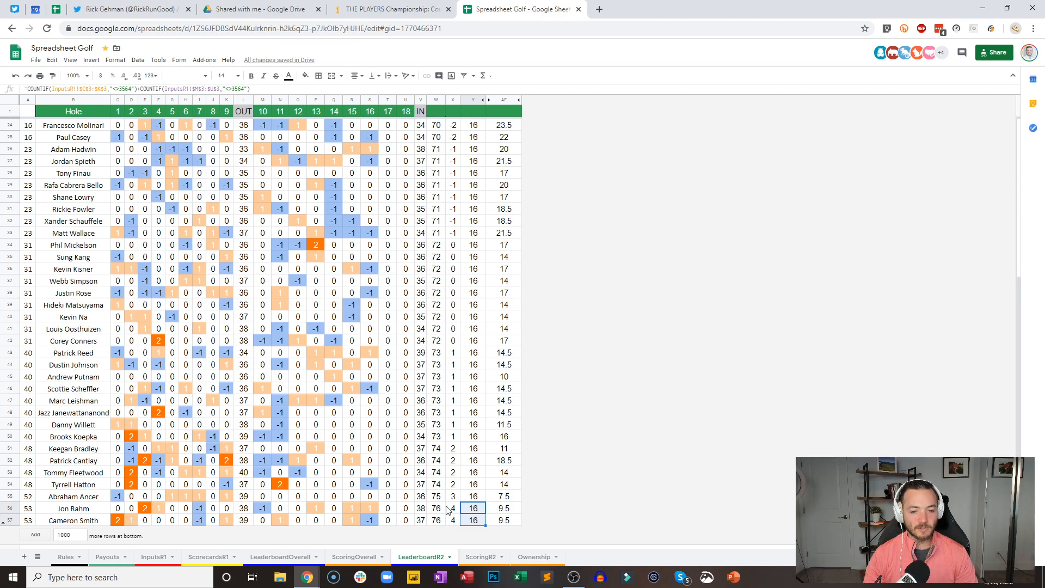
Re-sort the ScoringR2 team range F1:S68 by TOTAL, Z to A, treating the first row as the header.
{"action": "left_click", "coordinate": [480, 556]}
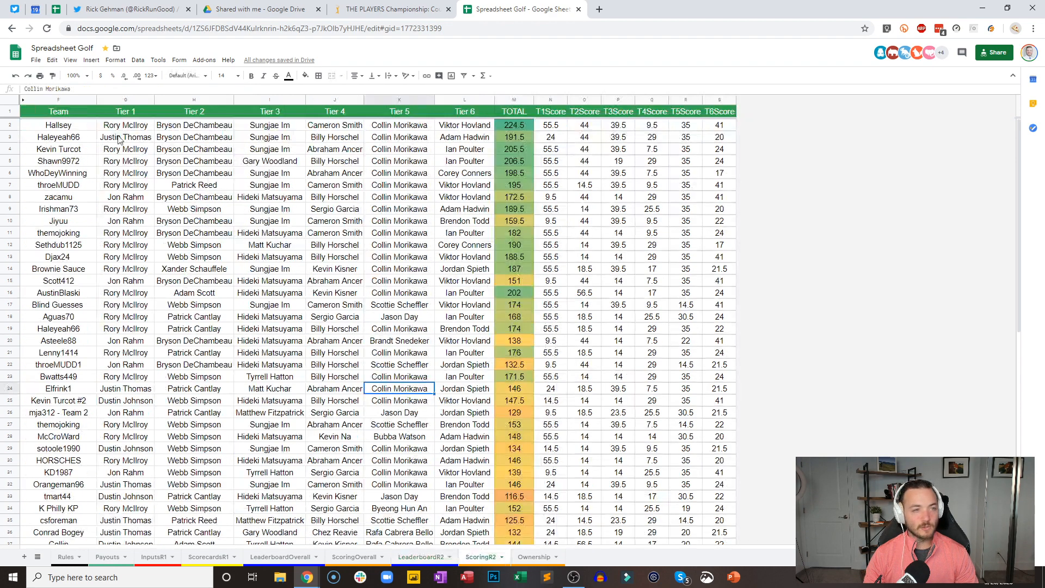
{"action": "left_click_drag", "start_coordinate": [73, 114], "coordinate": [719, 520]}
{"action": "scroll", "coordinate": [635, 360], "scroll_direction": "down", "scroll_amount": 8}
{"action": "scroll", "coordinate": [555, 441], "scroll_direction": "up", "scroll_amount": 10}
{"action": "left_click", "coordinate": [138, 60]}
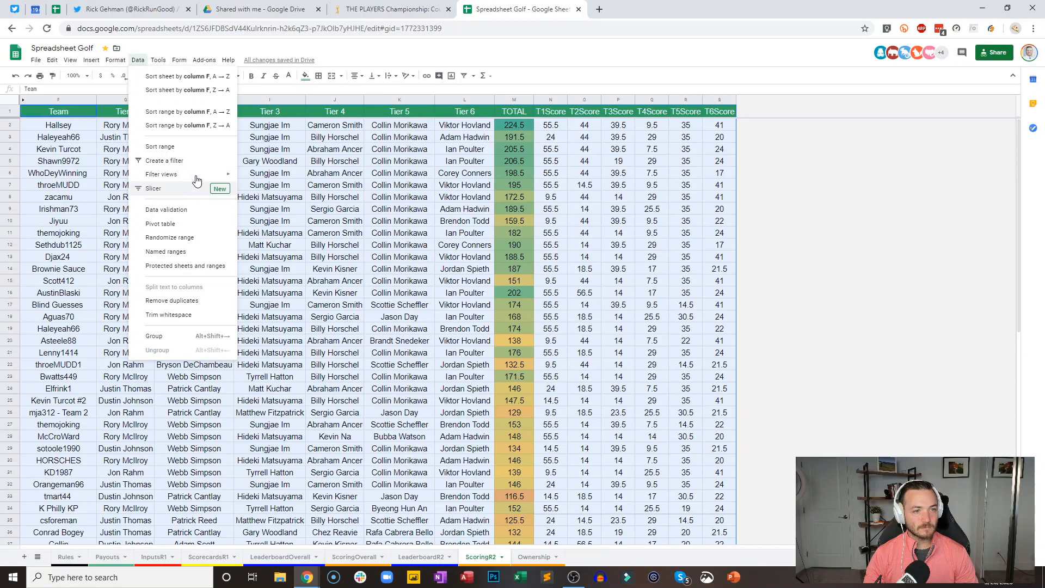
{"action": "left_click", "coordinate": [191, 147]}
{"action": "left_click", "coordinate": [459, 271]}
{"action": "left_click", "coordinate": [474, 297]}
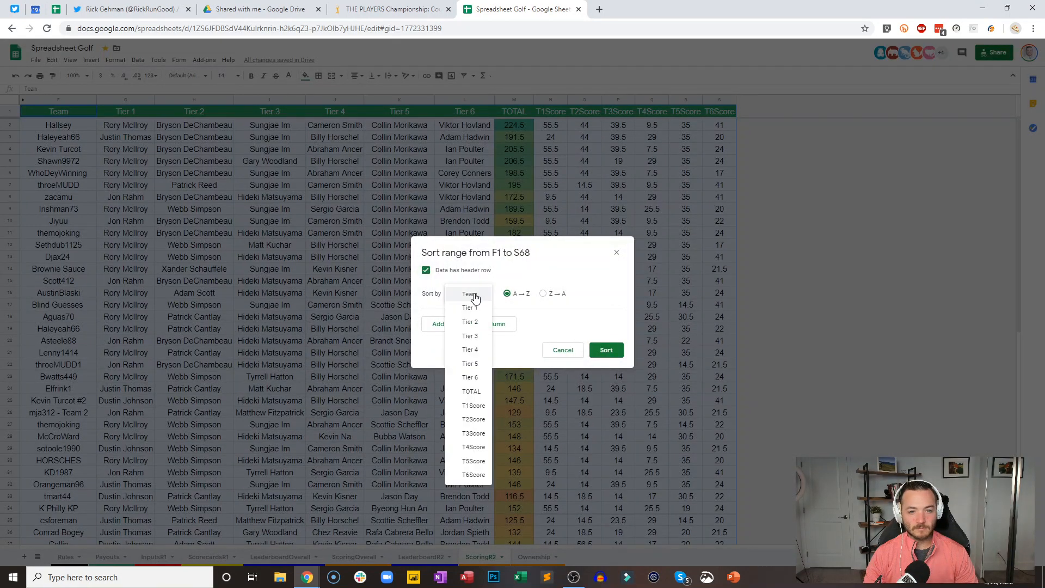
{"action": "left_click", "coordinate": [471, 392]}
{"action": "left_click", "coordinate": [558, 294]}
{"action": "left_click", "coordinate": [606, 351]}
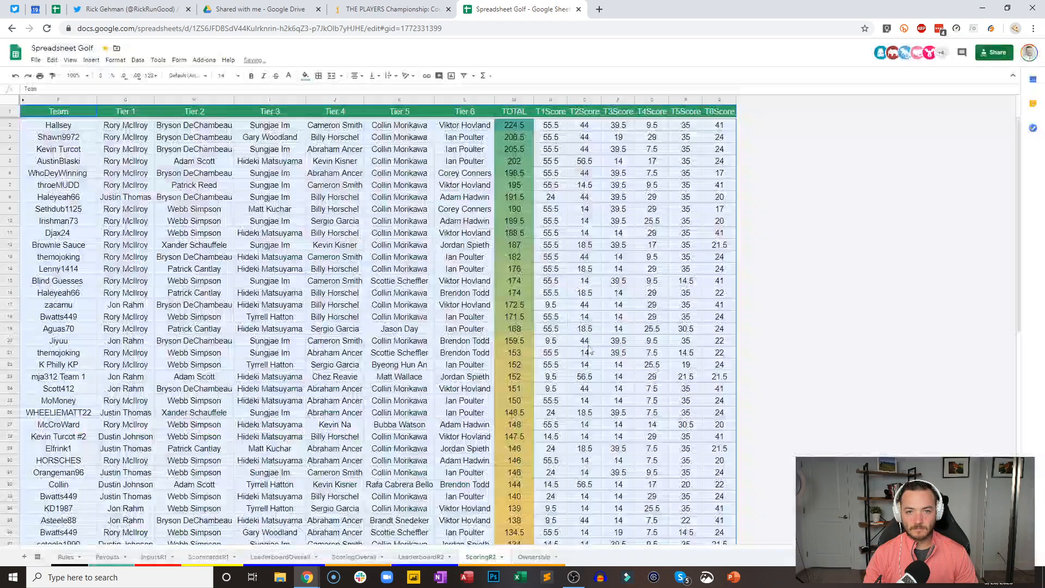
{"action": "left_click", "coordinate": [375, 234]}
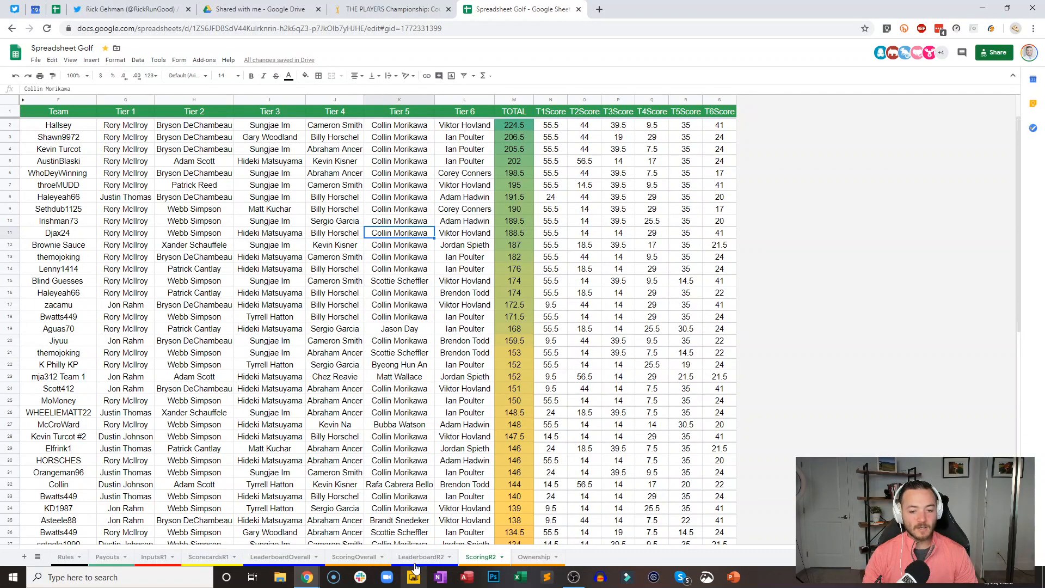
Re-sort the ScoringOverall team range F1:S68 by TOTAL, Z to A, with its first row as the header.
{"action": "left_click", "coordinate": [356, 557]}
{"action": "left_click_drag", "start_coordinate": [73, 110], "coordinate": [735, 530]}
{"action": "scroll", "coordinate": [572, 357], "scroll_direction": "down", "scroll_amount": 8}
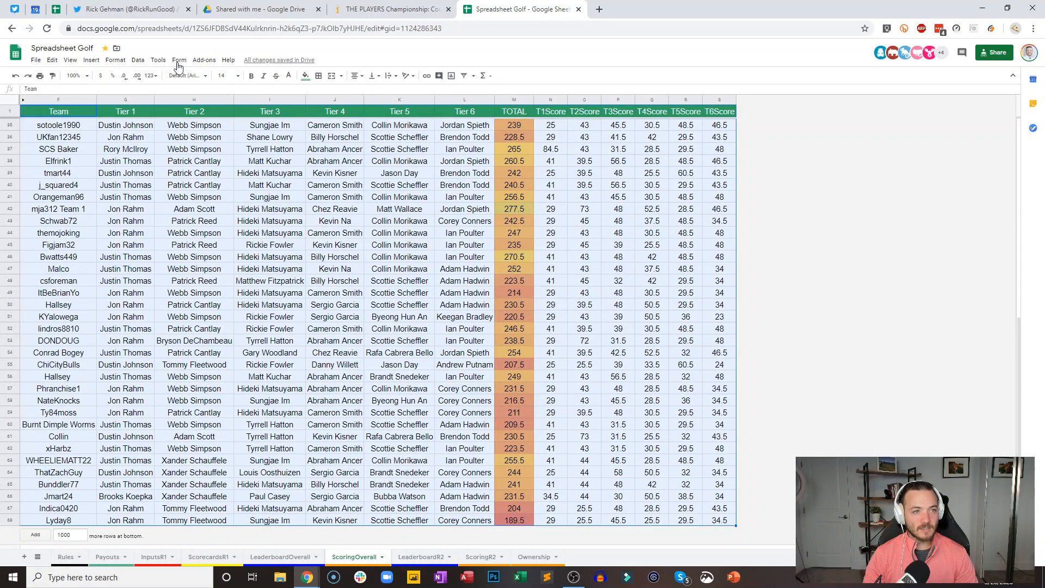
{"action": "left_click", "coordinate": [138, 60]}
{"action": "left_click", "coordinate": [184, 148]}
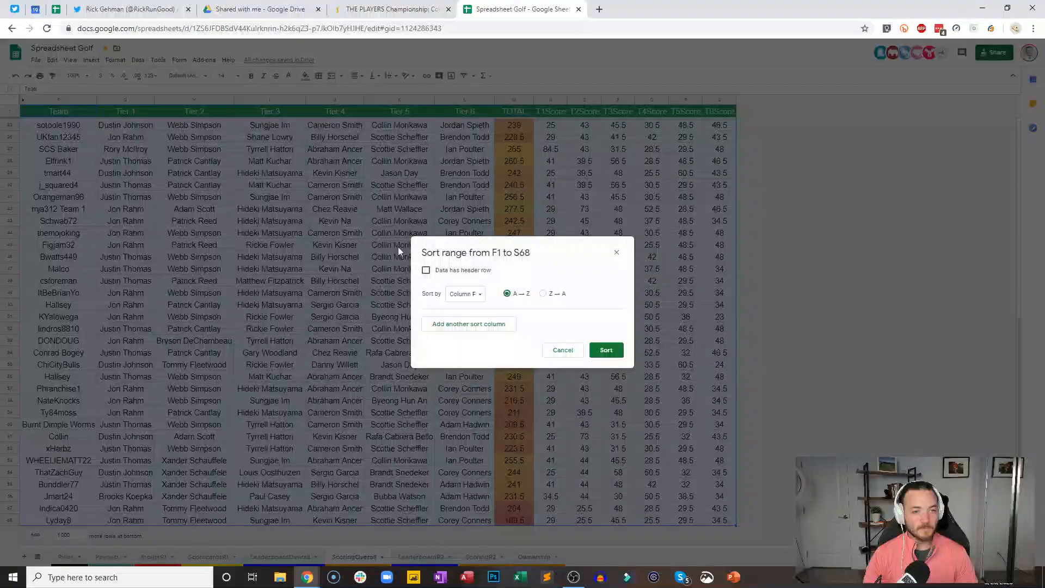
{"action": "left_click", "coordinate": [461, 290]}
{"action": "left_click", "coordinate": [471, 392]}
{"action": "left_click", "coordinate": [556, 294]}
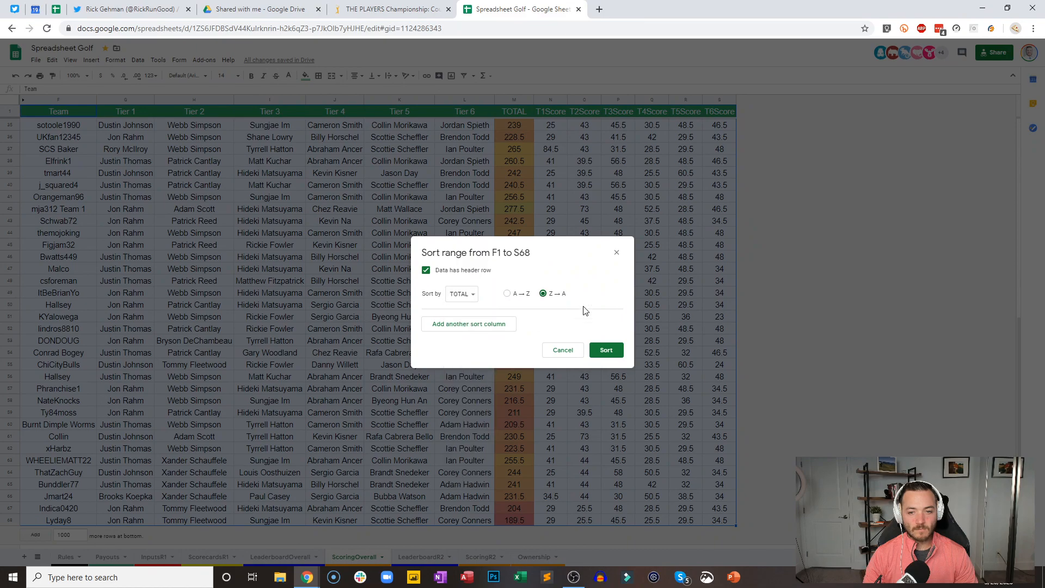
{"action": "left_click", "coordinate": [605, 351]}
{"action": "scroll", "coordinate": [489, 308], "scroll_direction": "up", "scroll_amount": 10}
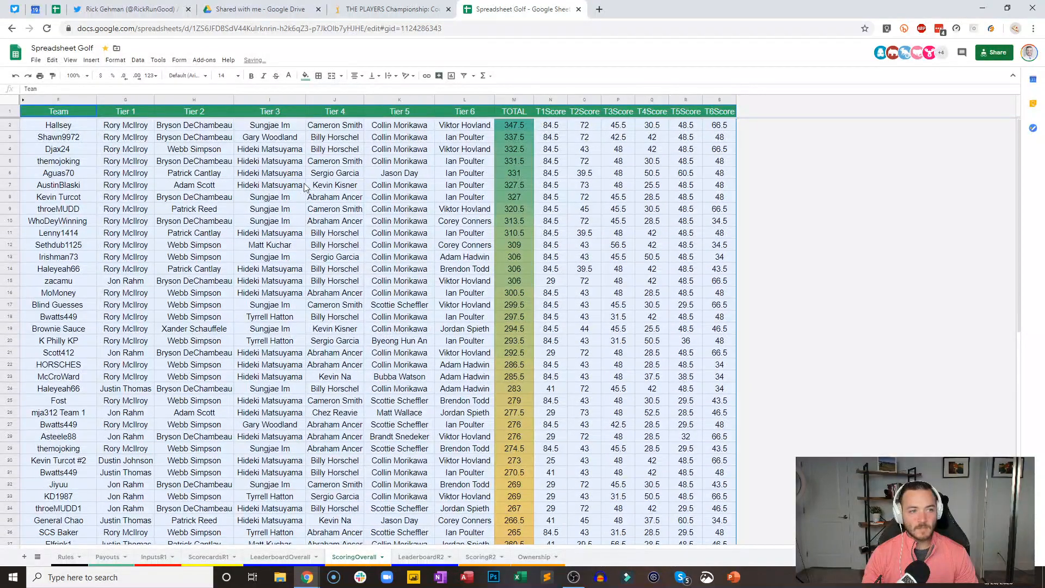
{"action": "left_click", "coordinate": [286, 187]}
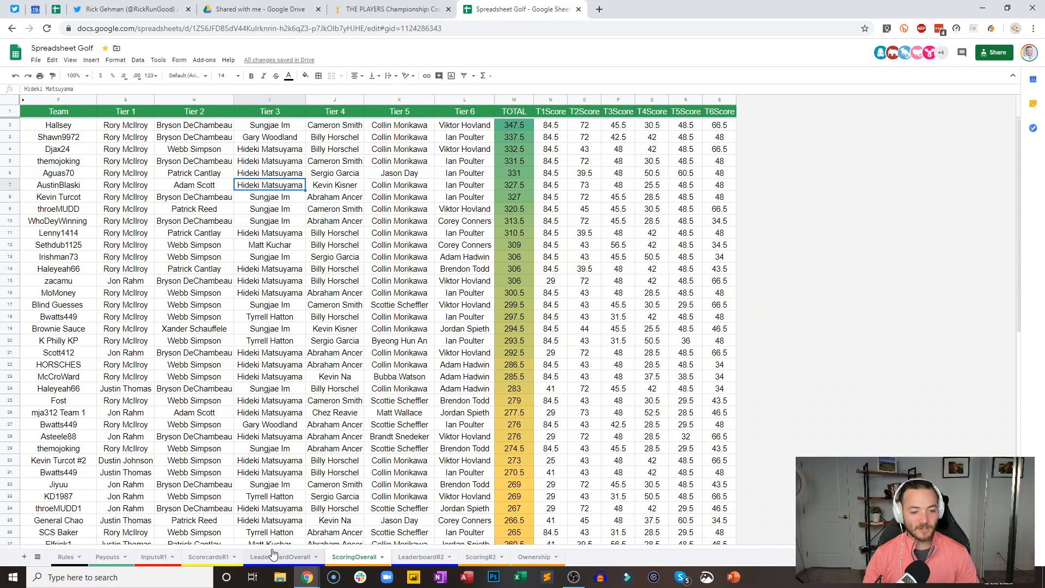
Look up the description and scoring breakdown of hole 17 on THE PLAYERS Championship course page.
{"action": "left_click", "coordinate": [165, 556]}
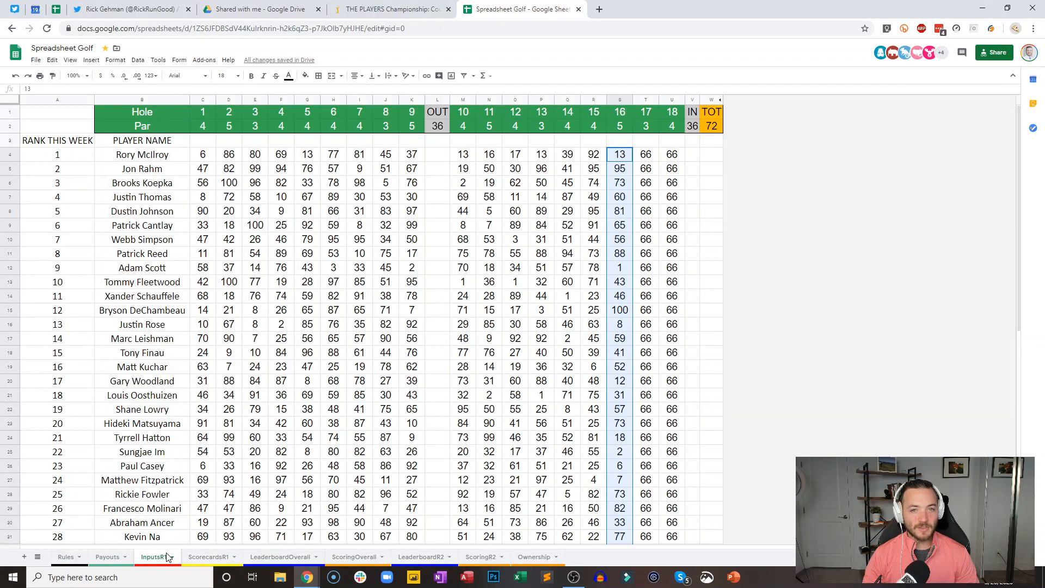
{"action": "left_click", "coordinate": [392, 8]}
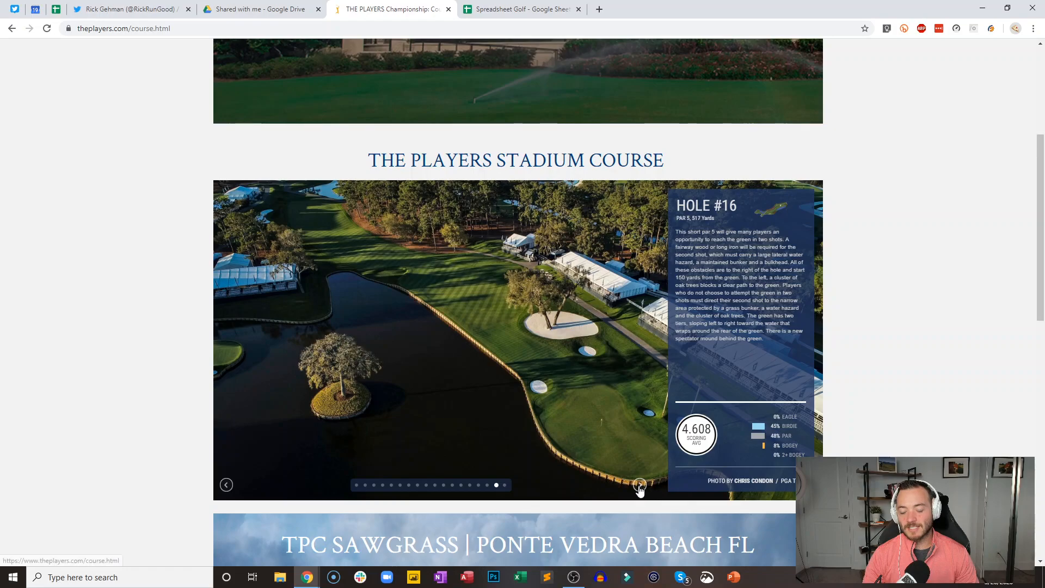
{"action": "left_click", "coordinate": [640, 485]}
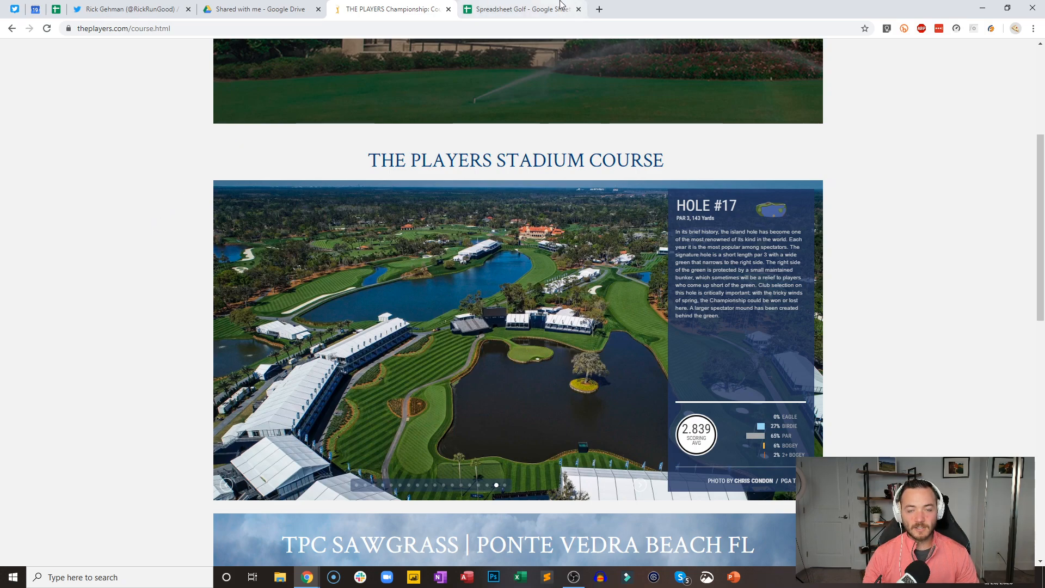
Return to the InputsR1 sheet and enter =RANDBETWEEN(1,100) as Rory McIlroy's hole 17 input.
{"action": "left_click", "coordinate": [522, 9]}
{"action": "left_click", "coordinate": [650, 159]}
{"action": "type", "text": "=RANDBETWEEN(1,100"}
{"action": "key", "text": "Return"}
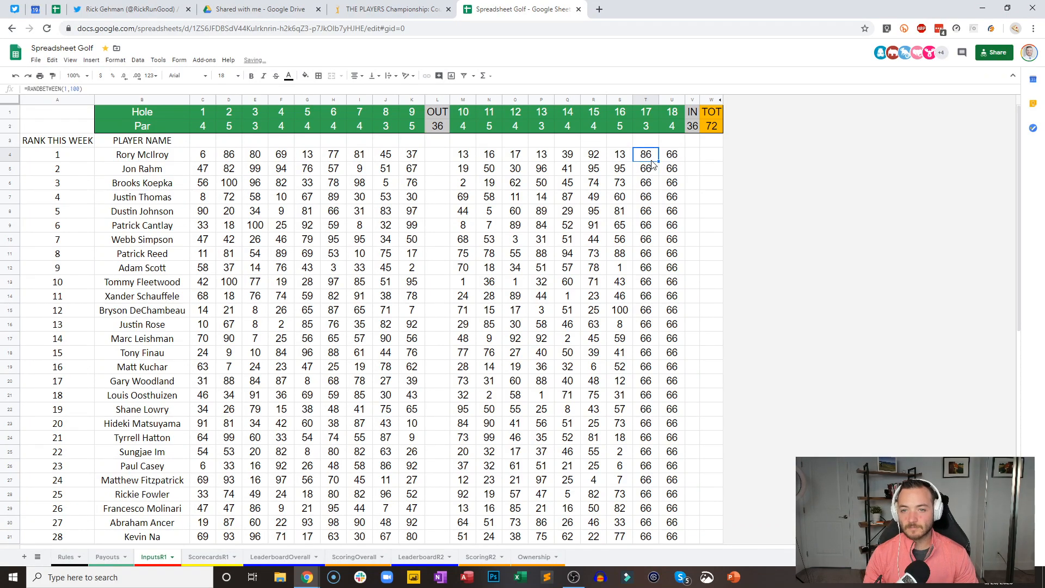
Fill the hole 17 random formula down through row 57 and replace the formulas with their values only.
{"action": "left_click_drag", "start_coordinate": [658, 161], "coordinate": [630, 554]}
{"action": "scroll", "coordinate": [690, 387], "scroll_direction": "up", "scroll_amount": 10}
{"action": "right_click", "coordinate": [649, 156]}
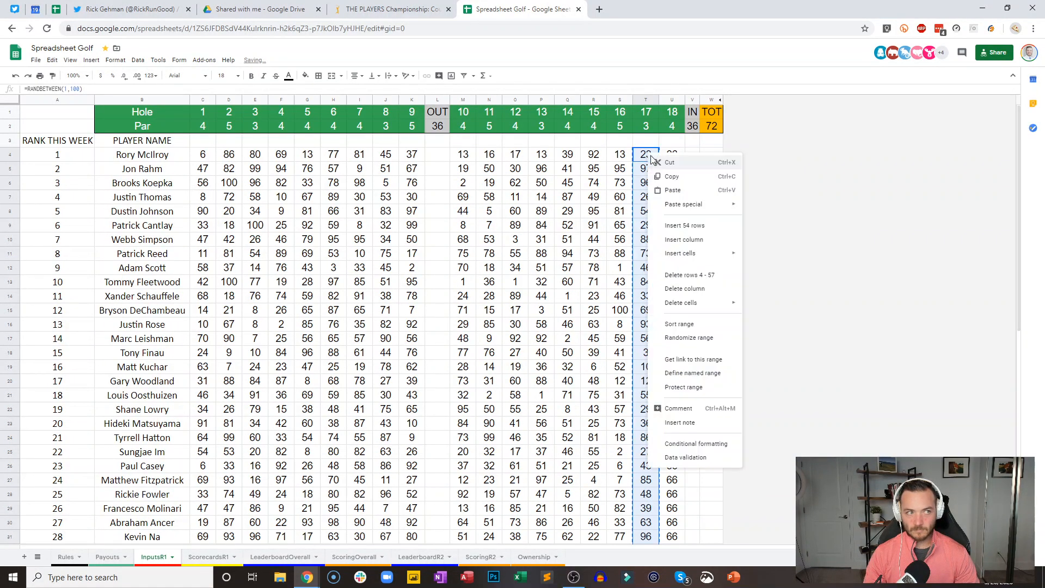
{"action": "mouse_move", "coordinate": [708, 204]}
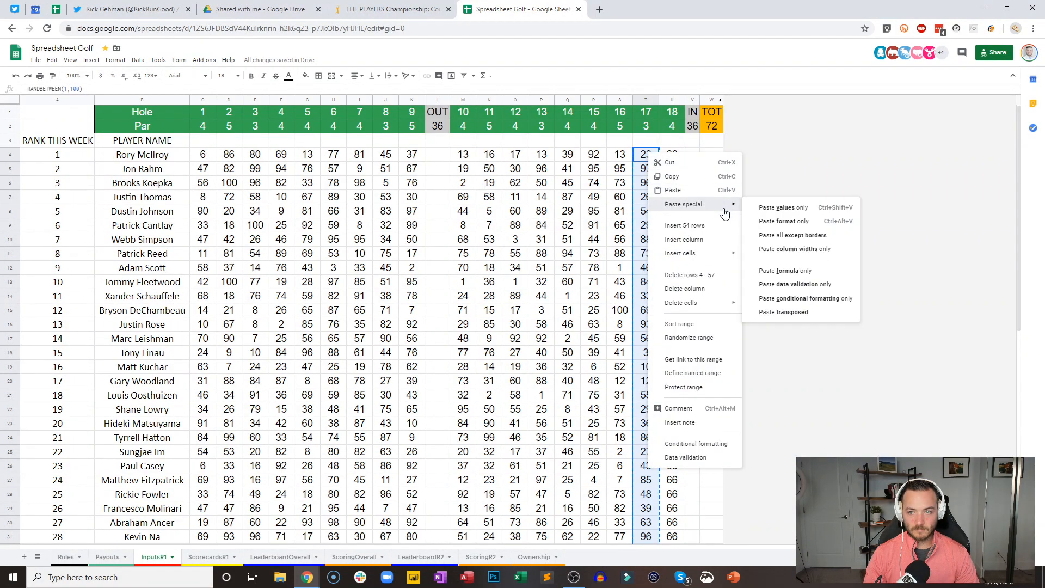
{"action": "left_click", "coordinate": [771, 208]}
Re-sort LeaderboardOverall range A3:AF57 by position, A to Z, with the header row excluded, to include hole 17.
{"action": "left_click", "coordinate": [279, 557]}
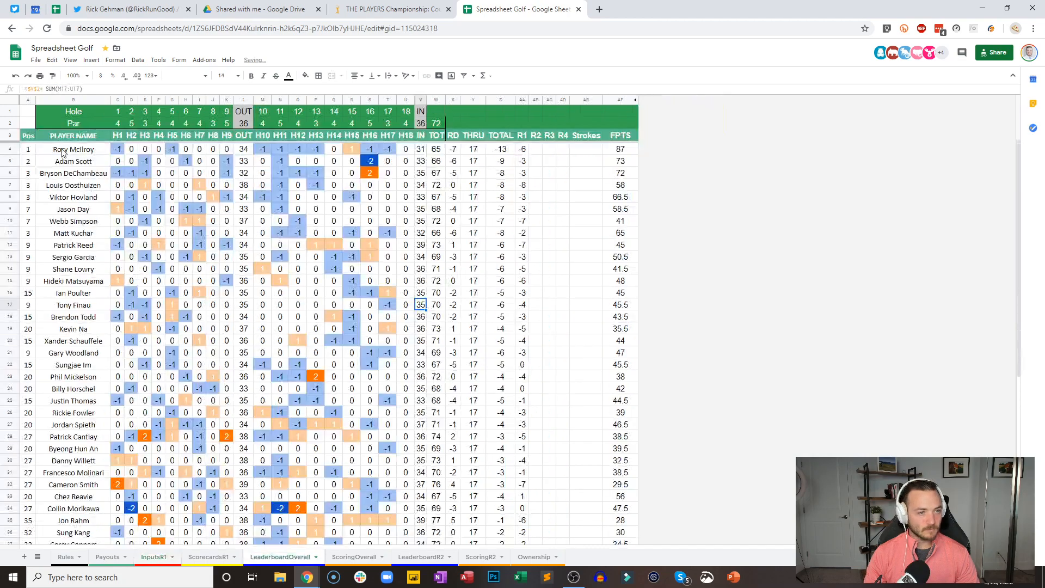
{"action": "left_click", "coordinate": [28, 135]}
{"action": "scroll", "coordinate": [490, 436], "scroll_direction": "down", "scroll_amount": 5}
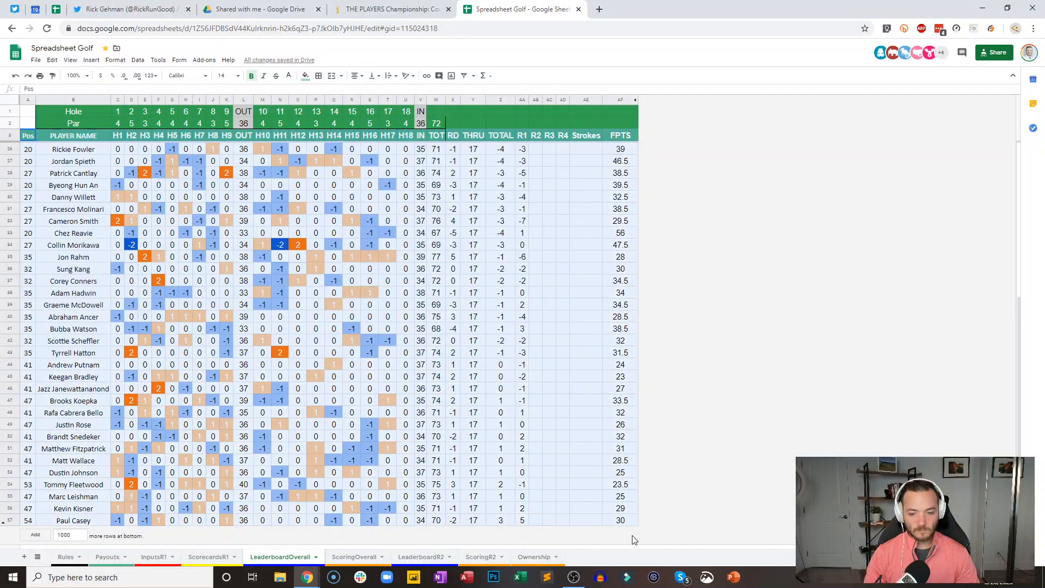
{"action": "left_click", "coordinate": [137, 60]}
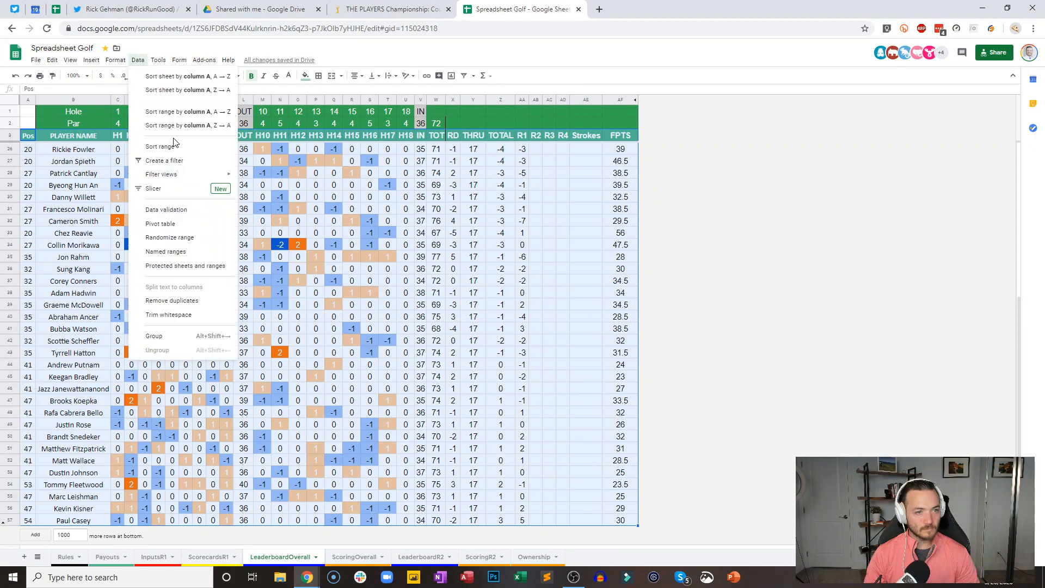
{"action": "left_click", "coordinate": [174, 145]}
{"action": "left_click", "coordinate": [426, 270]}
{"action": "left_click", "coordinate": [606, 350]}
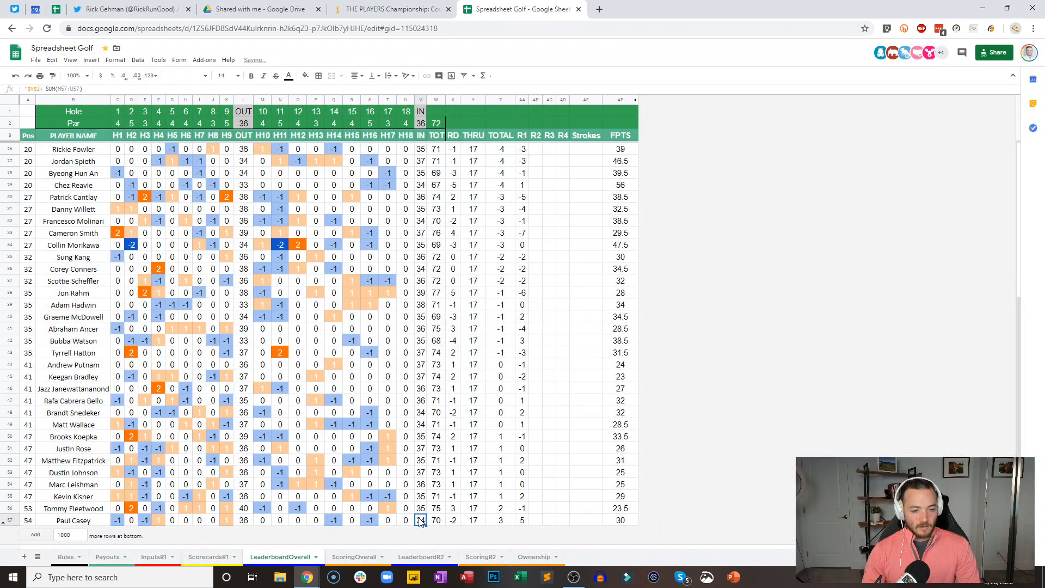
Review Scottie Scheffler's scores on holes 16 and 17 on LeaderboardOverall.
{"action": "left_click", "coordinate": [420, 520]}
{"action": "left_click_drag", "start_coordinate": [387, 281], "coordinate": [370, 281]}
{"action": "scroll", "coordinate": [397, 305], "scroll_direction": "up", "scroll_amount": 1}
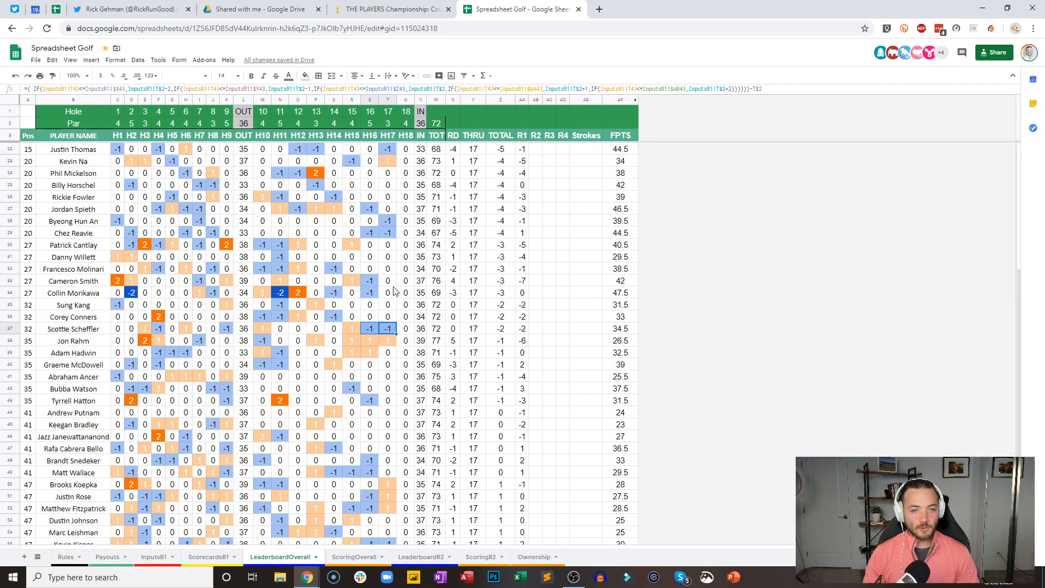
Review Chez Reavie's and Gary Woodland's hole 16 and 17 scores, Matt Kuchar's round score, and Rory McIlroy's hole 17 score on LeaderboardOverall.
{"action": "left_click_drag", "start_coordinate": [391, 233], "coordinate": [370, 233]}
{"action": "scroll", "coordinate": [411, 267], "scroll_direction": "up", "scroll_amount": 3}
{"action": "scroll", "coordinate": [410, 266], "scroll_direction": "up", "scroll_amount": 2}
{"action": "left_click_drag", "start_coordinate": [387, 257], "coordinate": [370, 257]}
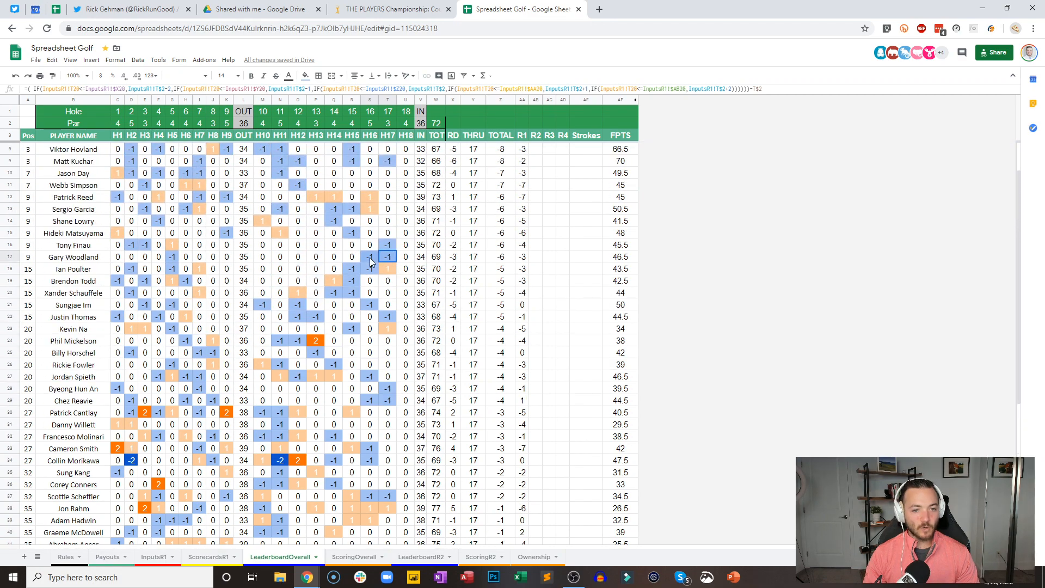
{"action": "scroll", "coordinate": [389, 292], "scroll_direction": "up", "scroll_amount": 1}
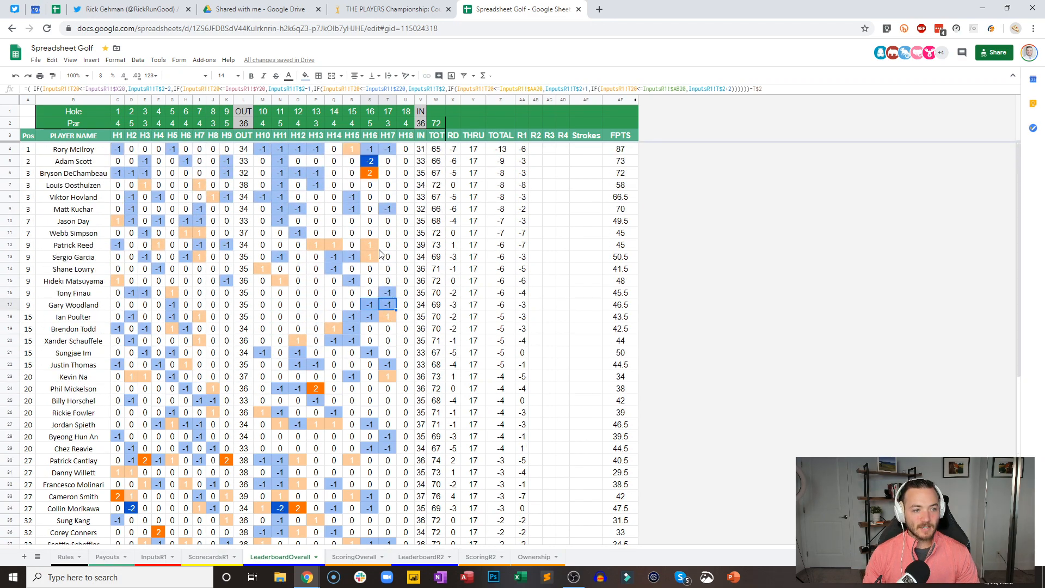
{"action": "left_click", "coordinate": [389, 210]}
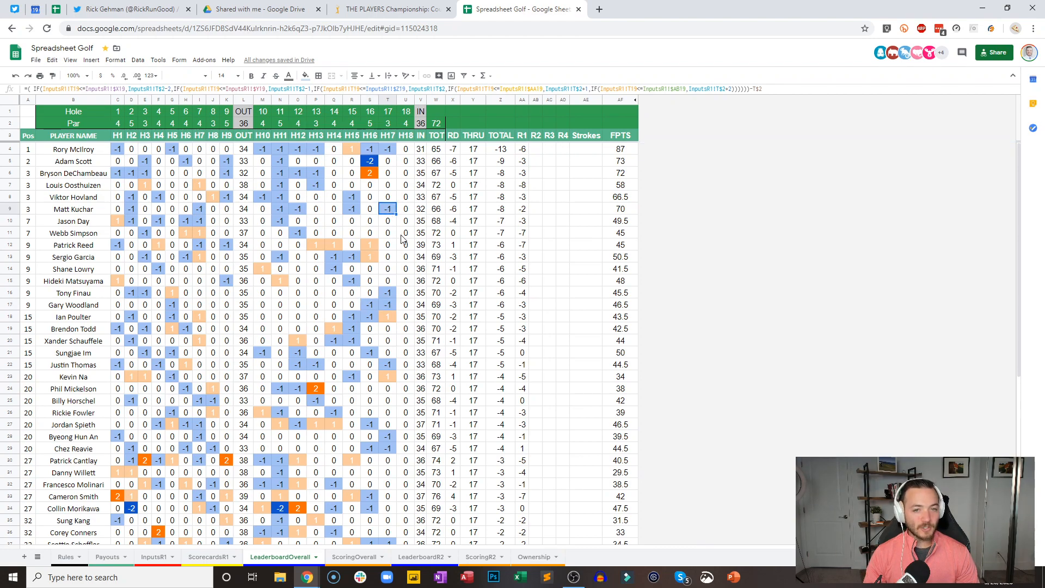
{"action": "left_click", "coordinate": [450, 210]}
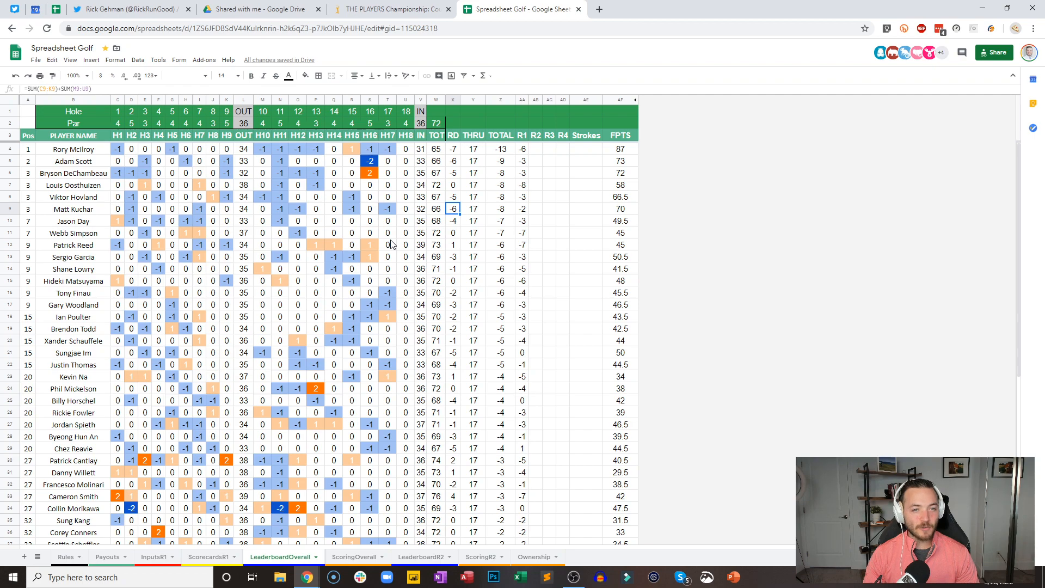
{"action": "left_click", "coordinate": [388, 152]}
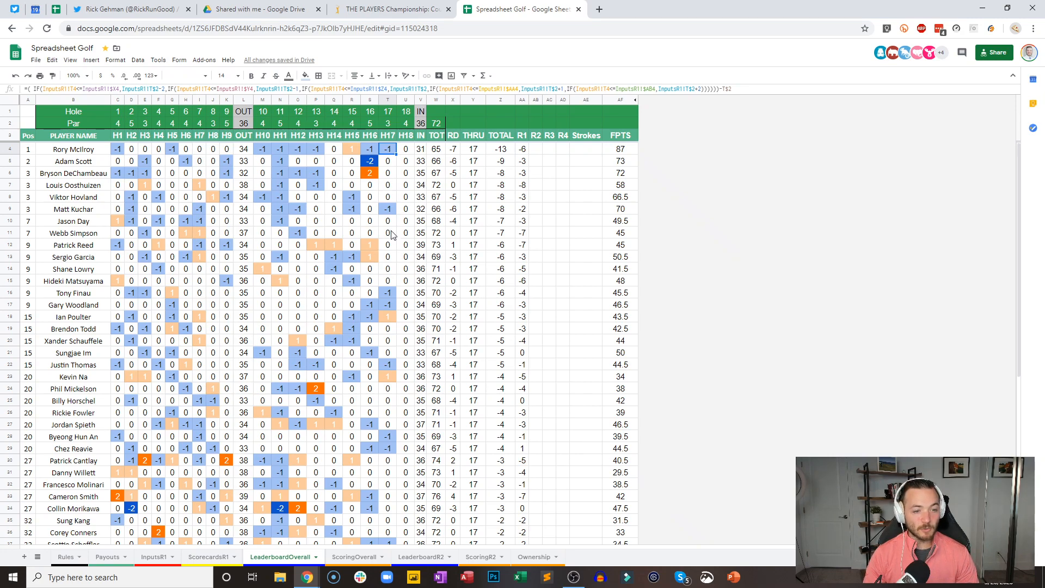
Examine the team totals in rows 2 and 7 through 9 of the ScoringR2 sheet.
{"action": "left_click", "coordinate": [480, 557]}
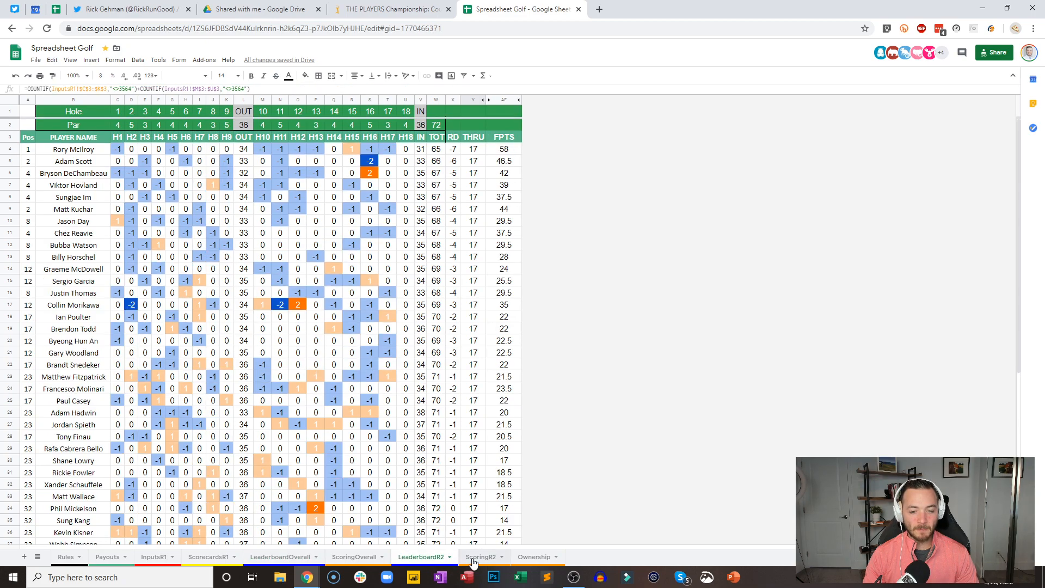
{"action": "left_click_drag", "start_coordinate": [58, 111], "coordinate": [501, 214]}
{"action": "left_click", "coordinate": [526, 126]}
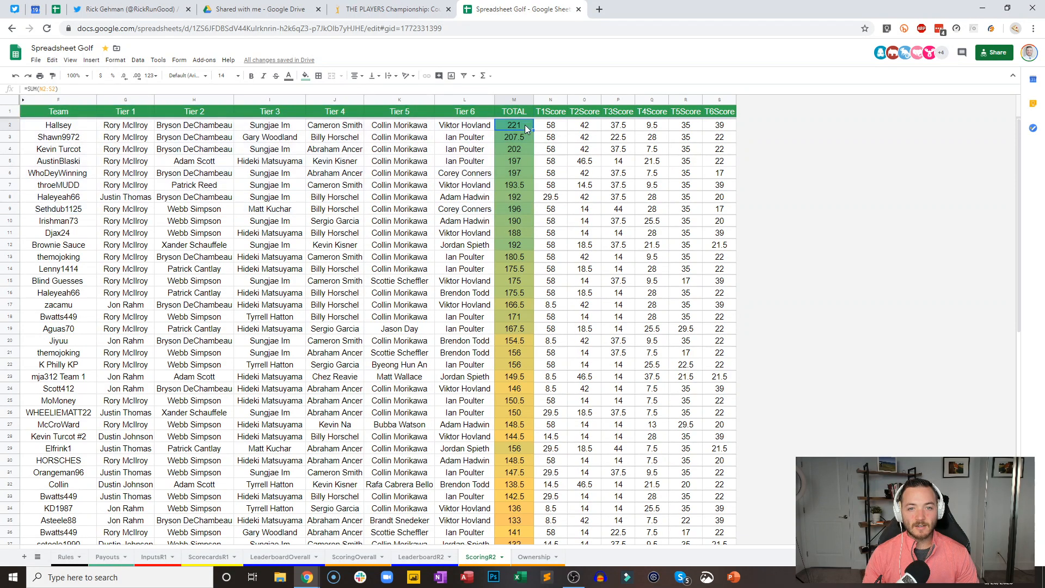
{"action": "left_click", "coordinate": [513, 181]}
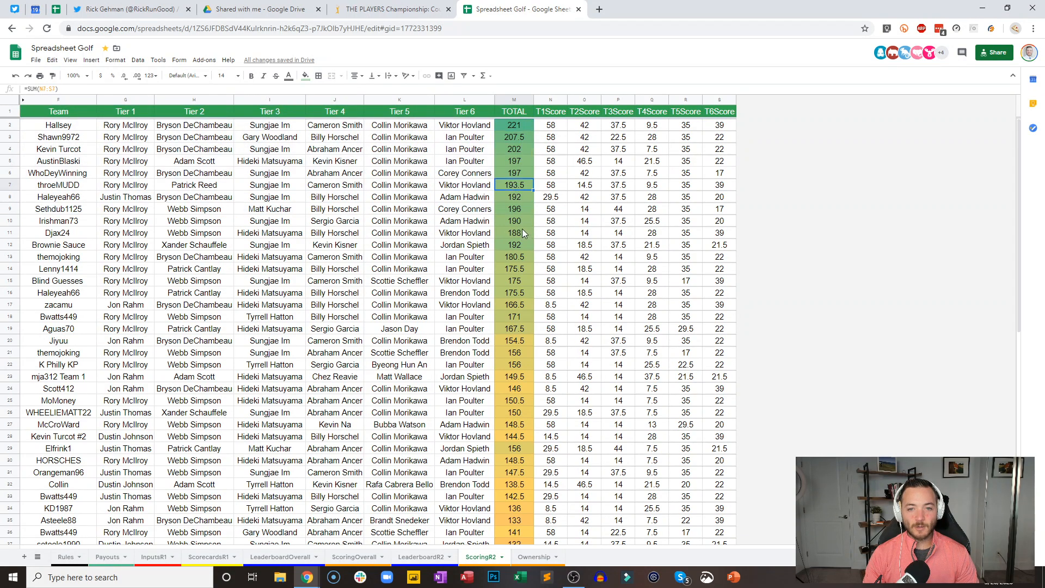
{"action": "left_click", "coordinate": [525, 212]}
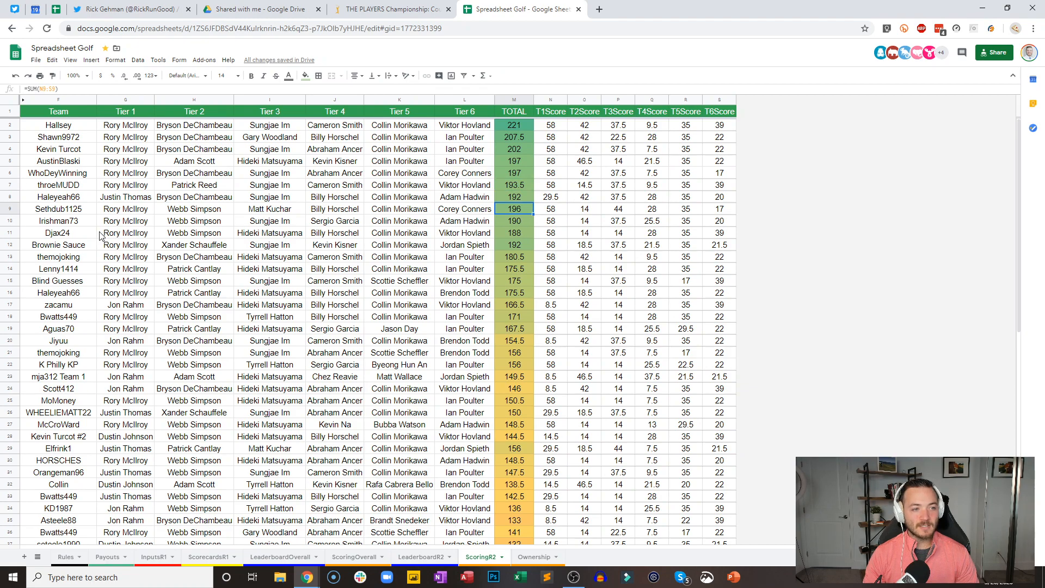
{"action": "left_click", "coordinate": [513, 197]}
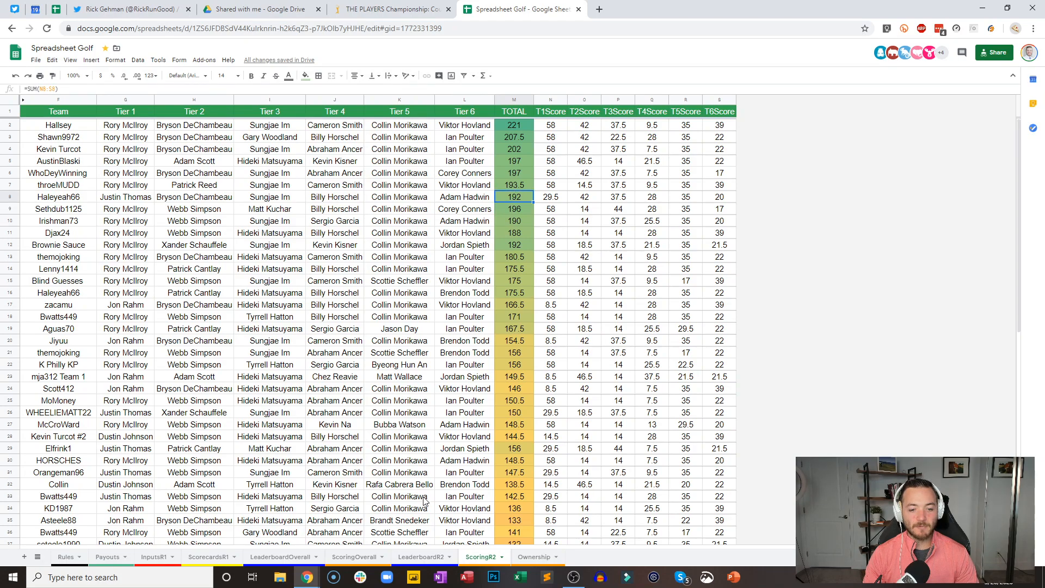
Examine the leading teams' totals on the ScoringOverall sheet, including those in rows 5 and 9.
{"action": "left_click", "coordinate": [353, 557]}
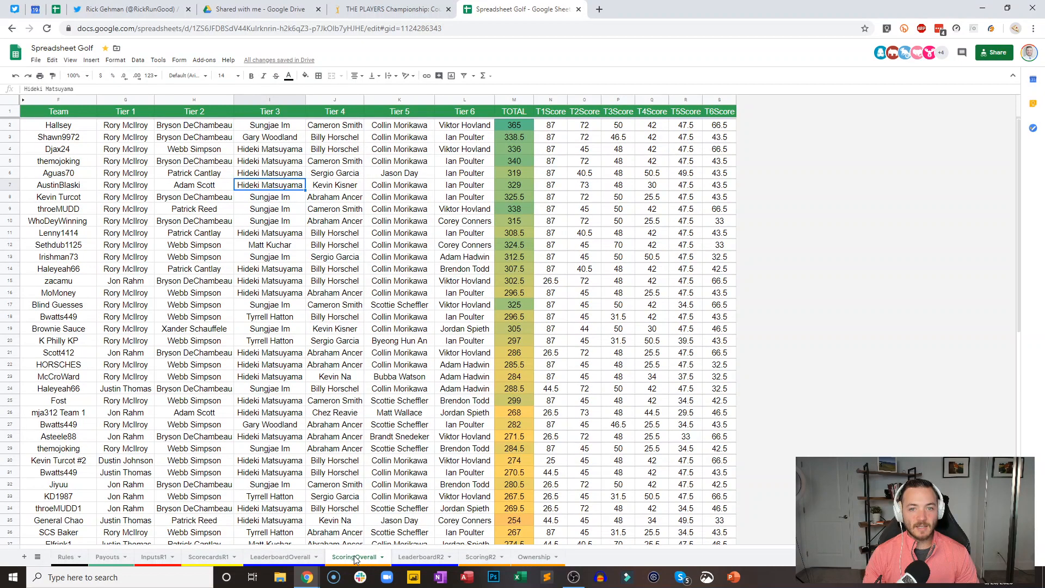
{"action": "left_click", "coordinate": [515, 165]}
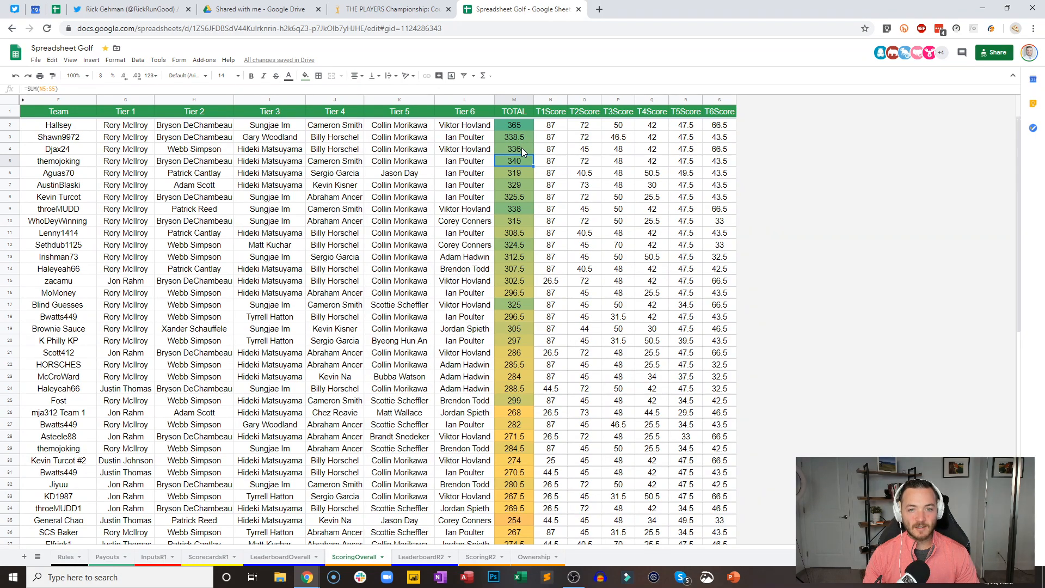
{"action": "left_click", "coordinate": [517, 212]}
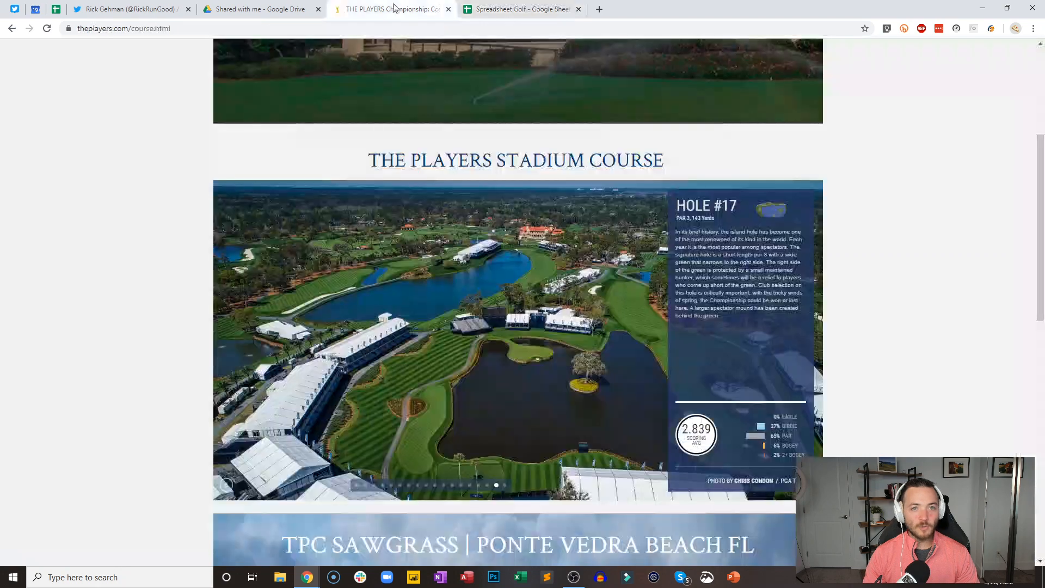
Check hole 18's scoring statistics on the THE PLAYERS Championship course page and return to the spreadsheet.
{"action": "left_click", "coordinate": [393, 9]}
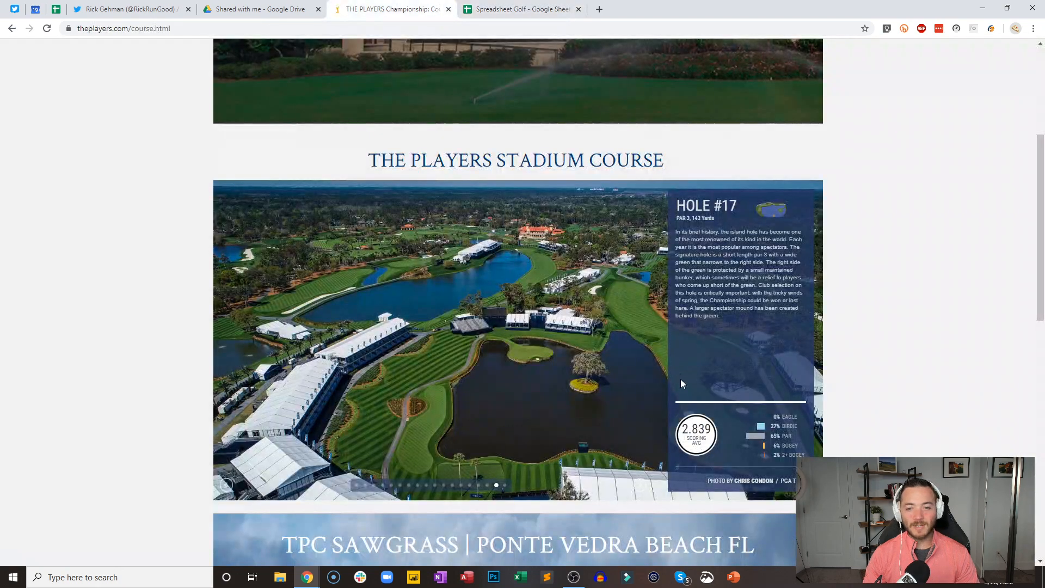
{"action": "left_click", "coordinate": [640, 484]}
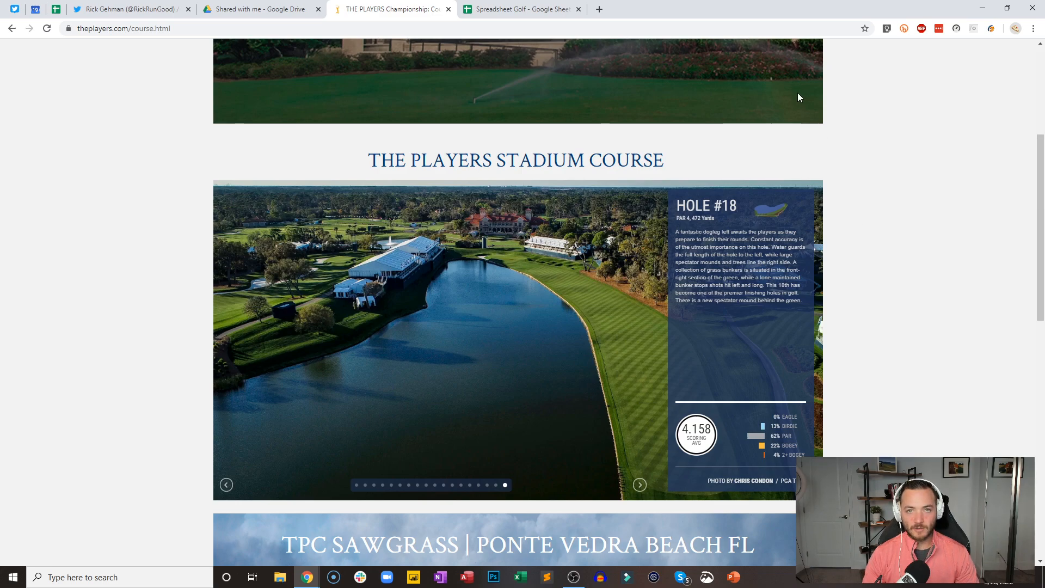
{"action": "left_click", "coordinate": [517, 10]}
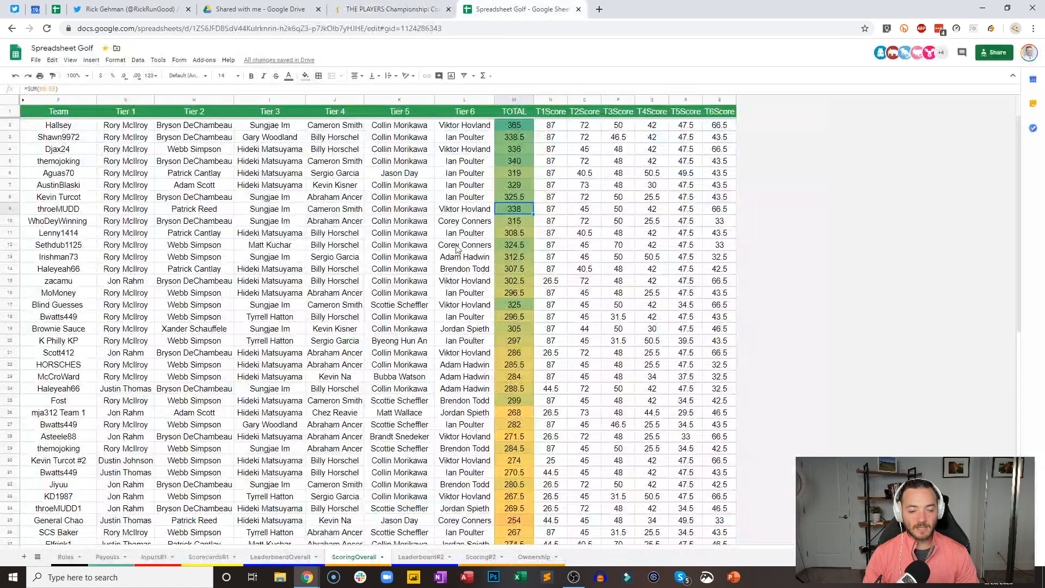
Enter =RANDBETWEEN(1,100) as Rory McIlroy's hole 18 input on the InputsR1 sheet.
{"action": "left_click", "coordinate": [143, 557]}
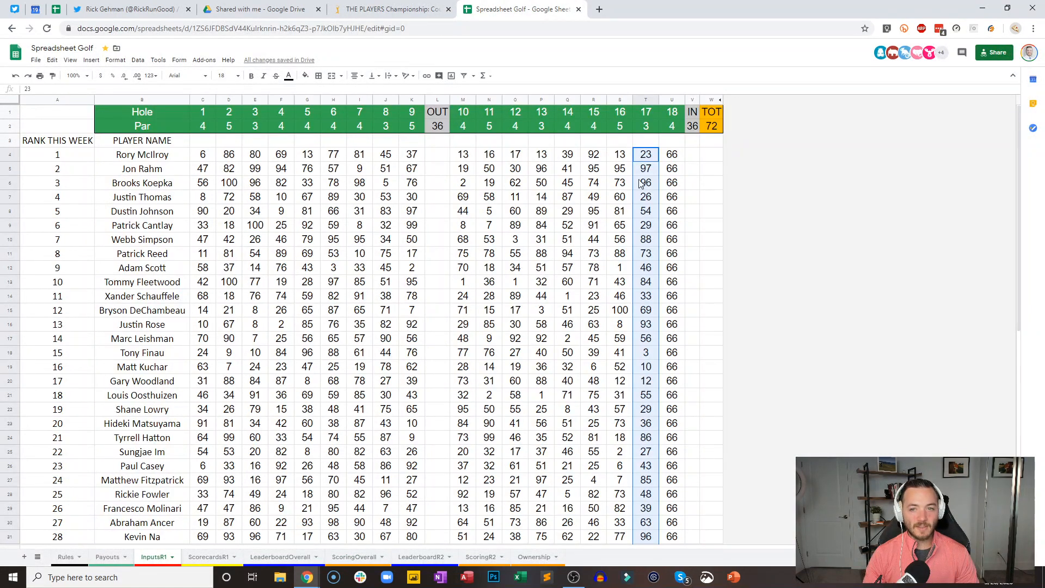
{"action": "left_click", "coordinate": [672, 159]}
{"action": "type", "text": "and"}
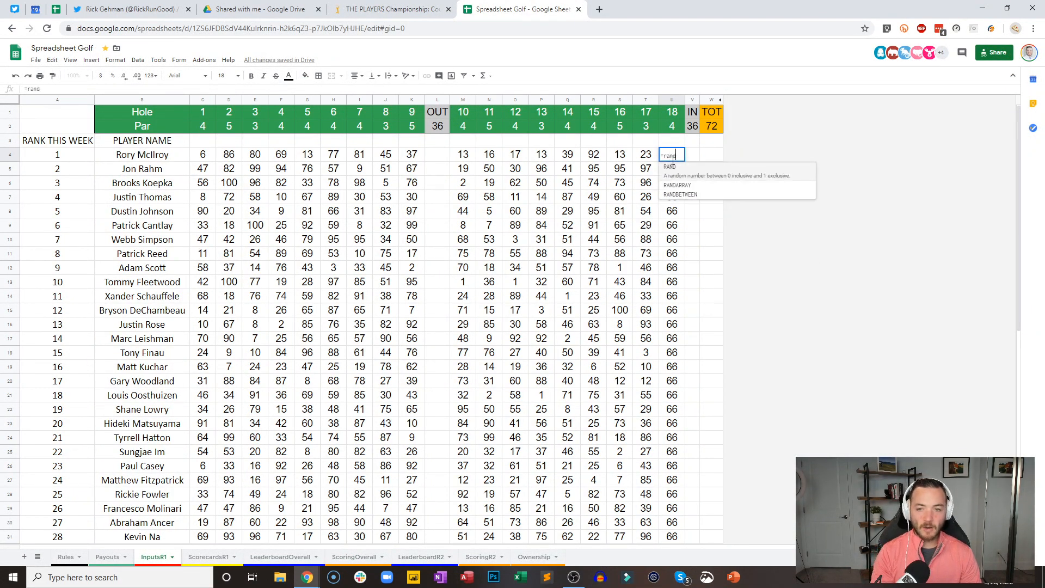
{"action": "type", "text": "between(1,100)"}
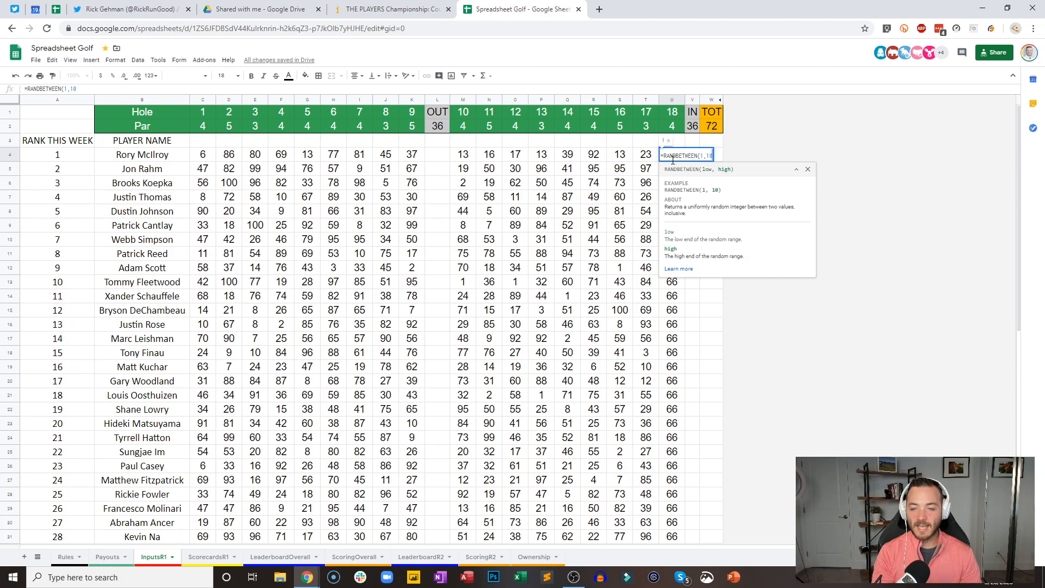
{"action": "key", "text": "Return"}
Fill the hole 18 random formula down through row 57 and replace the formulas with their values only.
{"action": "left_click", "coordinate": [673, 160]}
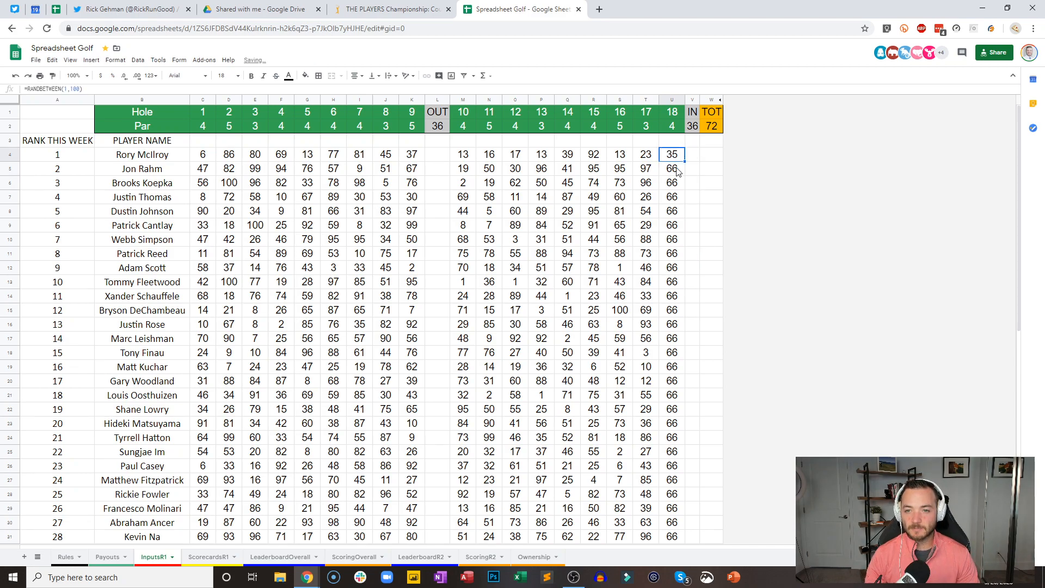
{"action": "left_click_drag", "start_coordinate": [684, 161], "coordinate": [671, 515]}
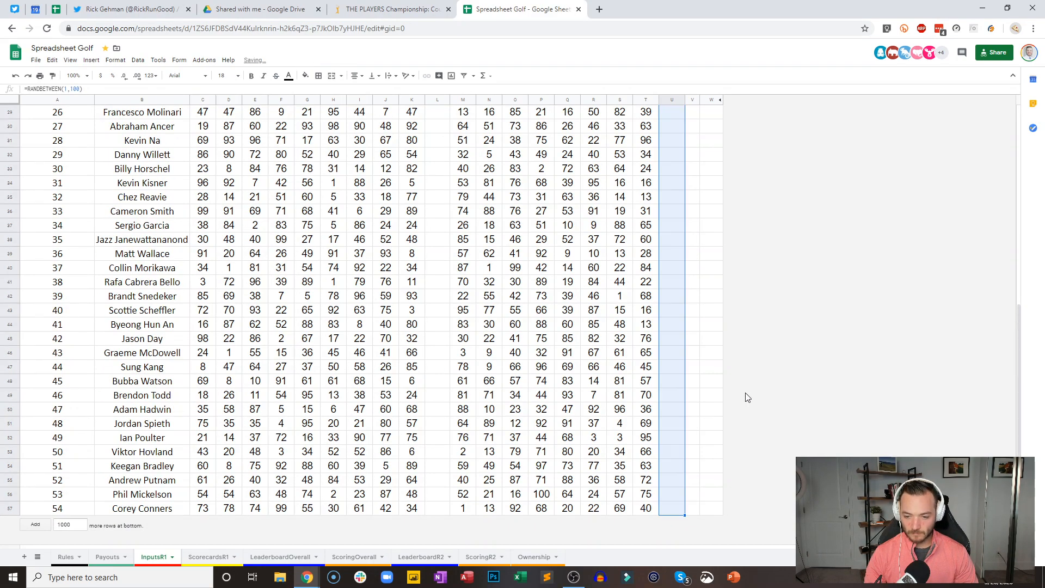
{"action": "scroll", "coordinate": [707, 419], "scroll_direction": "up", "scroll_amount": 10}
{"action": "key", "text": "ctrl+c"}
{"action": "right_click", "coordinate": [677, 161]}
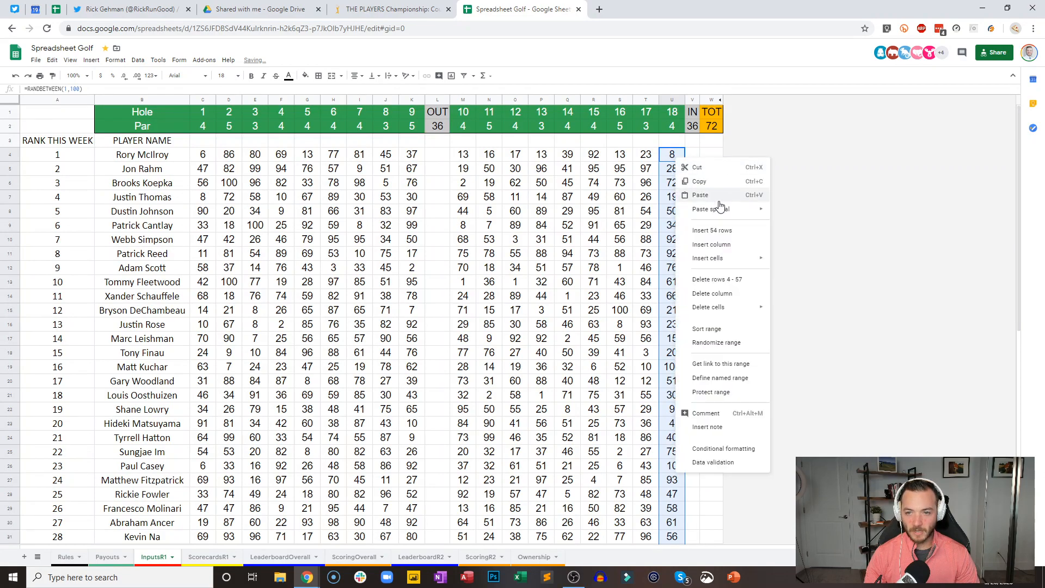
{"action": "mouse_move", "coordinate": [724, 211]}
{"action": "left_click", "coordinate": [800, 216]}
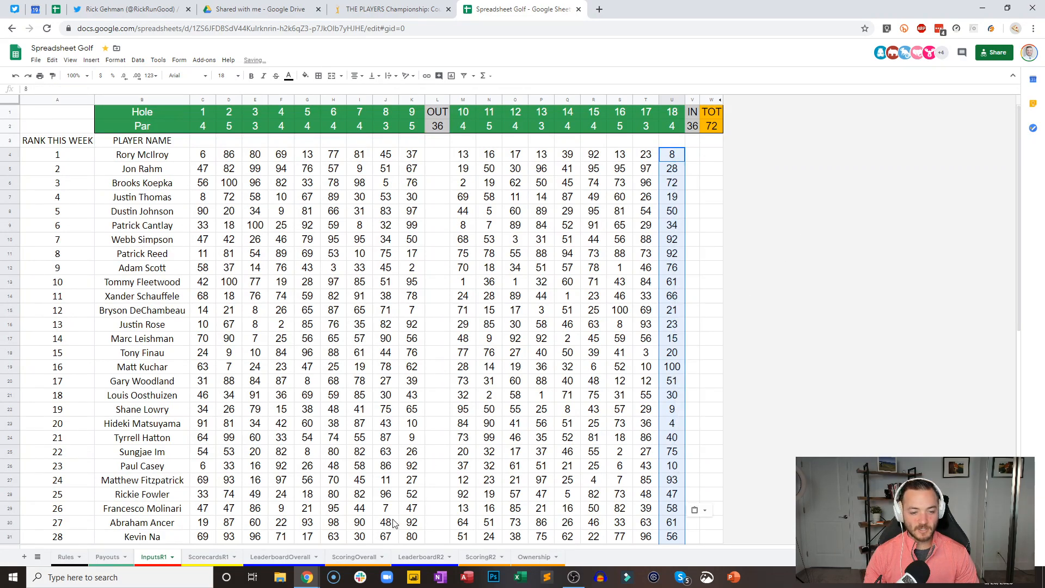
Re-sort LeaderboardOverall range A3:AF57 by Pos, A to Z, with the header row excluded, to include hole 18.
{"action": "left_click", "coordinate": [270, 558]}
{"action": "left_click", "coordinate": [28, 135]}
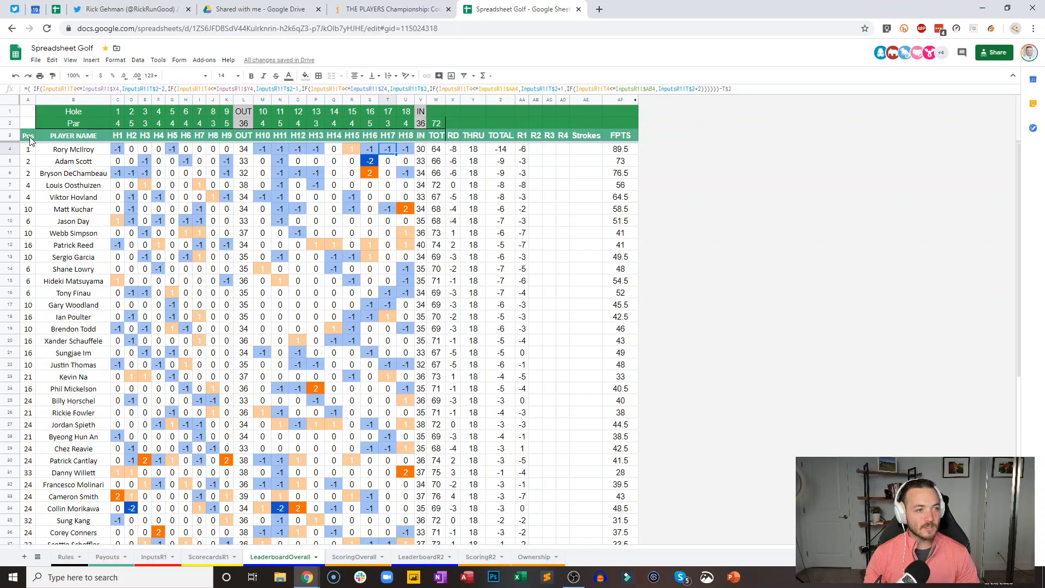
{"action": "scroll", "coordinate": [326, 326], "scroll_direction": "down", "scroll_amount": 8}
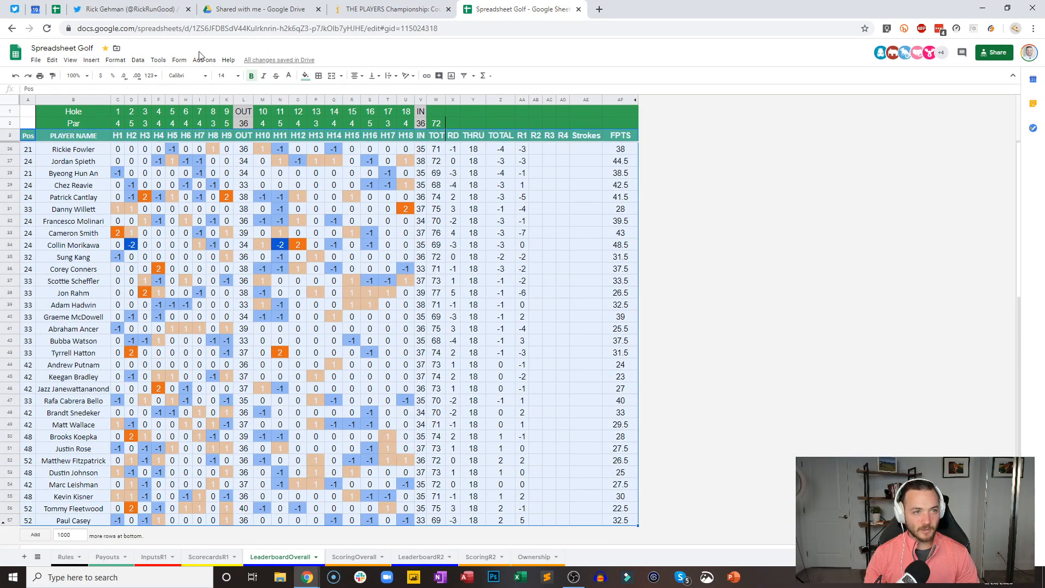
{"action": "left_click", "coordinate": [137, 60]}
{"action": "left_click", "coordinate": [166, 148]}
{"action": "left_click", "coordinate": [462, 273]}
{"action": "key", "text": "Return"}
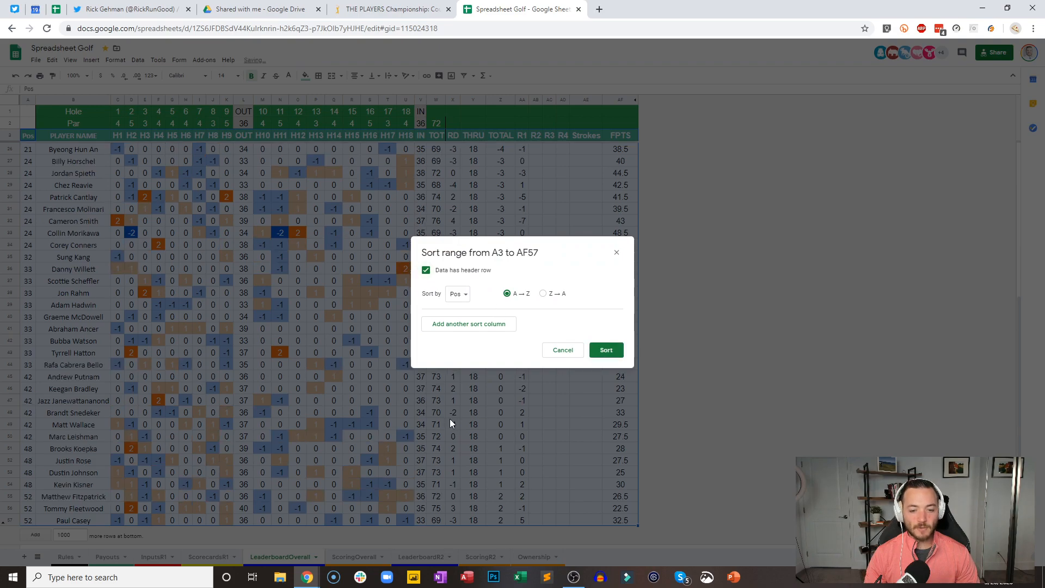
Review the completed round scores of Bubba Watson and Chez Reavie on LeaderboardOverall.
{"action": "left_click", "coordinate": [349, 429]}
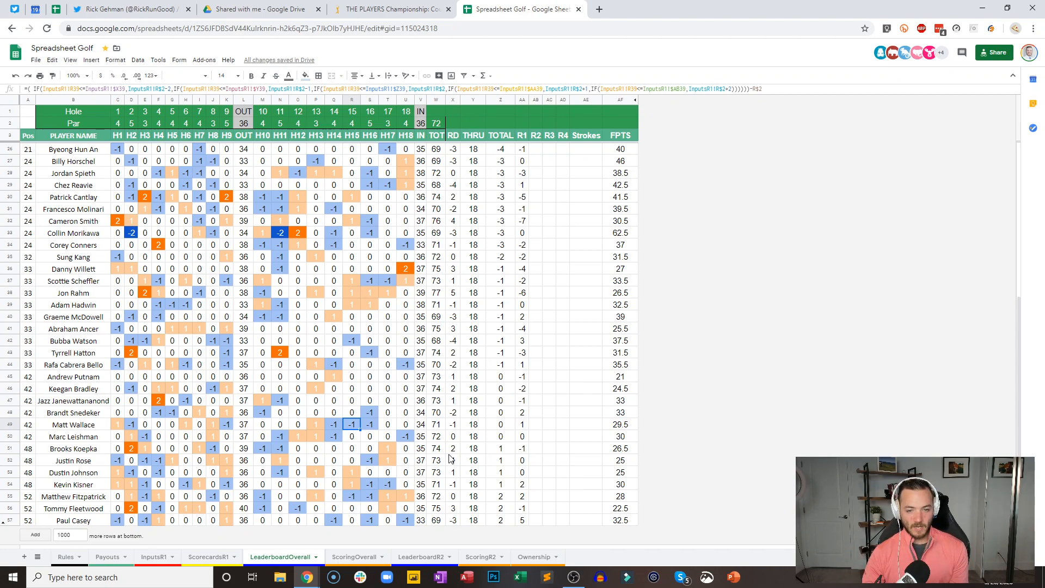
{"action": "left_click", "coordinate": [450, 343]}
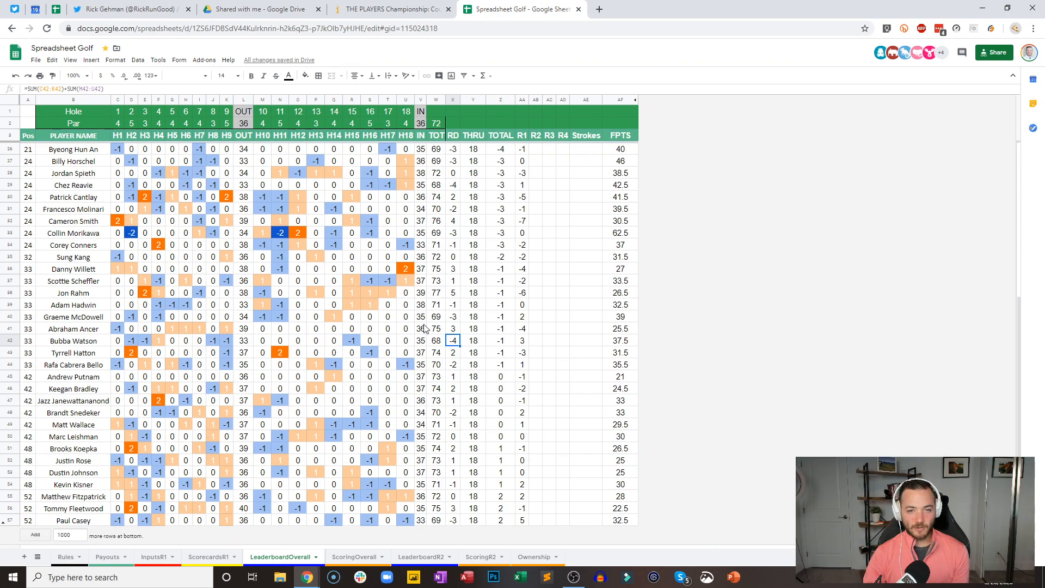
{"action": "scroll", "coordinate": [428, 321], "scroll_direction": "up", "scroll_amount": 2}
{"action": "left_click", "coordinate": [453, 246]}
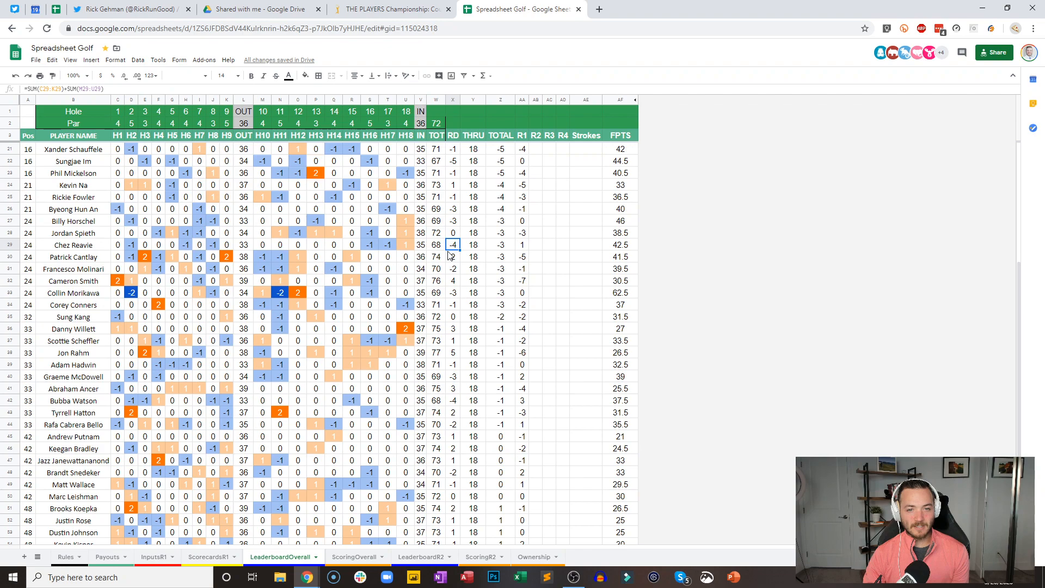
{"action": "scroll", "coordinate": [80, 208], "scroll_direction": "up", "scroll_amount": 1}
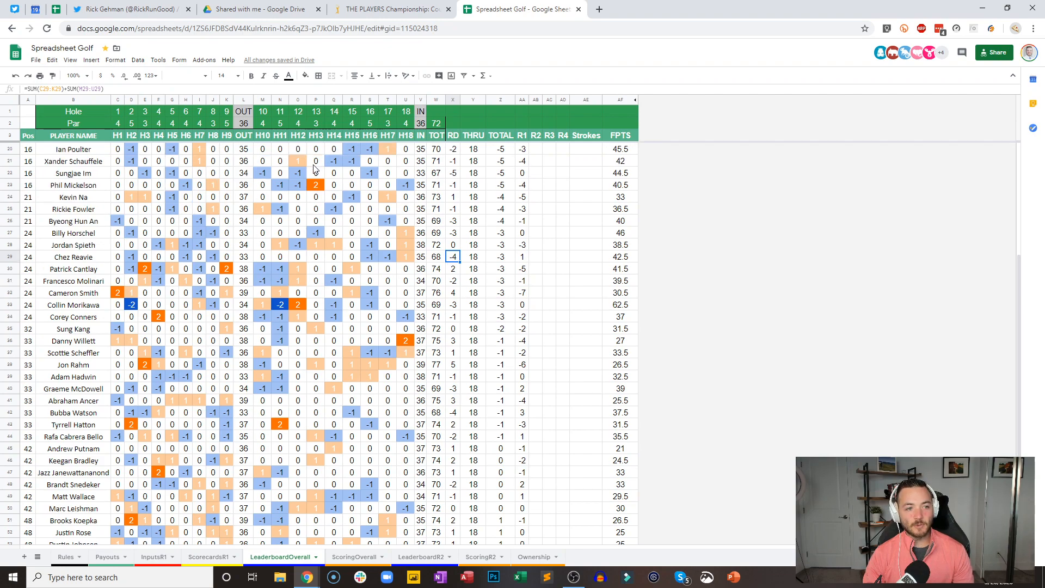
Examine the leaderboard rows of Sungjae Im, Justin Thomas and Webb Simpson after the completed round.
{"action": "left_click", "coordinate": [11, 185]}
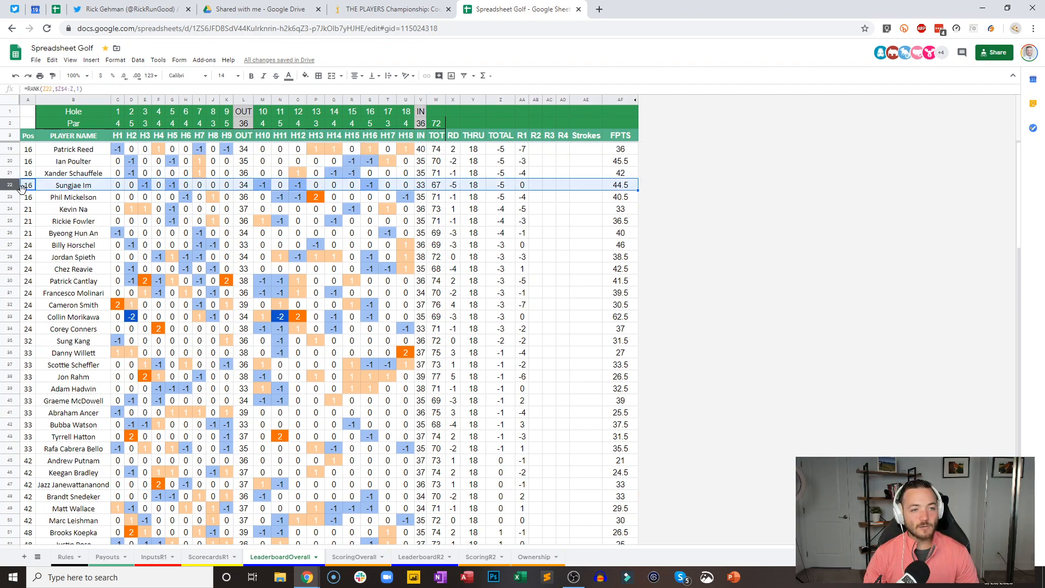
{"action": "scroll", "coordinate": [409, 296], "scroll_direction": "up", "scroll_amount": 1}
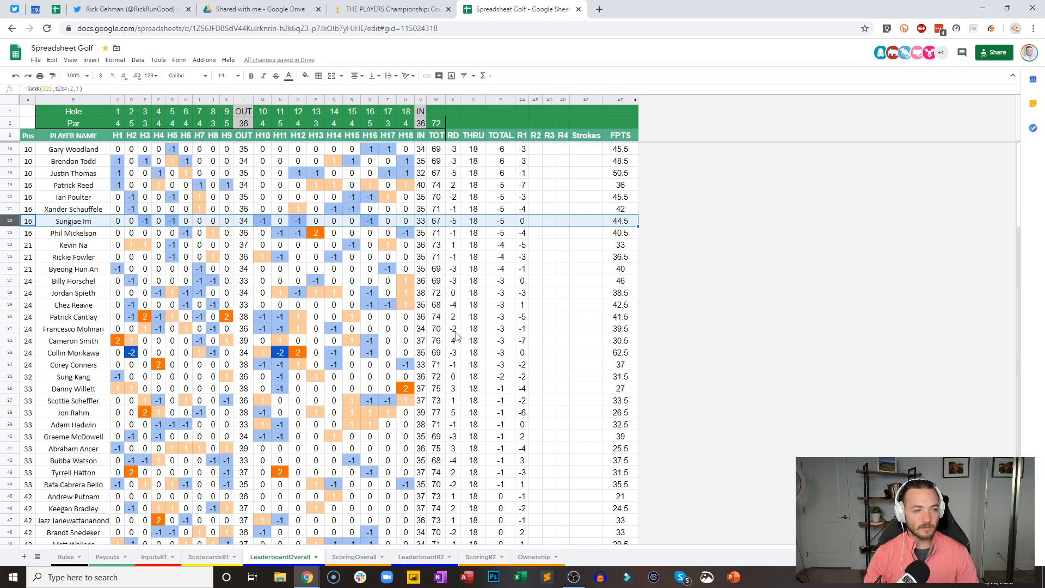
{"action": "left_click", "coordinate": [6, 174]}
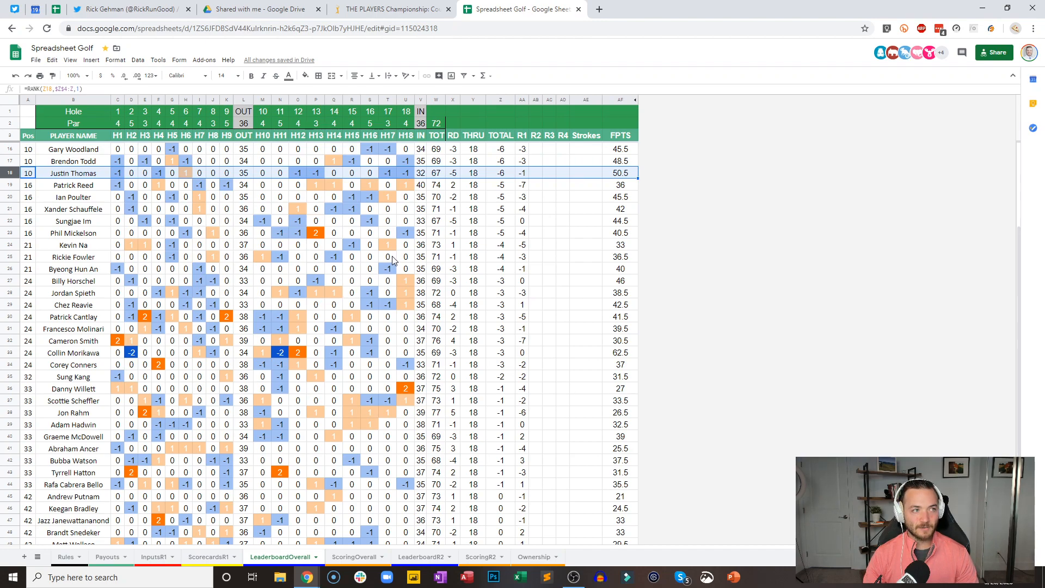
{"action": "scroll", "coordinate": [425, 234], "scroll_direction": "up", "scroll_amount": 2}
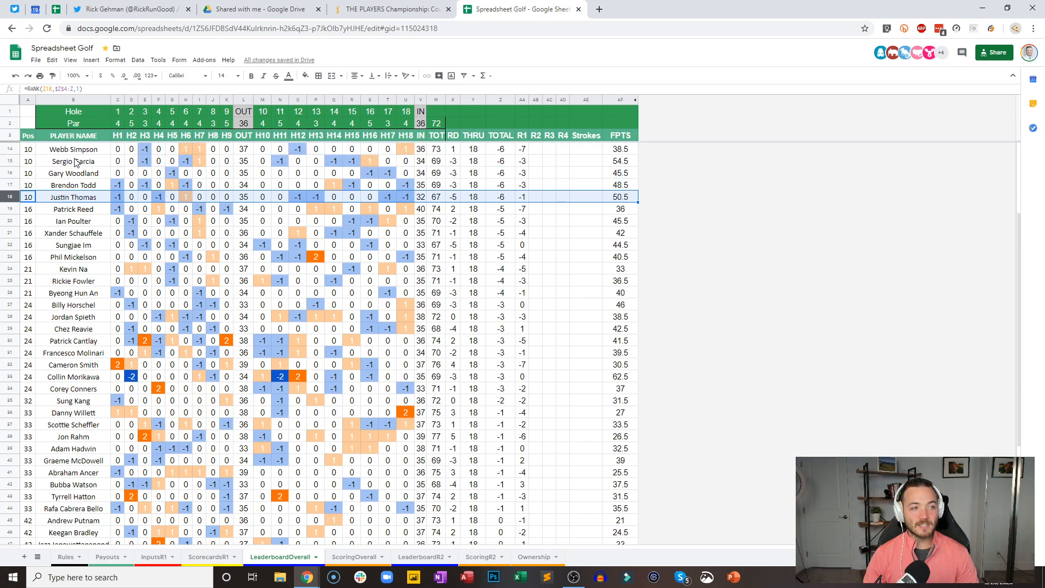
{"action": "left_click", "coordinate": [25, 149]}
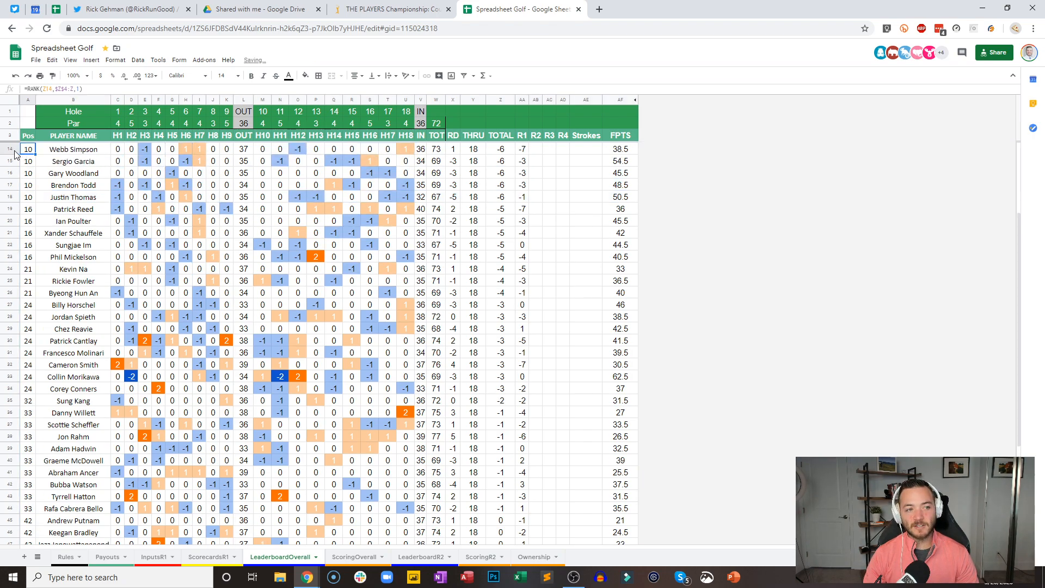
Review the completed round rows of Webb Simpson and Matt Kuchar and Bryson DeChambeau's hole 18 score on LeaderboardOverall.
{"action": "left_click", "coordinate": [11, 149]}
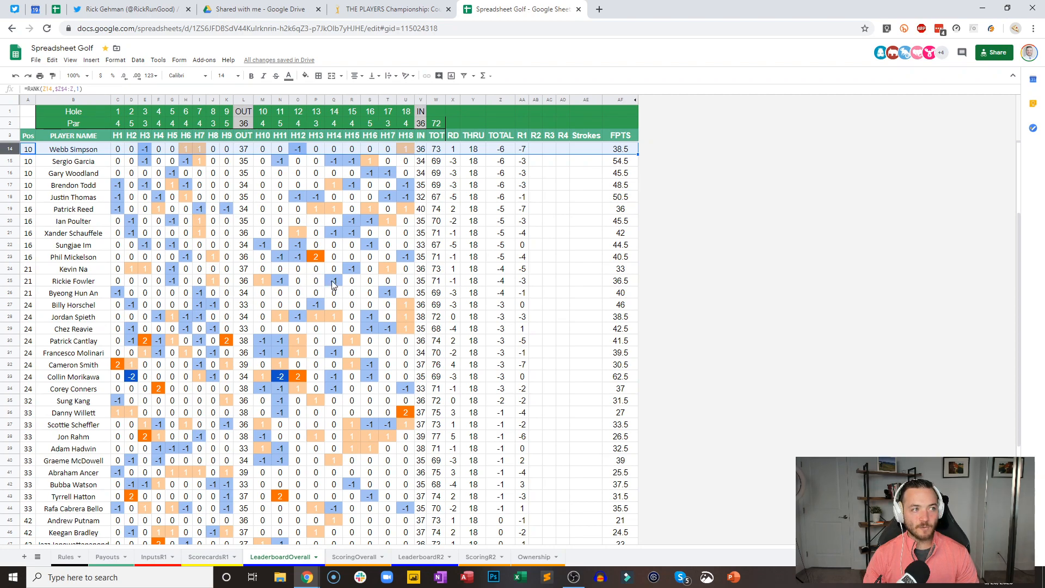
{"action": "scroll", "coordinate": [420, 238], "scroll_direction": "up", "scroll_amount": 1}
{"action": "scroll", "coordinate": [420, 238], "scroll_direction": "up", "scroll_amount": 1}
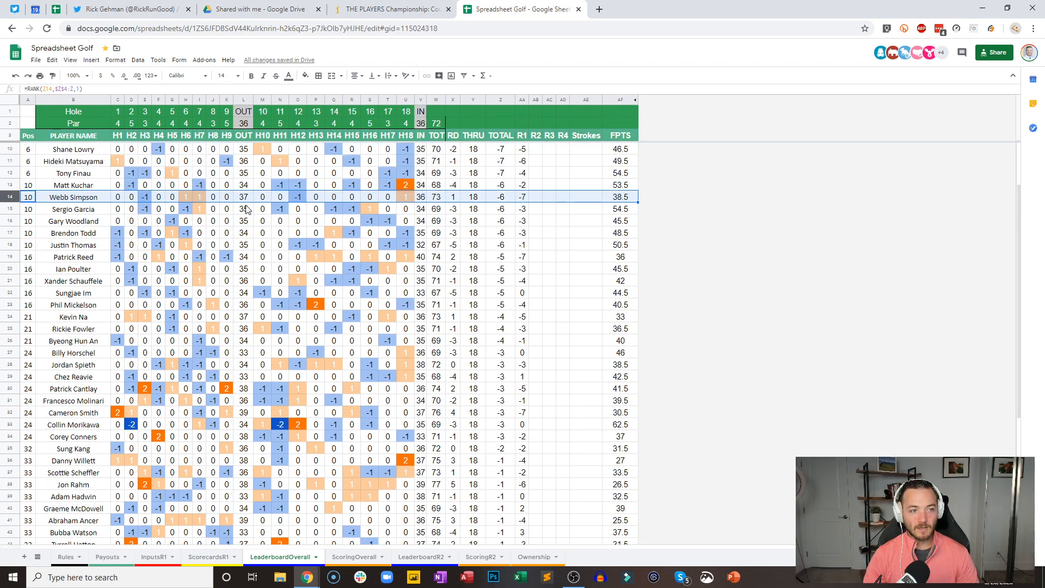
{"action": "left_click", "coordinate": [25, 187]}
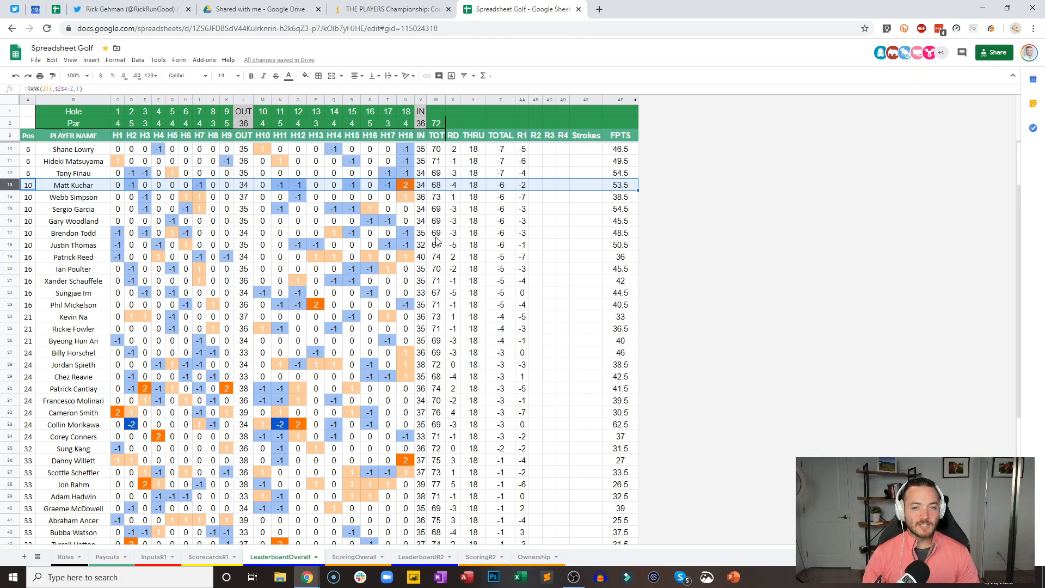
{"action": "scroll", "coordinate": [435, 239], "scroll_direction": "up", "scroll_amount": 2}
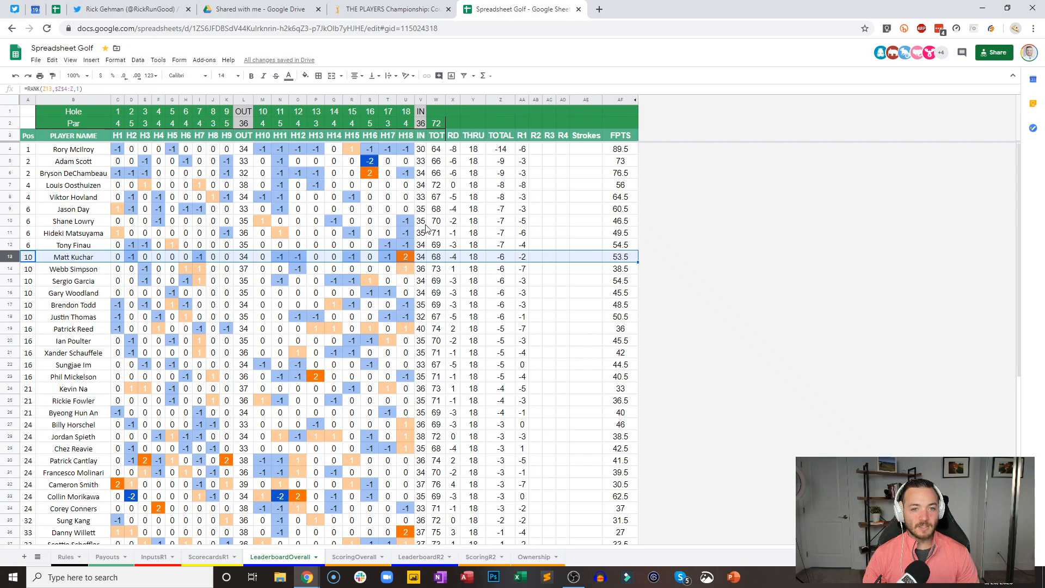
{"action": "left_click", "coordinate": [410, 175]}
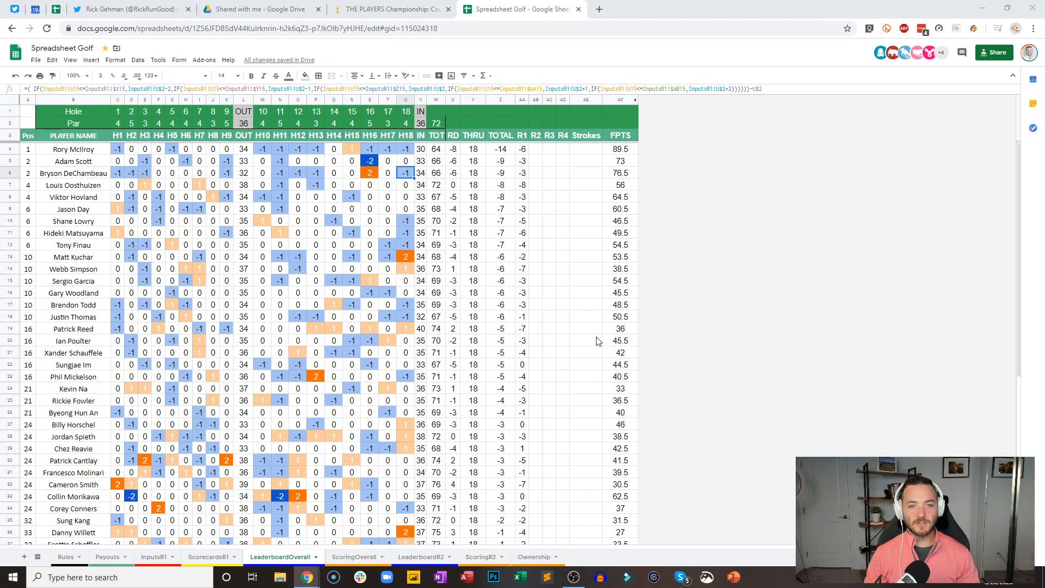
{"action": "left_click", "coordinate": [564, 234]}
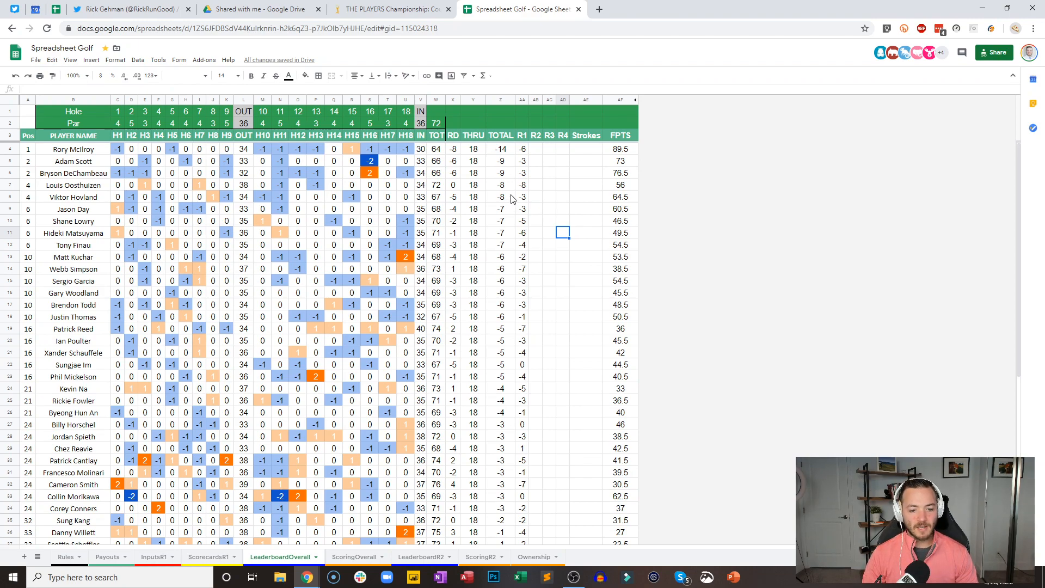
Sort LeaderboardR2 range A3:AF57 by Pos, A to Z, with the header row excluded.
{"action": "left_click", "coordinate": [421, 556]}
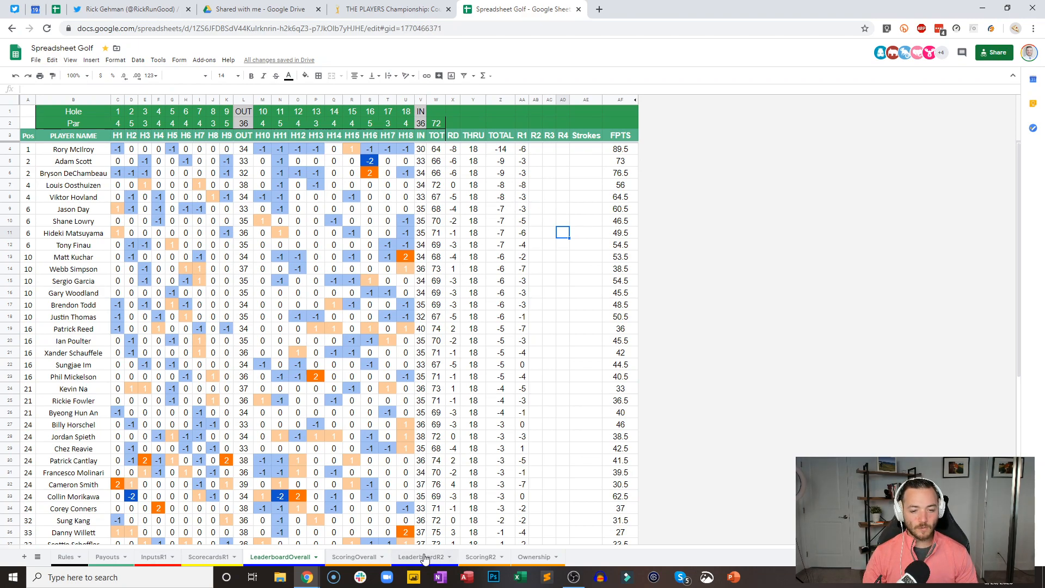
{"action": "left_click", "coordinate": [27, 137]}
{"action": "left_click_drag", "start_coordinate": [28, 137], "coordinate": [534, 539]}
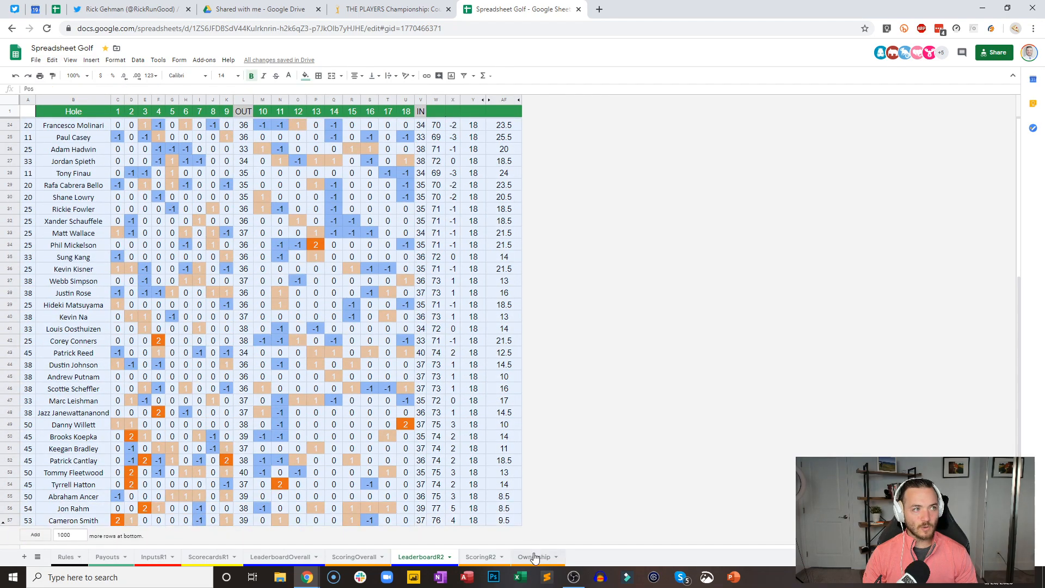
{"action": "left_click", "coordinate": [138, 60]}
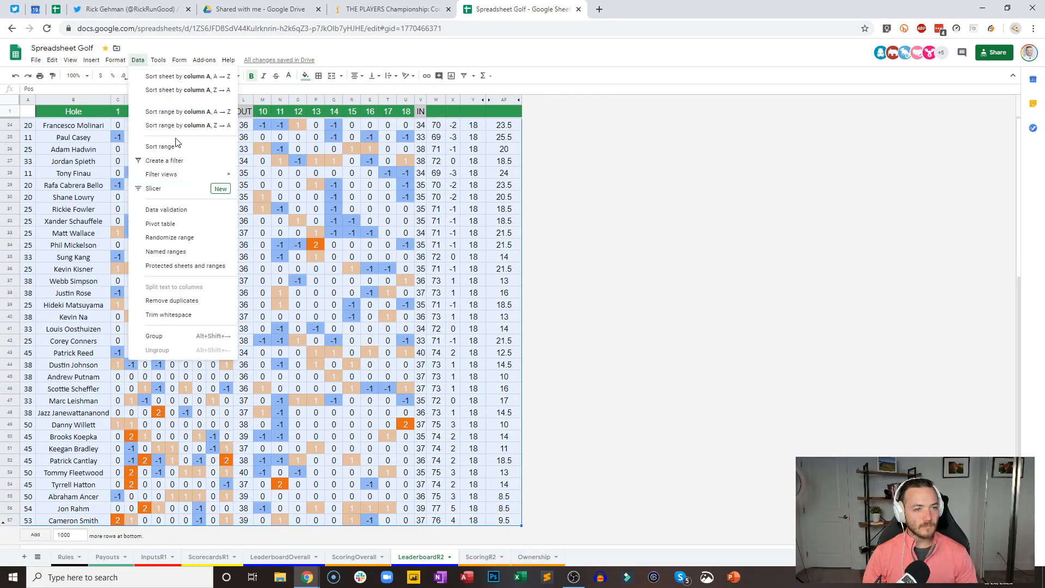
{"action": "left_click", "coordinate": [174, 145]}
{"action": "left_click", "coordinate": [425, 270]}
{"action": "left_click", "coordinate": [599, 350]}
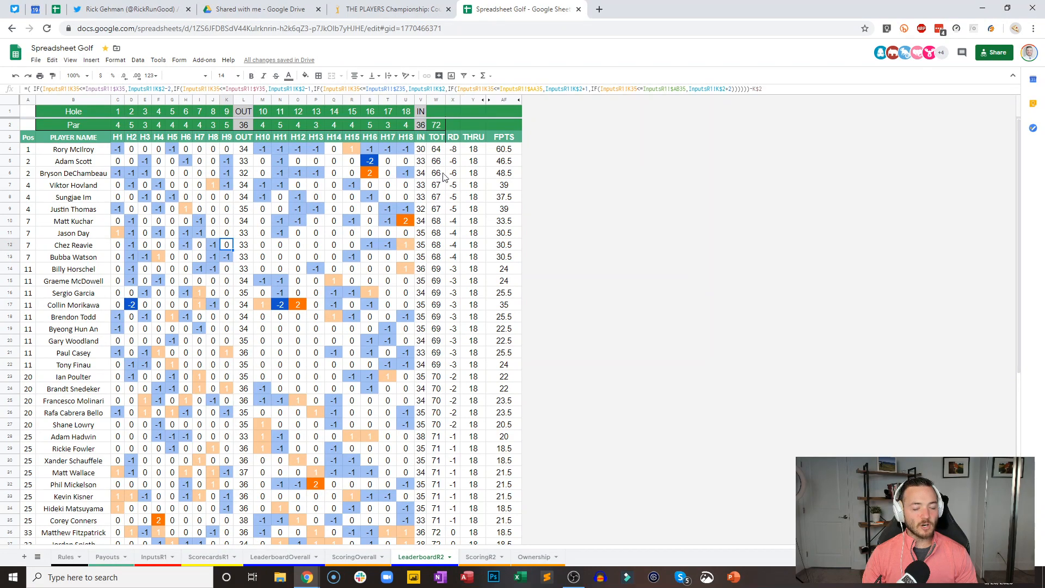
Review the RD scores of the top three players and Adam Scott's entry on LeaderboardR2.
{"action": "left_click", "coordinate": [454, 152]}
{"action": "left_click", "coordinate": [456, 172], "text": "shift"}
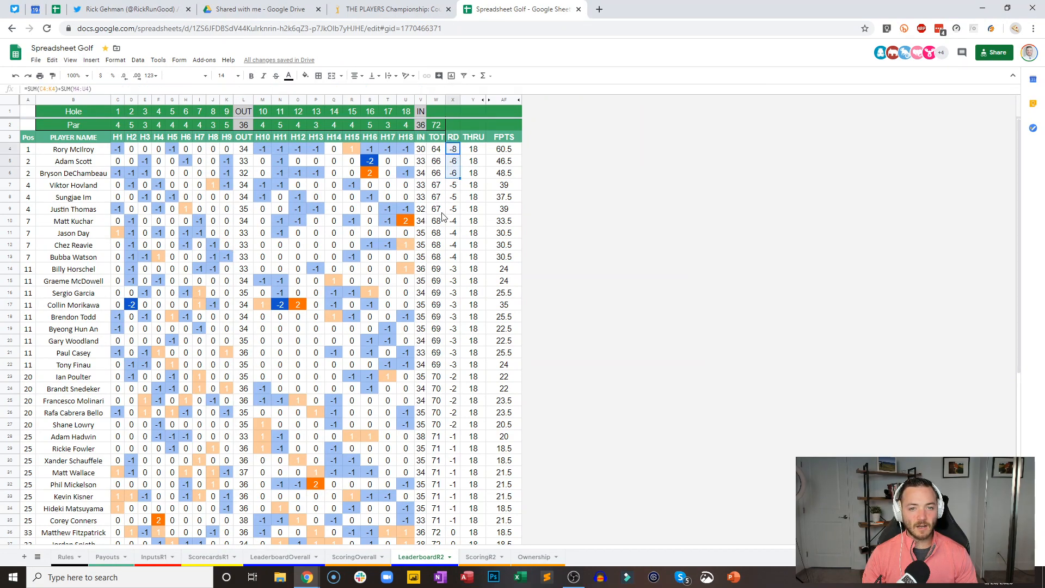
{"action": "left_click", "coordinate": [93, 164]}
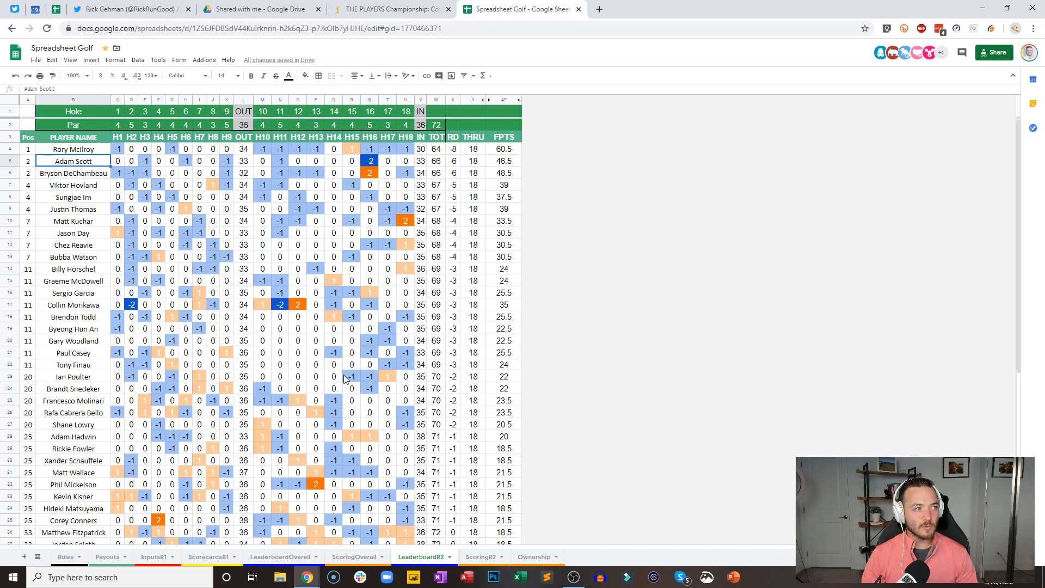
Sort ScoringR2 range F1:S68 by TOTAL, Z to A, with the header row excluded.
{"action": "left_click", "coordinate": [484, 557]}
{"action": "left_click", "coordinate": [297, 246]}
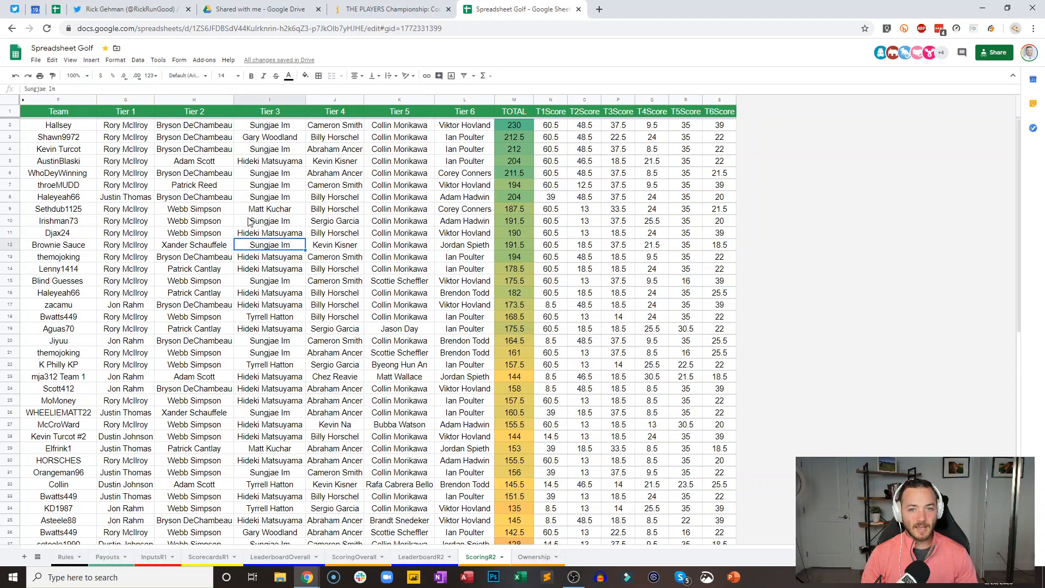
{"action": "left_click_drag", "start_coordinate": [45, 116], "coordinate": [731, 528]}
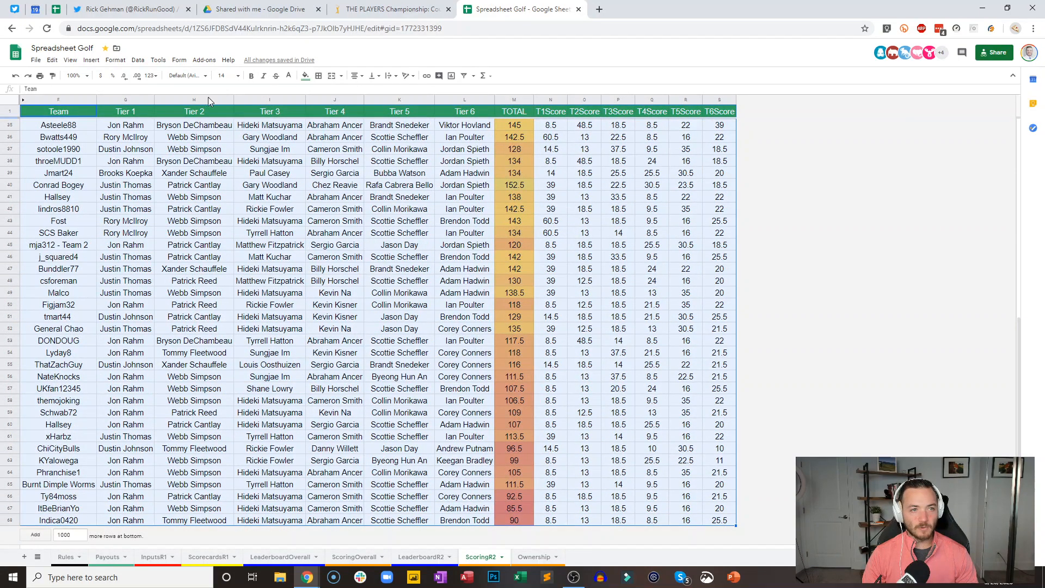
{"action": "left_click", "coordinate": [139, 60]}
{"action": "left_click", "coordinate": [163, 145]}
{"action": "left_click", "coordinate": [458, 271]}
{"action": "left_click", "coordinate": [463, 294]}
{"action": "left_click", "coordinate": [475, 396]}
{"action": "left_click", "coordinate": [554, 297]}
{"action": "left_click", "coordinate": [612, 351]}
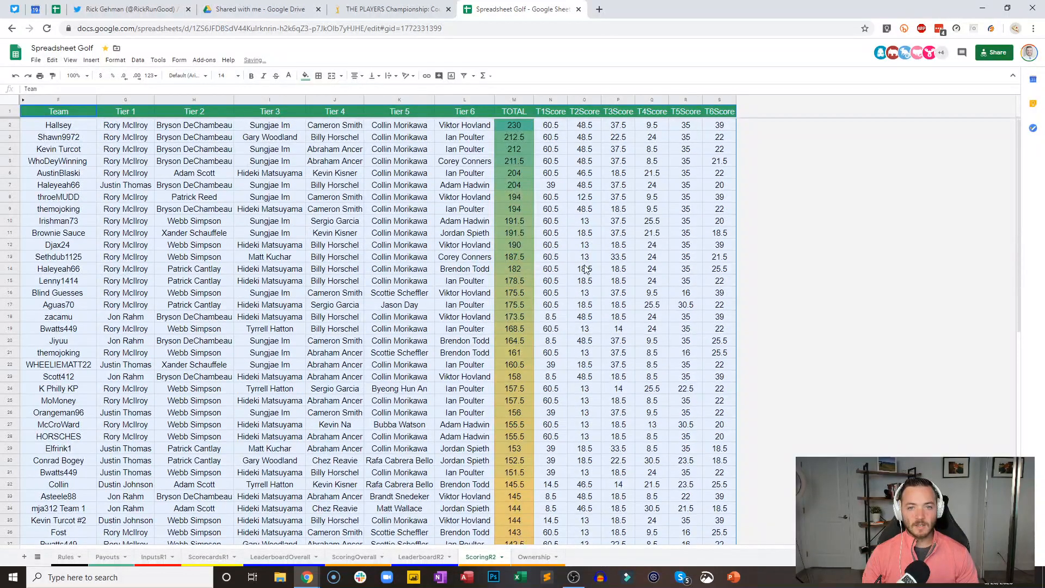
{"action": "left_click", "coordinate": [585, 259]}
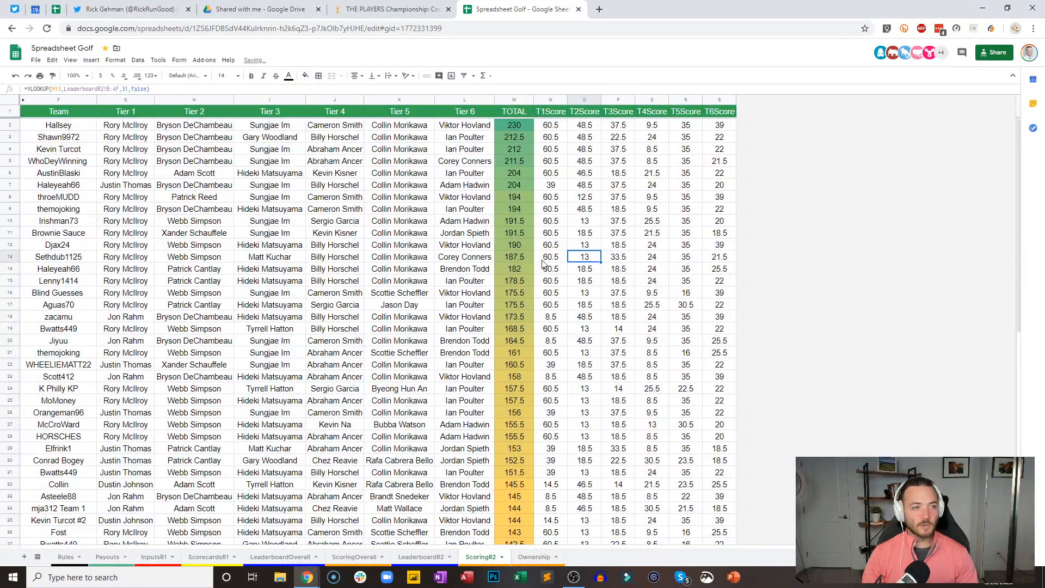
Examine the first-ranked ScoringR2 team's total and its golfers across Tiers 1 to 6.
{"action": "left_click", "coordinate": [516, 129]}
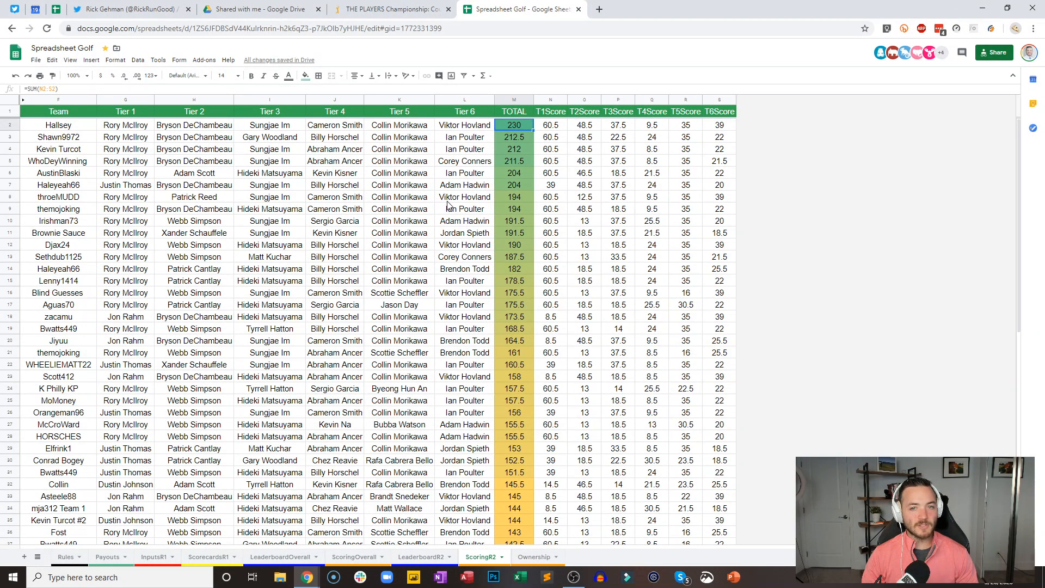
{"action": "left_click_drag", "start_coordinate": [142, 125], "coordinate": [268, 126]}
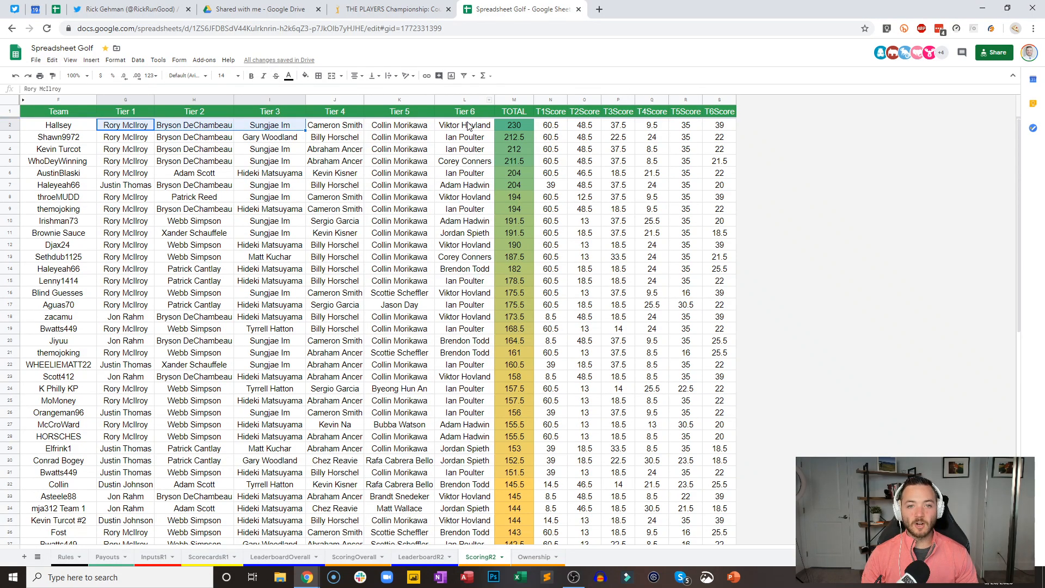
{"action": "left_click", "coordinate": [448, 127]}
{"action": "left_click", "coordinate": [417, 127]}
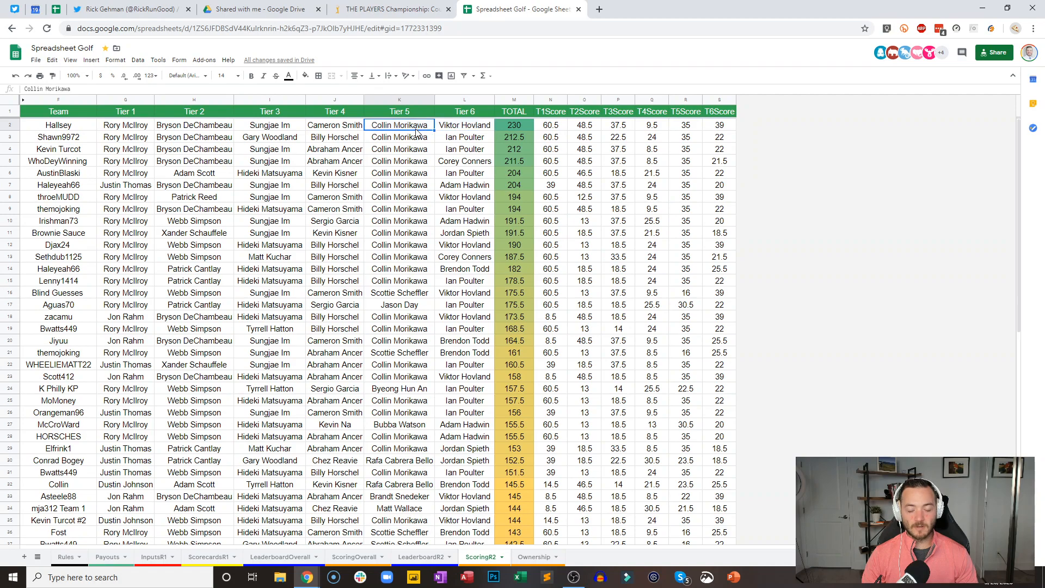
{"action": "left_click", "coordinate": [356, 126]}
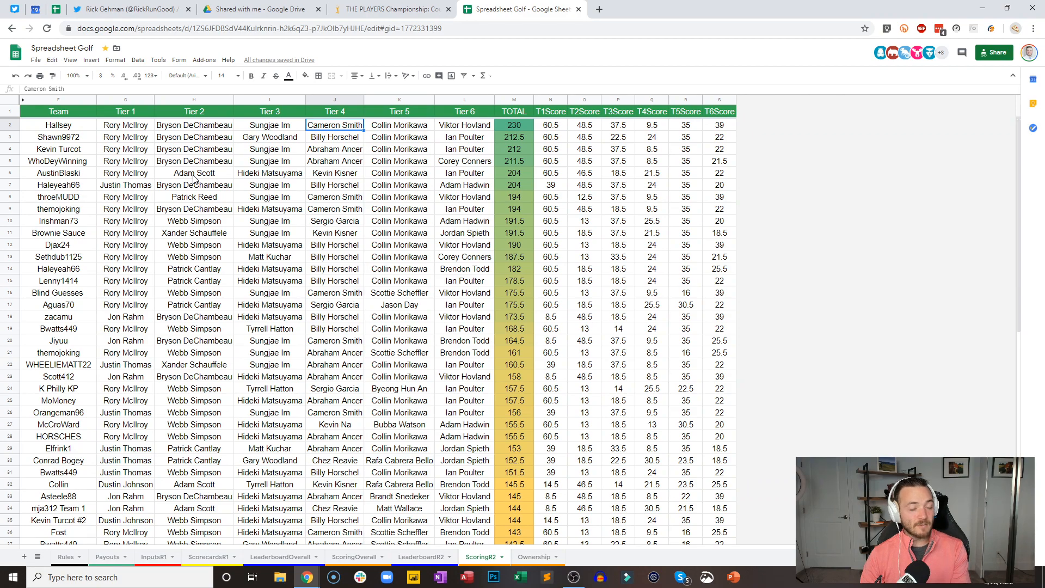
Compare the lineups and totals of the teams in rows 6 and 7 of ScoringR2.
{"action": "left_click_drag", "start_coordinate": [44, 178], "coordinate": [530, 187]}
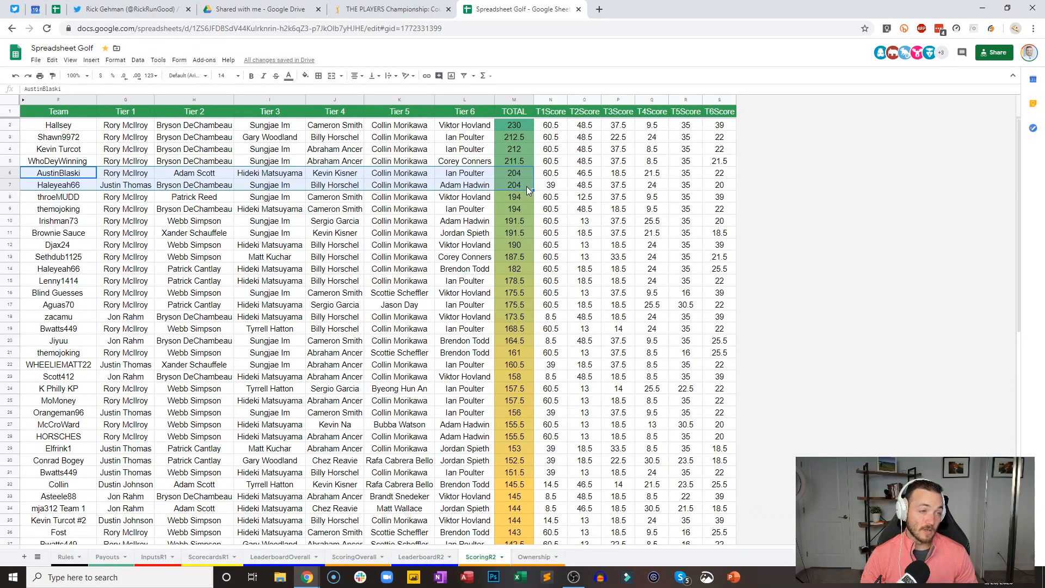
{"action": "left_click", "coordinate": [527, 186]}
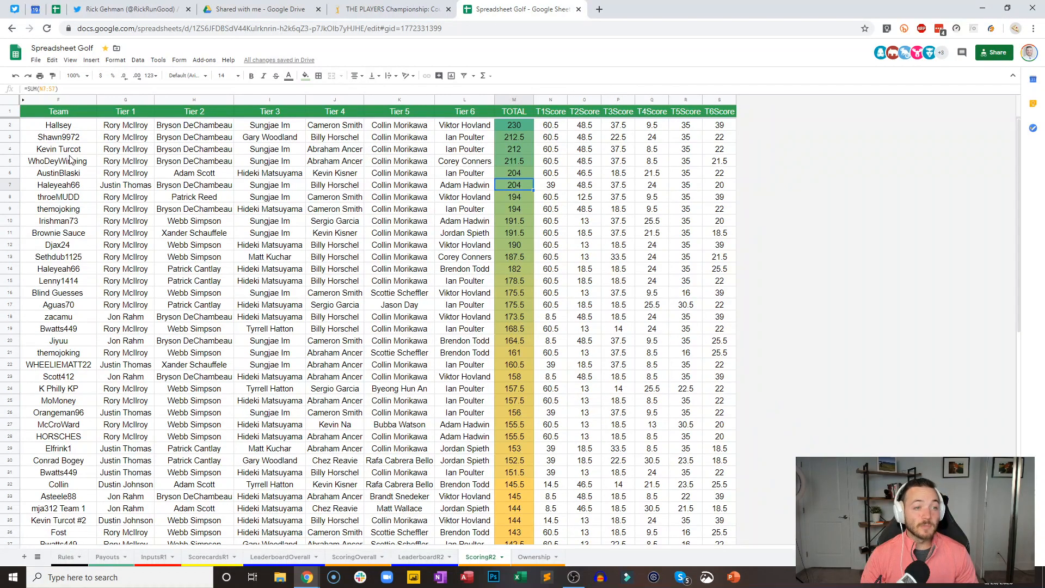
{"action": "left_click_drag", "start_coordinate": [94, 175], "coordinate": [528, 185]}
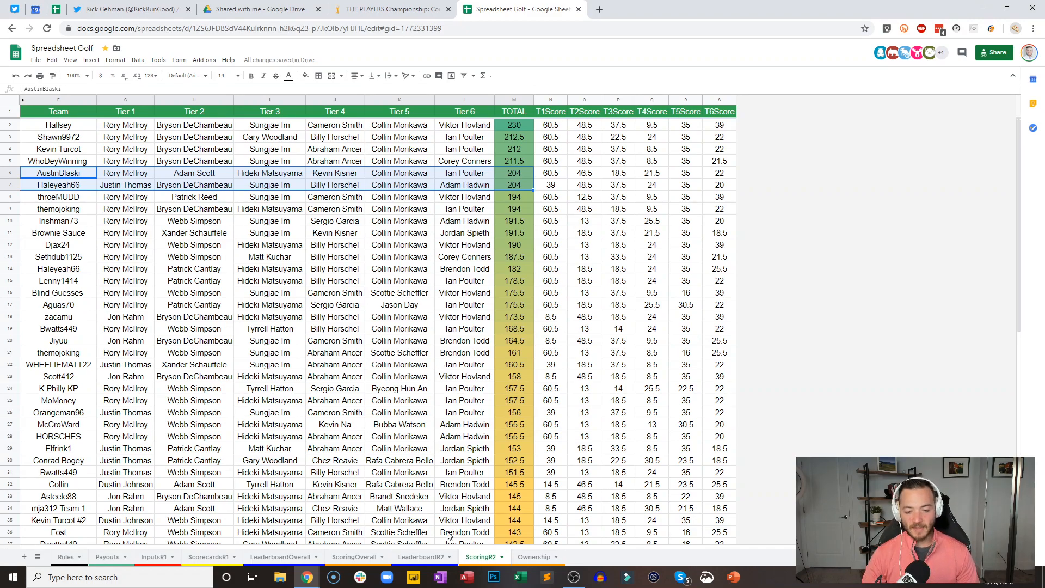
Sort ScoringOverall range F1:S68 by TOTAL, Z to A, with the header row excluded.
{"action": "left_click", "coordinate": [354, 555]}
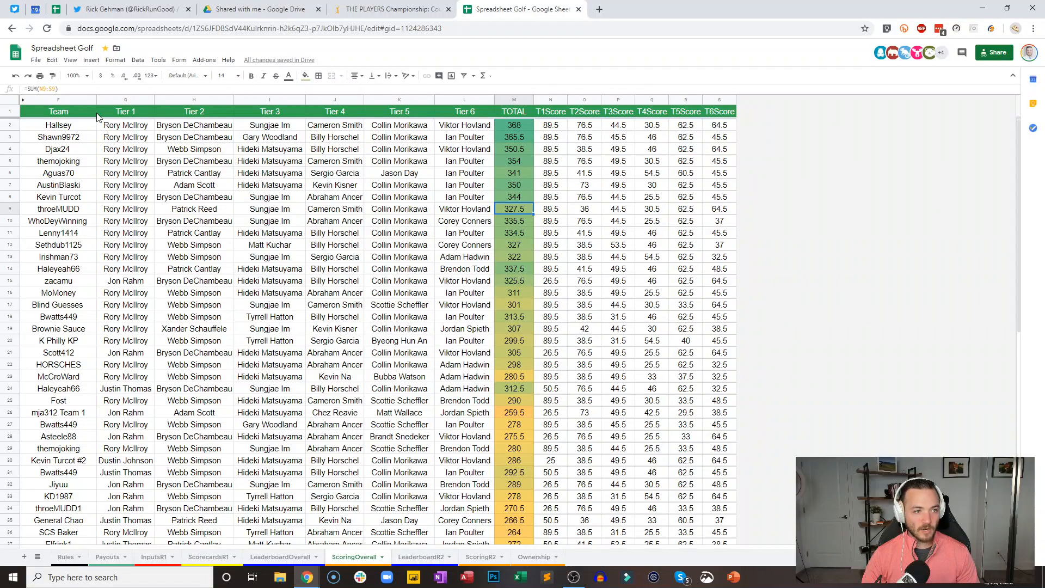
{"action": "left_click", "coordinate": [82, 111]}
{"action": "scroll", "coordinate": [552, 337], "scroll_direction": "down", "scroll_amount": 8}
{"action": "left_click_drag", "start_coordinate": [83, 111], "coordinate": [727, 520]}
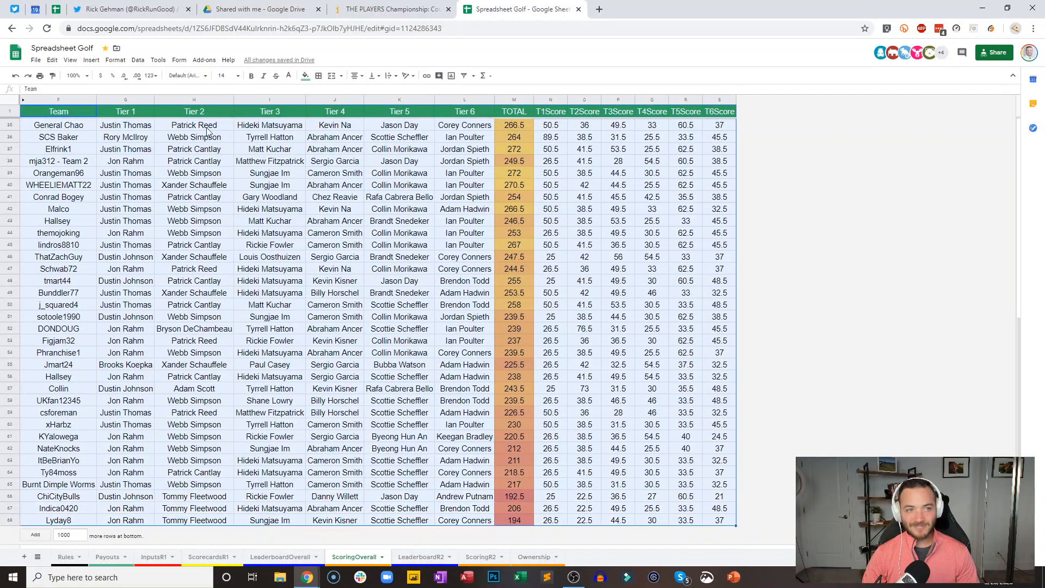
{"action": "left_click", "coordinate": [137, 60]}
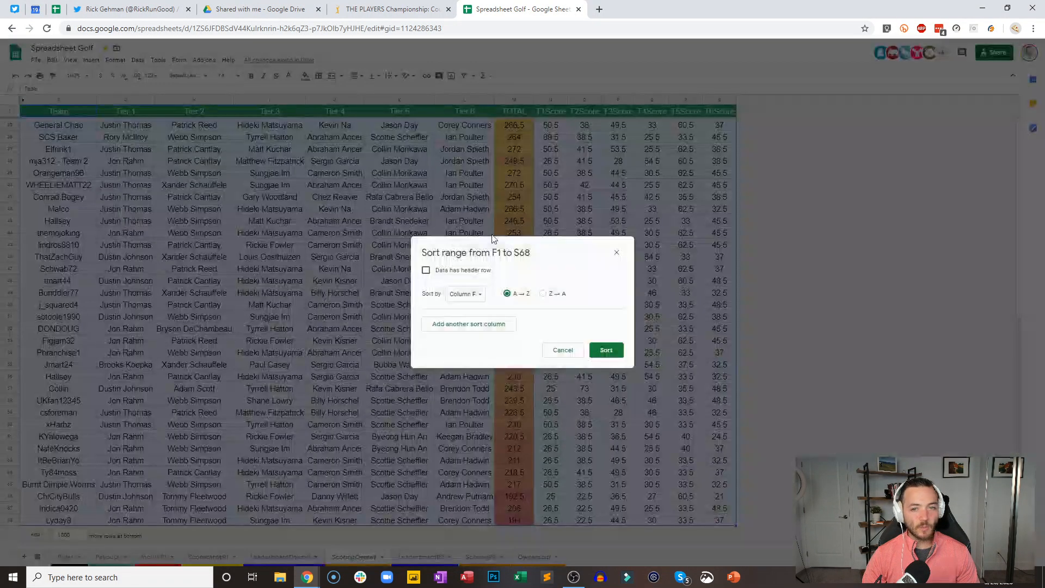
{"action": "left_click", "coordinate": [158, 144]}
{"action": "left_click", "coordinate": [452, 270]}
{"action": "left_click", "coordinate": [468, 295]}
{"action": "left_click", "coordinate": [462, 389]}
{"action": "left_click", "coordinate": [551, 295]}
{"action": "left_click", "coordinate": [606, 349]}
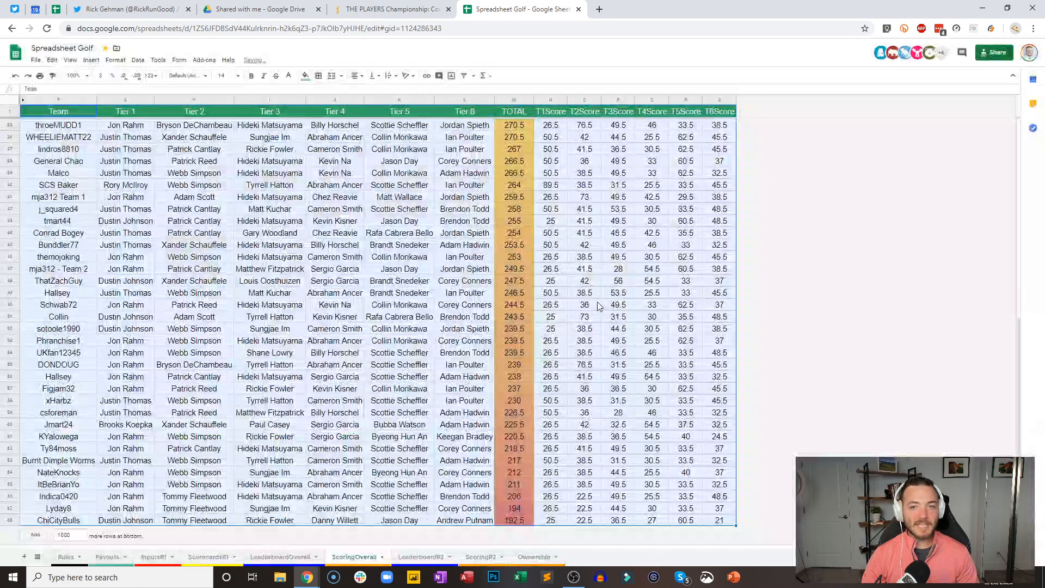
{"action": "left_click", "coordinate": [389, 202]}
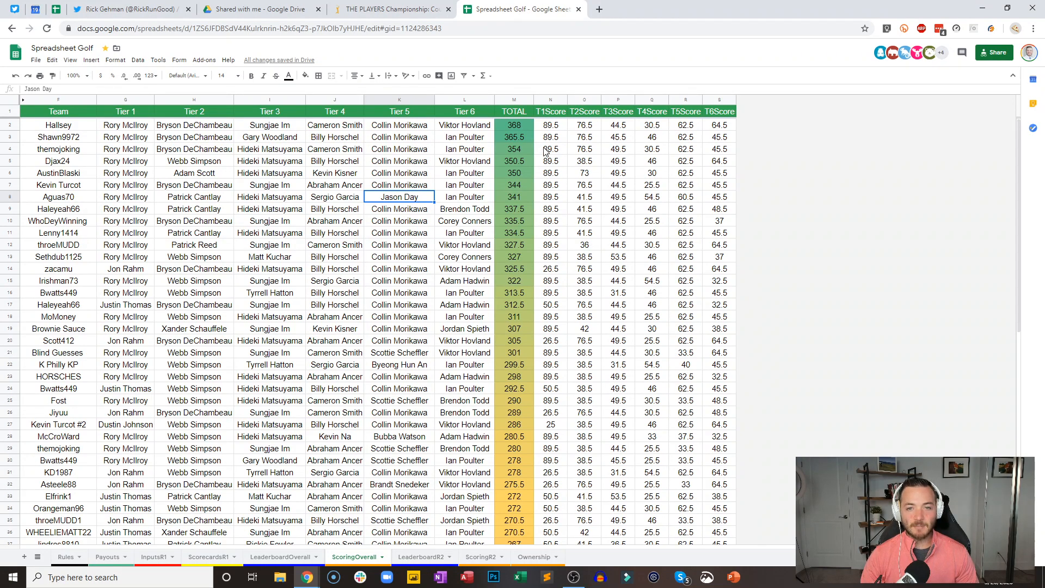
Review the team totals on ScoringOverall, then return to the LeaderboardOverall sheet.
{"action": "left_click", "coordinate": [523, 128]}
{"action": "left_click_drag", "start_coordinate": [521, 138], "coordinate": [525, 277]}
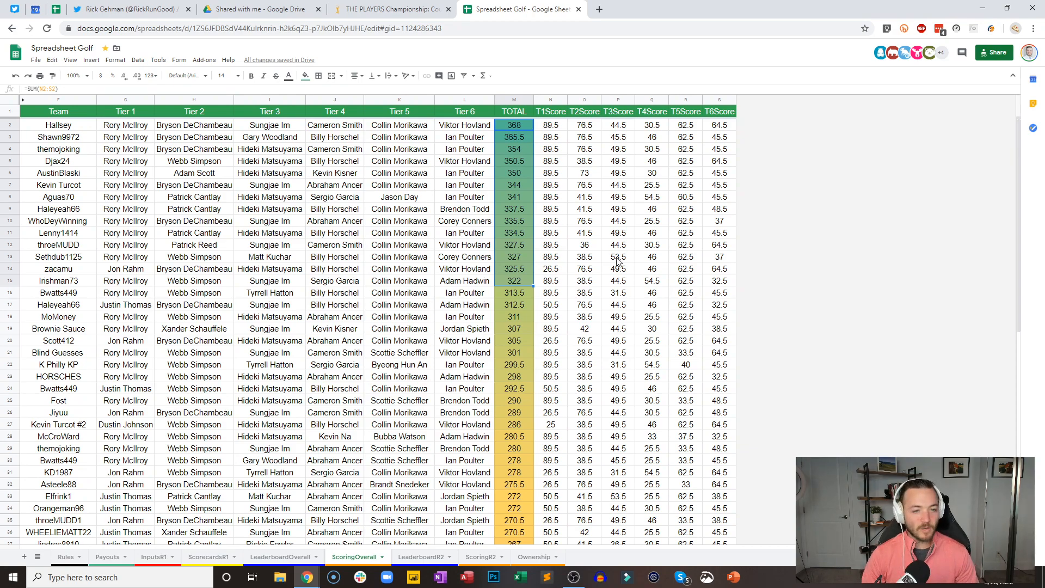
{"action": "scroll", "coordinate": [618, 261], "scroll_direction": "down", "scroll_amount": 8}
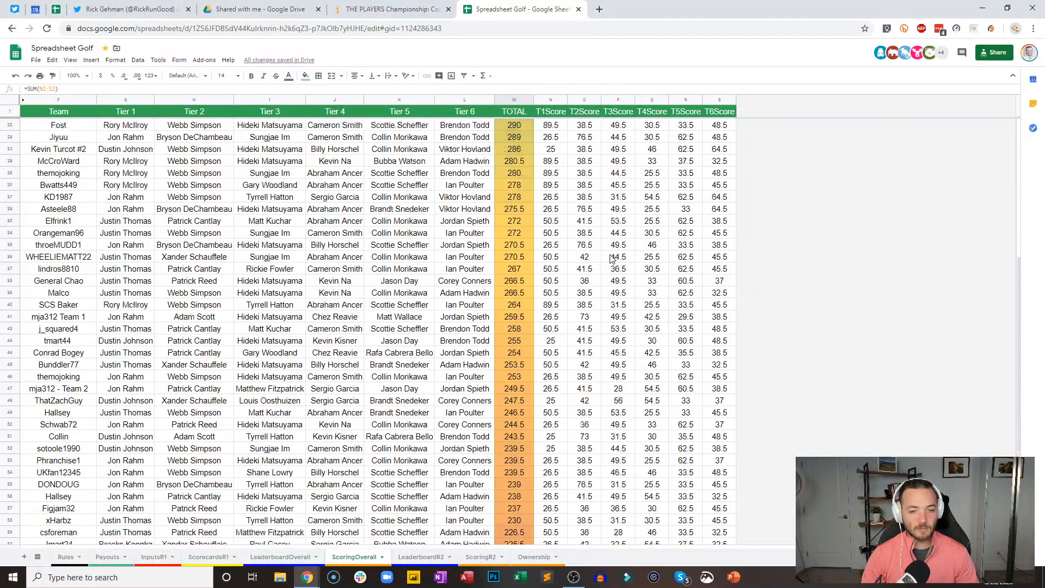
{"action": "scroll", "coordinate": [611, 259], "scroll_direction": "up", "scroll_amount": 8}
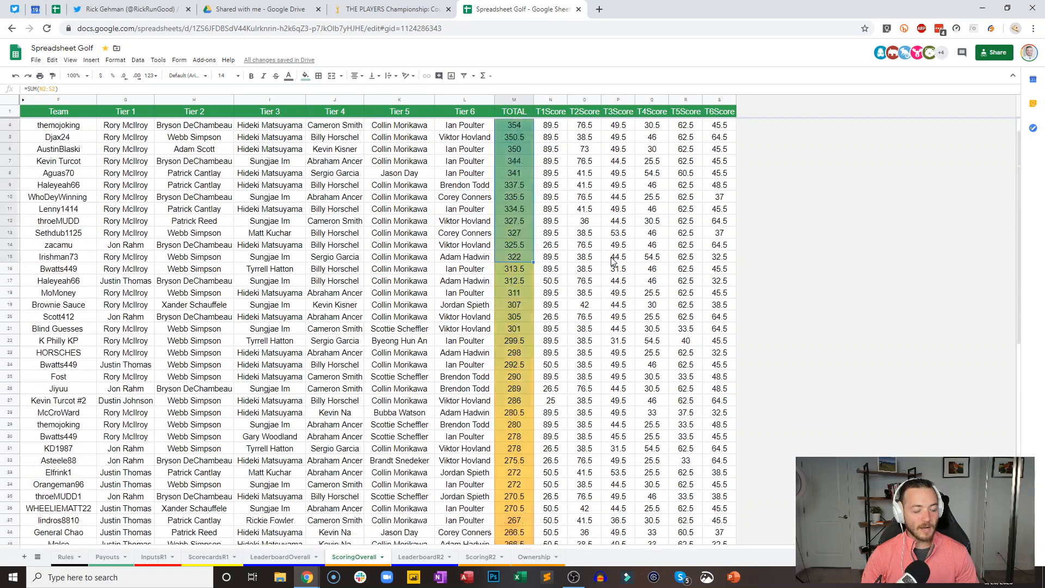
{"action": "left_click", "coordinate": [422, 201]}
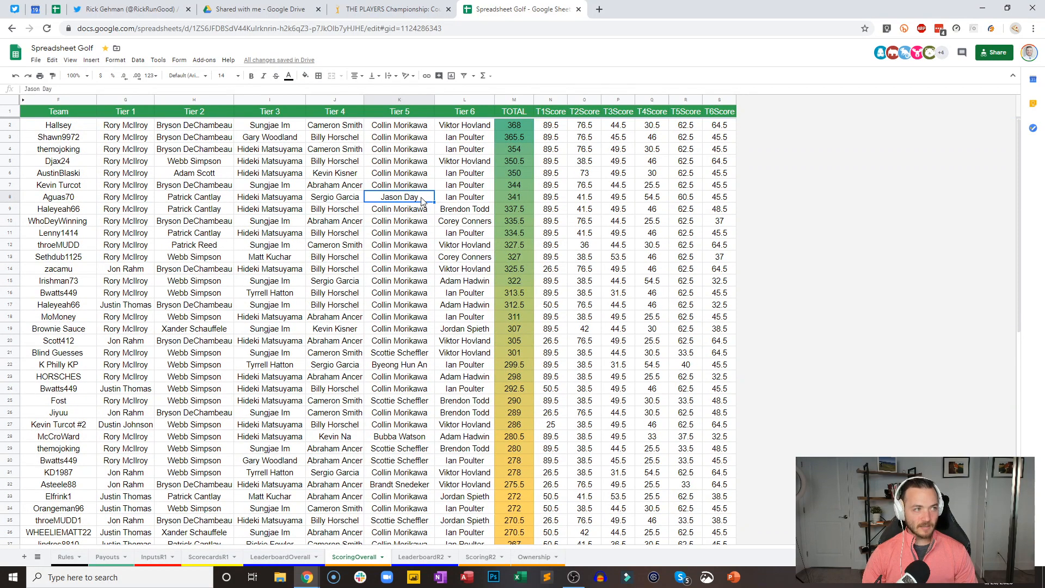
{"action": "left_click", "coordinate": [293, 558]}
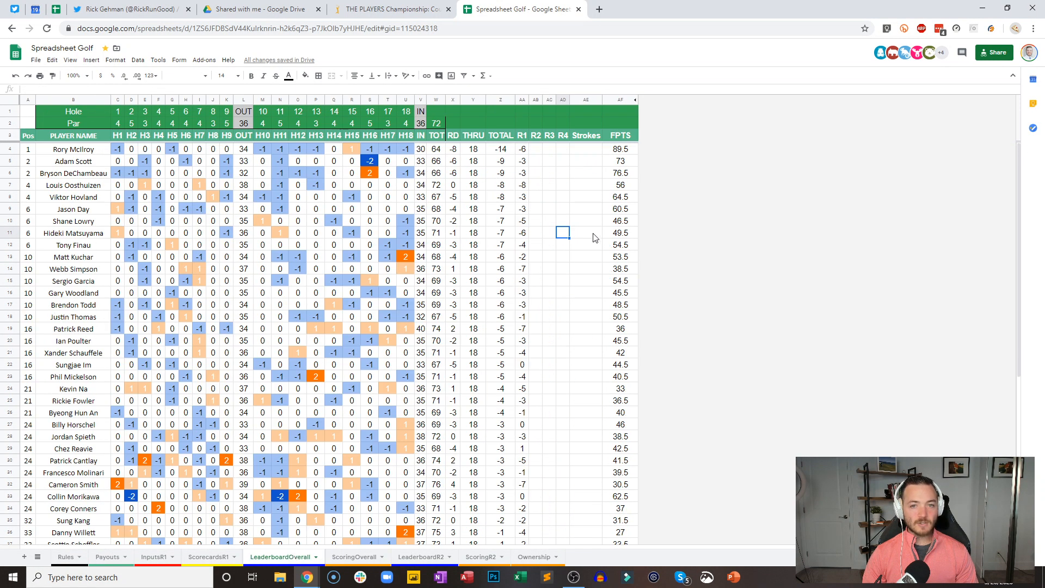